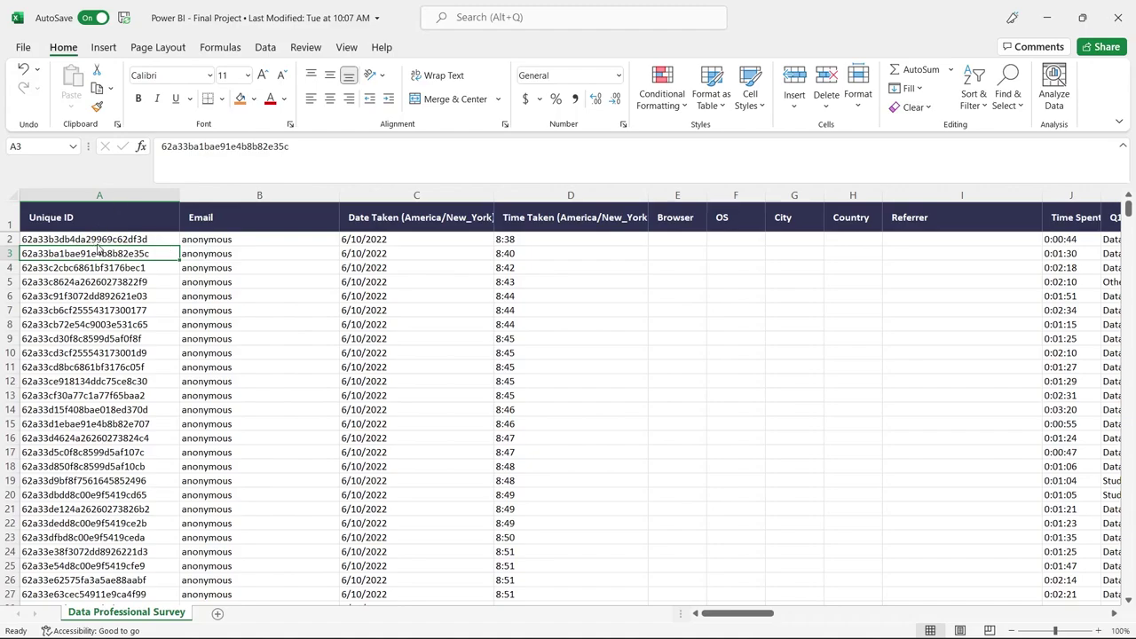
Step: Cancel the accidental cell move, scroll to the job title column K, and select header row 1
{"action": "left_click_drag", "start_coordinate": [99, 249], "coordinate": [104, 324]}
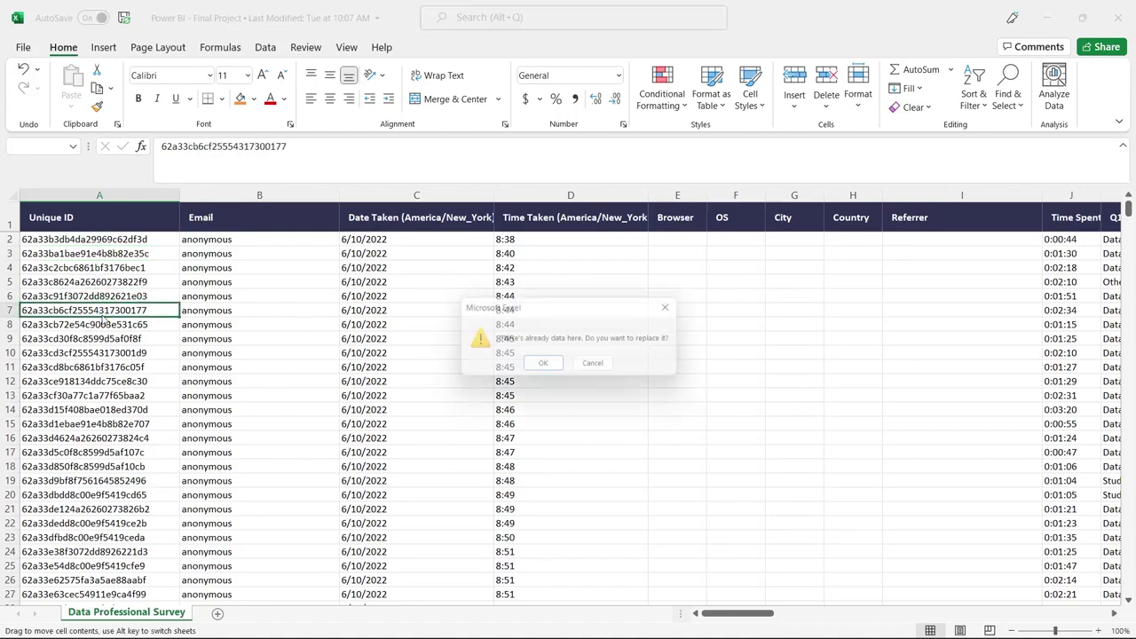
{"action": "left_click", "coordinate": [598, 366]}
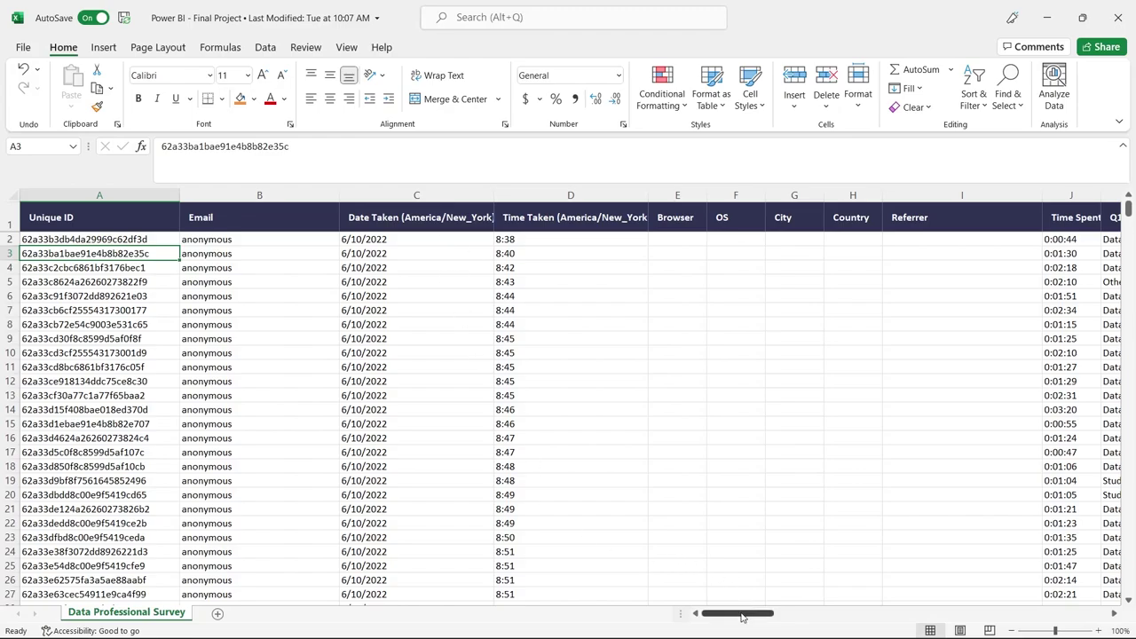
{"action": "left_click_drag", "start_coordinate": [742, 617], "coordinate": [874, 610]}
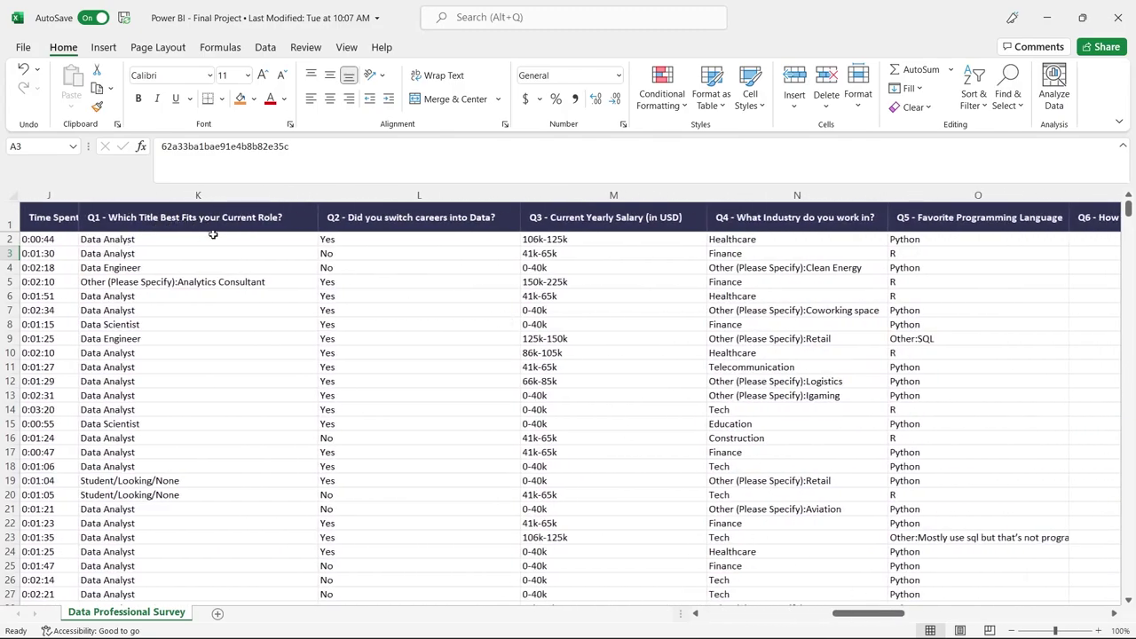
{"action": "left_click", "coordinate": [175, 240]}
{"action": "left_click", "coordinate": [176, 266]}
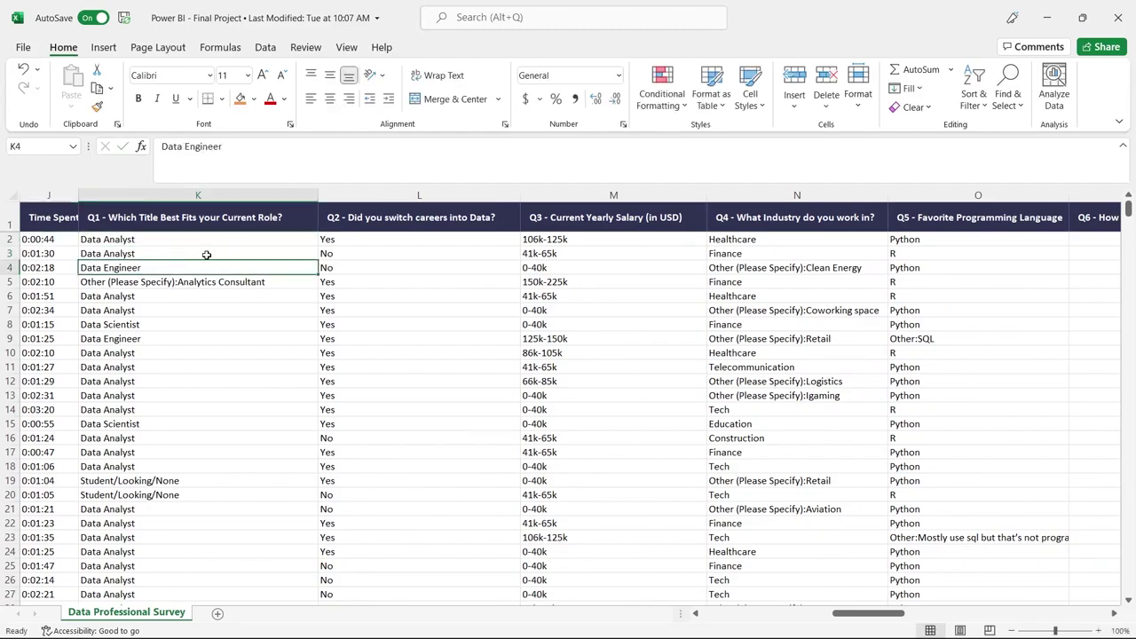
{"action": "left_click", "coordinate": [11, 223]}
Step: Turn on filter dropdowns for the survey headers and review the Q1 job titles without filtering
{"action": "left_click", "coordinate": [264, 47]}
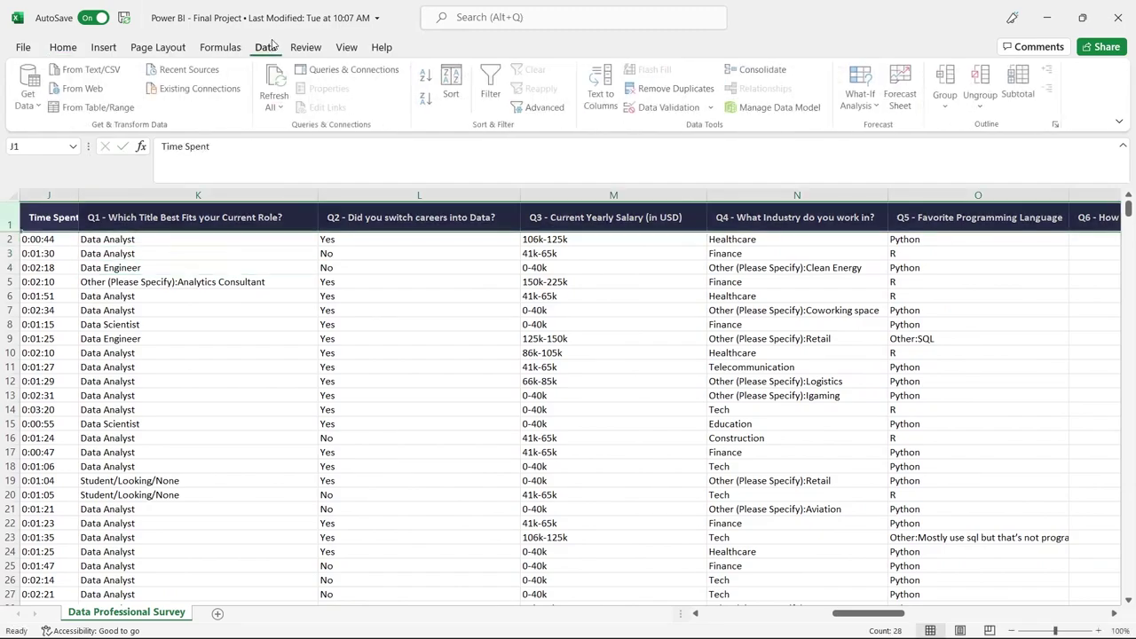
{"action": "left_click", "coordinate": [493, 89]}
{"action": "left_click", "coordinate": [302, 281]}
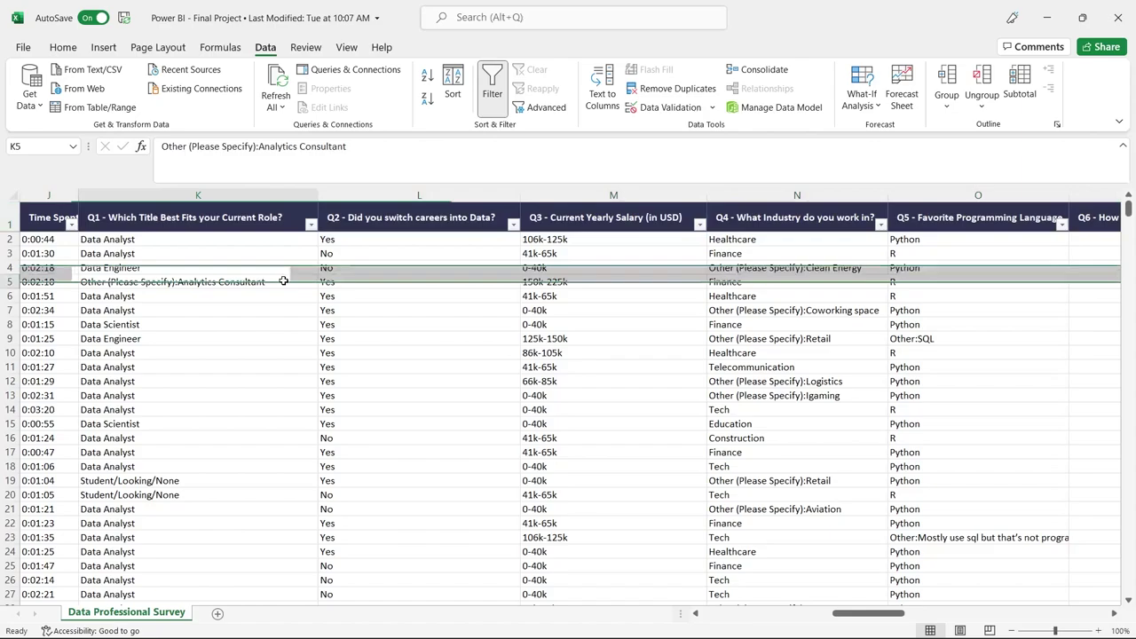
{"action": "left_click", "coordinate": [311, 225]}
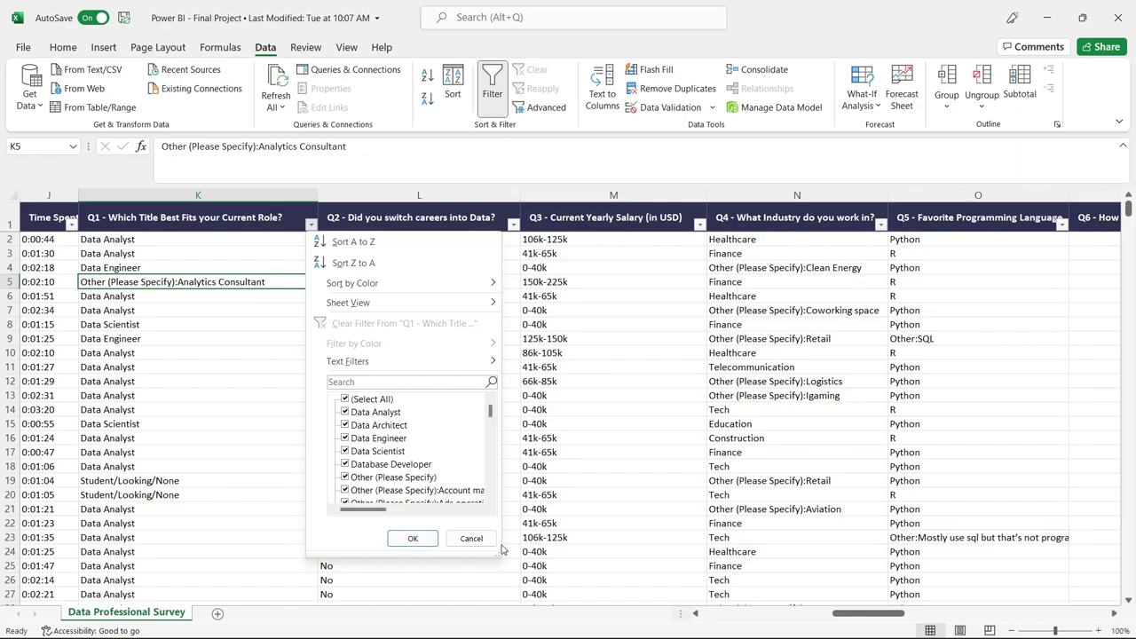
{"action": "left_click_drag", "start_coordinate": [499, 554], "coordinate": [643, 588]}
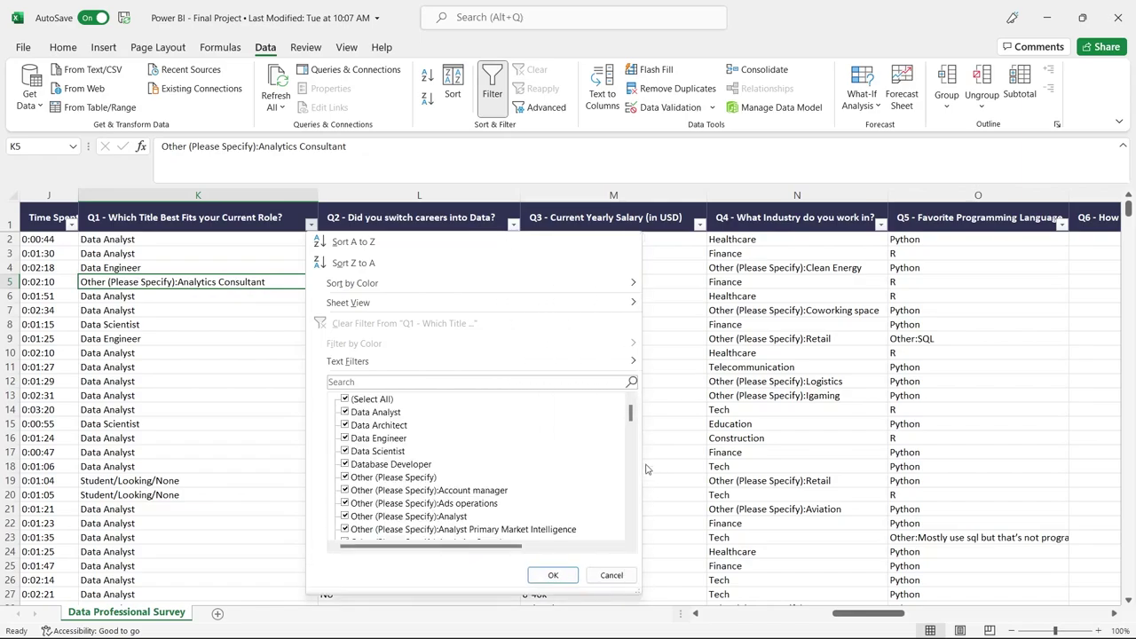
{"action": "mouse_move", "coordinate": [630, 414]}
{"action": "left_mouse_down"}
{"action": "mouse_move", "coordinate": [628, 529]}
{"action": "mouse_move", "coordinate": [633, 401]}
{"action": "left_mouse_up"}
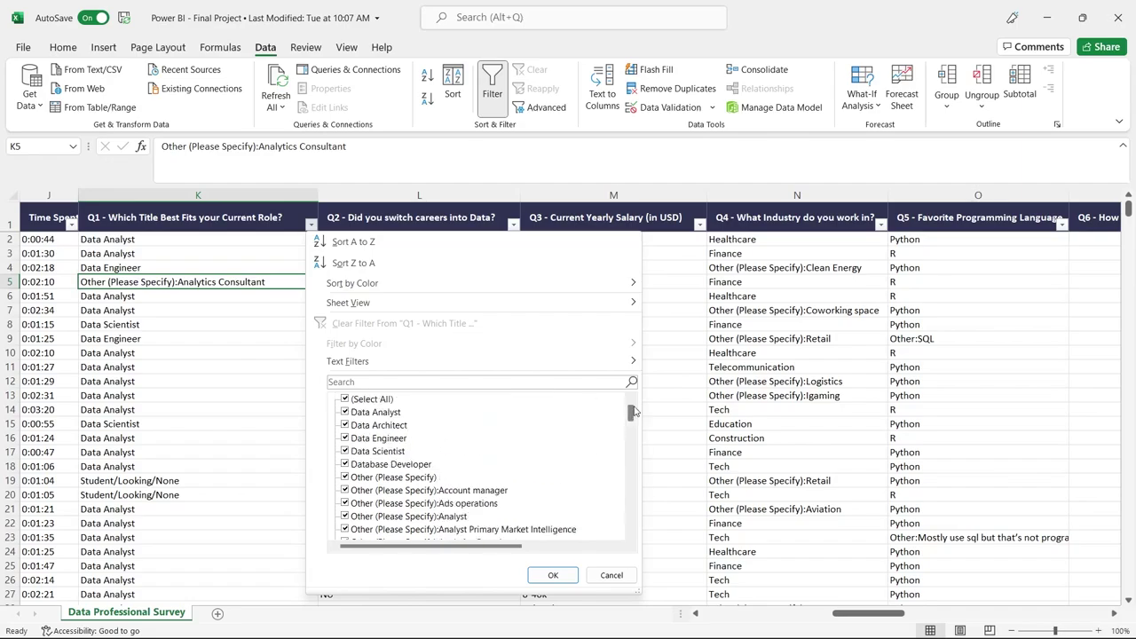
{"action": "left_click", "coordinate": [608, 576]}
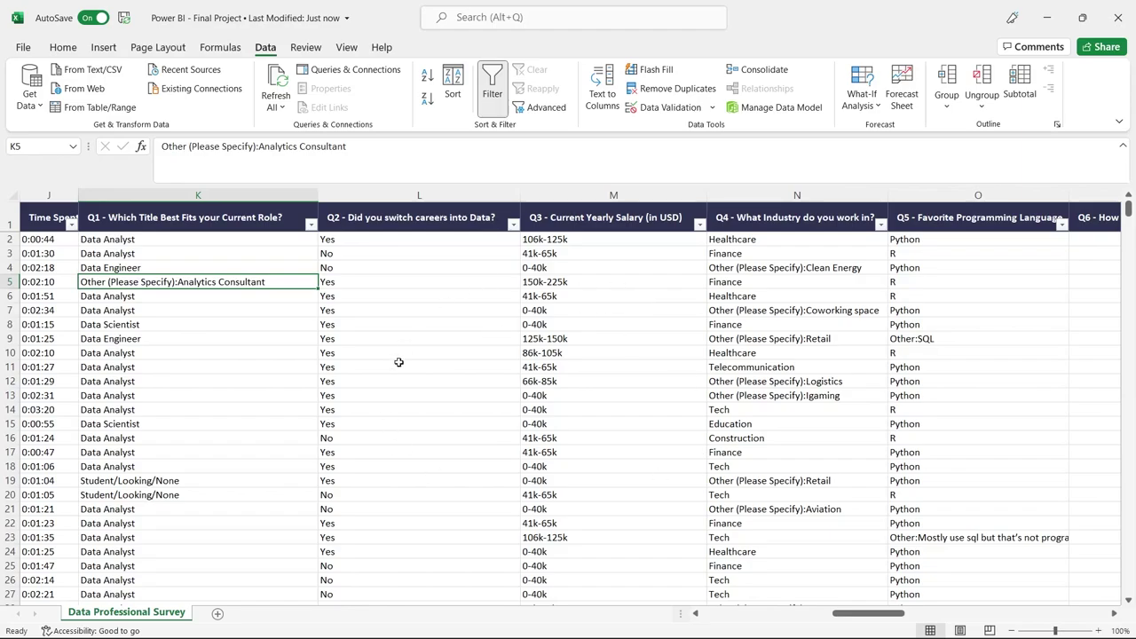
{"action": "left_click_drag", "start_coordinate": [857, 618], "coordinate": [884, 617]}
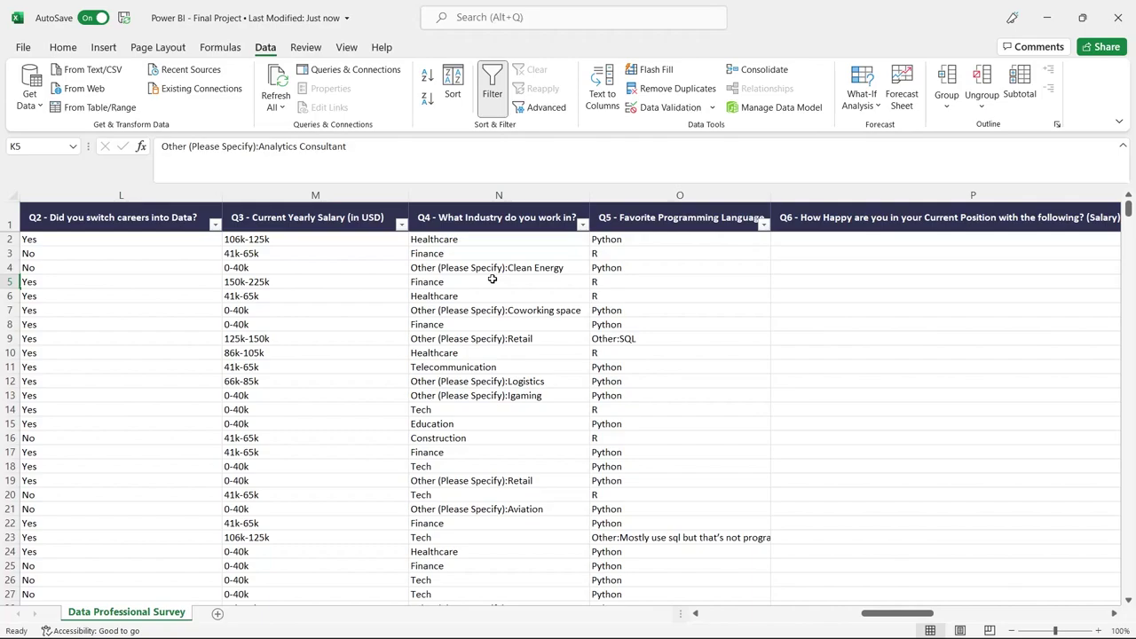
{"action": "left_click", "coordinate": [403, 224]}
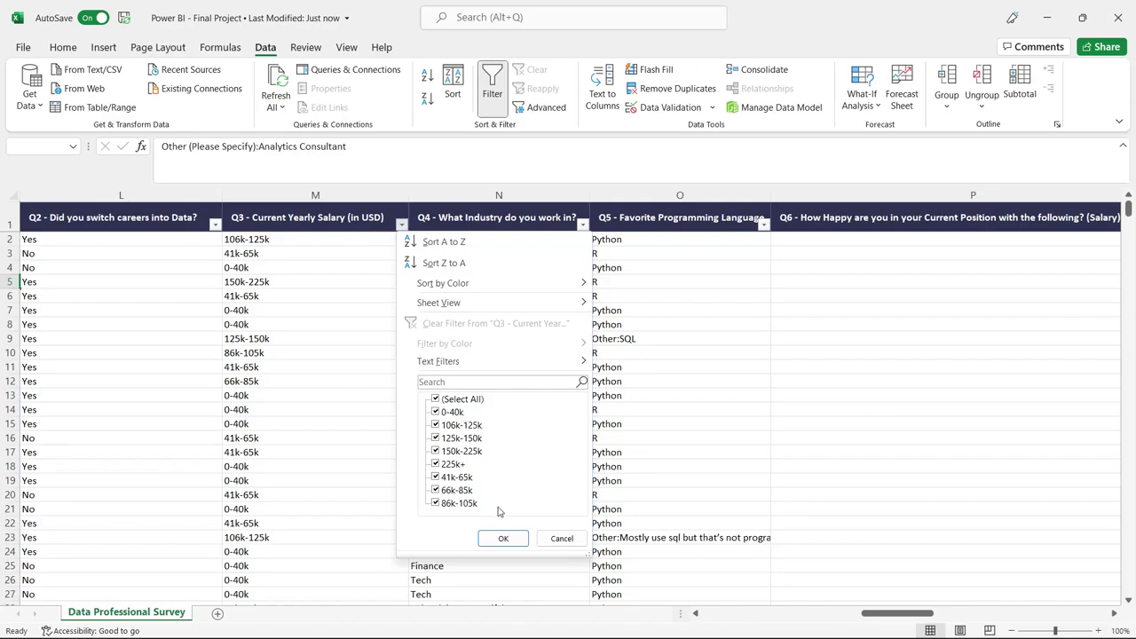
{"action": "left_click", "coordinate": [559, 537]}
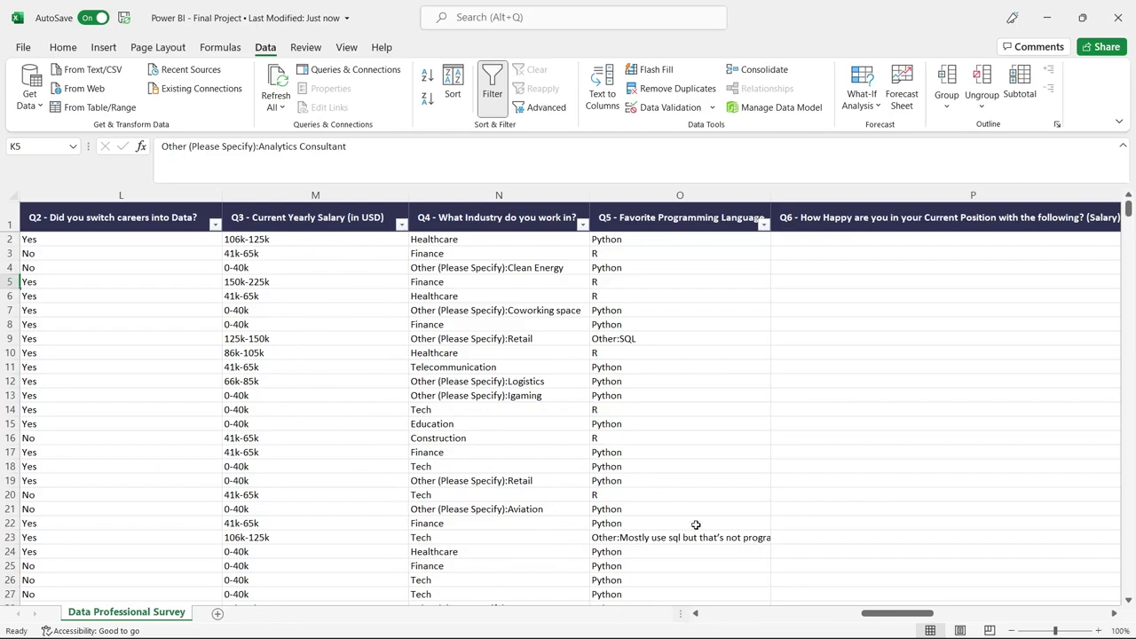
{"action": "left_click_drag", "start_coordinate": [890, 614], "coordinate": [891, 616]}
{"action": "left_click_drag", "start_coordinate": [886, 615], "coordinate": [944, 617]}
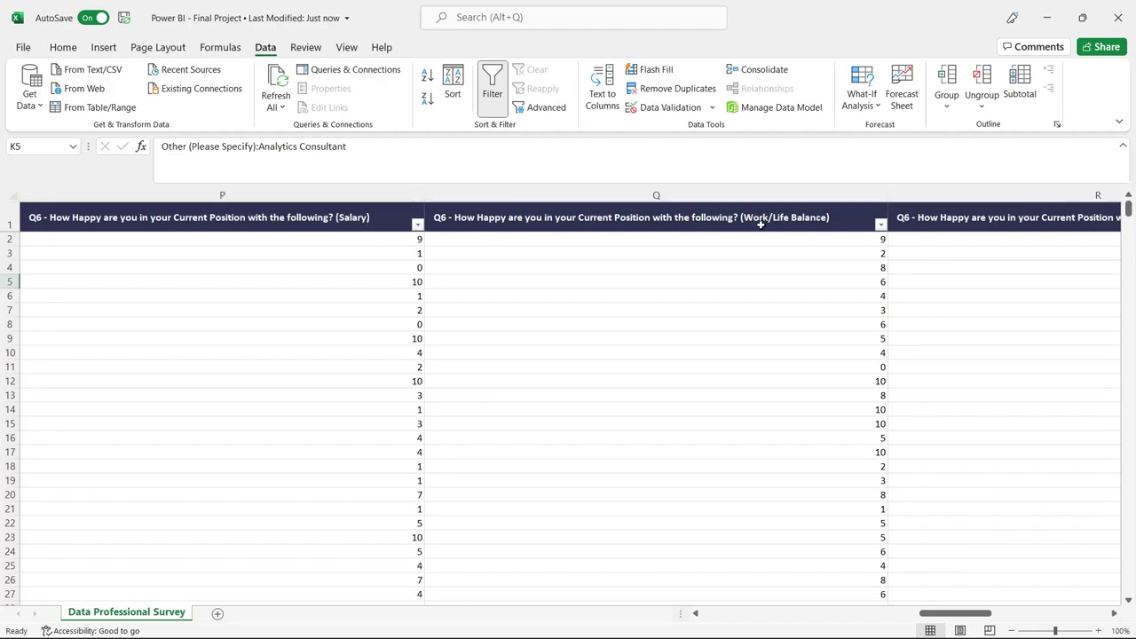
{"action": "left_click_drag", "start_coordinate": [968, 617], "coordinate": [998, 617]}
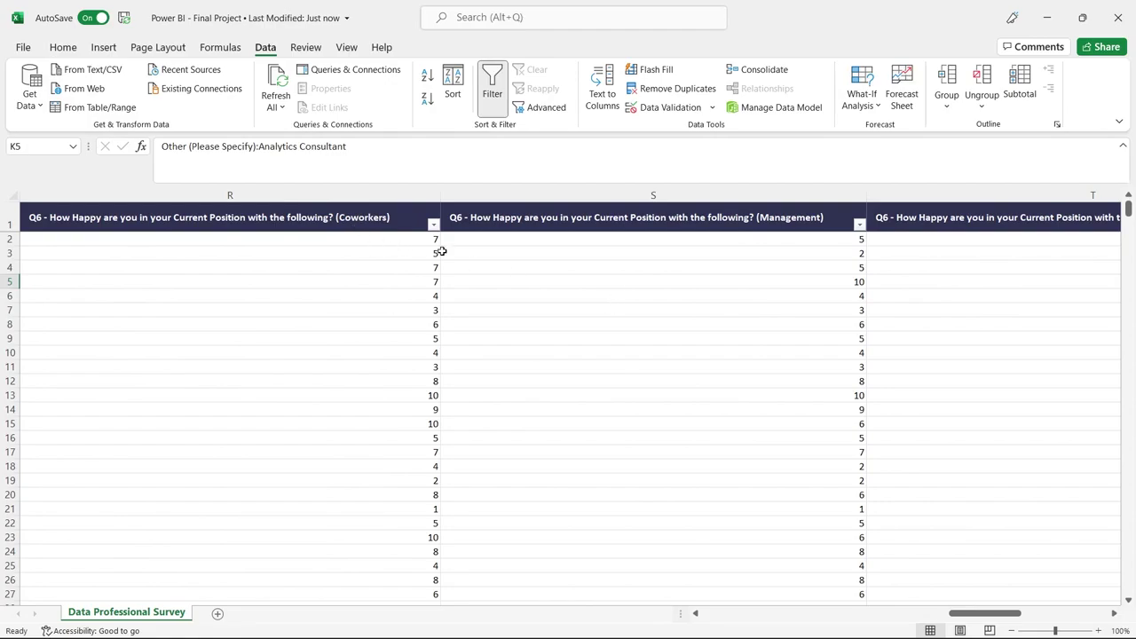
{"action": "scroll", "coordinate": [834, 363], "scroll_direction": "right", "scroll_amount": 1}
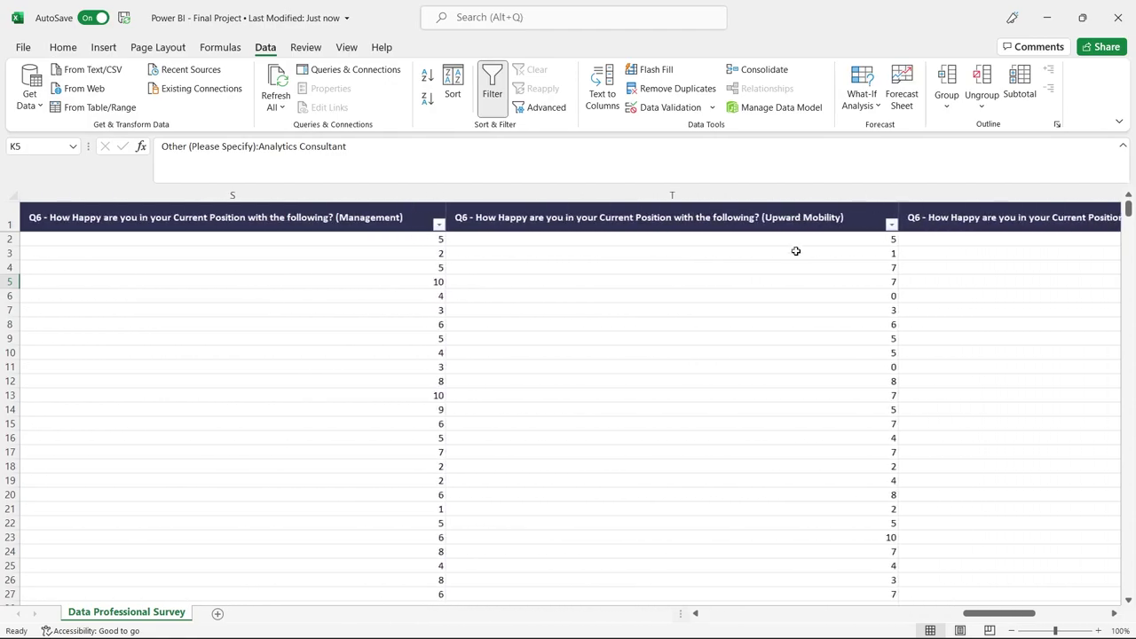
{"action": "scroll", "coordinate": [847, 329], "scroll_direction": "right", "scroll_amount": 1}
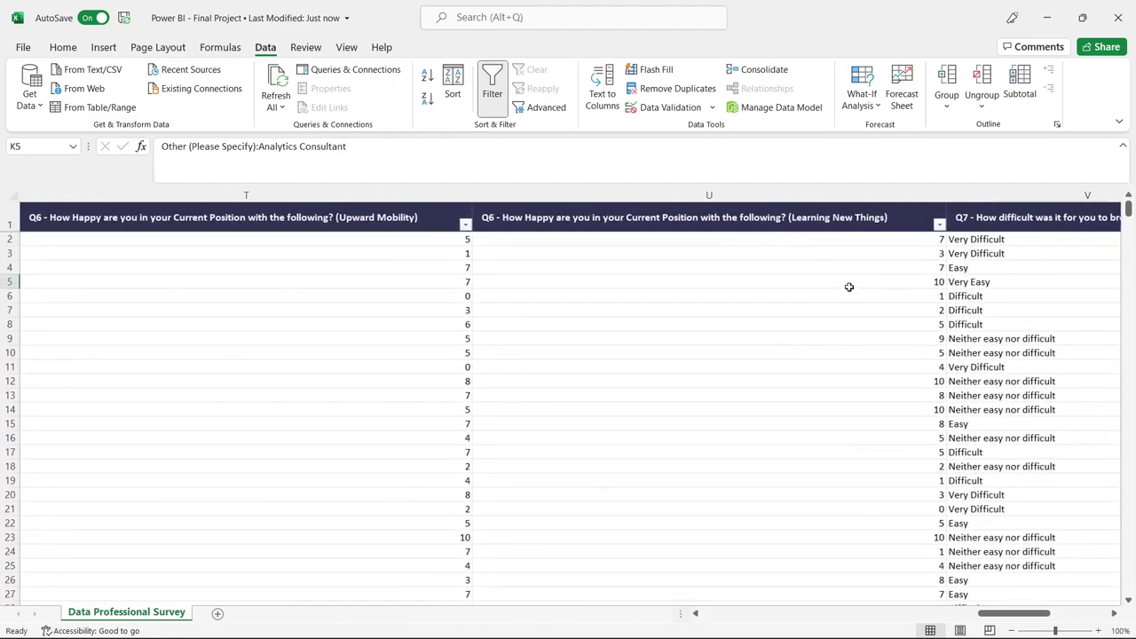
{"action": "scroll", "coordinate": [849, 286], "scroll_direction": "right", "scroll_amount": 1}
{"action": "scroll", "coordinate": [850, 287], "scroll_direction": "left", "scroll_amount": 1}
{"action": "left_click", "coordinate": [442, 538]}
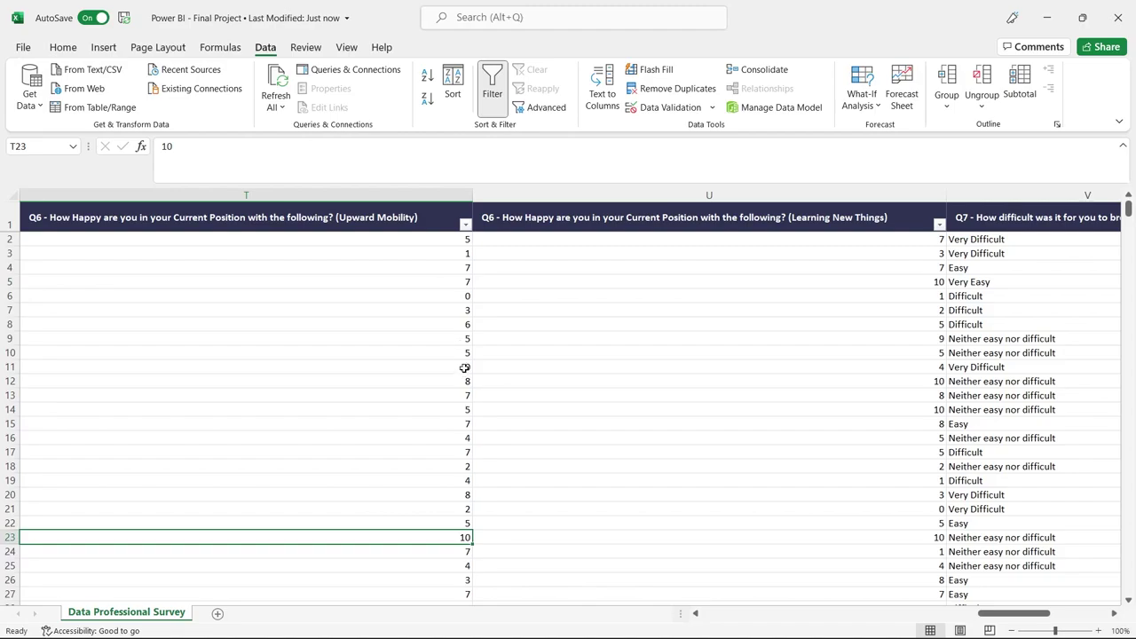
{"action": "left_click", "coordinate": [463, 368]}
{"action": "left_click", "coordinate": [457, 255]}
{"action": "left_click", "coordinate": [627, 364]}
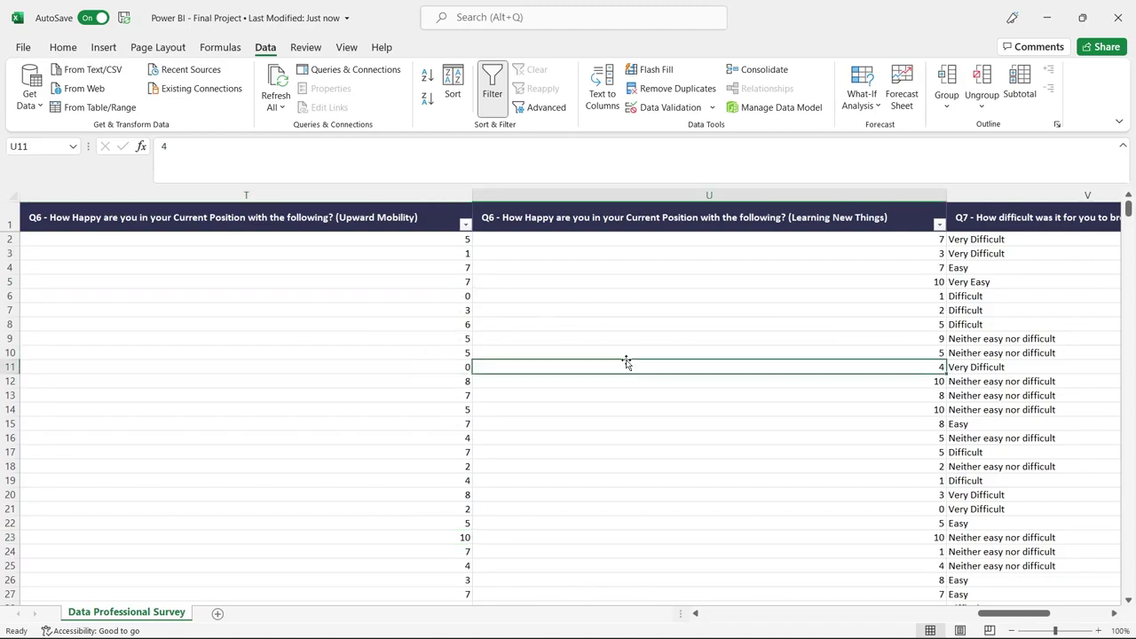
{"action": "left_click_drag", "start_coordinate": [1010, 615], "coordinate": [1033, 615]}
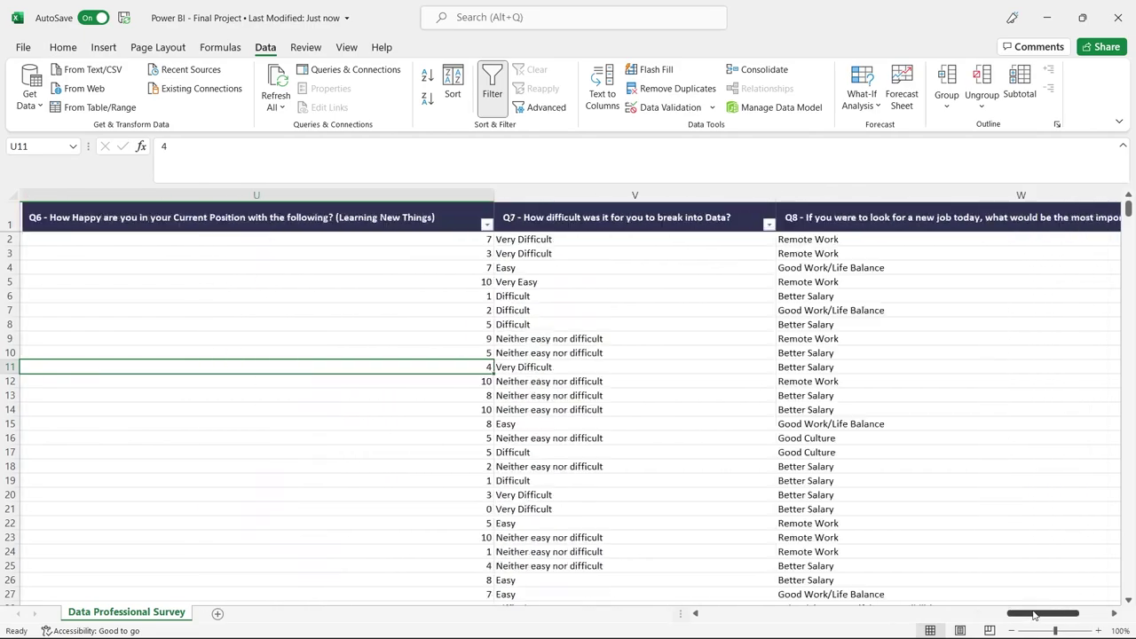
{"action": "scroll", "coordinate": [662, 376], "scroll_direction": "right", "scroll_amount": 1}
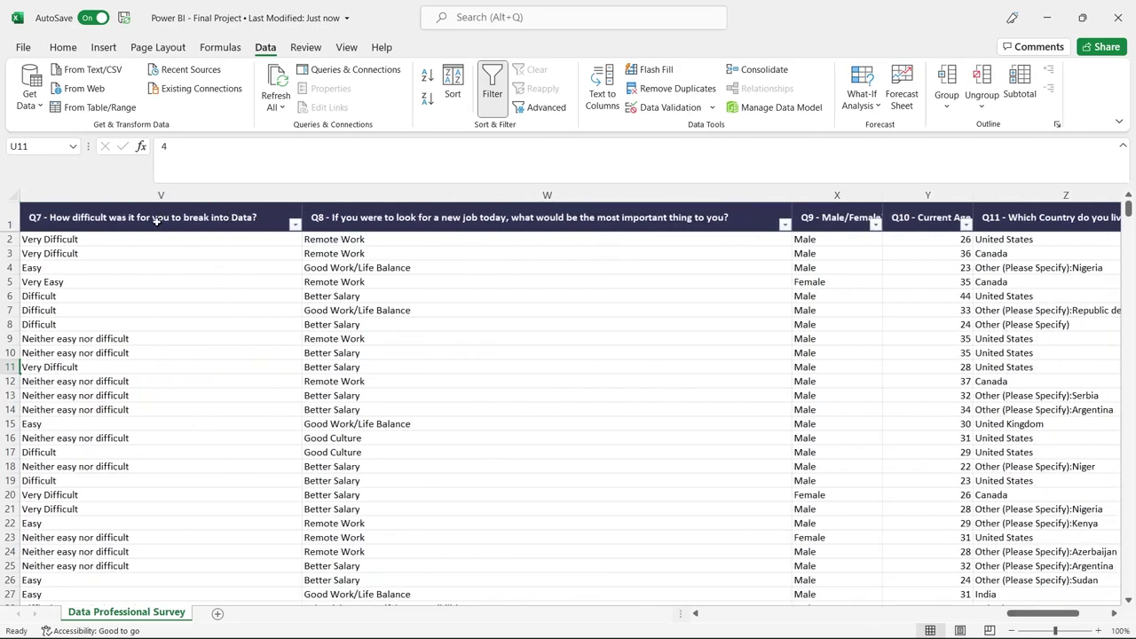
{"action": "left_click_drag", "start_coordinate": [102, 240], "coordinate": [108, 292]}
{"action": "left_click", "coordinate": [108, 292]}
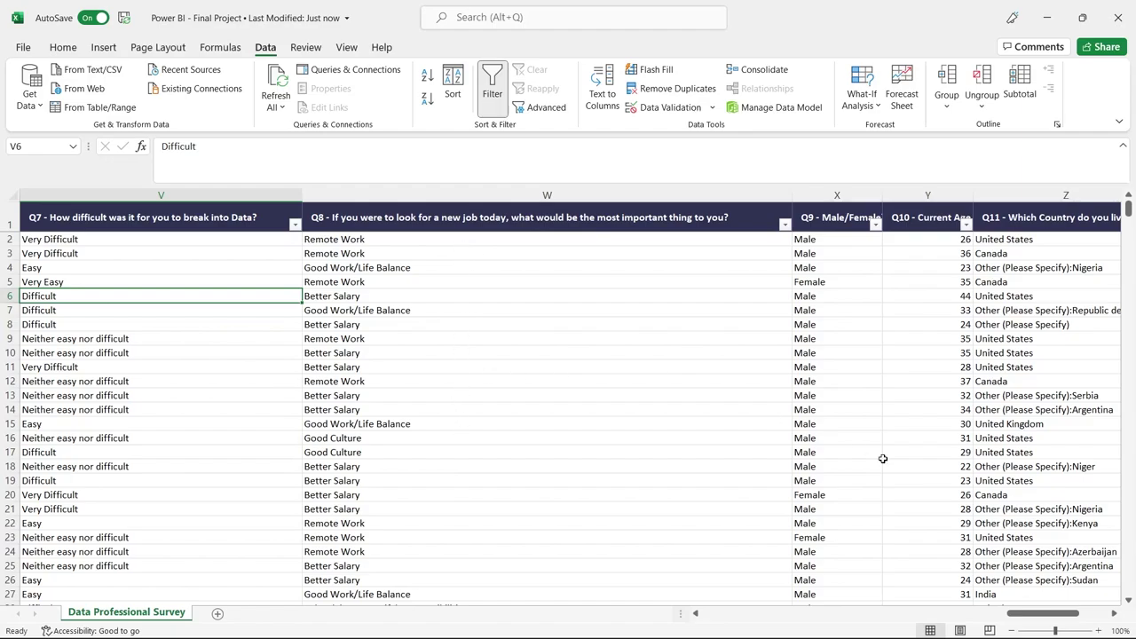
{"action": "left_click_drag", "start_coordinate": [1027, 613], "coordinate": [1055, 616]}
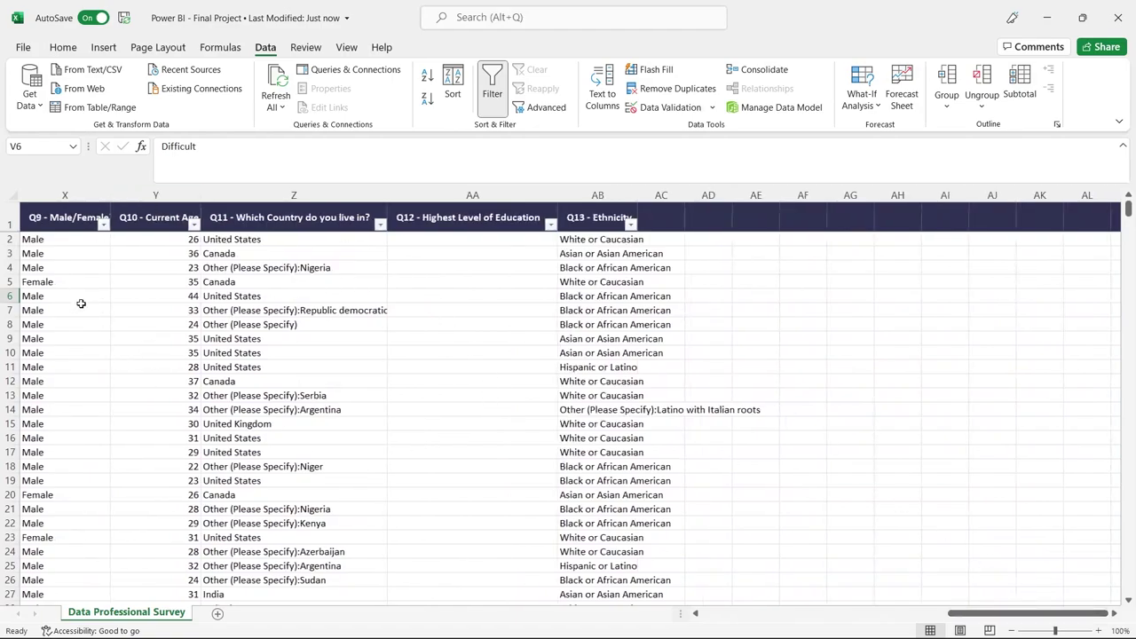
{"action": "left_click", "coordinate": [193, 224]}
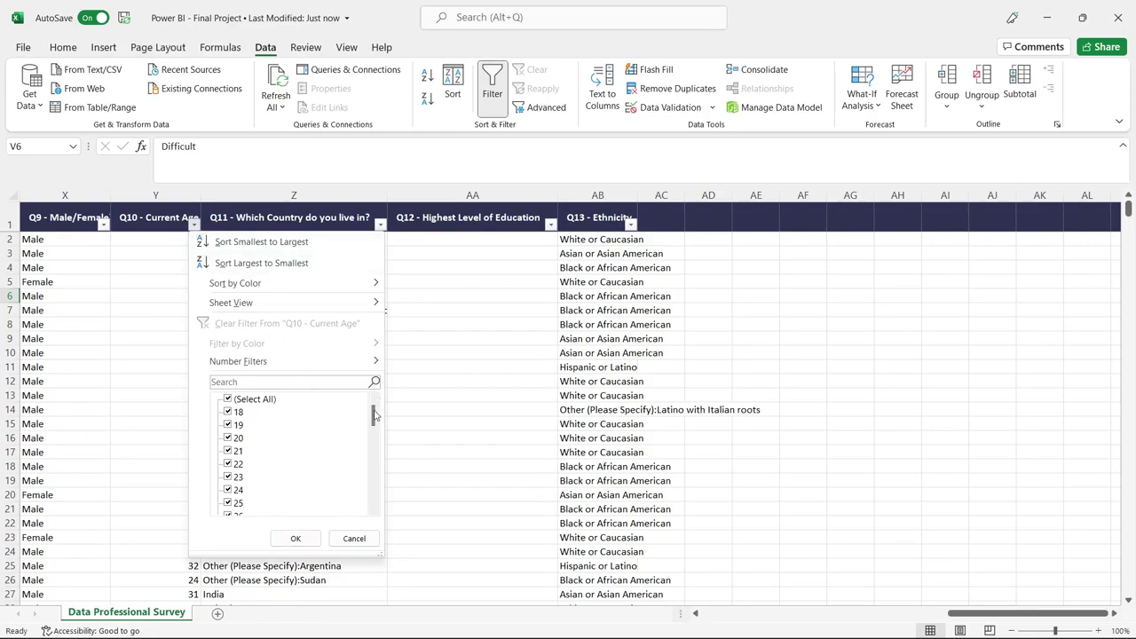
{"action": "left_click_drag", "start_coordinate": [374, 414], "coordinate": [373, 427]}
{"action": "left_click_drag", "start_coordinate": [374, 445], "coordinate": [379, 502]}
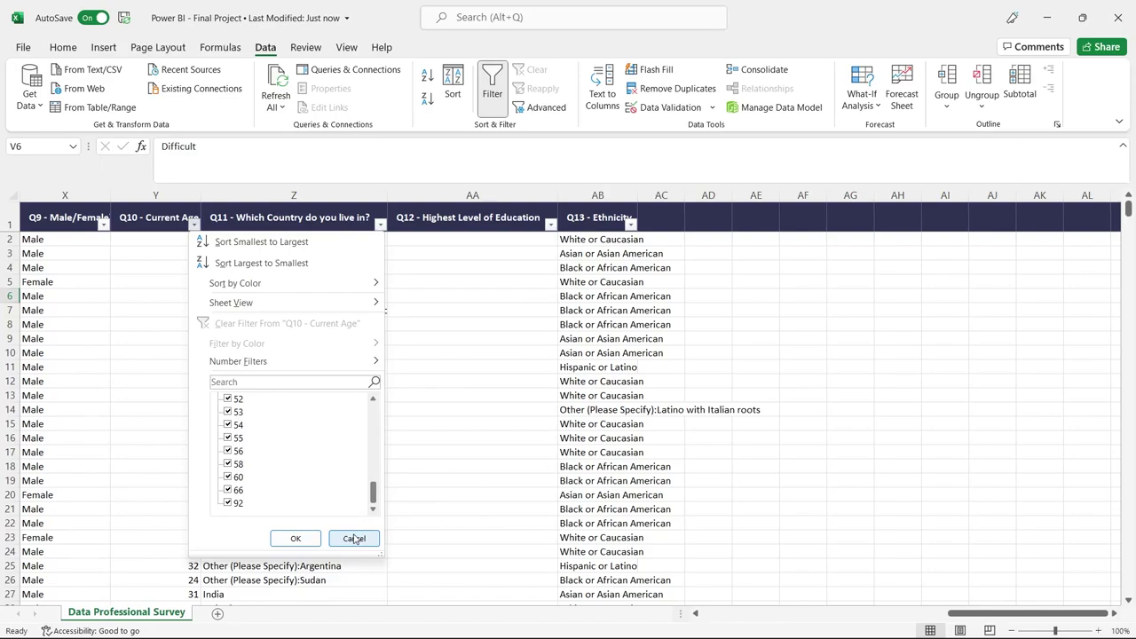
{"action": "left_click", "coordinate": [373, 413]}
{"action": "scroll", "coordinate": [378, 414], "scroll_direction": "up", "scroll_amount": 1}
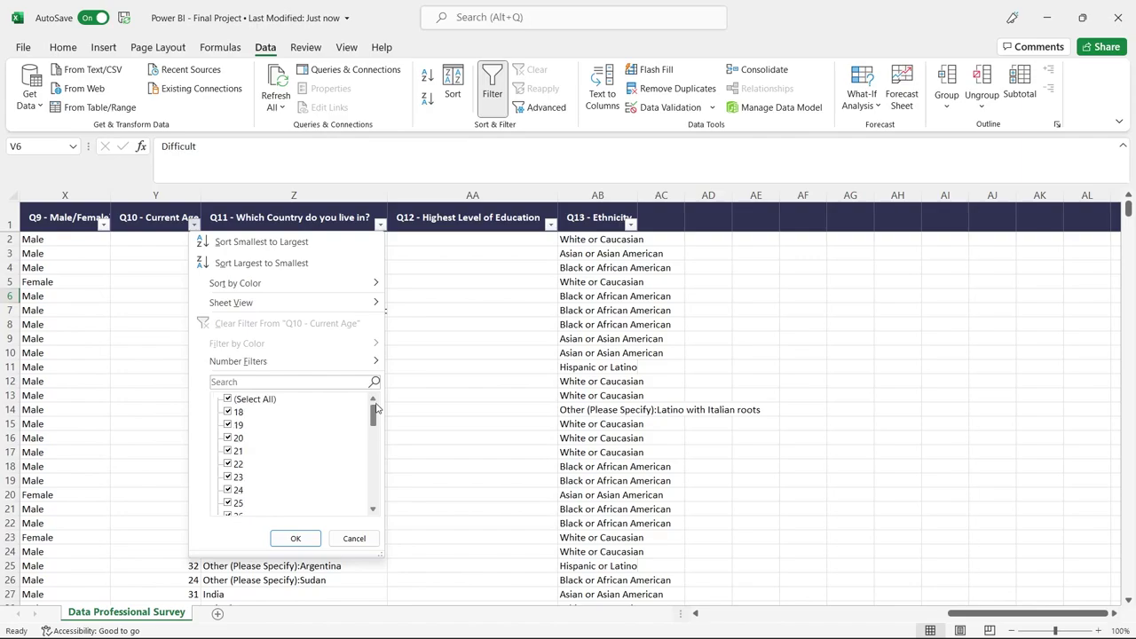
{"action": "left_click", "coordinate": [272, 401]}
{"action": "left_click_drag", "start_coordinate": [373, 417], "coordinate": [376, 507]}
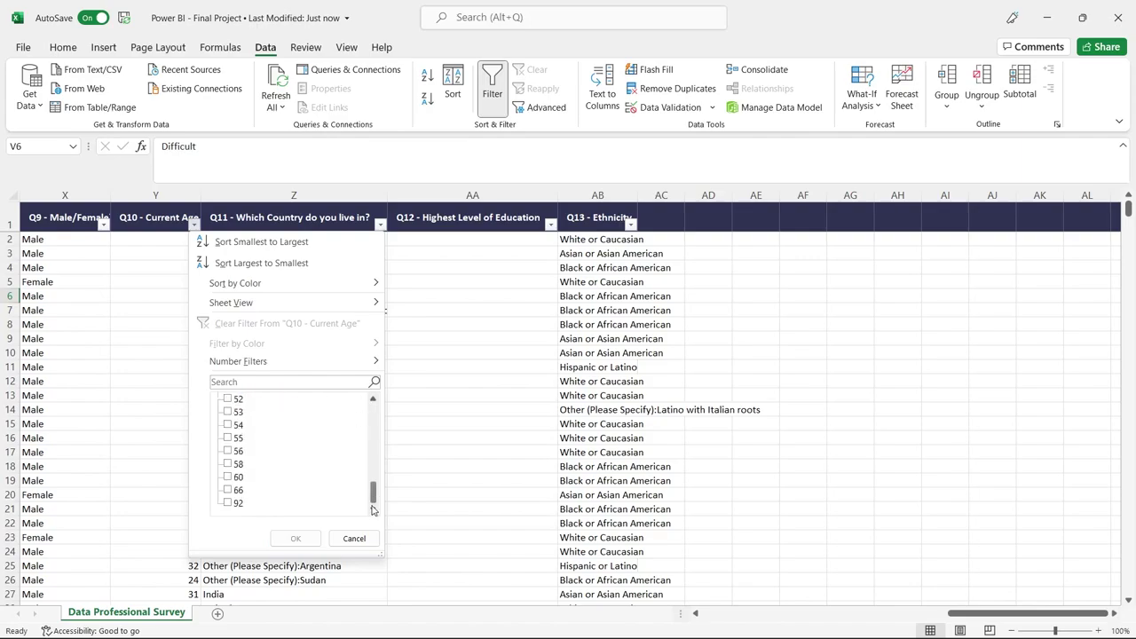
{"action": "left_click", "coordinate": [228, 504]}
{"action": "left_click", "coordinate": [290, 536]}
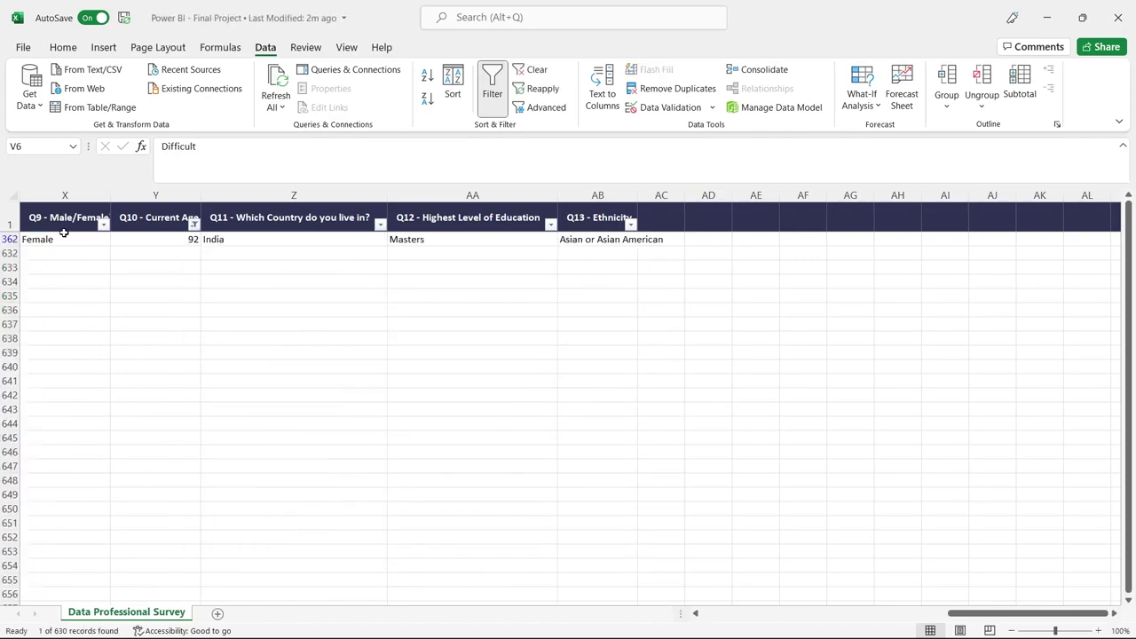
{"action": "key", "text": "ctrl+z"}
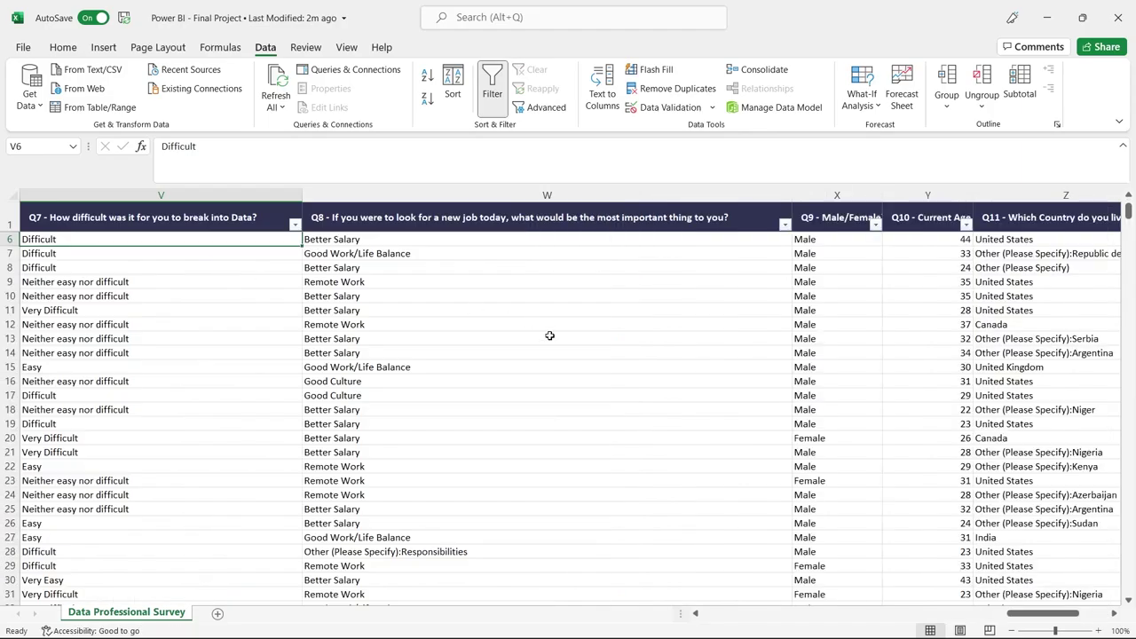
{"action": "left_click", "coordinate": [551, 338]}
{"action": "scroll", "coordinate": [1068, 625], "scroll_direction": "right", "scroll_amount": 5}
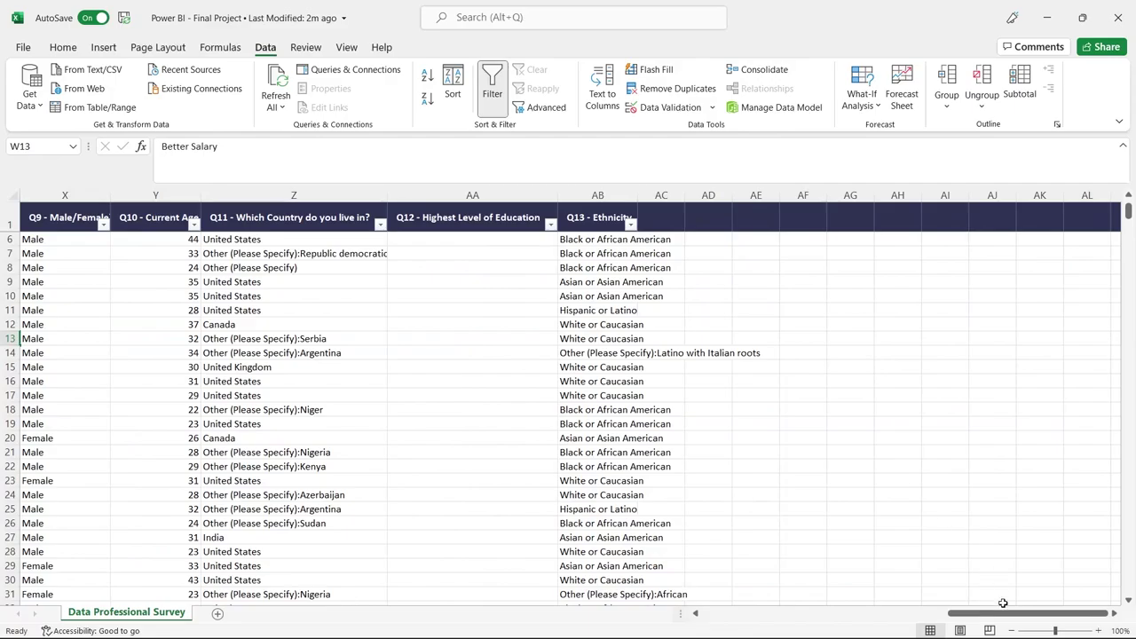
{"action": "left_click_drag", "start_coordinate": [1003, 615], "coordinate": [763, 628]}
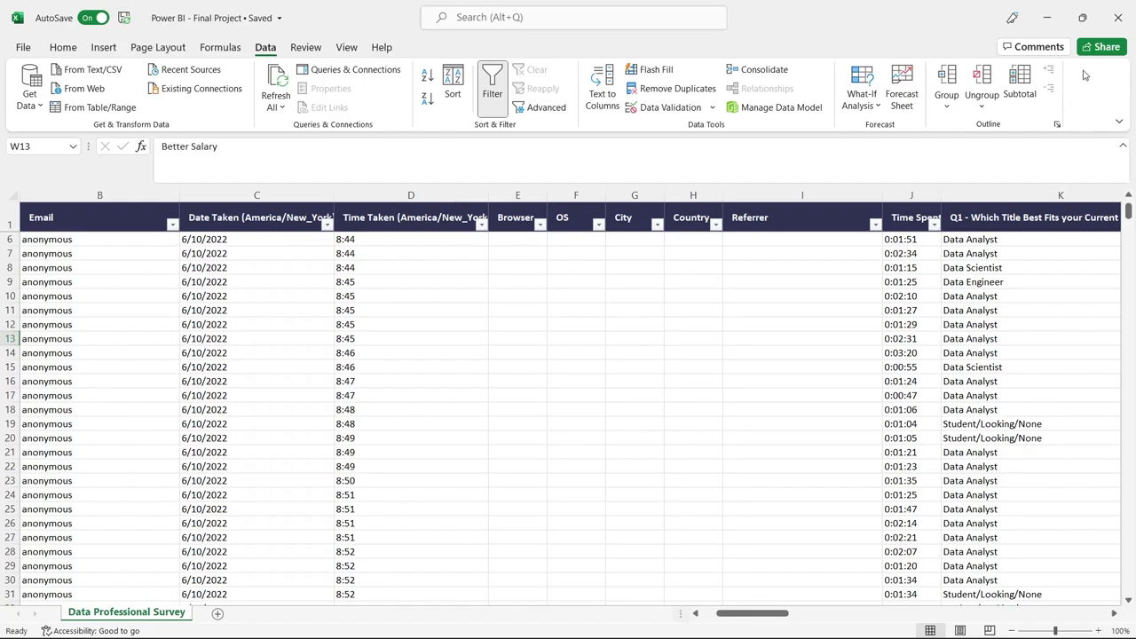
Step: Close Excel and load the Data Professional Survey table from 'Power BI - Final Project' into Power Query
{"action": "left_click", "coordinate": [1119, 18]}
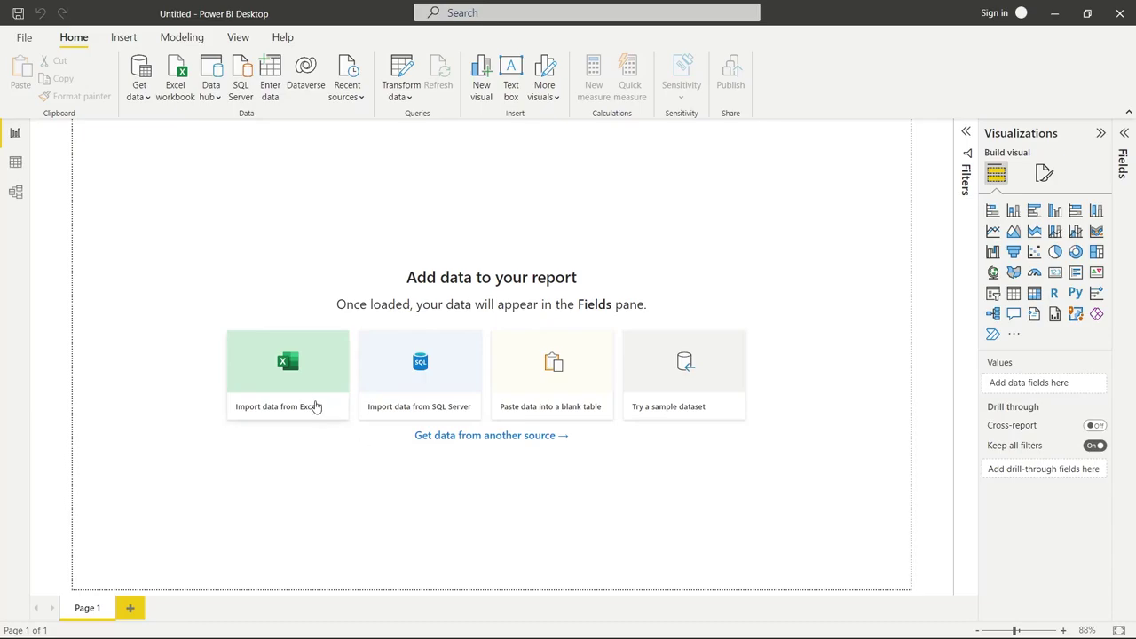
{"action": "left_click", "coordinate": [299, 378]}
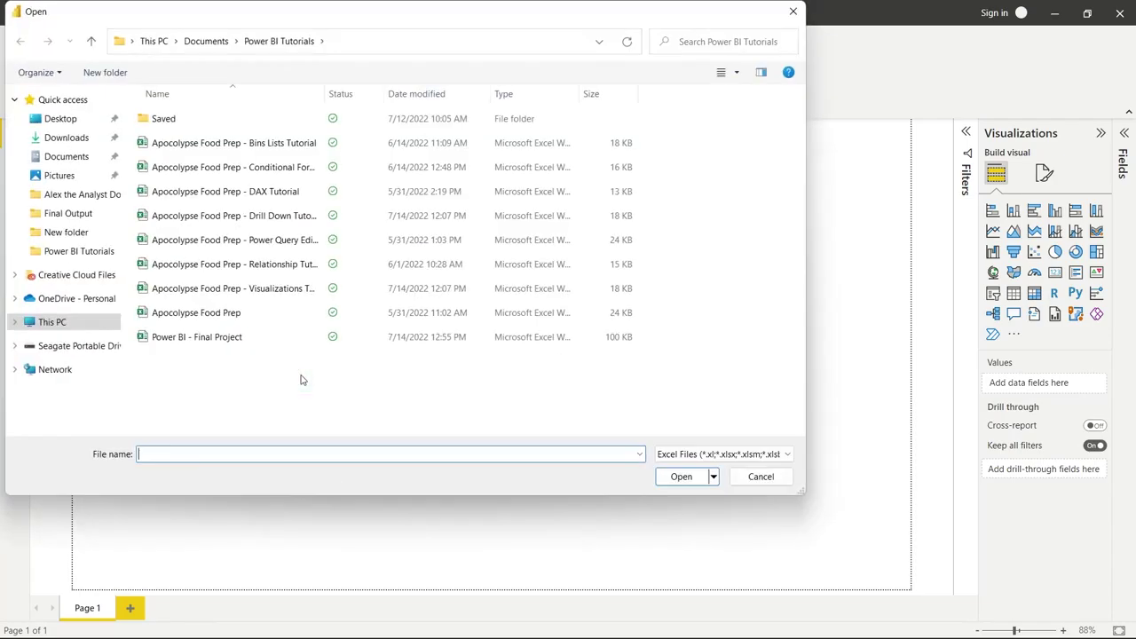
{"action": "left_click", "coordinate": [258, 337]}
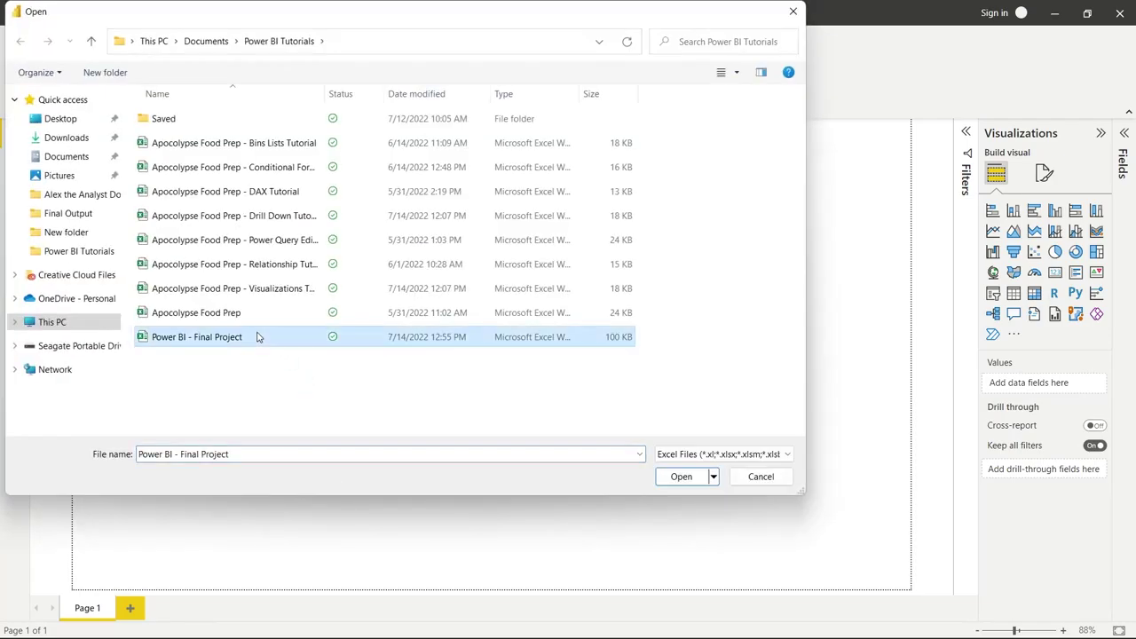
{"action": "left_click", "coordinate": [680, 476]}
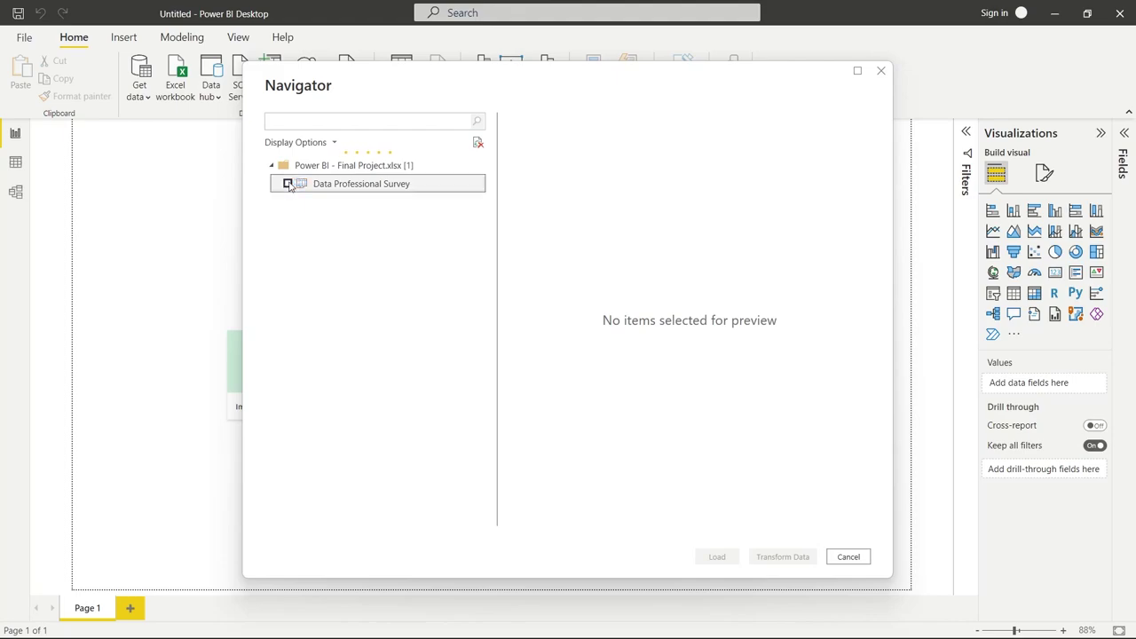
{"action": "left_click", "coordinate": [288, 183]}
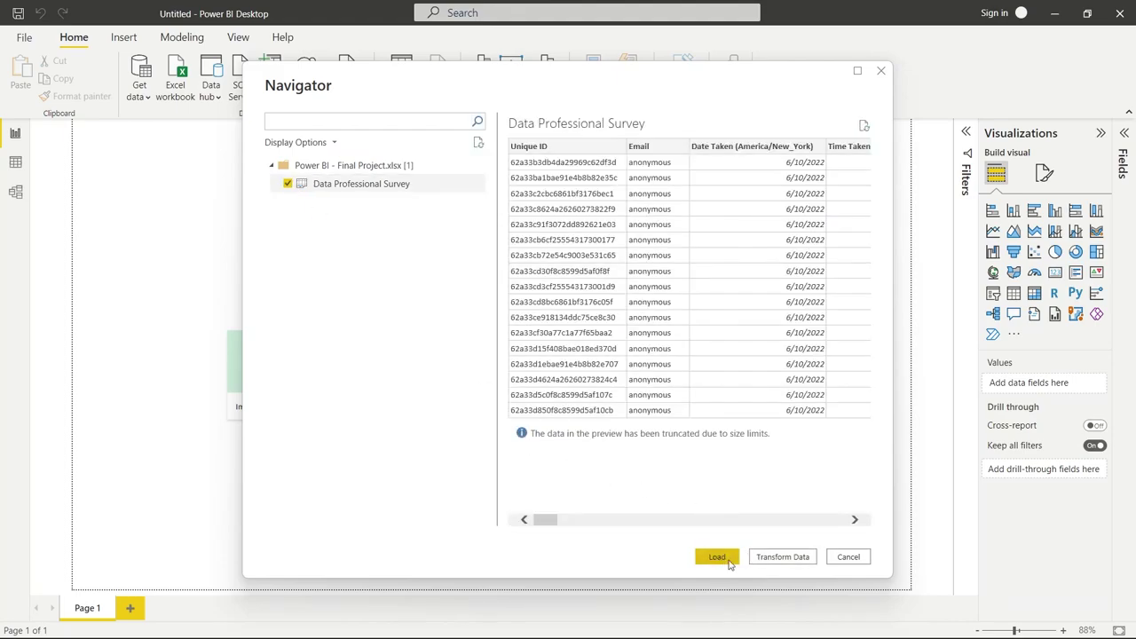
{"action": "left_click", "coordinate": [786, 557]}
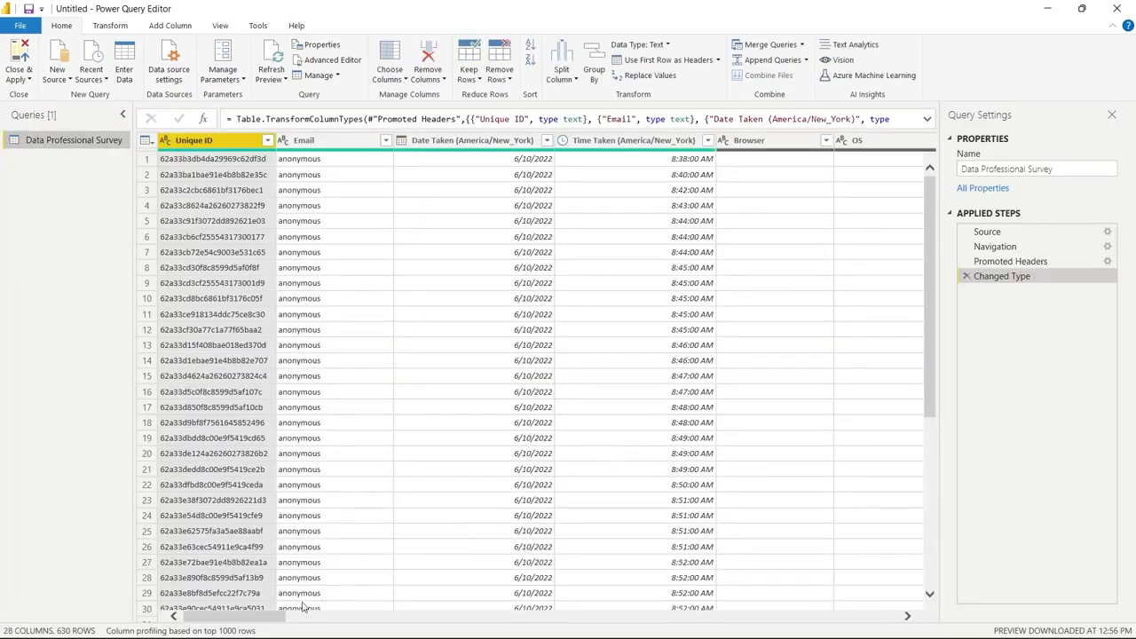
Step: Scroll right to show the empty Browser, OS, City, Country and Referrer columns
{"action": "left_click_drag", "start_coordinate": [267, 619], "coordinate": [384, 503]}
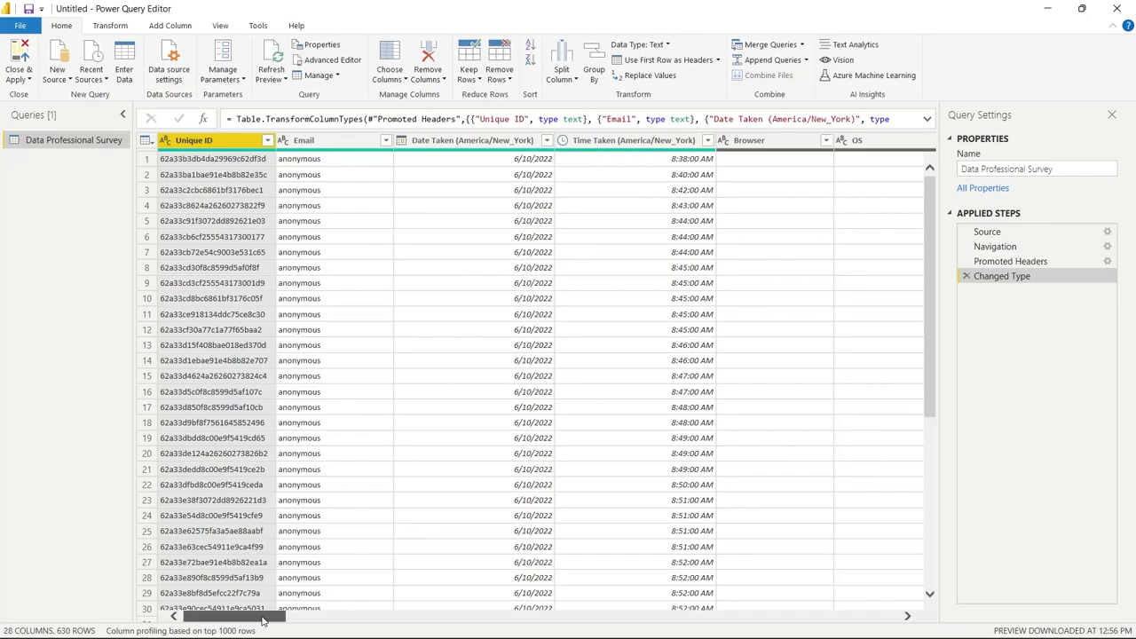
{"action": "left_click_drag", "start_coordinate": [262, 621], "coordinate": [338, 616]}
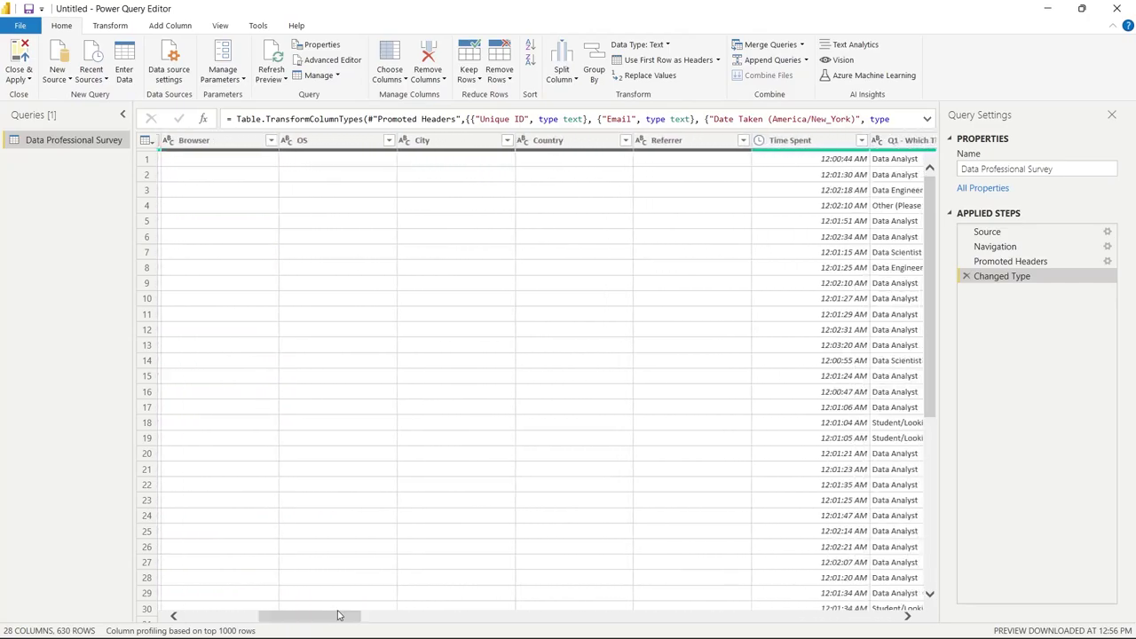
Step: Remove the five empty columns from Browser through Referrer
{"action": "left_click", "coordinate": [222, 142]}
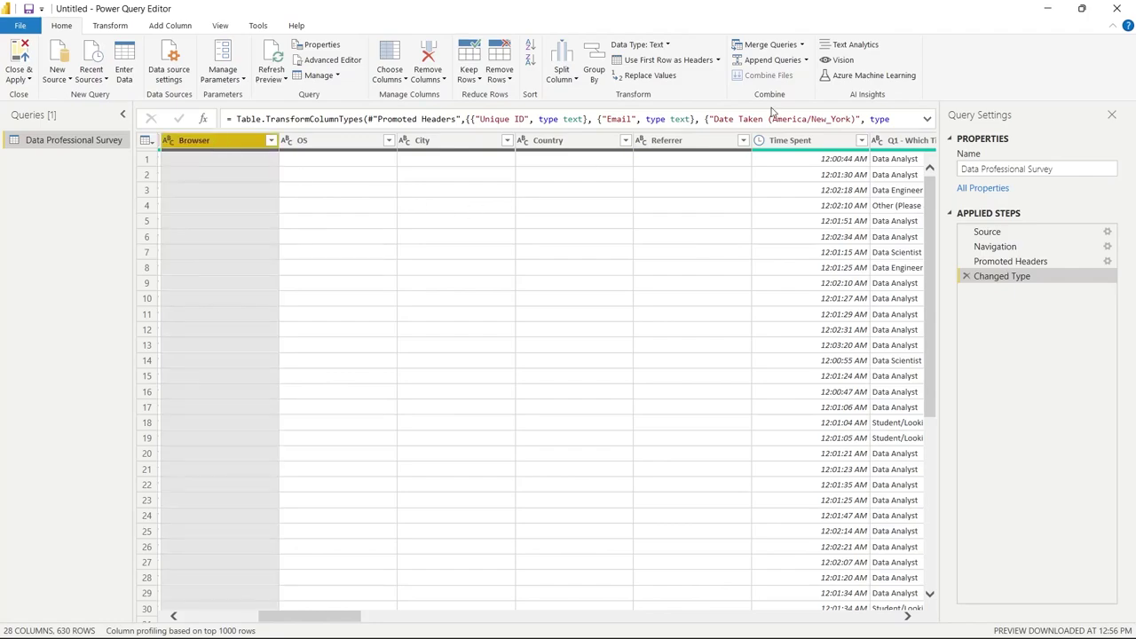
{"action": "left_click", "coordinate": [698, 146], "text": "shift"}
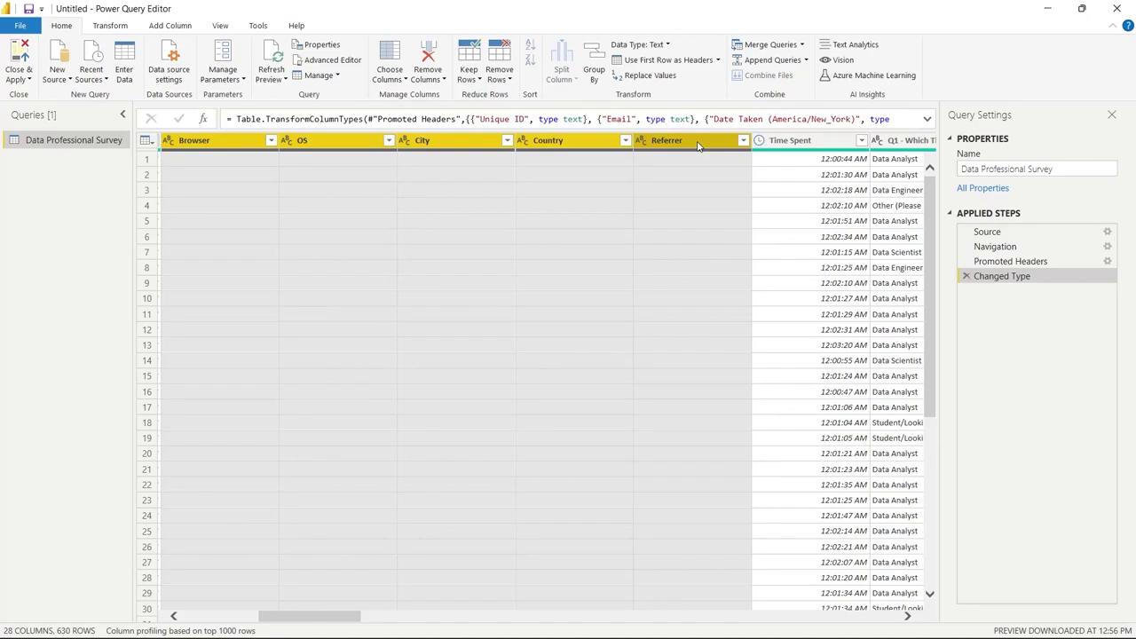
{"action": "left_click", "coordinate": [428, 55]}
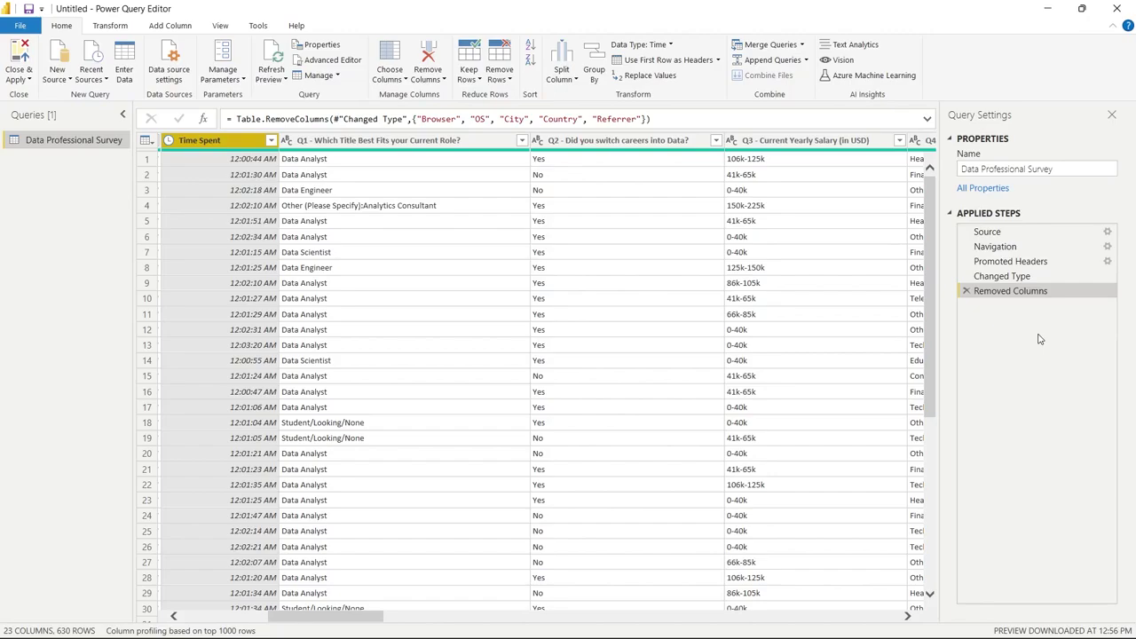
Step: Review the distinct Q1 job title values without applying a filter
{"action": "left_click", "coordinate": [448, 330]}
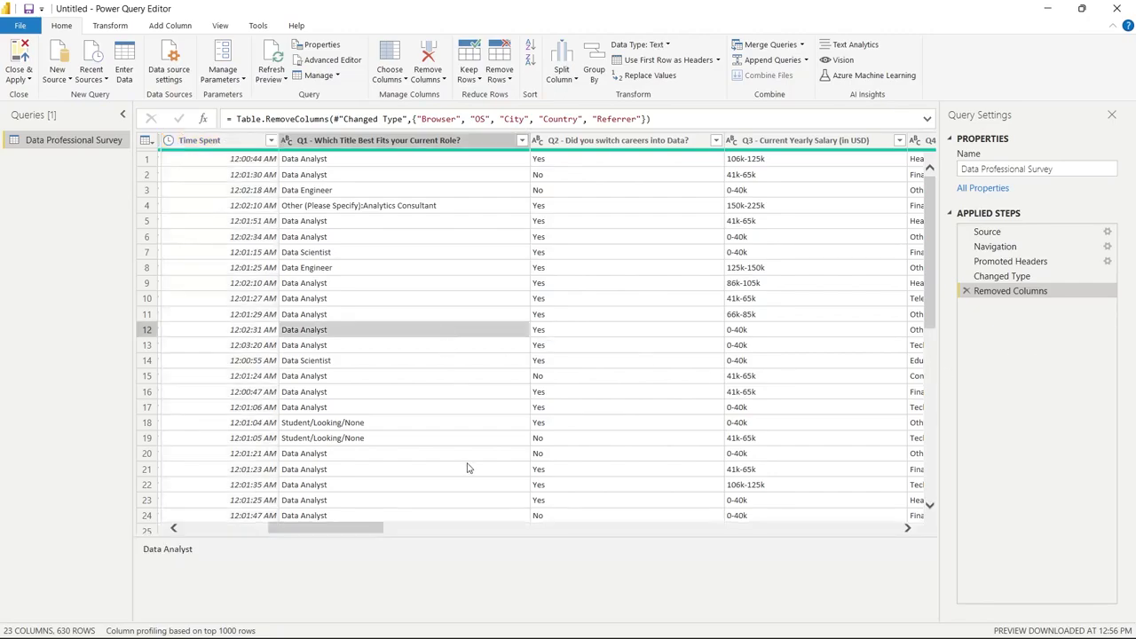
{"action": "left_click", "coordinate": [454, 145]}
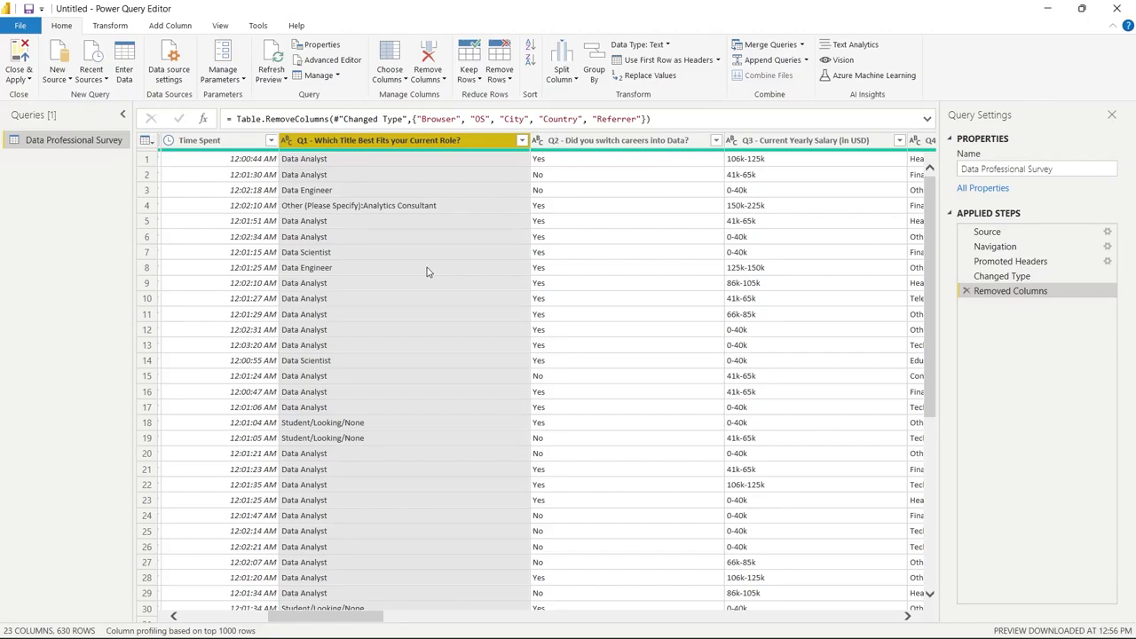
{"action": "left_click", "coordinate": [412, 241]}
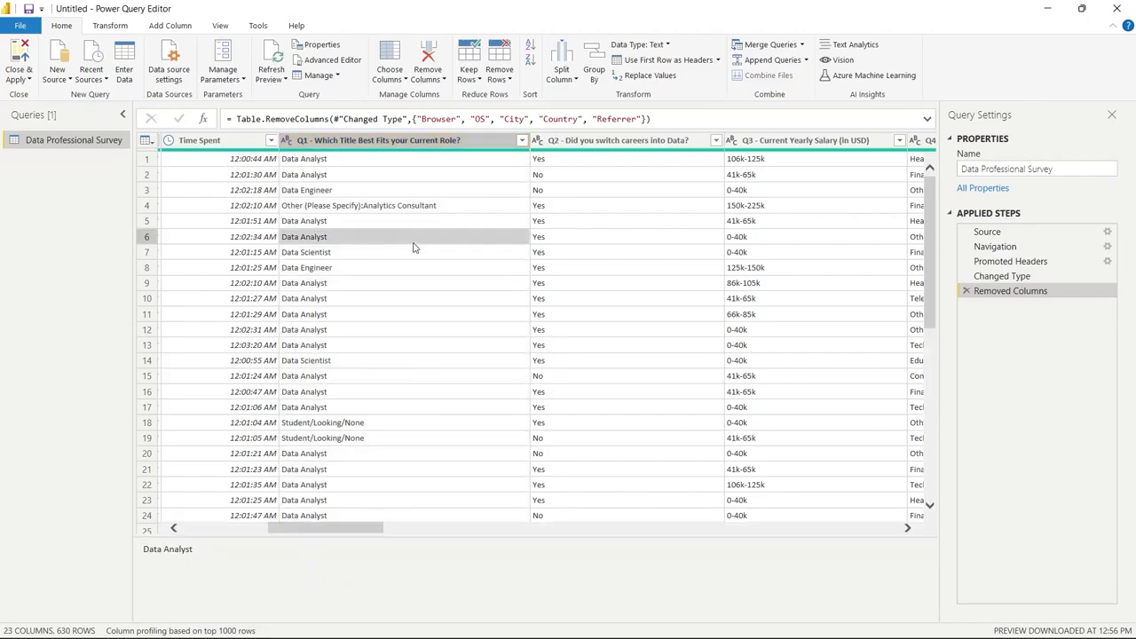
{"action": "left_click", "coordinate": [521, 140]}
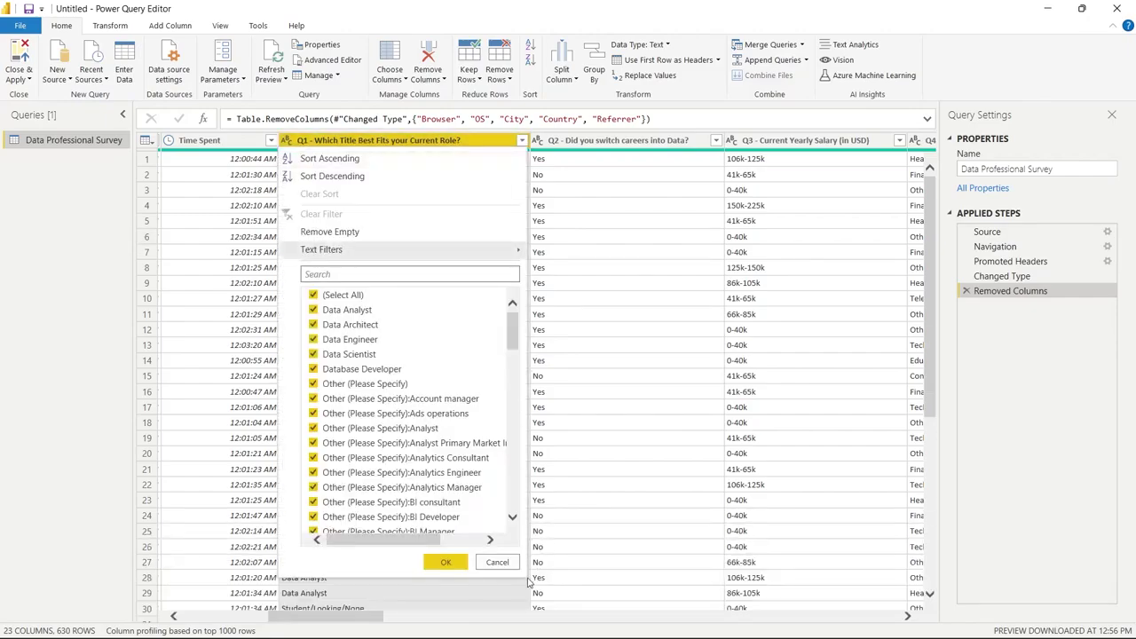
{"action": "left_click_drag", "start_coordinate": [512, 345], "coordinate": [512, 345]}
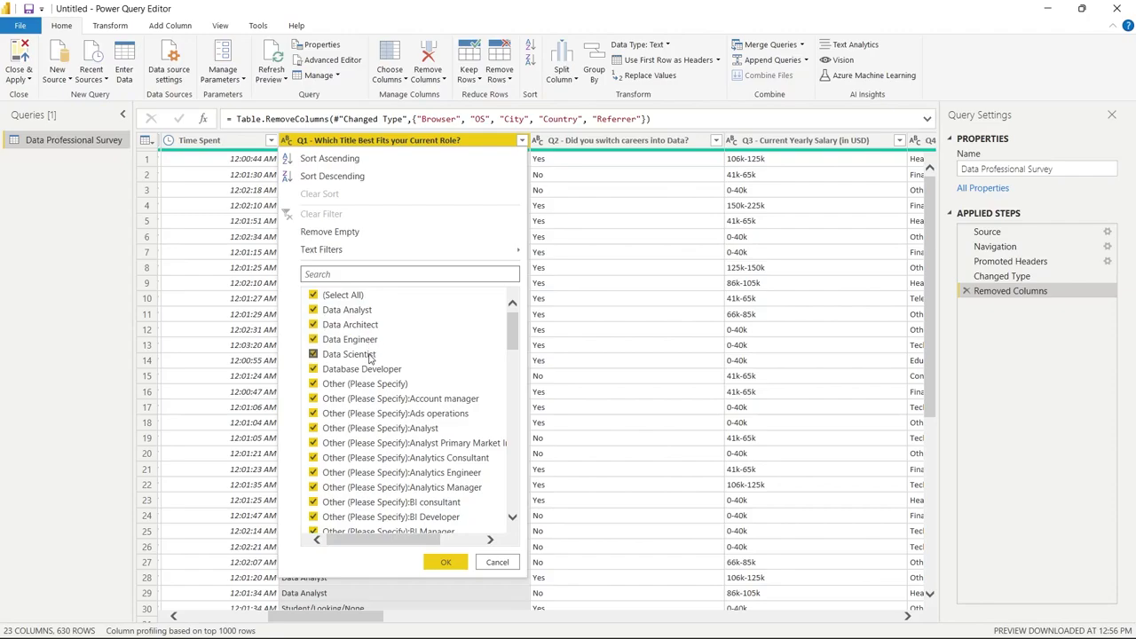
{"action": "left_click_drag", "start_coordinate": [512, 333], "coordinate": [515, 515]}
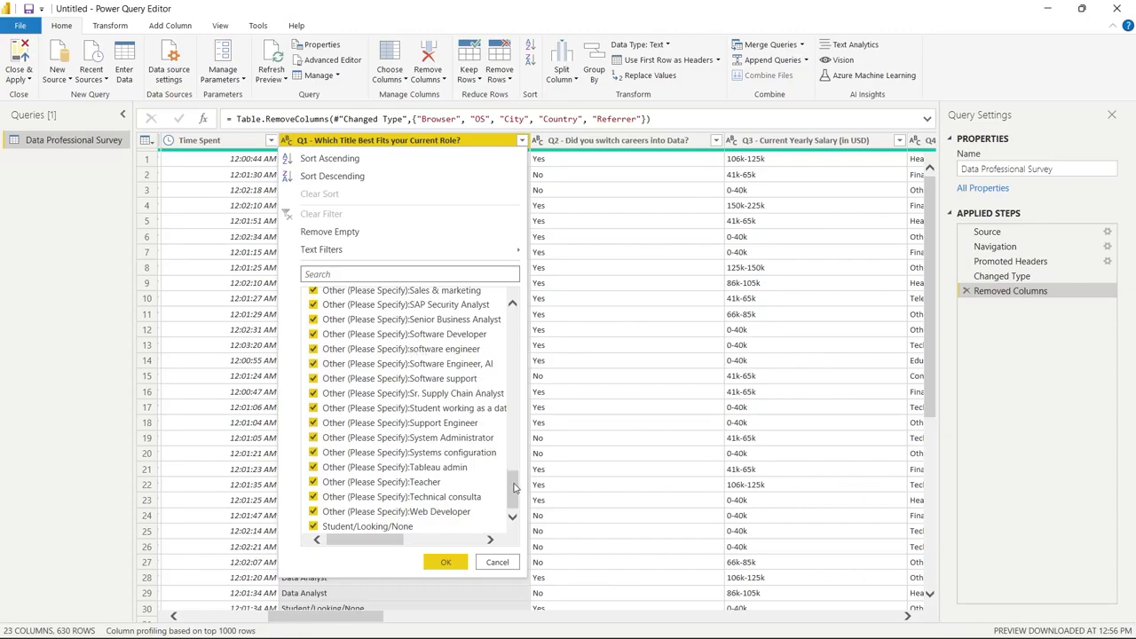
{"action": "left_click_drag", "start_coordinate": [515, 487], "coordinate": [515, 461]}
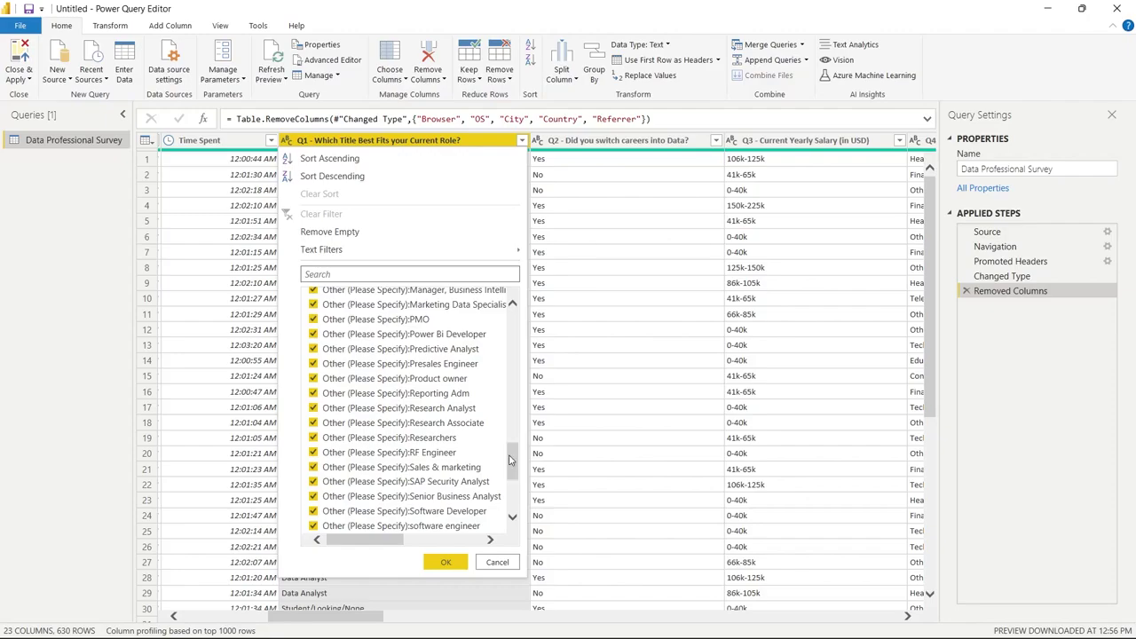
{"action": "left_click_drag", "start_coordinate": [511, 460], "coordinate": [510, 387]}
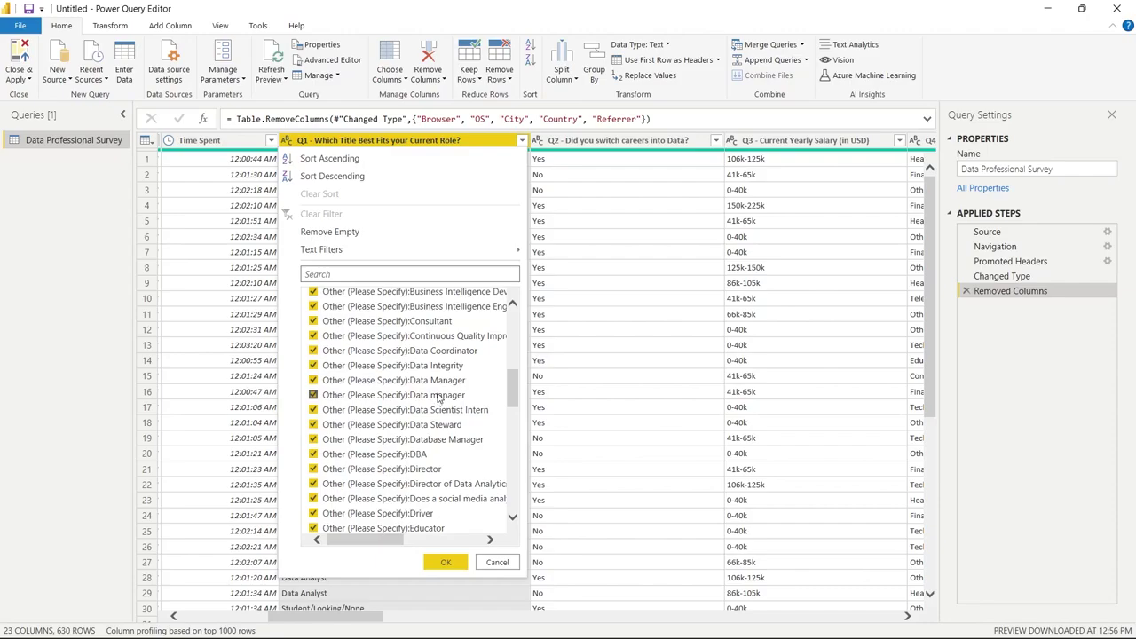
{"action": "left_click_drag", "start_coordinate": [513, 390], "coordinate": [516, 325]}
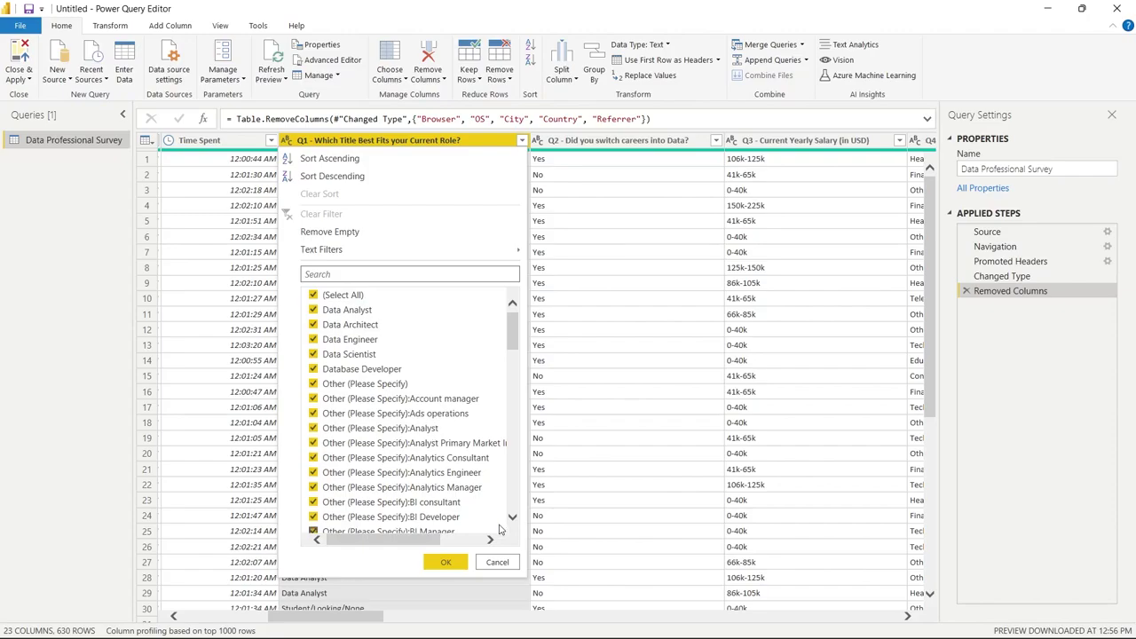
{"action": "left_click", "coordinate": [497, 562]}
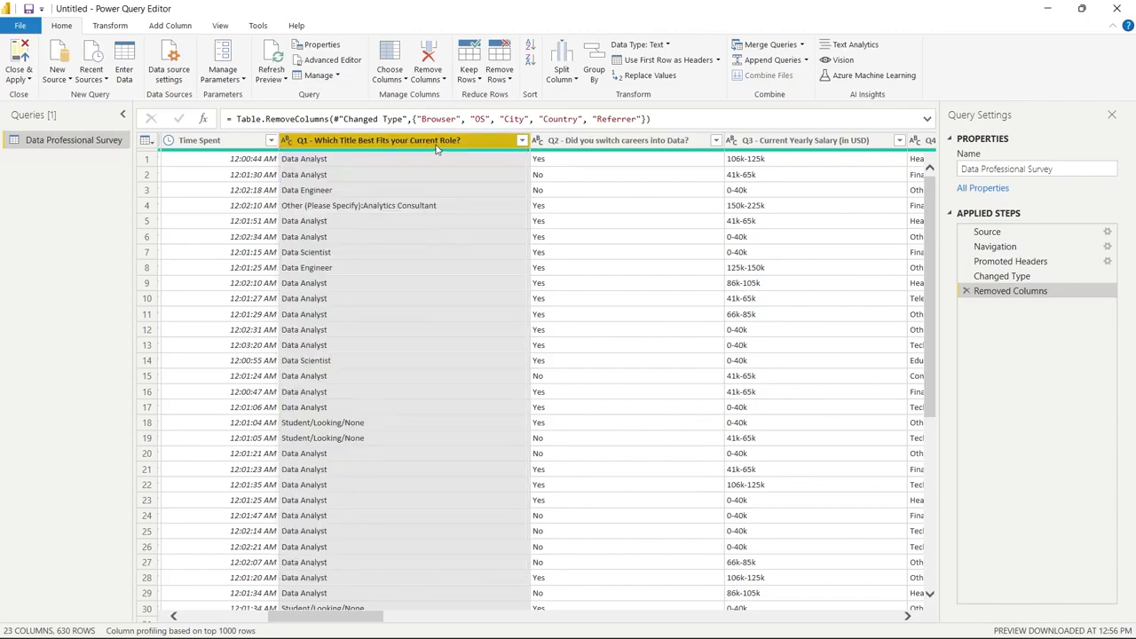
Step: Split the Q1 job title column by the custom delimiter '(' at the left-most occurrence
{"action": "left_click", "coordinate": [567, 76]}
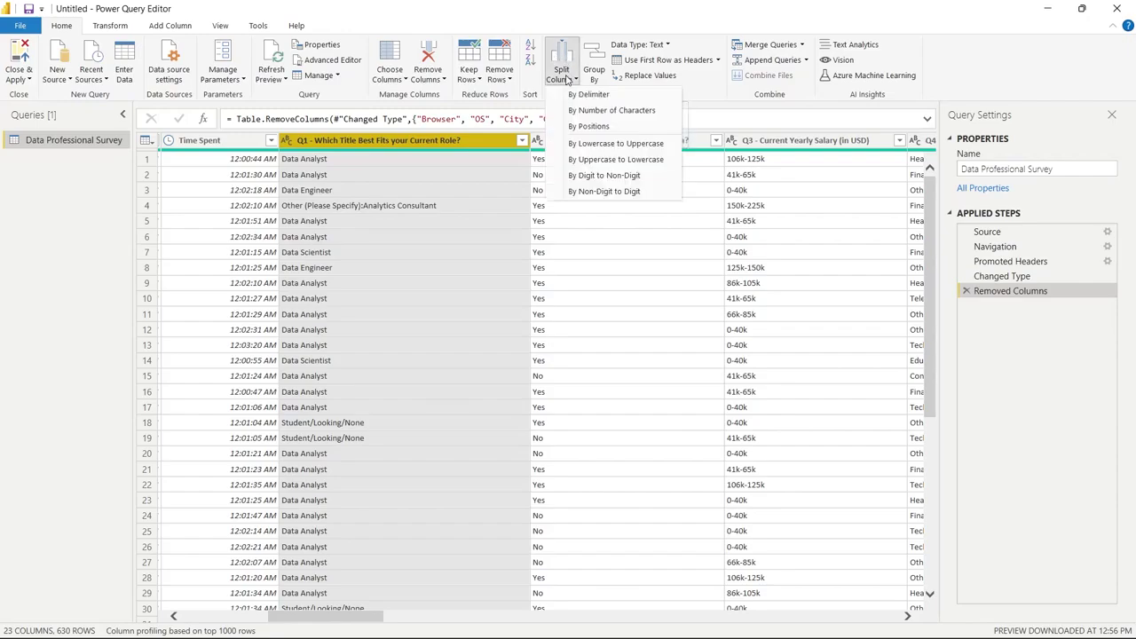
{"action": "left_click", "coordinate": [578, 95]}
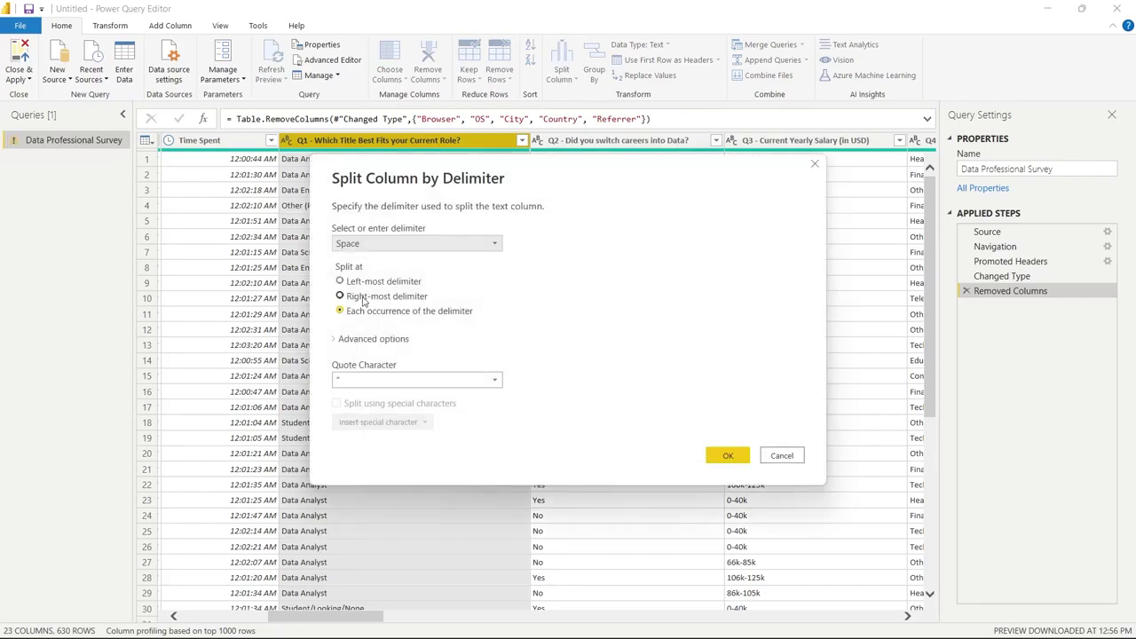
{"action": "left_click_drag", "start_coordinate": [441, 172], "coordinate": [638, 170]}
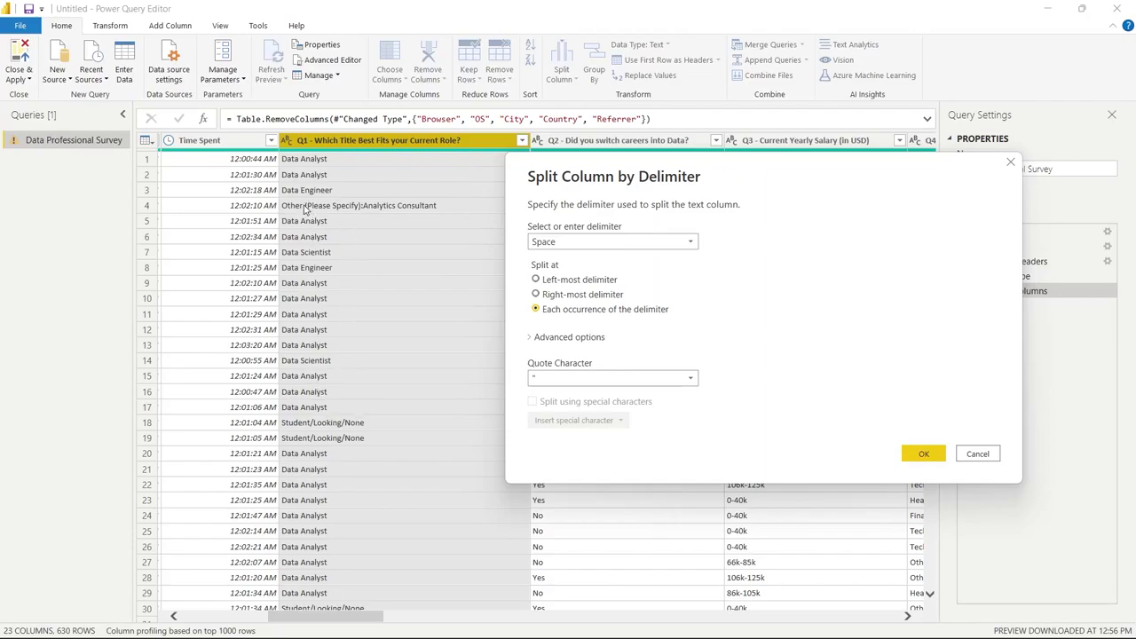
{"action": "left_click", "coordinate": [572, 242]}
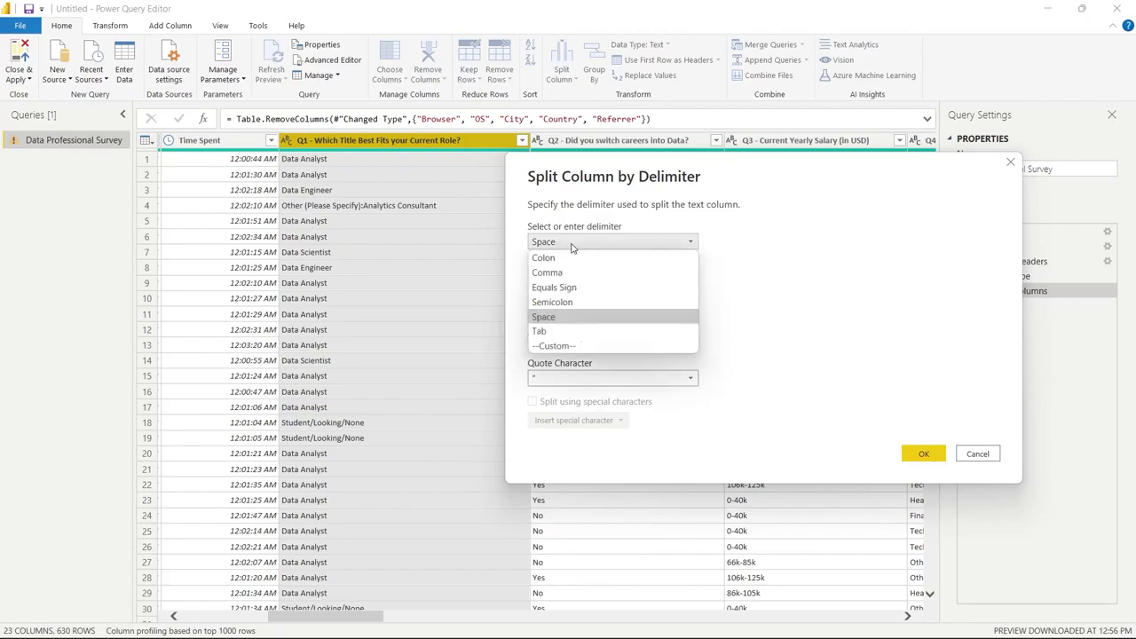
{"action": "left_click", "coordinate": [575, 346]}
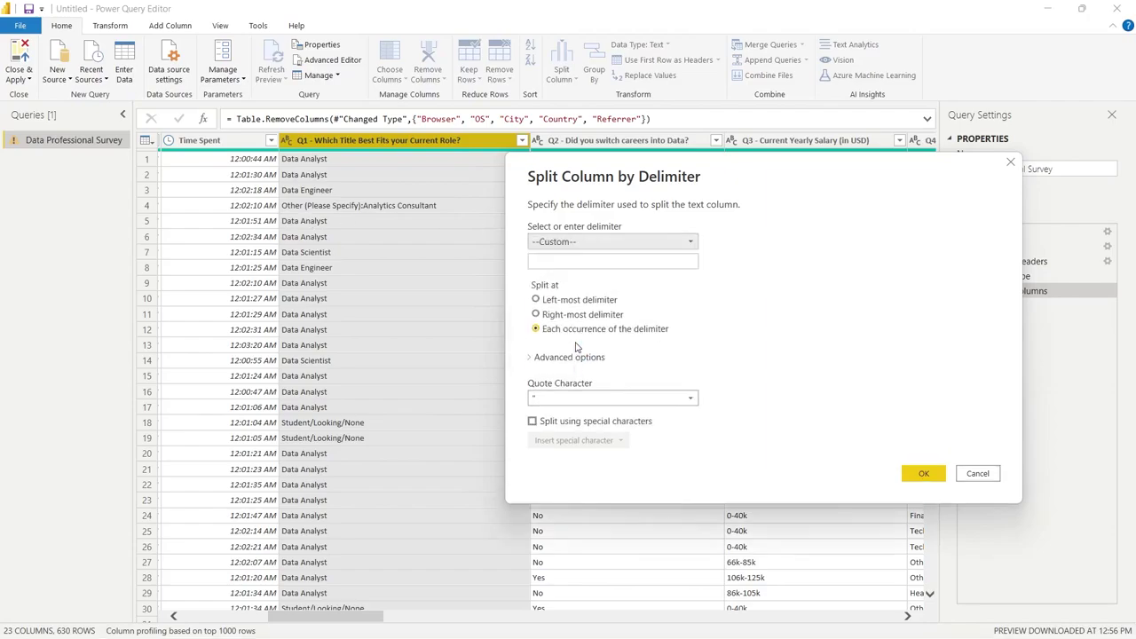
{"action": "left_click", "coordinate": [603, 263]}
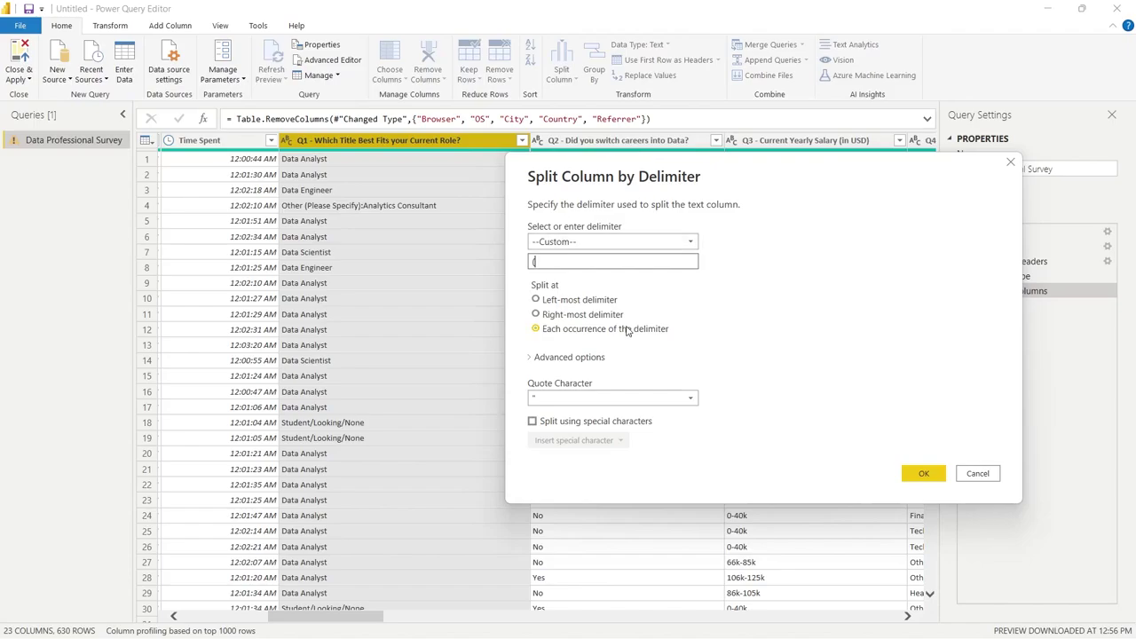
{"action": "left_click", "coordinate": [537, 302]}
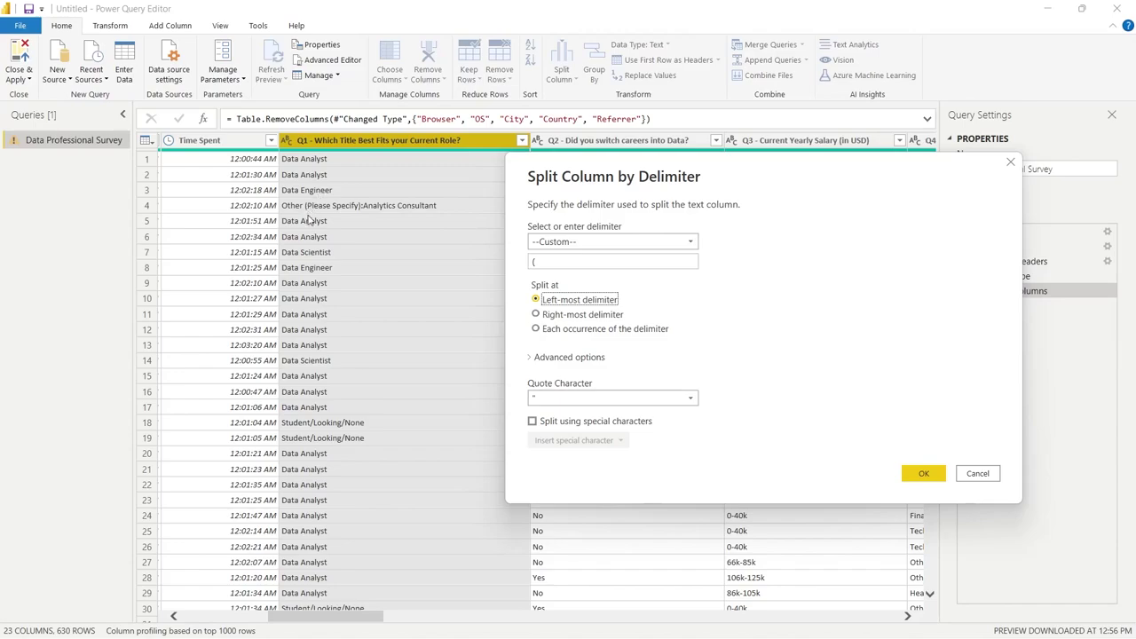
{"action": "left_click", "coordinate": [532, 261]}
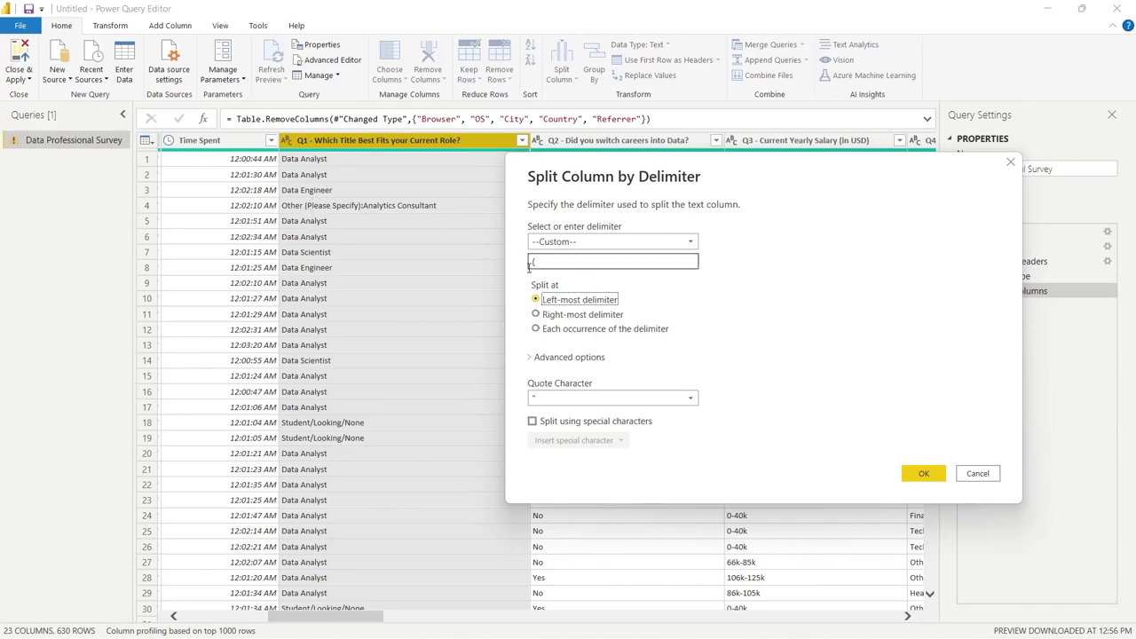
{"action": "key", "text": "BackSpace"}
{"action": "type", "text": "("}
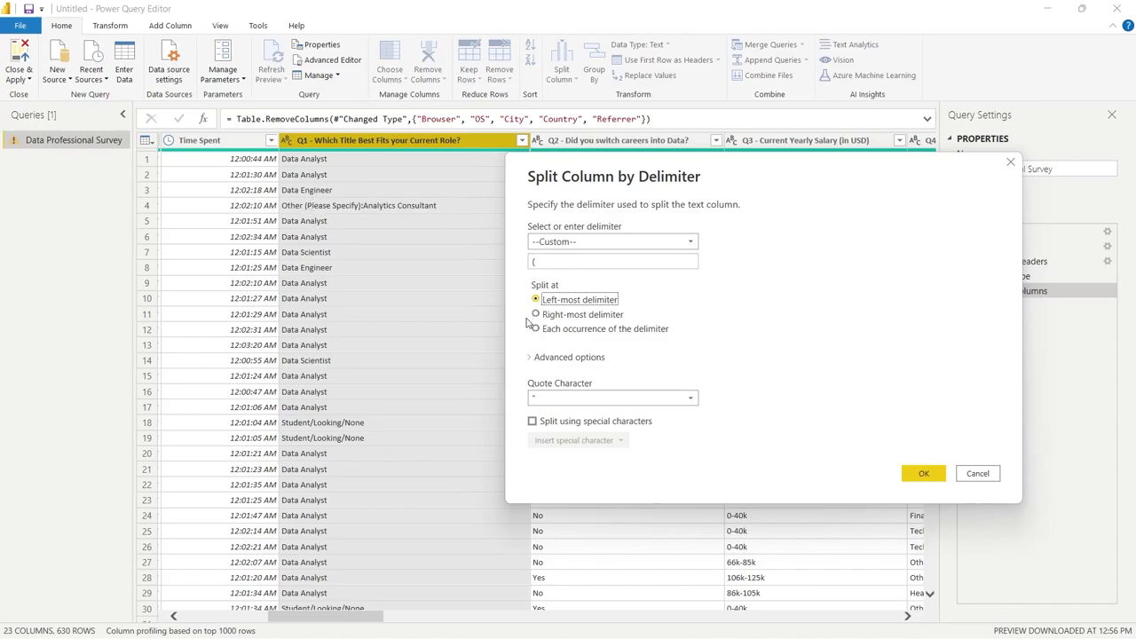
{"action": "left_click", "coordinate": [923, 473]}
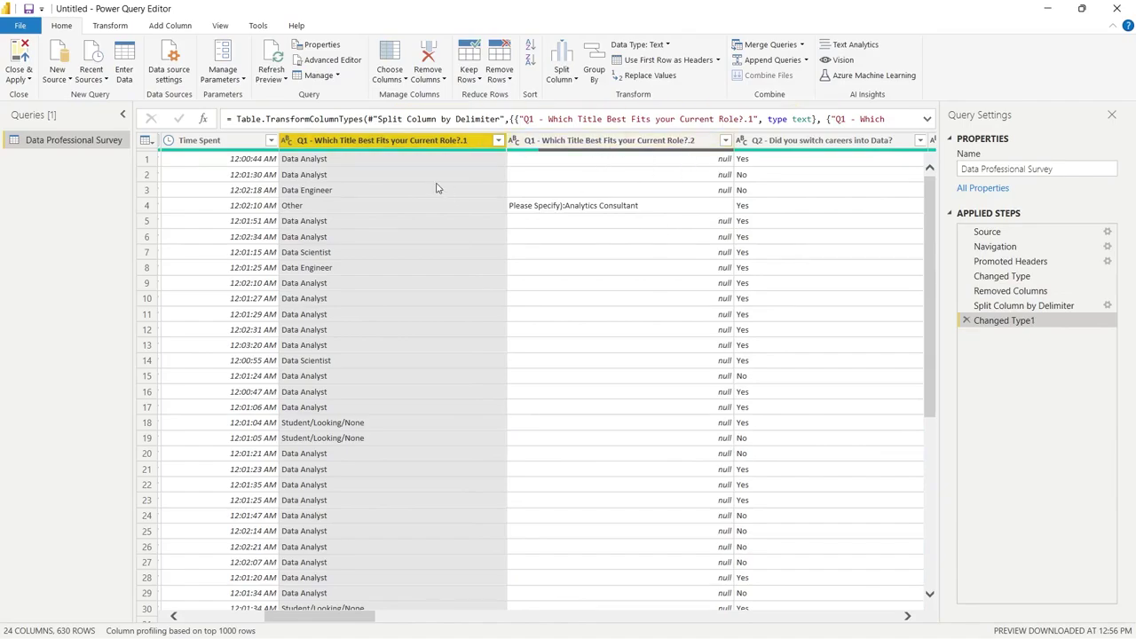
Step: Review the job title values in the first split column without filtering
{"action": "left_click", "coordinate": [494, 206]}
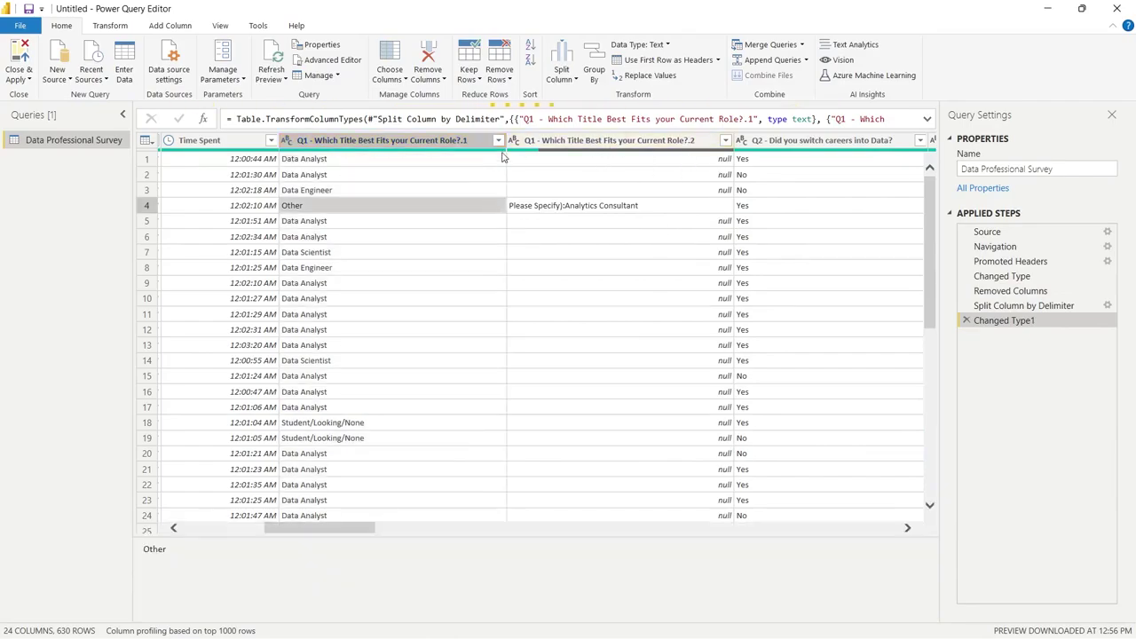
{"action": "left_click", "coordinate": [498, 141]}
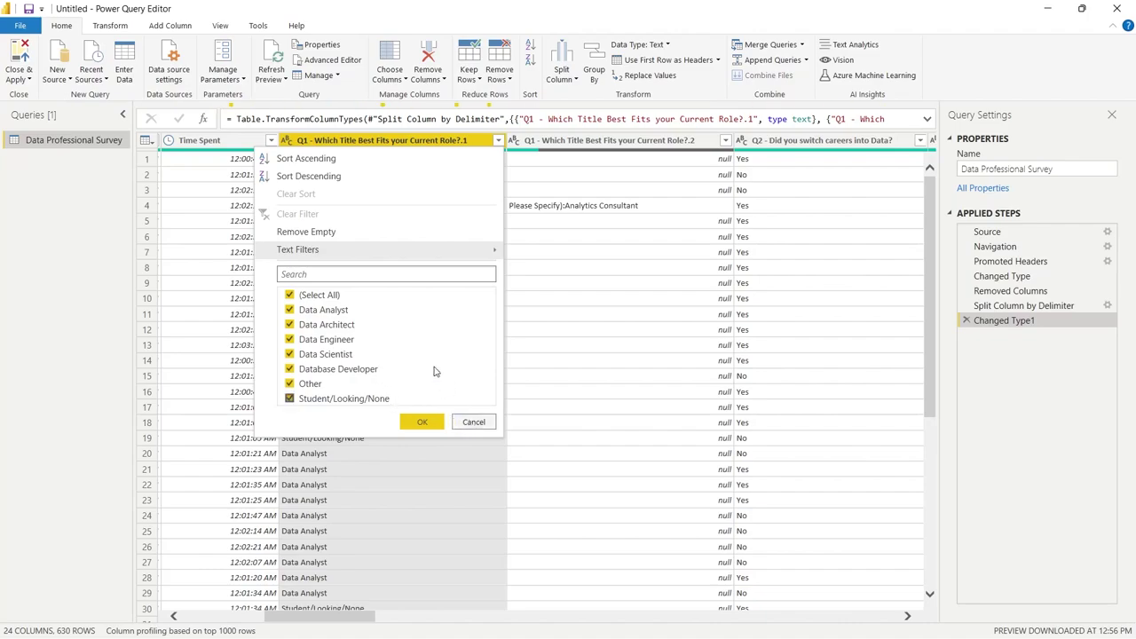
{"action": "left_click", "coordinate": [473, 421]}
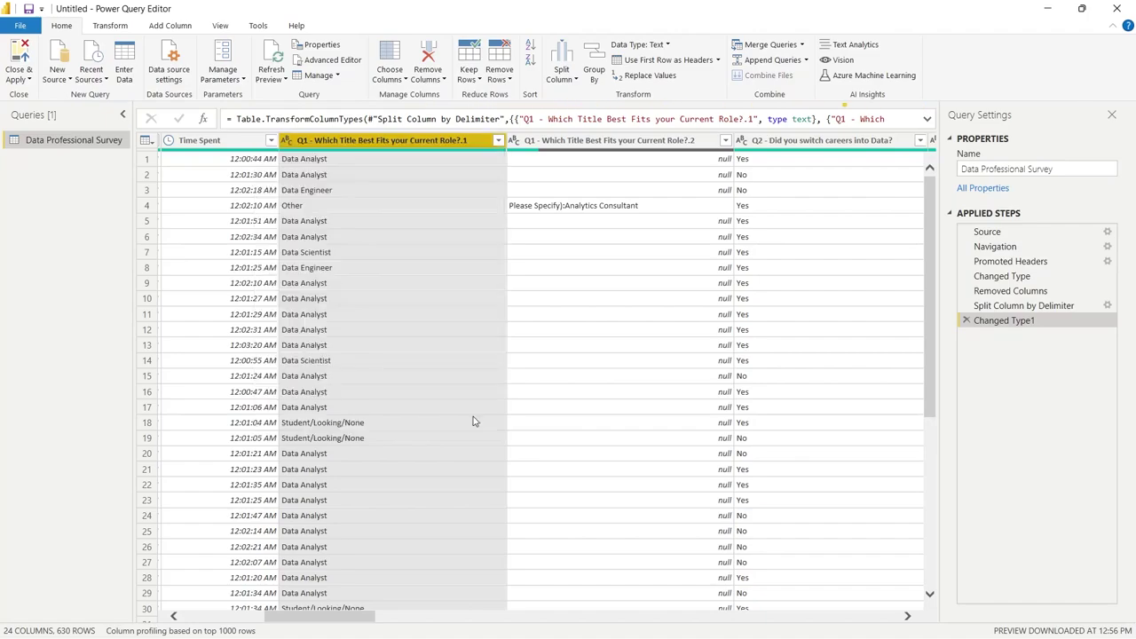
Step: Remove the leftover Q1….2 split column
{"action": "left_click", "coordinate": [667, 147]}
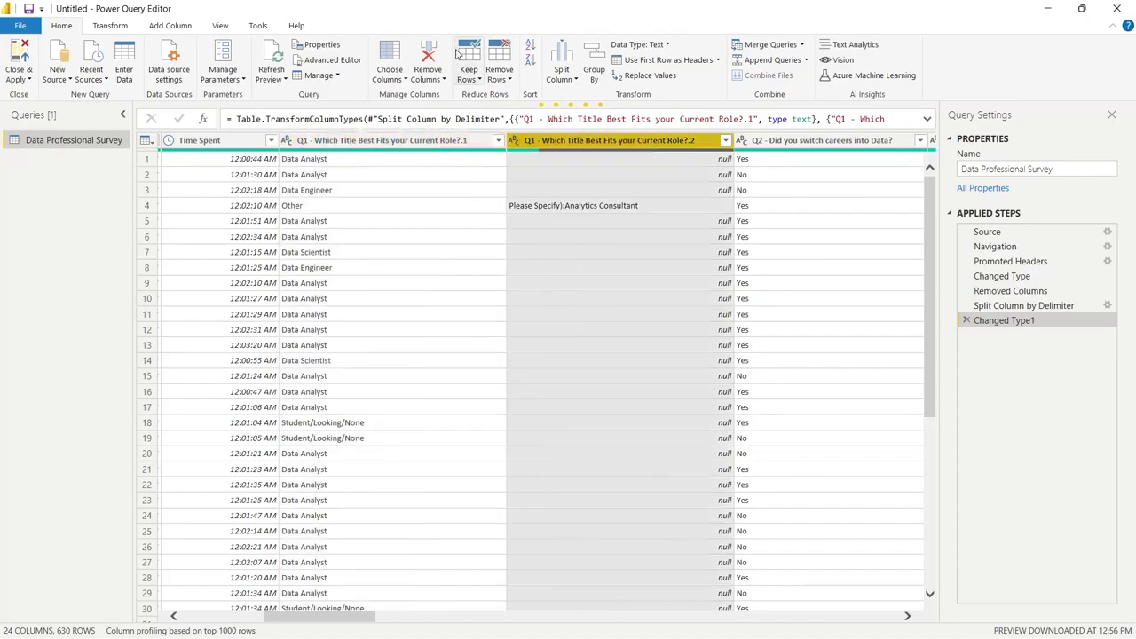
{"action": "left_click", "coordinate": [428, 60]}
{"action": "left_click", "coordinate": [527, 316]}
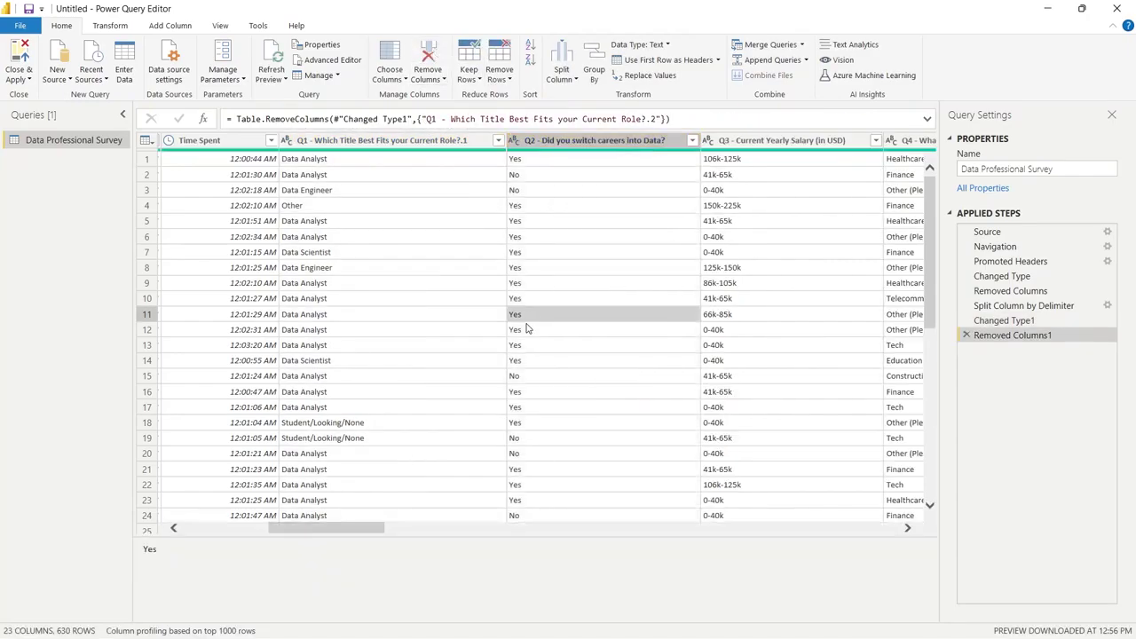
{"action": "left_click_drag", "start_coordinate": [355, 528], "coordinate": [447, 533]}
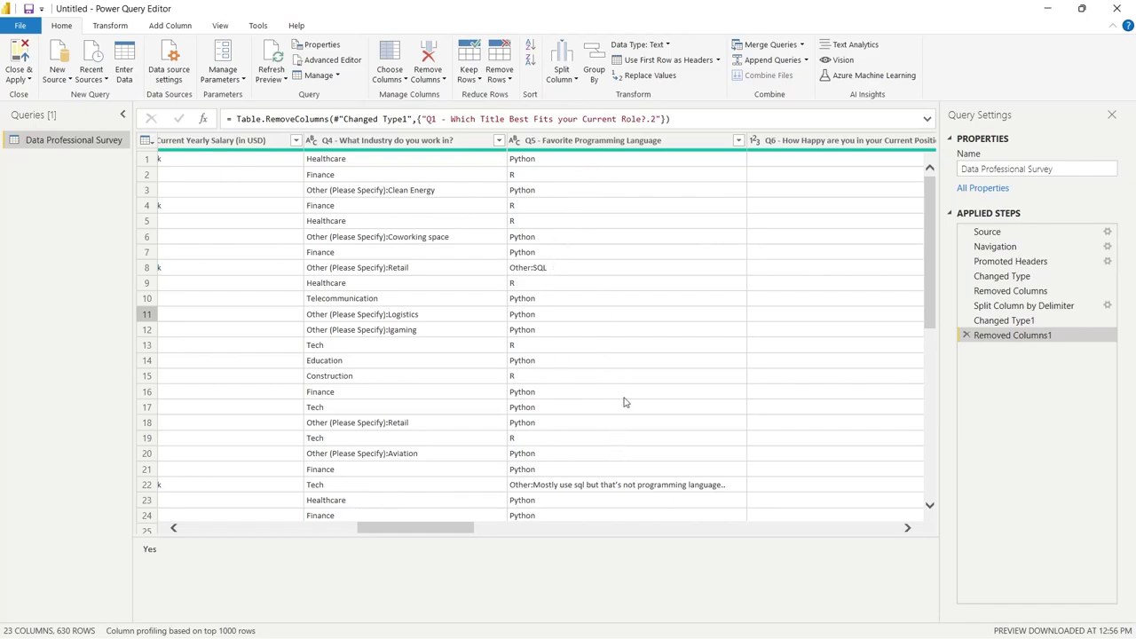
{"action": "left_click", "coordinate": [657, 470]}
{"action": "left_click", "coordinate": [738, 141]}
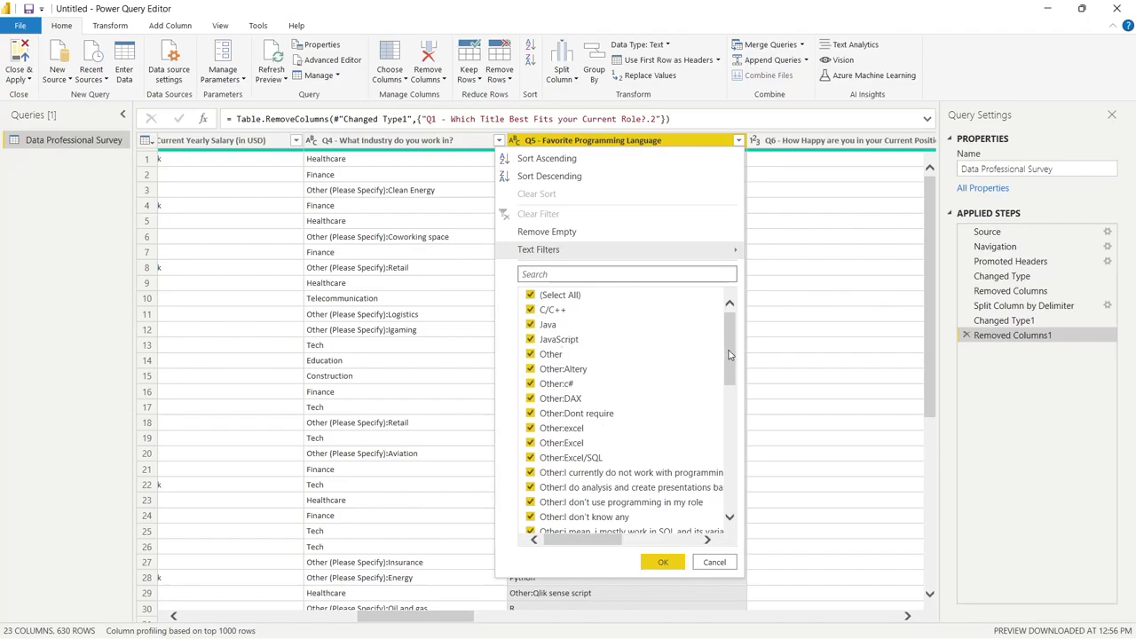
{"action": "left_click_drag", "start_coordinate": [729, 354], "coordinate": [730, 480]}
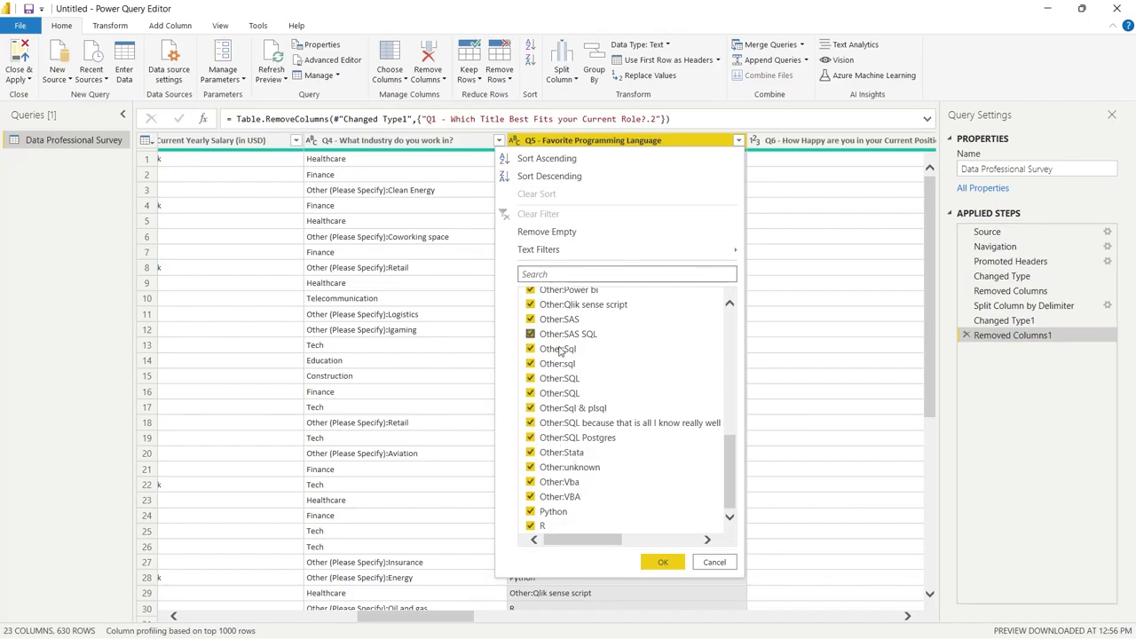
{"action": "left_click", "coordinate": [716, 562]}
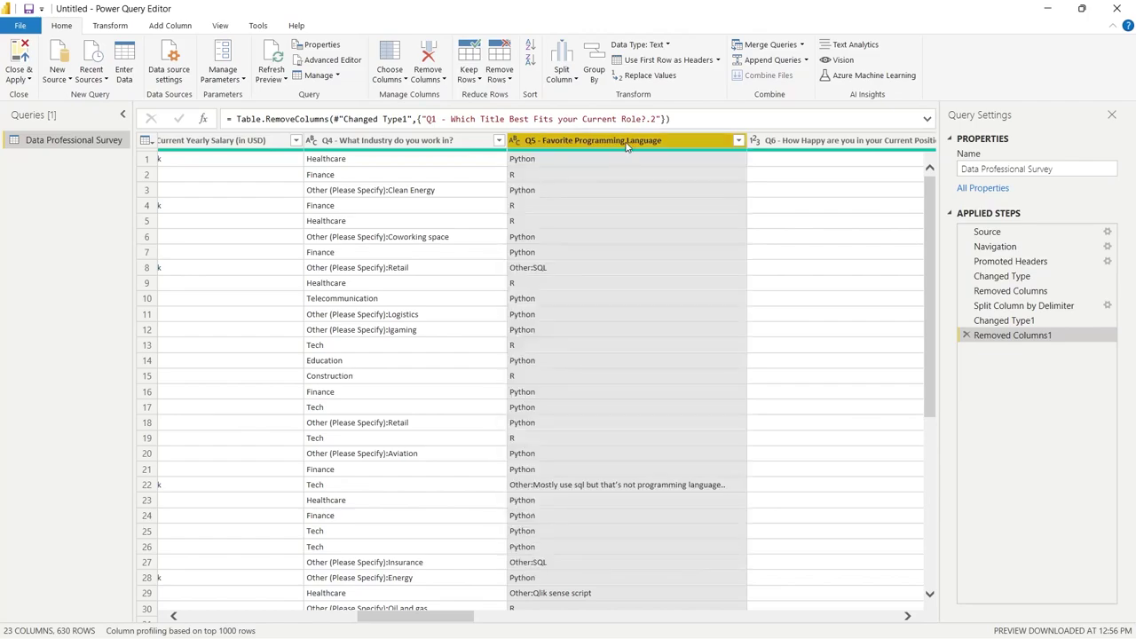
Step: Split the favorite programming language column at the left-most colon
{"action": "left_click", "coordinate": [562, 56]}
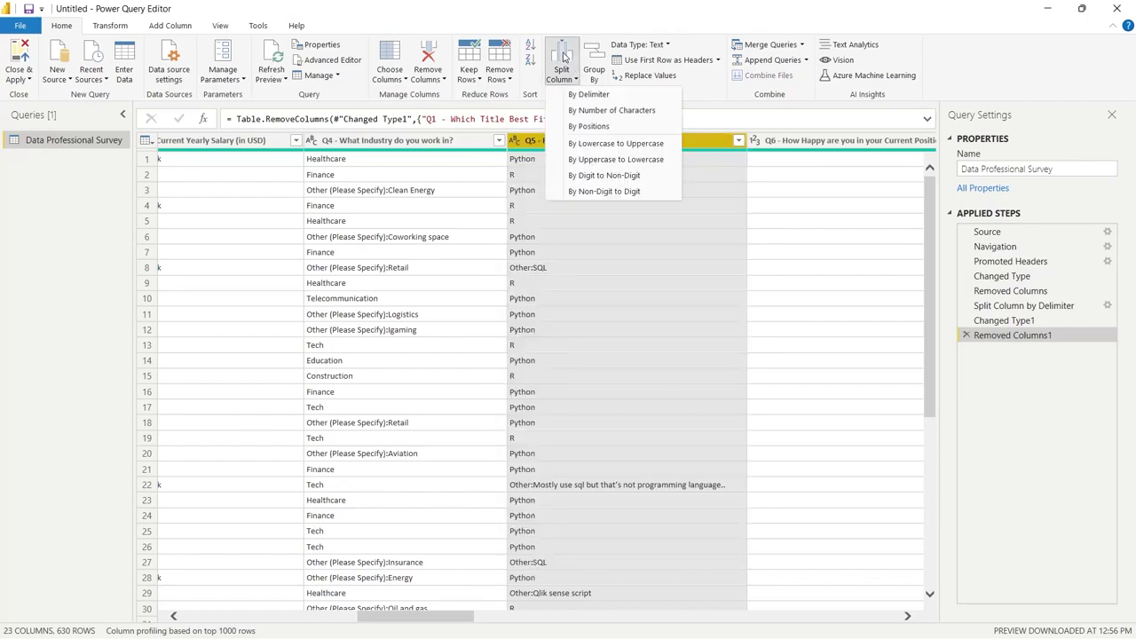
{"action": "left_click", "coordinate": [590, 94]}
{"action": "left_click_drag", "start_coordinate": [501, 175], "coordinate": [715, 153]}
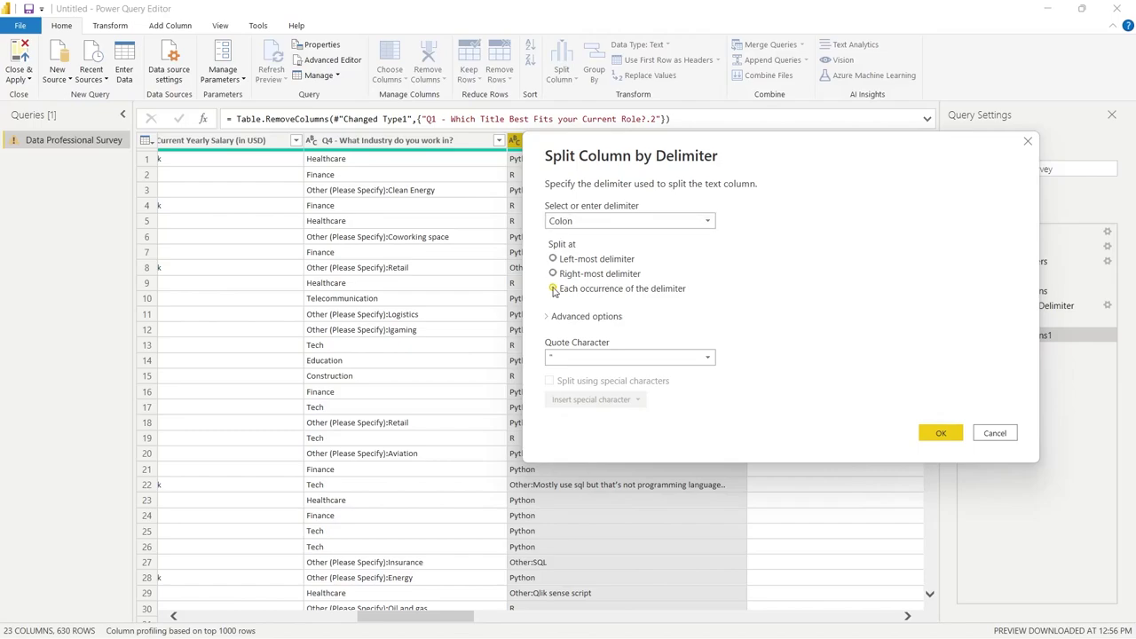
{"action": "left_click", "coordinate": [553, 258]}
{"action": "left_click", "coordinate": [941, 434]}
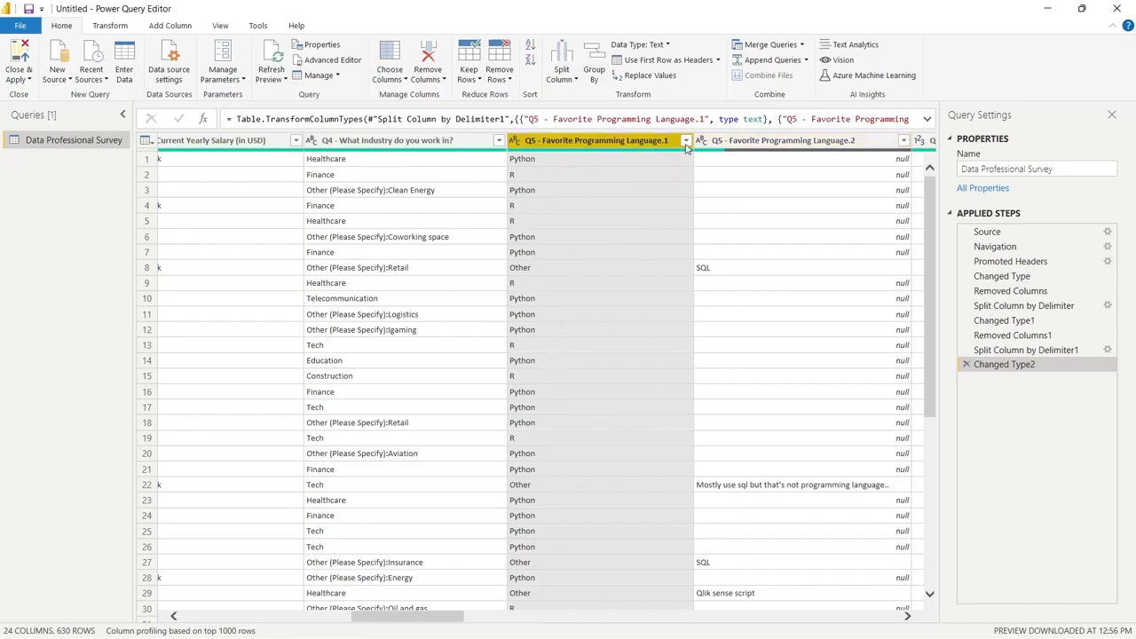
Step: Check the first language part's values and remove the Language.2 column
{"action": "left_click", "coordinate": [686, 144]}
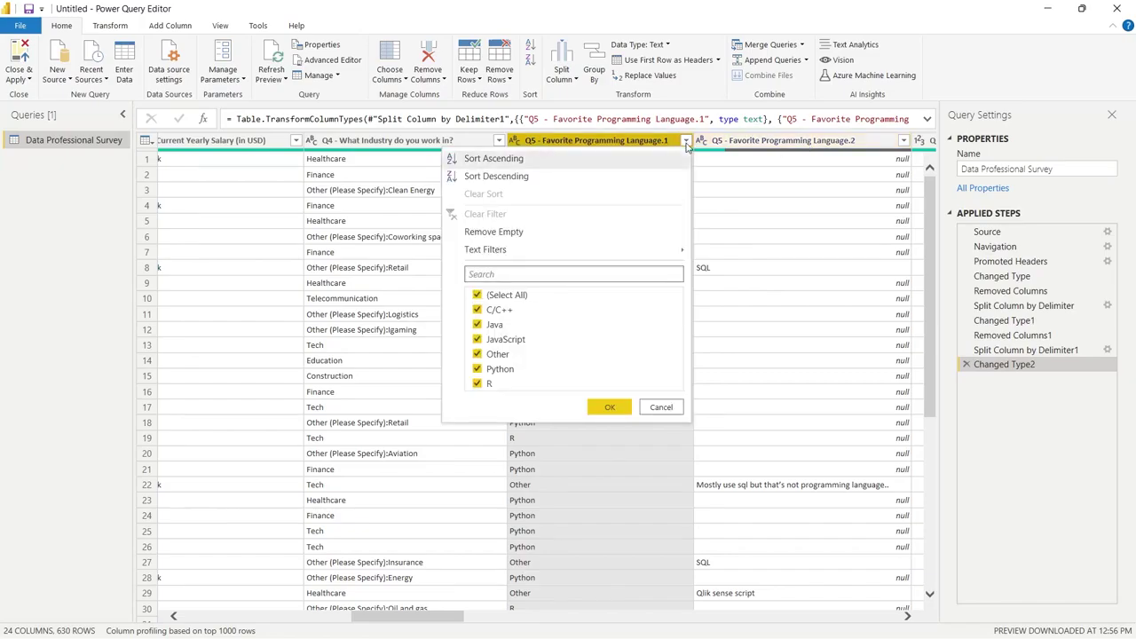
{"action": "left_click", "coordinate": [753, 331]}
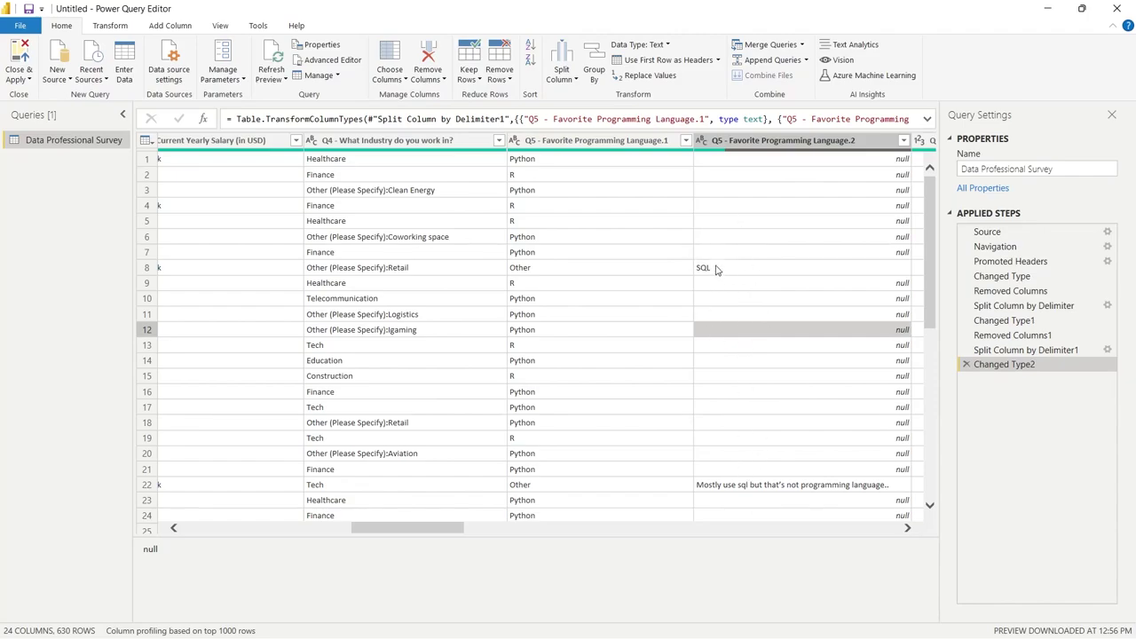
{"action": "left_click", "coordinate": [811, 142]}
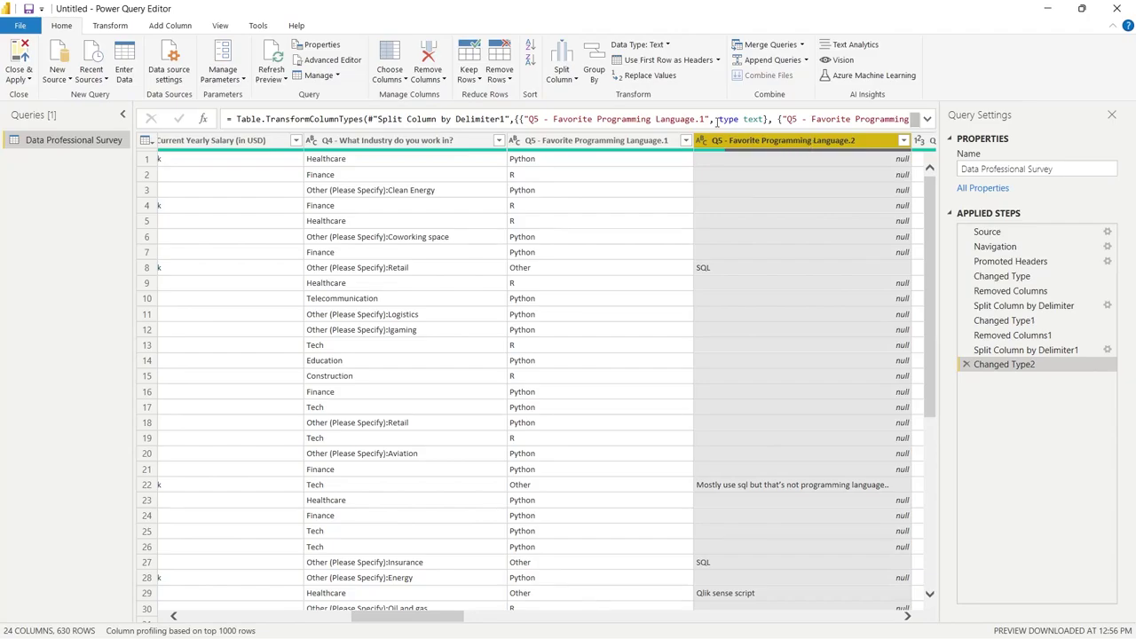
{"action": "left_click", "coordinate": [429, 57]}
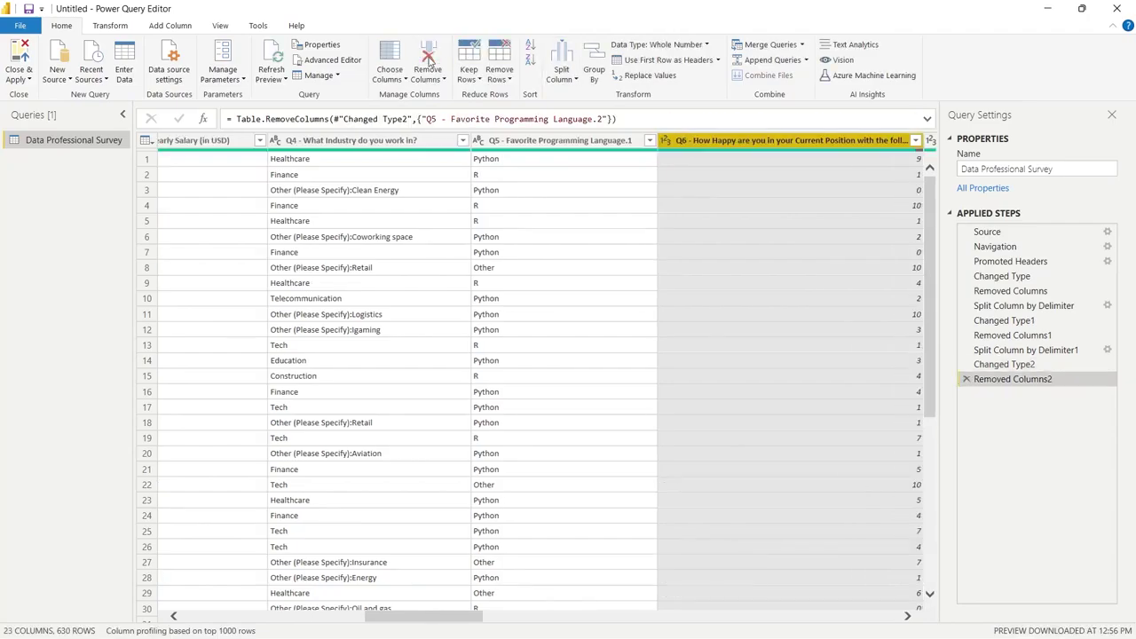
{"action": "left_click_drag", "start_coordinate": [410, 616], "coordinate": [370, 616]}
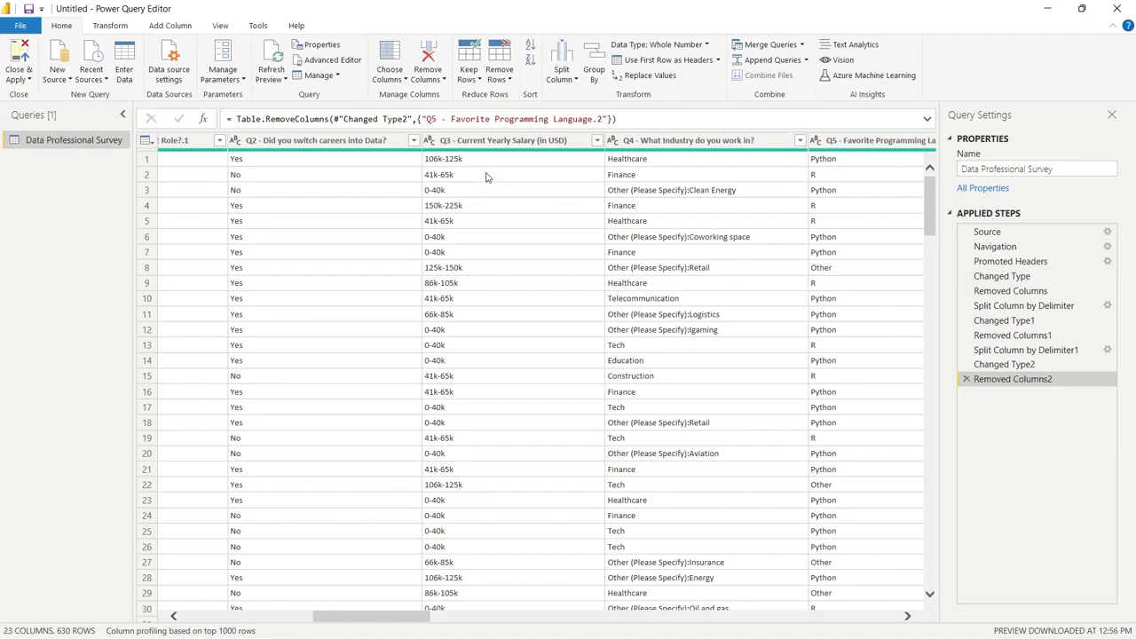
Step: Duplicate the Q3 - Current Yearly Salary (in USD) column and scroll to the new copy
{"action": "right_click", "coordinate": [507, 143]}
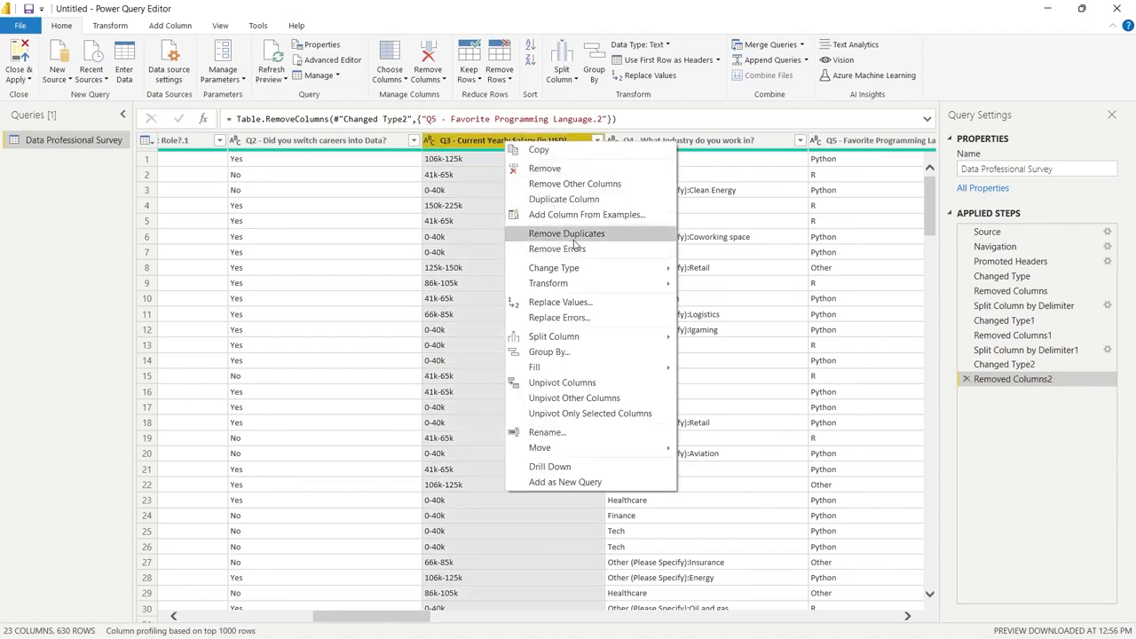
{"action": "left_click", "coordinate": [581, 198]}
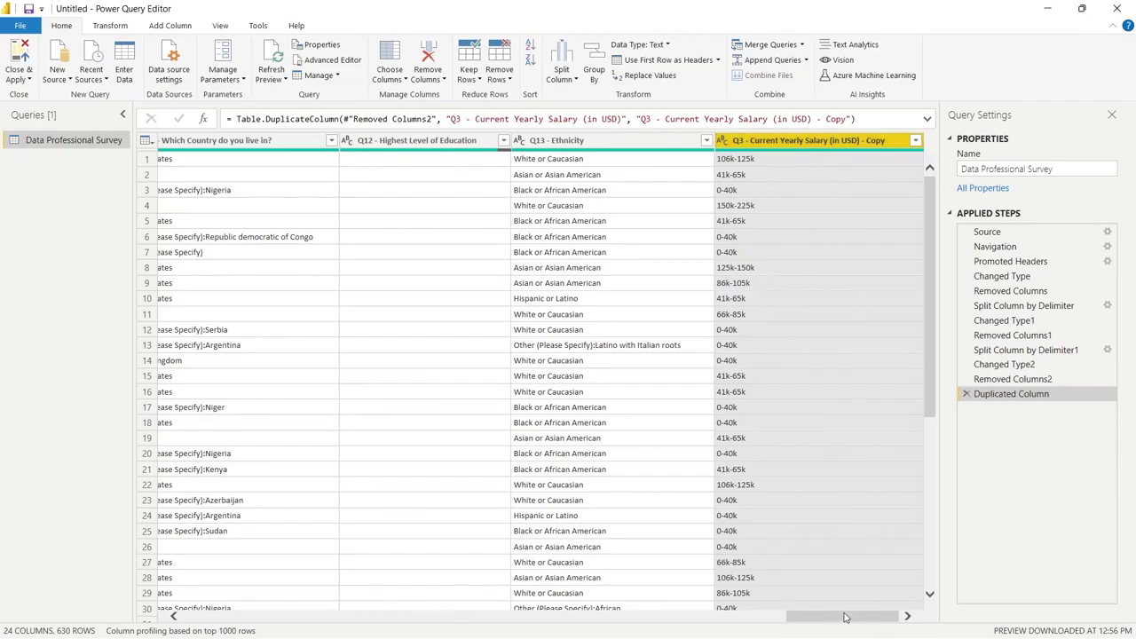
{"action": "left_click_drag", "start_coordinate": [844, 617], "coordinate": [368, 586]}
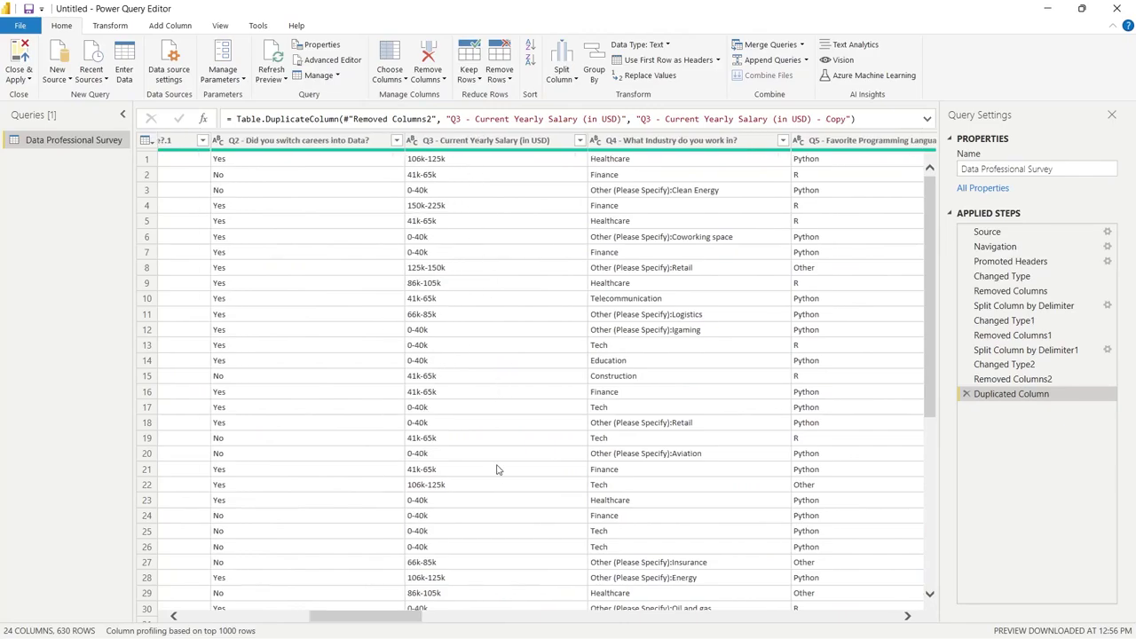
{"action": "left_click_drag", "start_coordinate": [373, 617], "coordinate": [823, 560]}
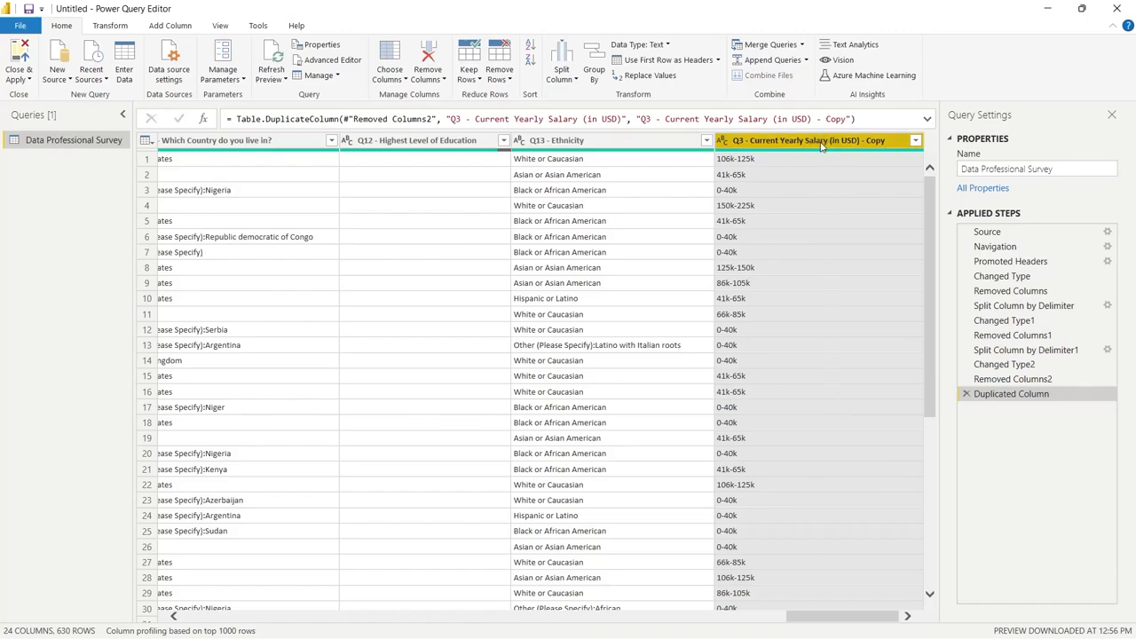
Step: Split the salary copy column at transitions between digits and non-digits
{"action": "left_click", "coordinate": [565, 55]}
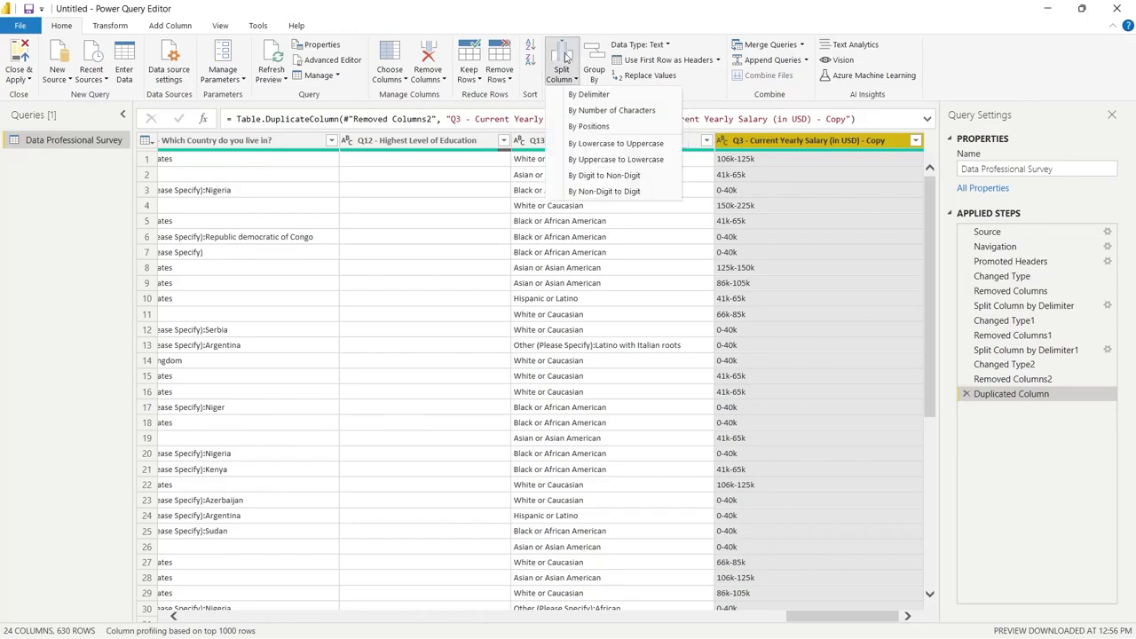
{"action": "left_click", "coordinate": [614, 182]}
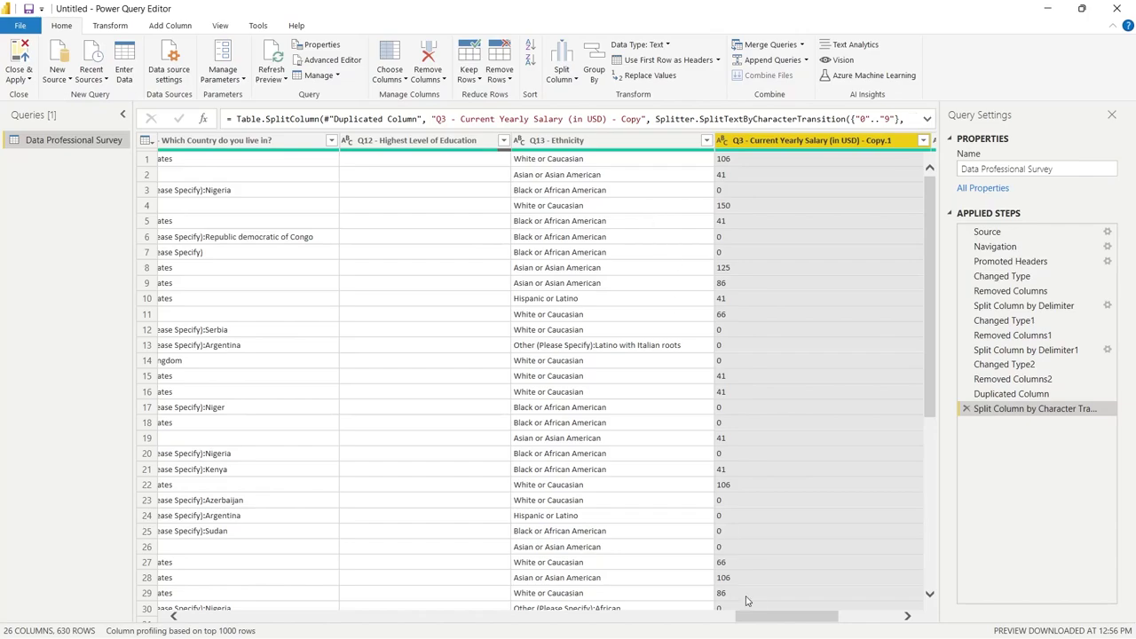
{"action": "left_click_drag", "start_coordinate": [779, 622], "coordinate": [848, 622]}
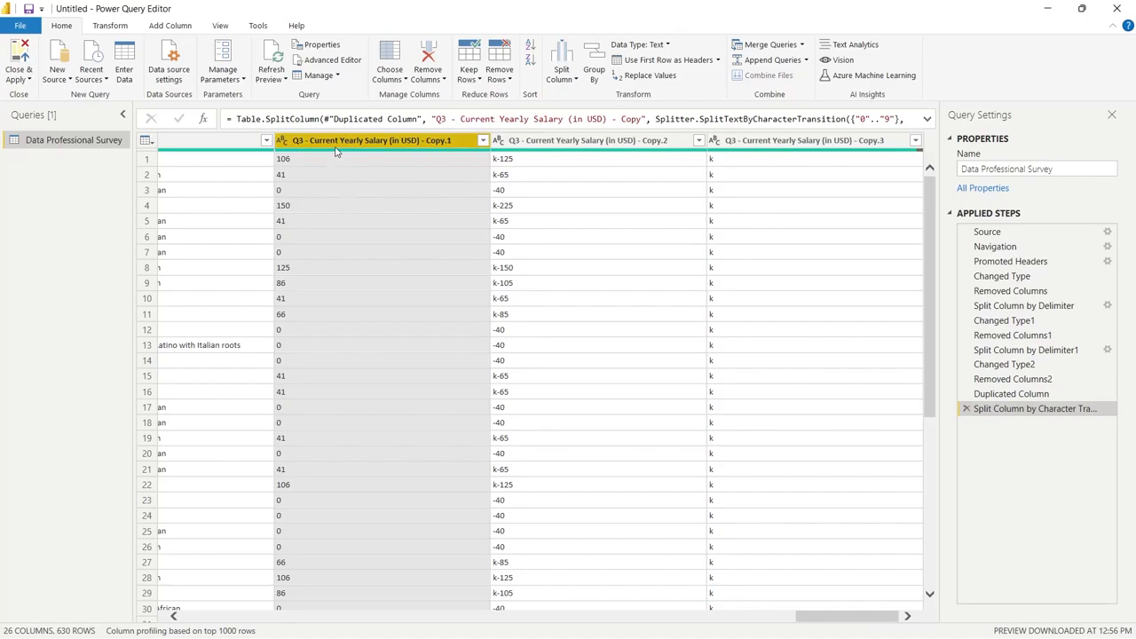
Step: Review the salary parts, remove the k-only Copy.3 column, and begin replacing values in Copy.2
{"action": "left_click", "coordinate": [412, 174]}
{"action": "left_click", "coordinate": [482, 141]}
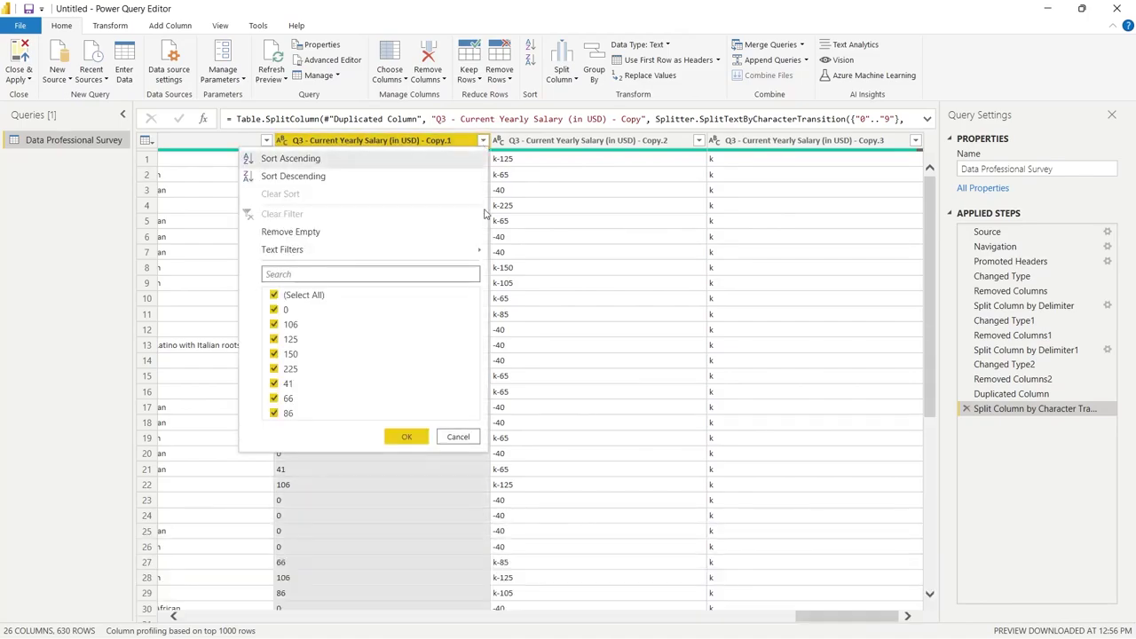
{"action": "left_click", "coordinate": [586, 237]}
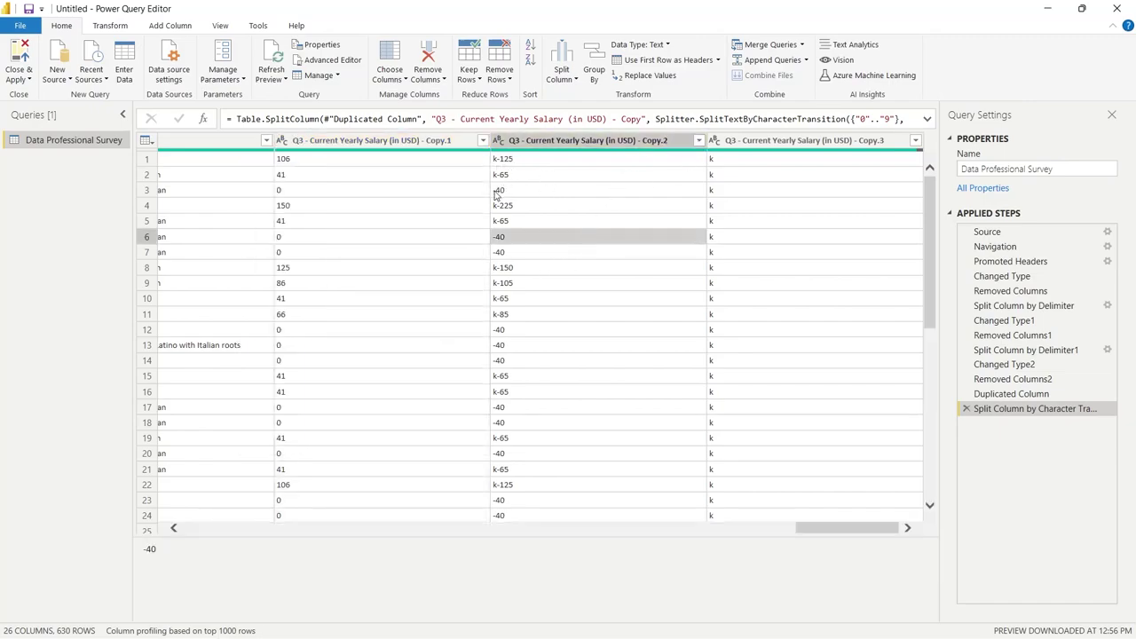
{"action": "left_click", "coordinate": [699, 141]}
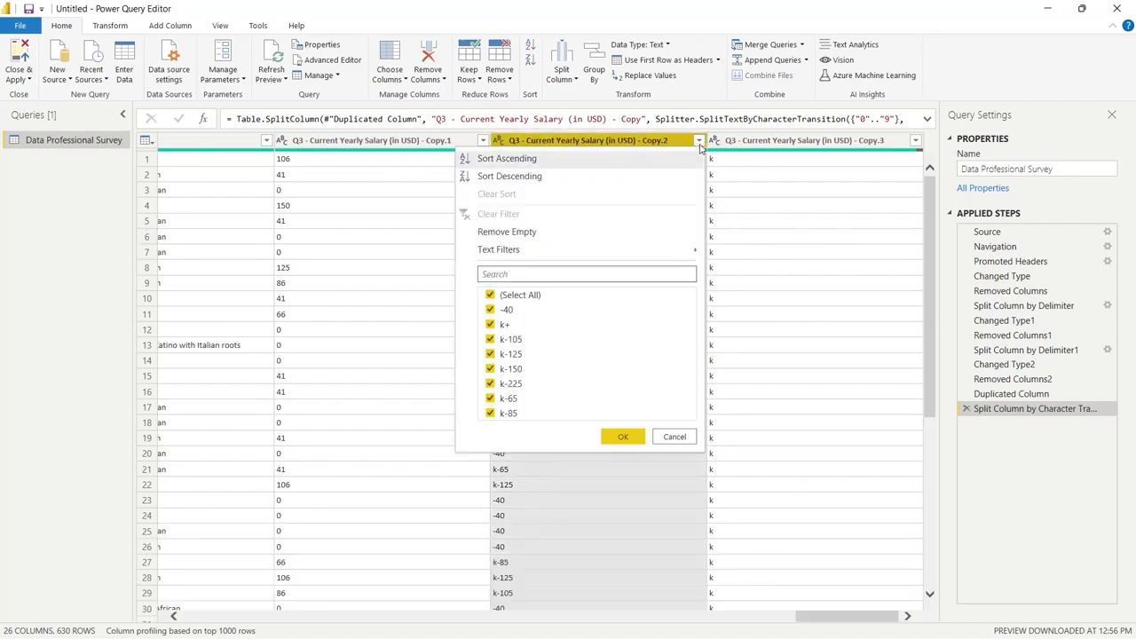
{"action": "left_click", "coordinate": [753, 282]}
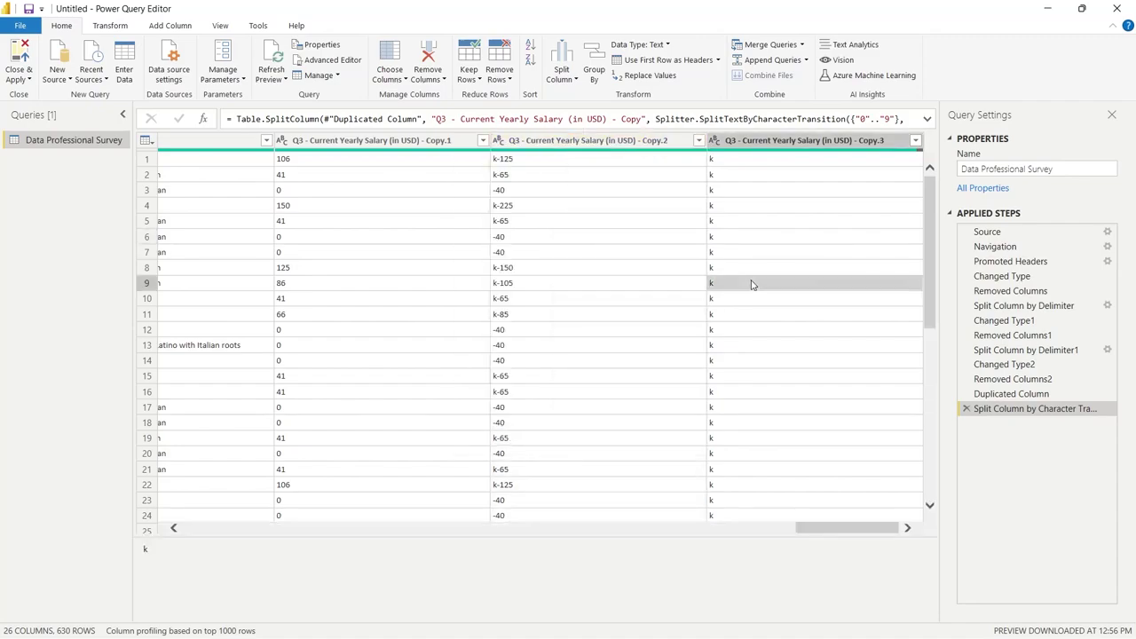
{"action": "left_click", "coordinate": [915, 140]}
{"action": "left_click", "coordinate": [917, 142]}
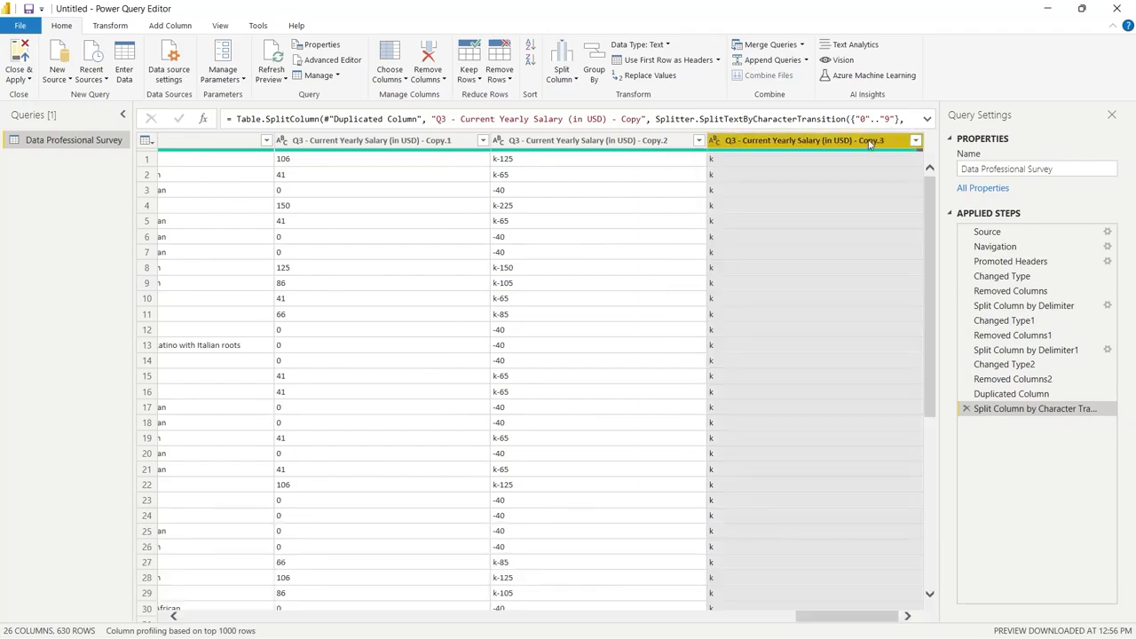
{"action": "left_click", "coordinate": [430, 59]}
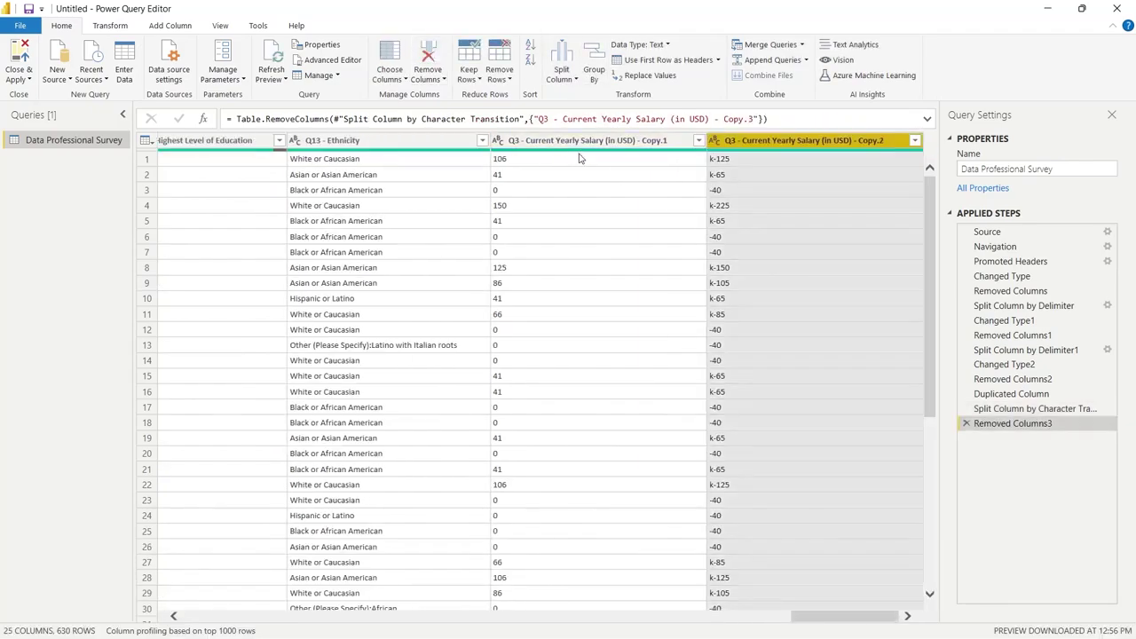
{"action": "right_click", "coordinate": [802, 144]}
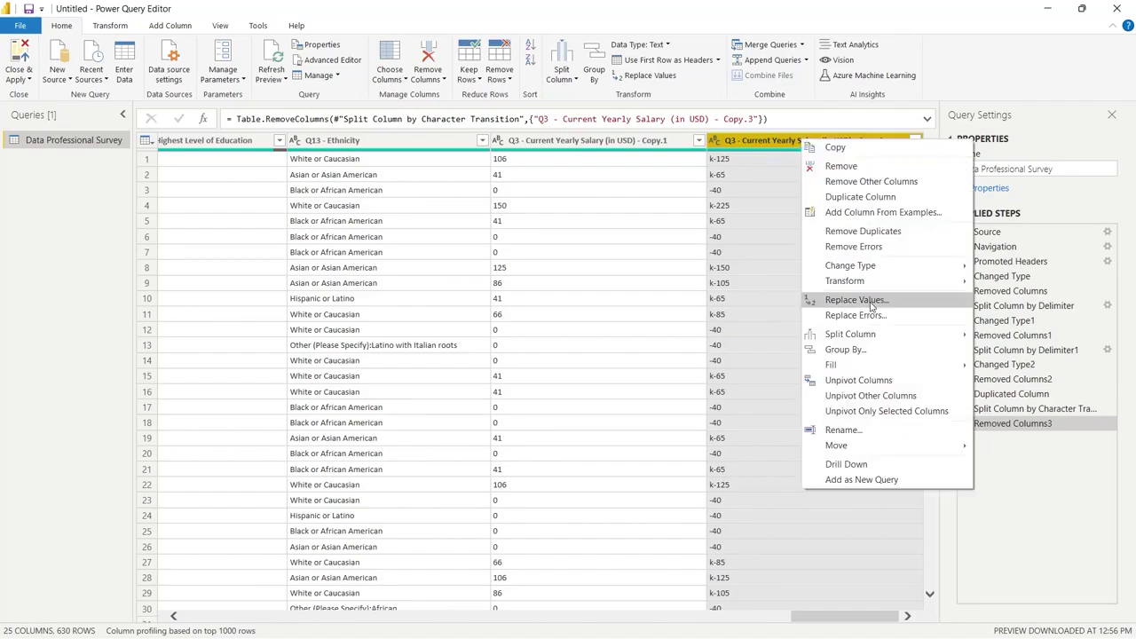
{"action": "left_click", "coordinate": [872, 304]}
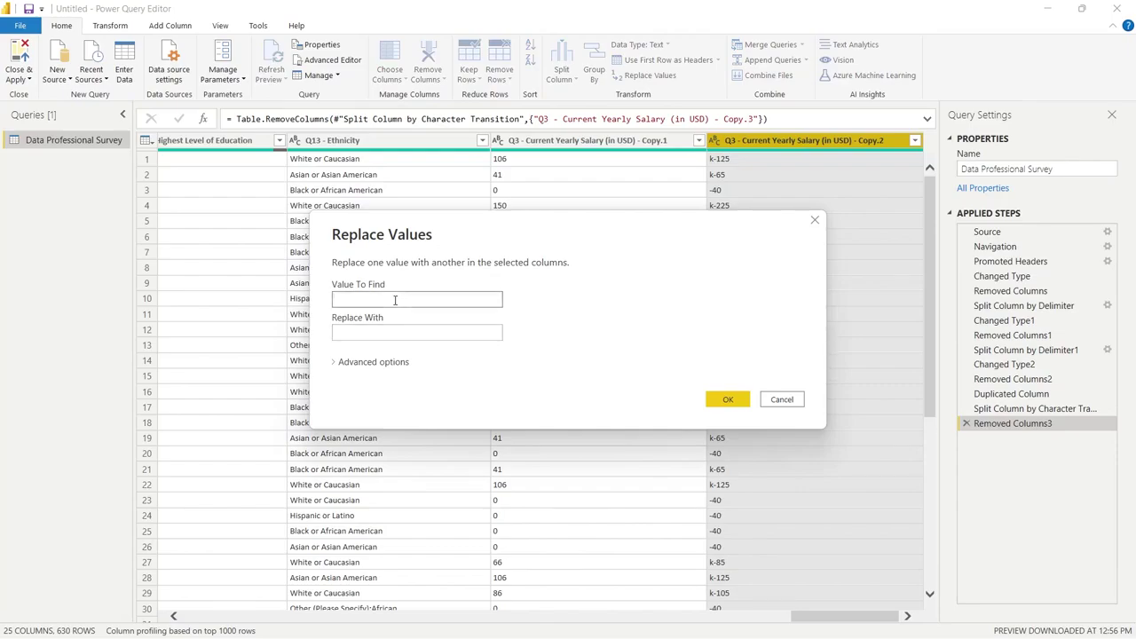
Step: Remove 'k' and '-' from Copy.2 by replacing each with nothing, then review its values
{"action": "left_click", "coordinate": [391, 331]}
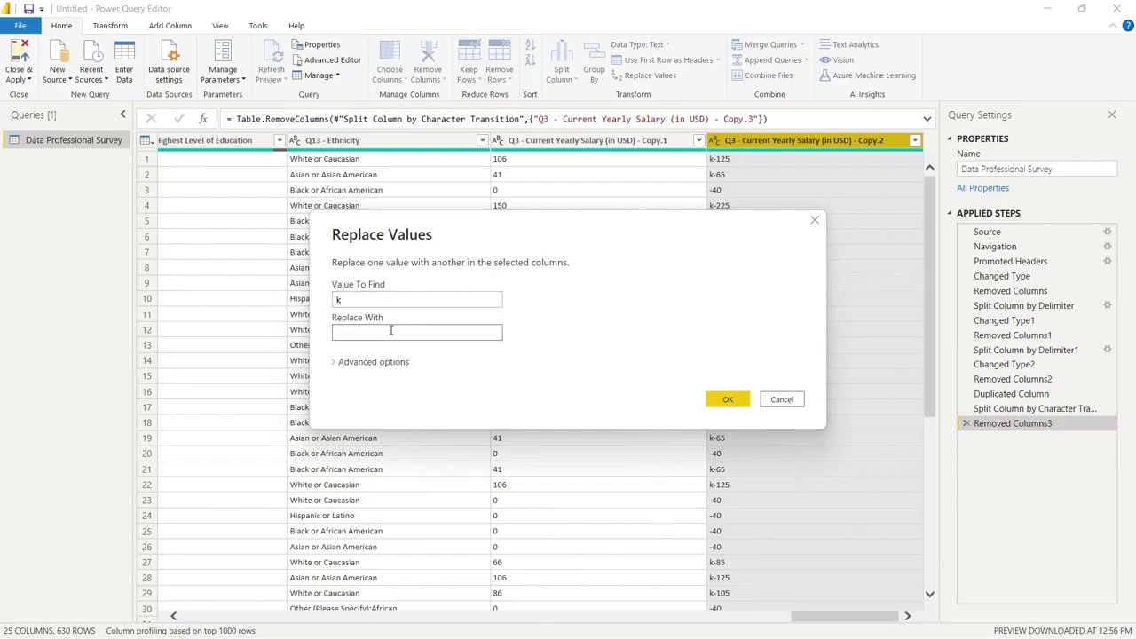
{"action": "left_click", "coordinate": [730, 399]}
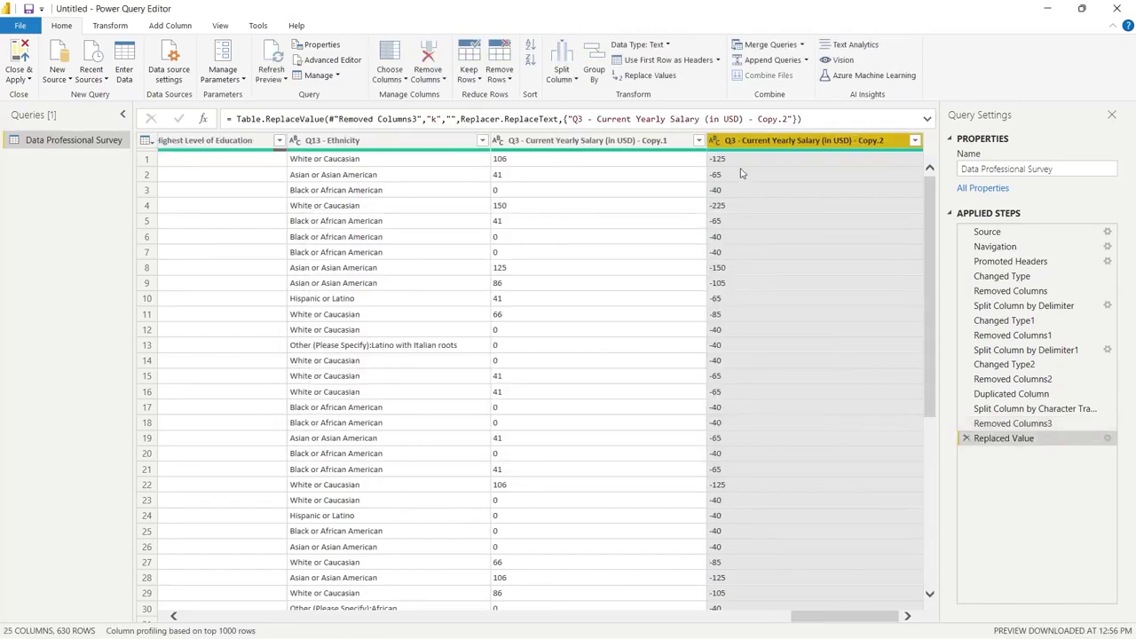
{"action": "right_click", "coordinate": [765, 142]}
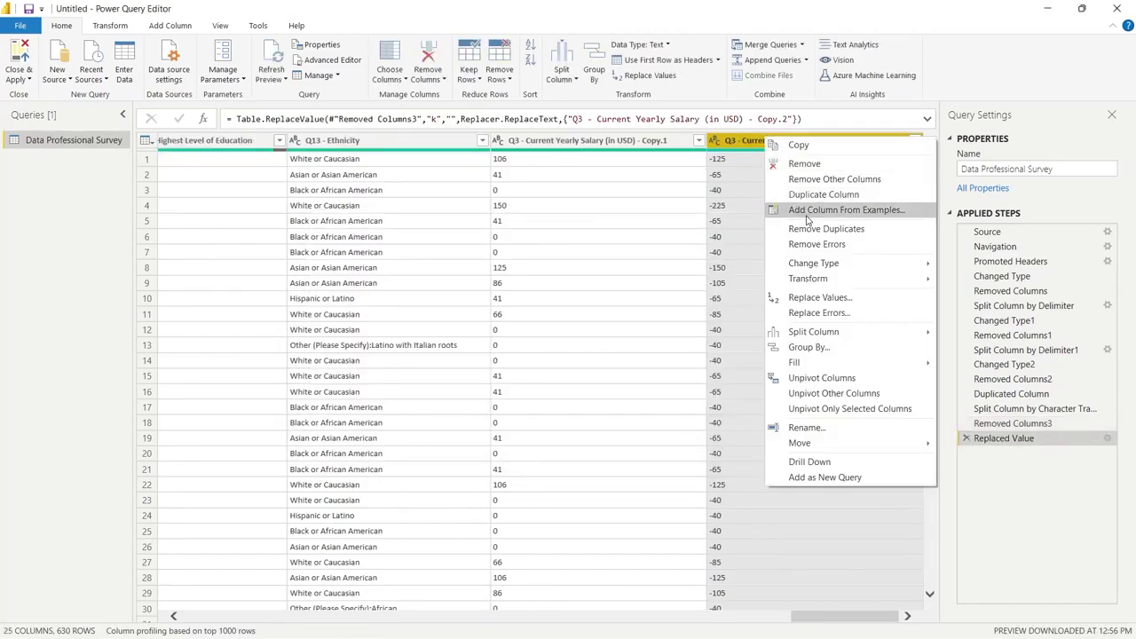
{"action": "left_click", "coordinate": [834, 297]}
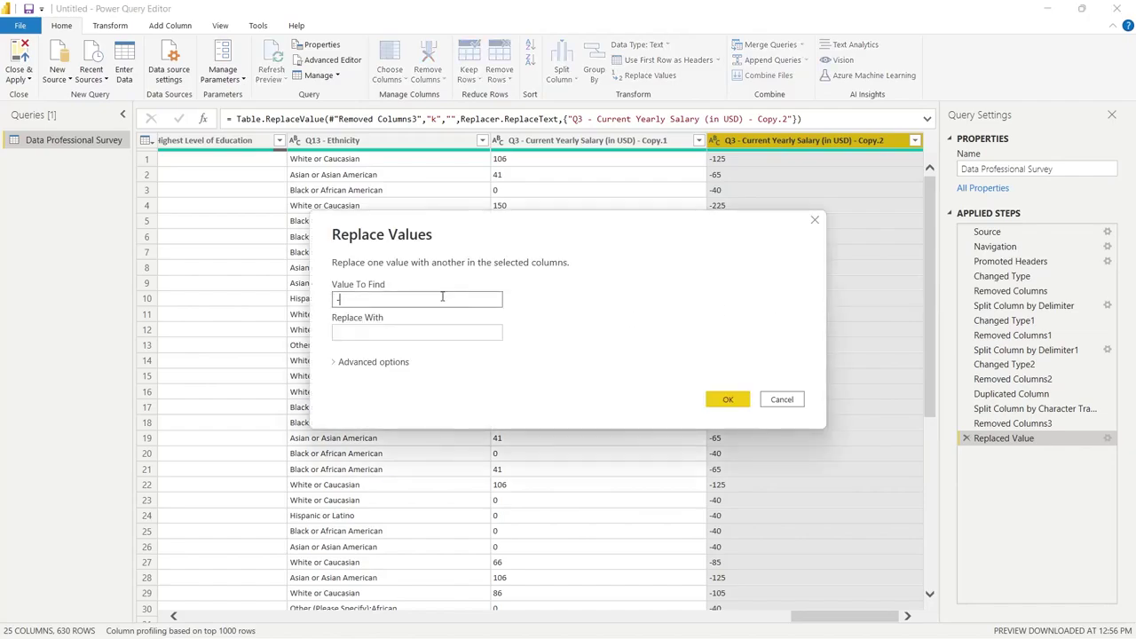
{"action": "type", "text": "-"}
{"action": "left_click", "coordinate": [728, 399]}
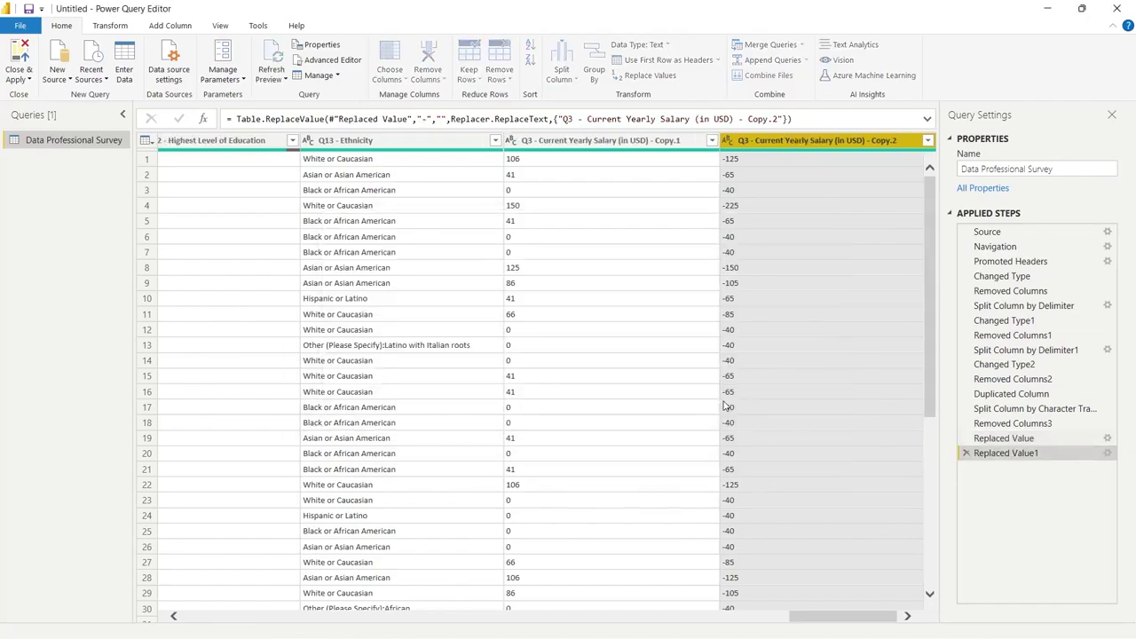
{"action": "left_click", "coordinate": [914, 140]}
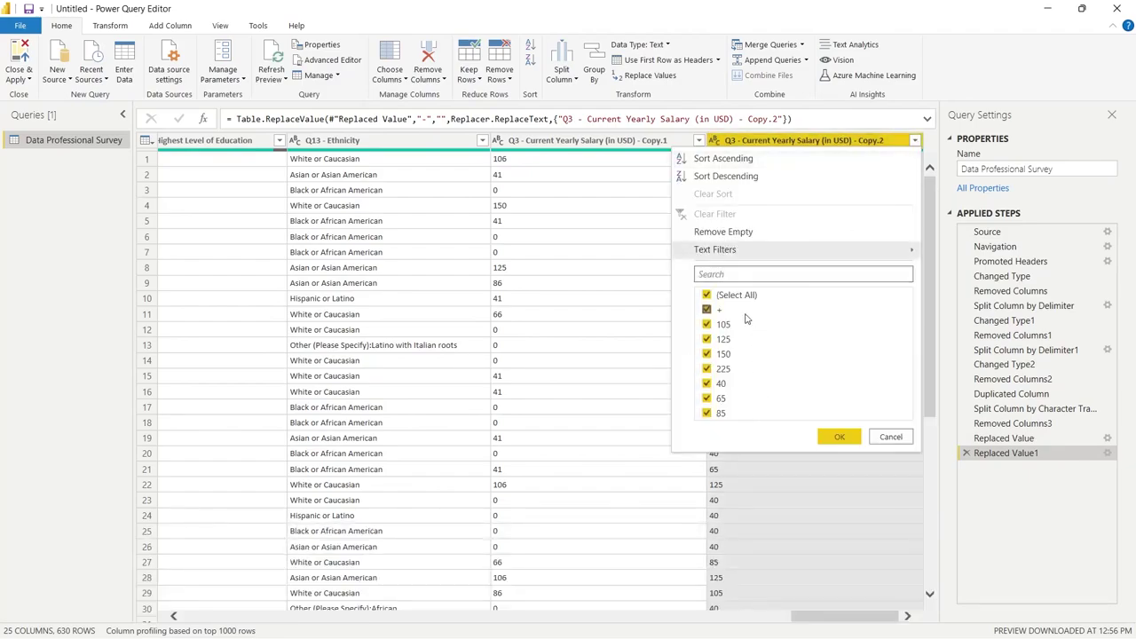
{"action": "left_click", "coordinate": [808, 142]}
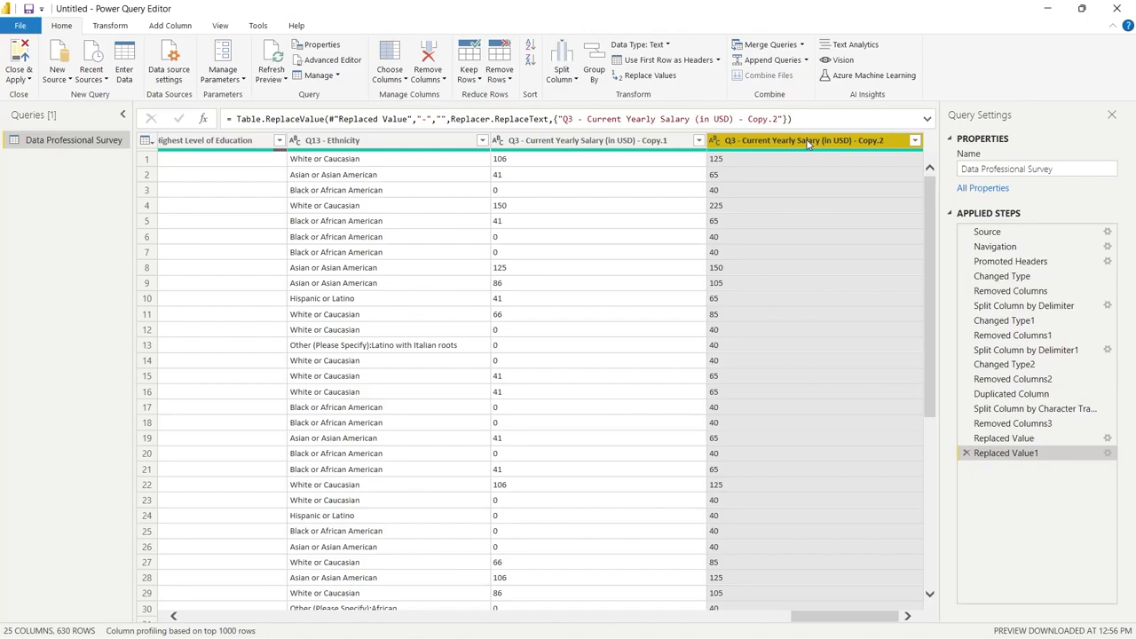
Step: Open Replace Values on Copy.2, cancel without changes, and scroll through the data
{"action": "right_click", "coordinate": [808, 142]}
{"action": "mouse_move", "coordinate": [837, 269]}
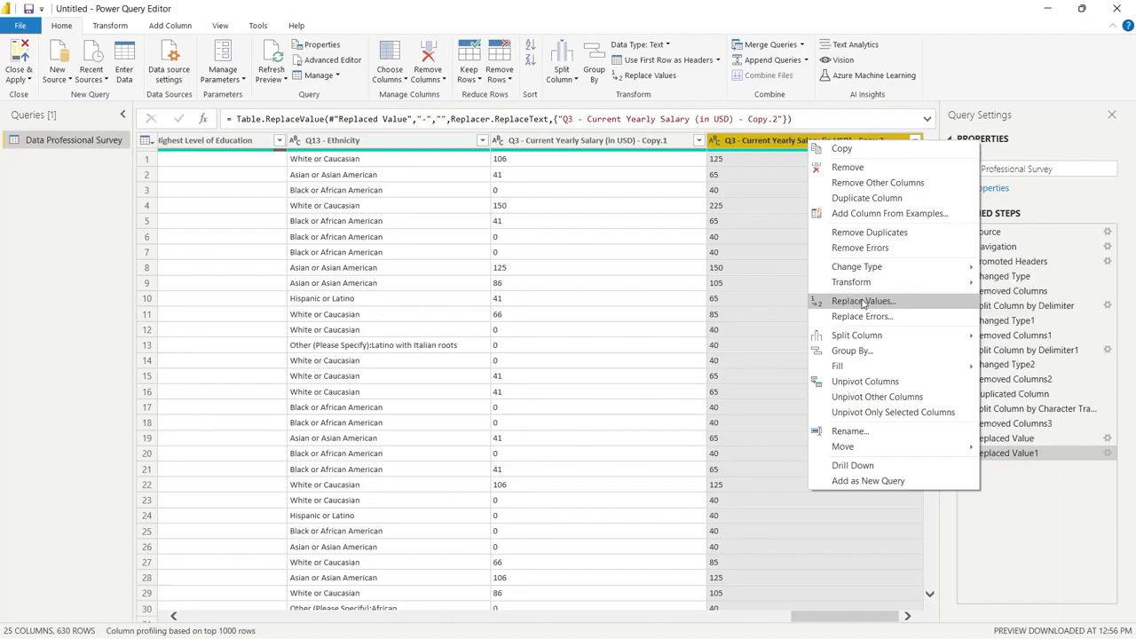
{"action": "left_click", "coordinate": [880, 303]}
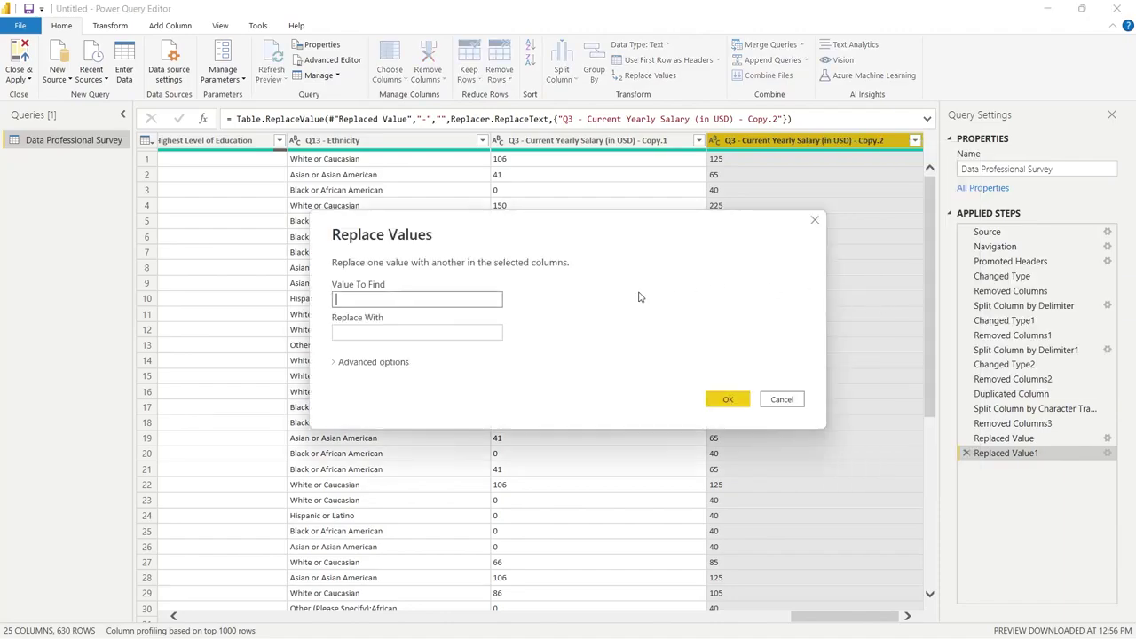
{"action": "left_click", "coordinate": [815, 219]}
{"action": "scroll", "coordinate": [817, 222], "scroll_direction": "down", "scroll_amount": 15}
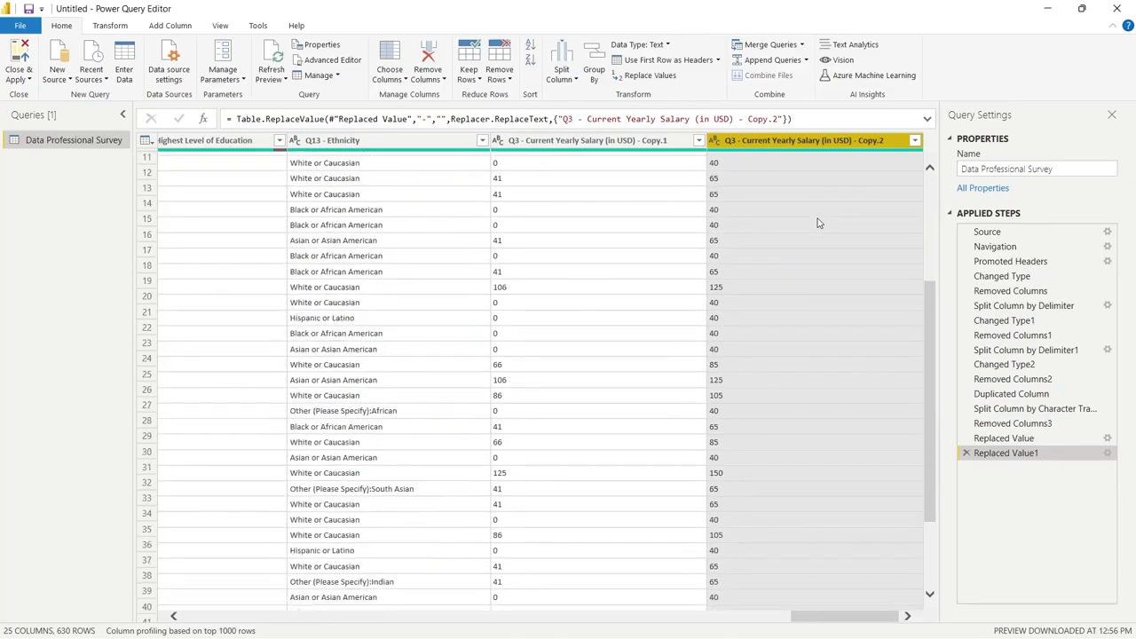
{"action": "scroll", "coordinate": [818, 221], "scroll_direction": "down", "scroll_amount": 20}
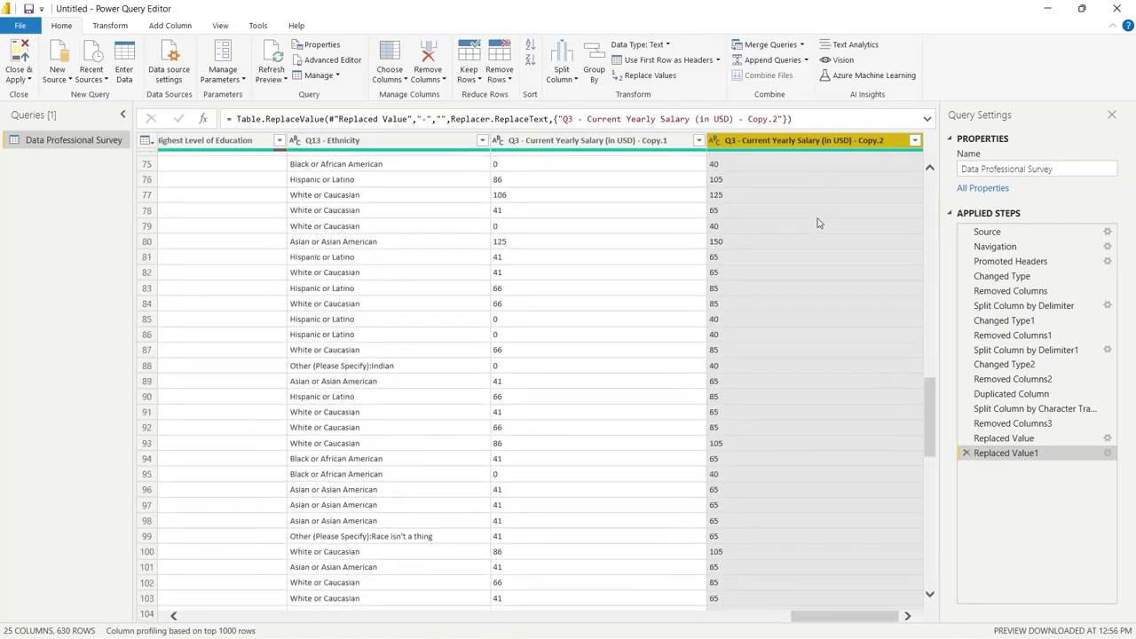
{"action": "scroll", "coordinate": [817, 223], "scroll_direction": "down", "scroll_amount": 20}
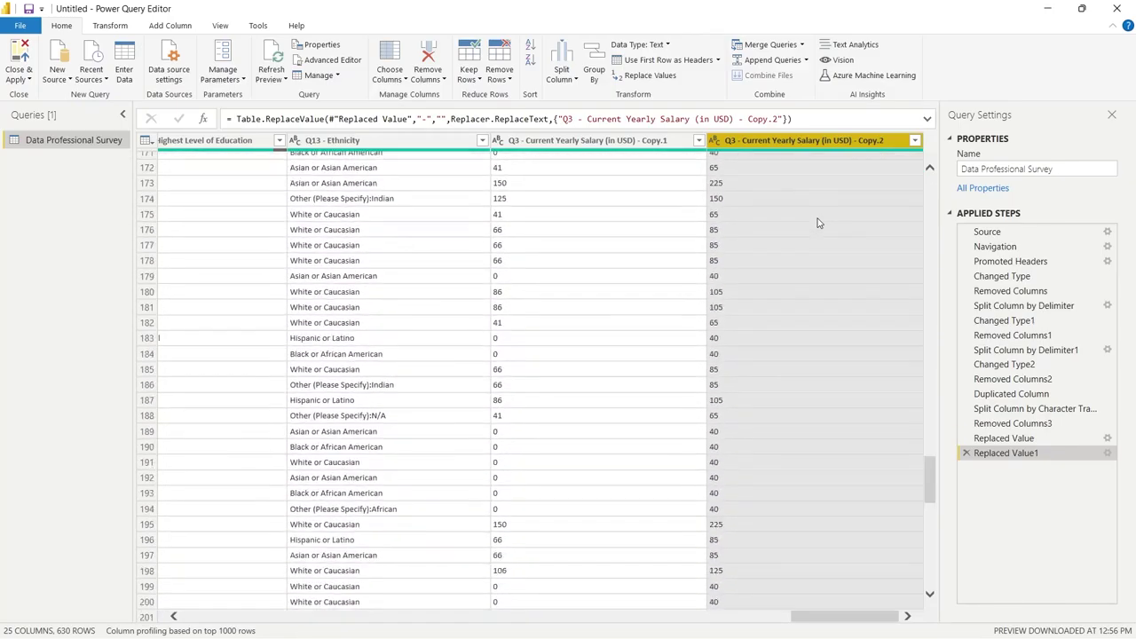
{"action": "scroll", "coordinate": [820, 222], "scroll_direction": "up", "scroll_amount": 20}
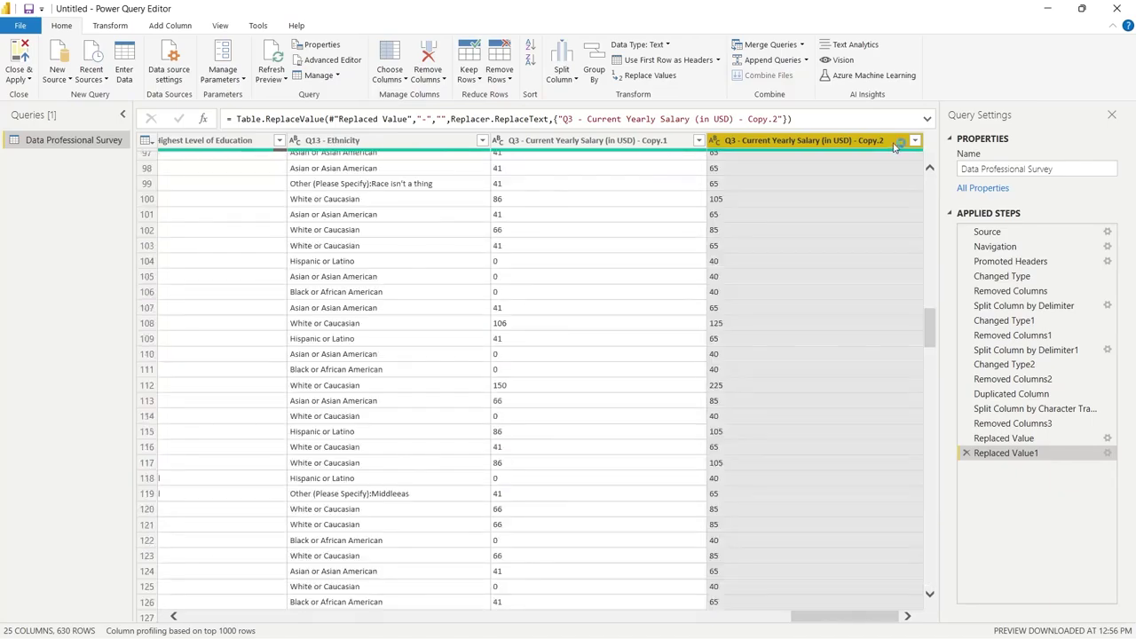
Step: Filter Copy.2 to keep only the rows whose value is '+'
{"action": "left_click", "coordinate": [915, 141]}
{"action": "left_click", "coordinate": [723, 295]}
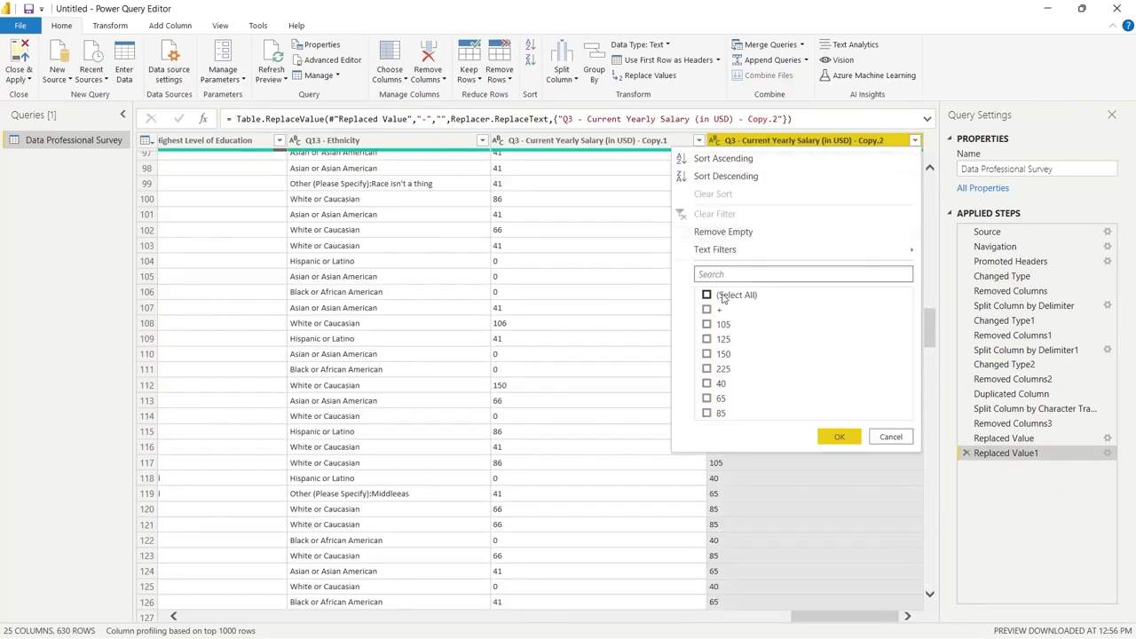
{"action": "left_click", "coordinate": [707, 310]}
{"action": "left_click", "coordinate": [839, 437]}
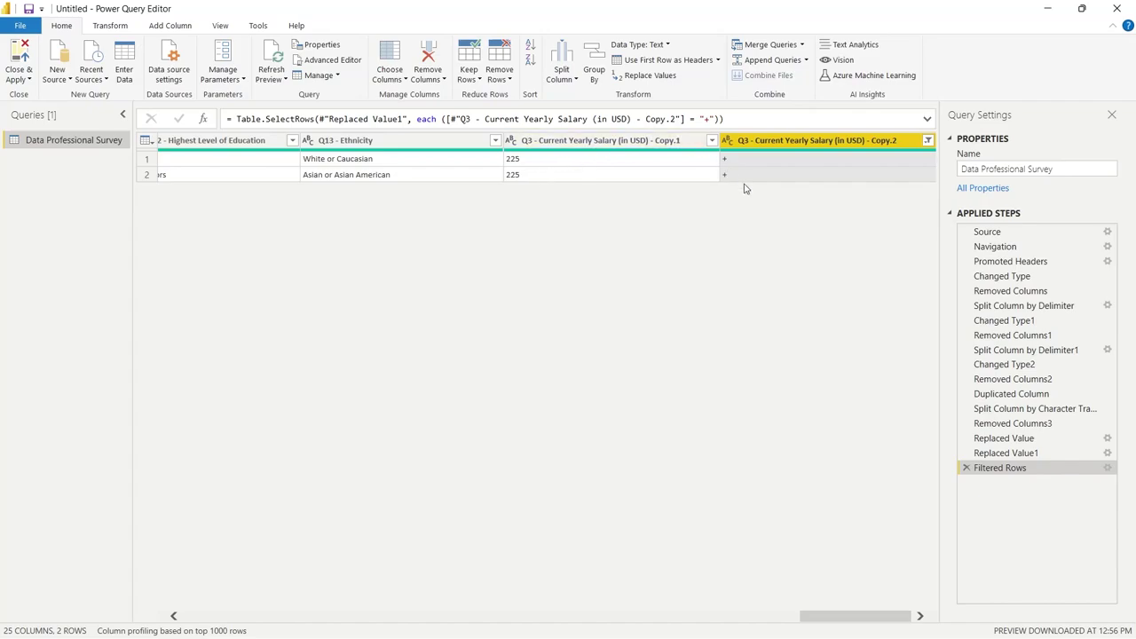
Step: Replace the '+' values in Copy.2 with 225
{"action": "left_click", "coordinate": [927, 143]}
{"action": "left_click", "coordinate": [892, 144]}
{"action": "right_click", "coordinate": [891, 146]}
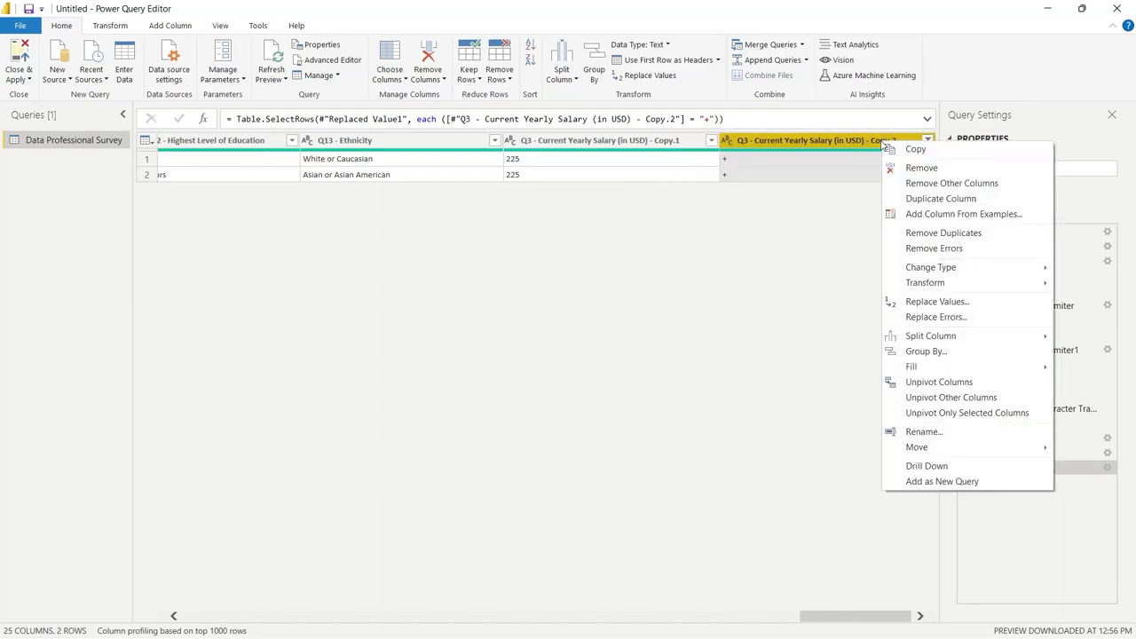
{"action": "left_click", "coordinate": [937, 304]}
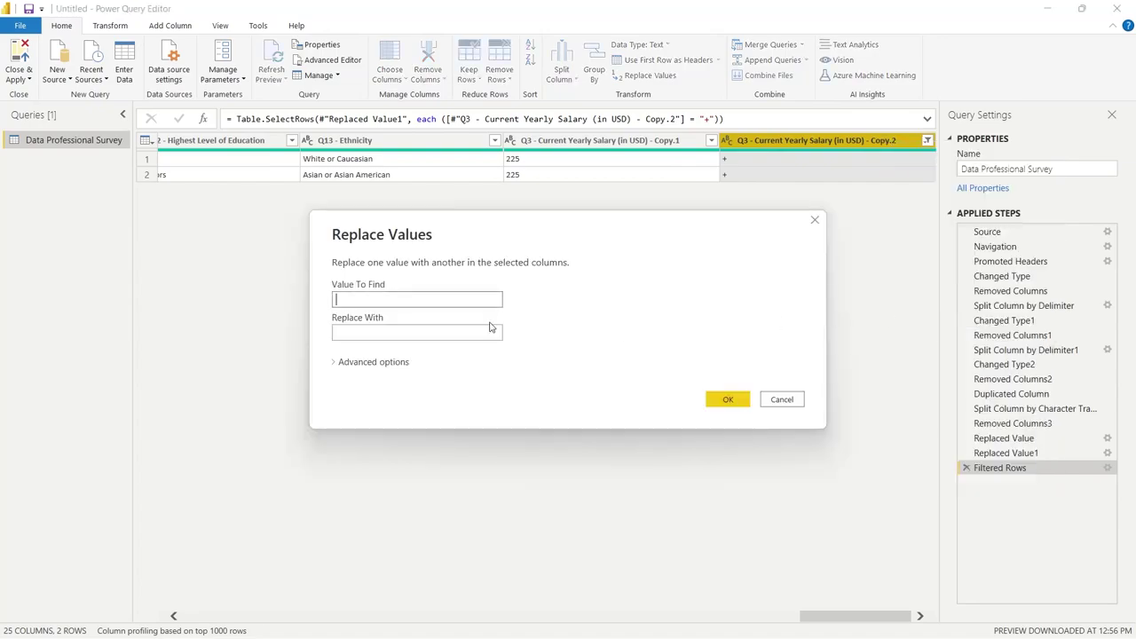
{"action": "type", "text": "+"}
{"action": "left_click", "coordinate": [469, 333]}
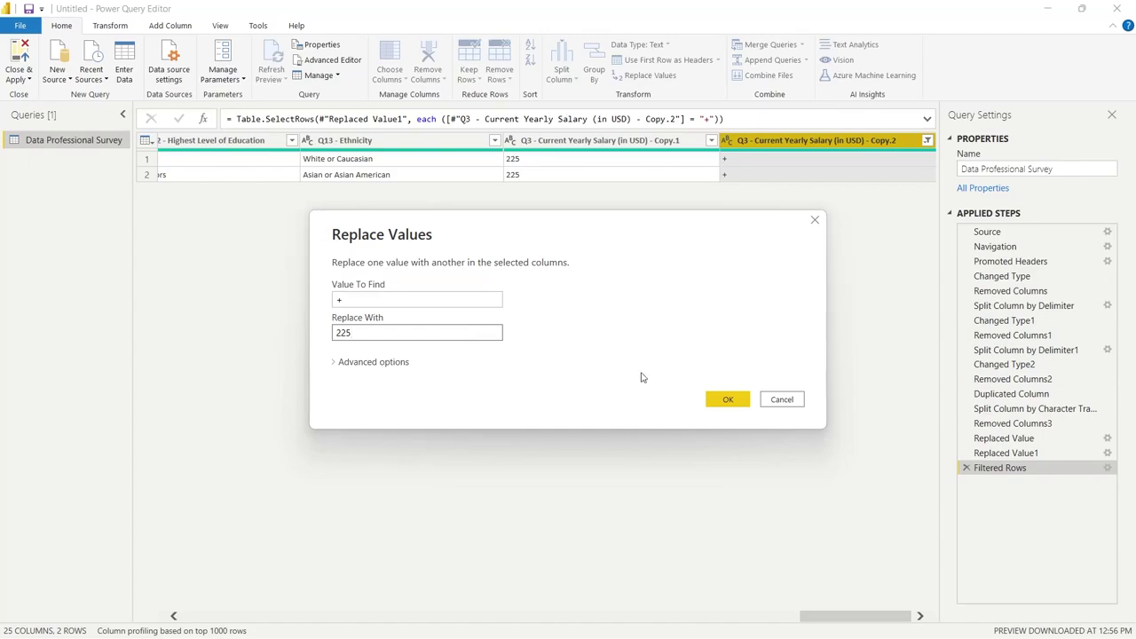
{"action": "left_click", "coordinate": [728, 399]}
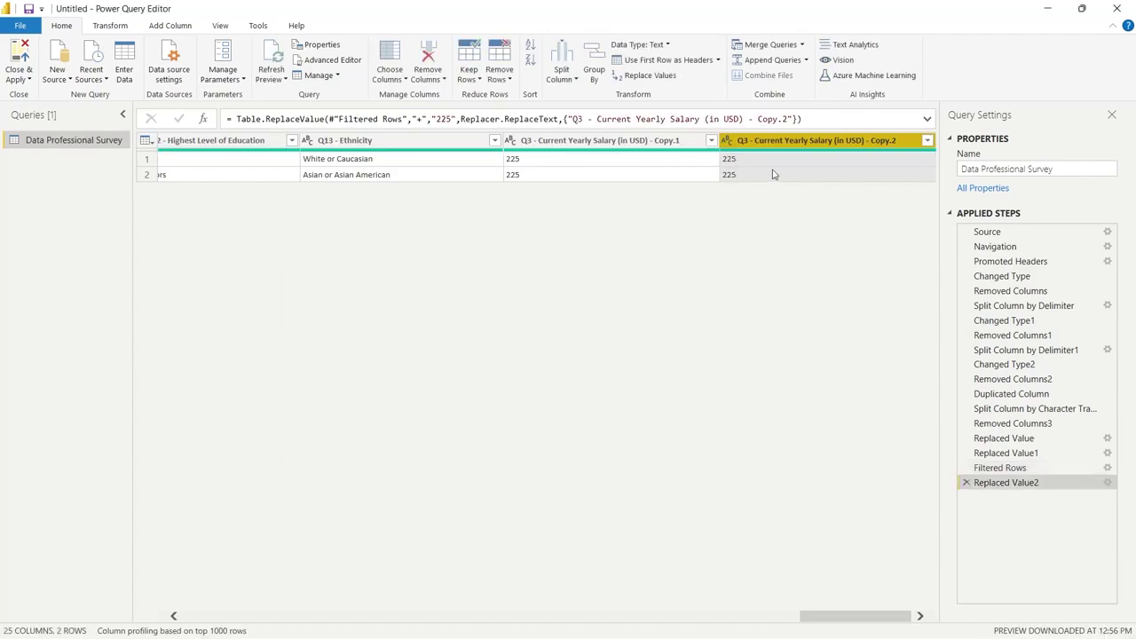
Step: Clear the Copy.2 filter with Select All so all 630 rows show again
{"action": "left_click", "coordinate": [927, 141]}
{"action": "left_click", "coordinate": [756, 295]}
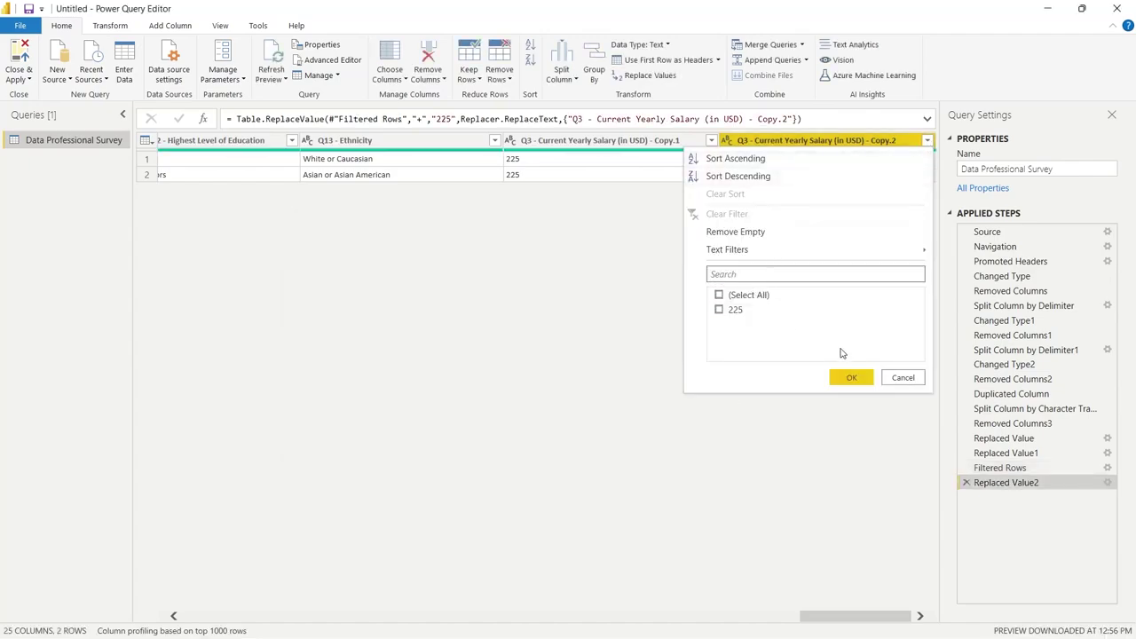
{"action": "left_click", "coordinate": [757, 295]}
{"action": "left_click", "coordinate": [851, 378]}
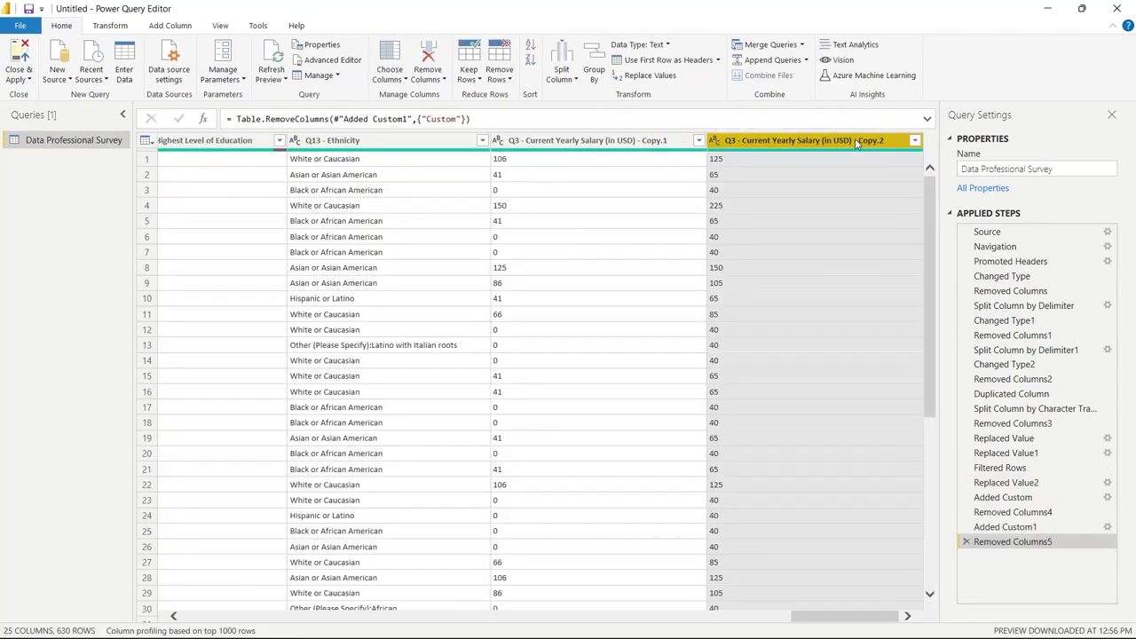
Step: Create an Average Salary custom column with the formula (Copy.1 + Copy.2) / 2
{"action": "left_click", "coordinate": [168, 27]}
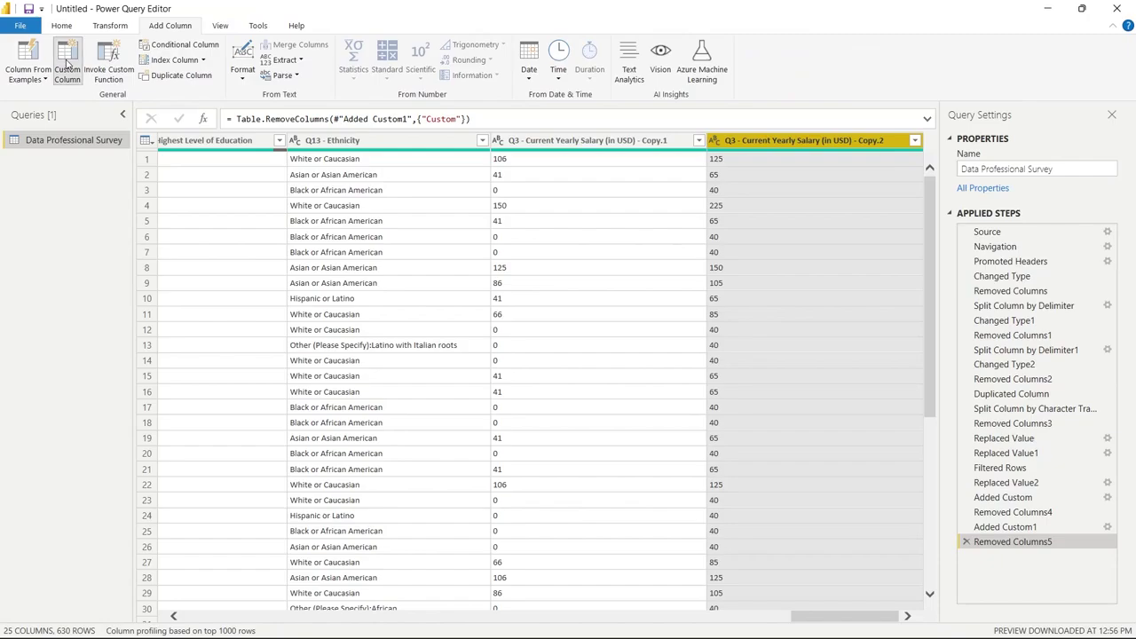
{"action": "left_click", "coordinate": [71, 69]}
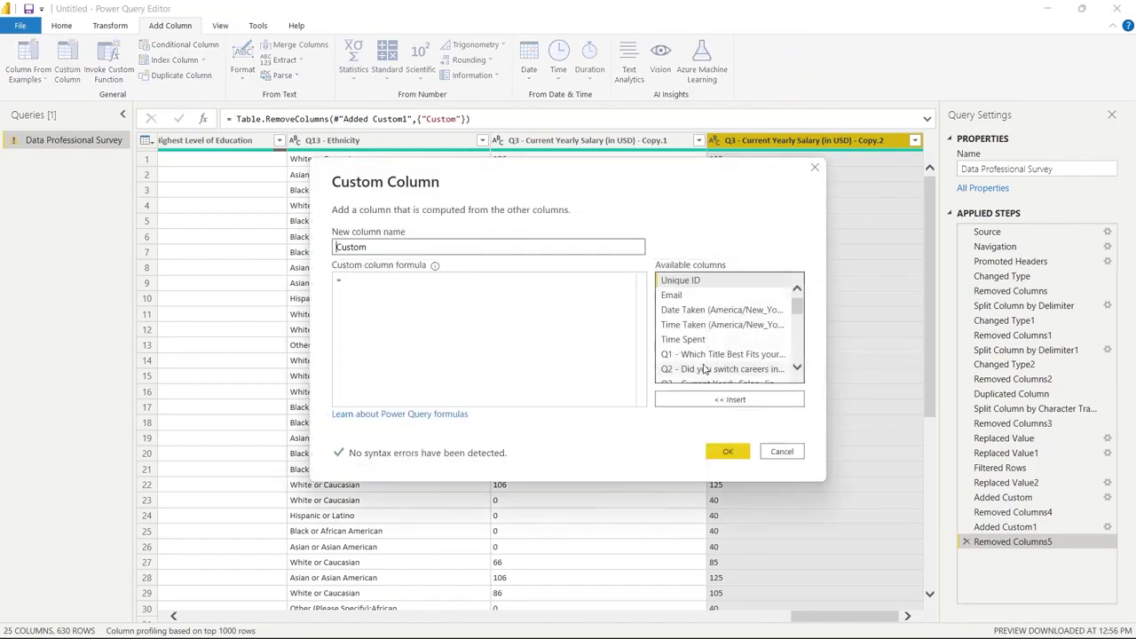
{"action": "scroll", "coordinate": [706, 369], "scroll_direction": "down", "scroll_amount": 5}
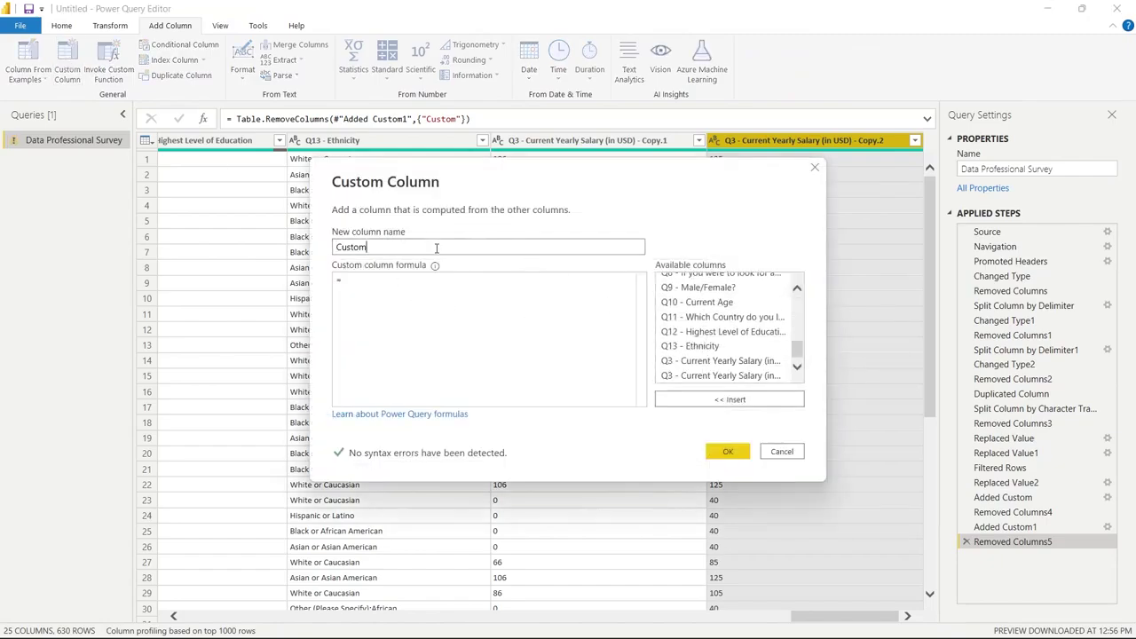
{"action": "left_click_drag", "start_coordinate": [436, 248], "coordinate": [328, 248]}
{"action": "type", "text": "Avera"}
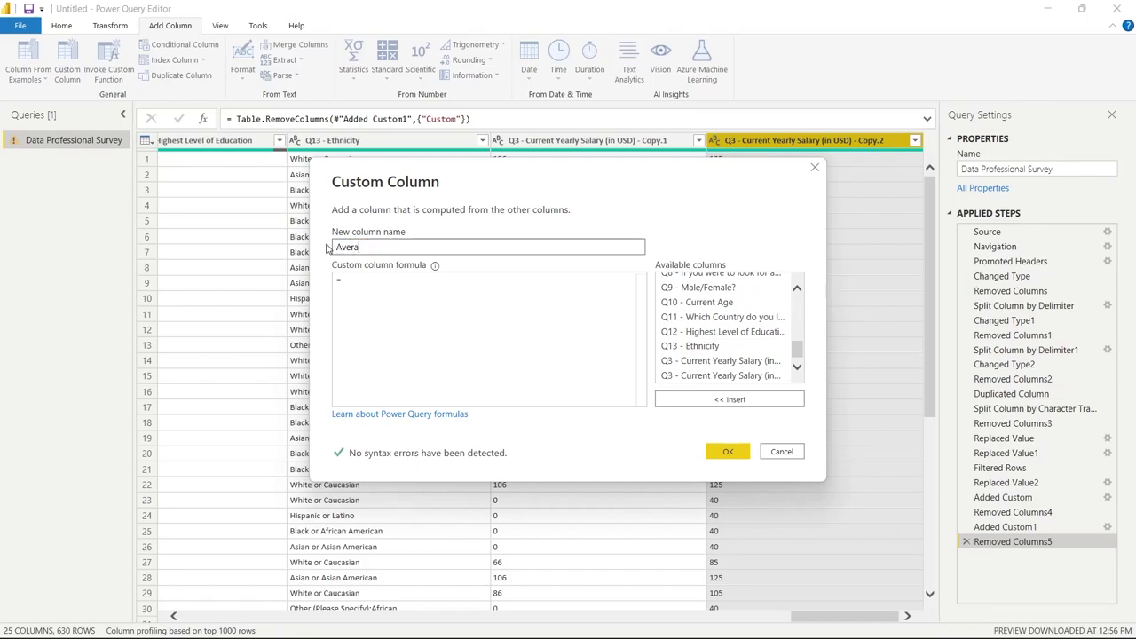
{"action": "type", "text": "ge Incom"}
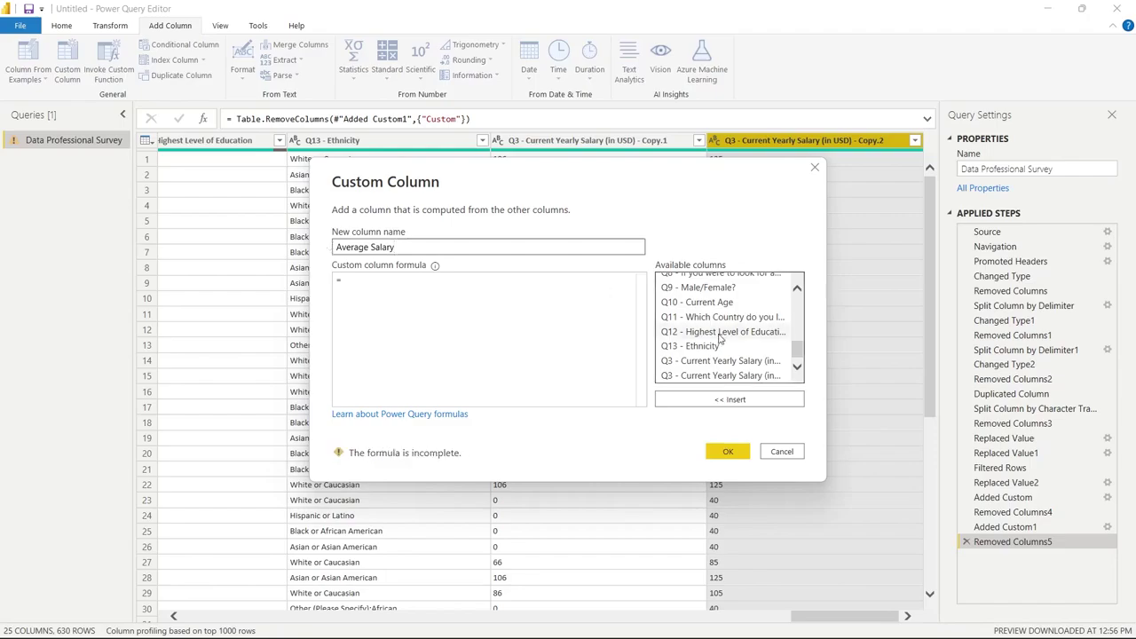
{"action": "left_click", "coordinate": [721, 361]}
{"action": "left_click", "coordinate": [721, 399]}
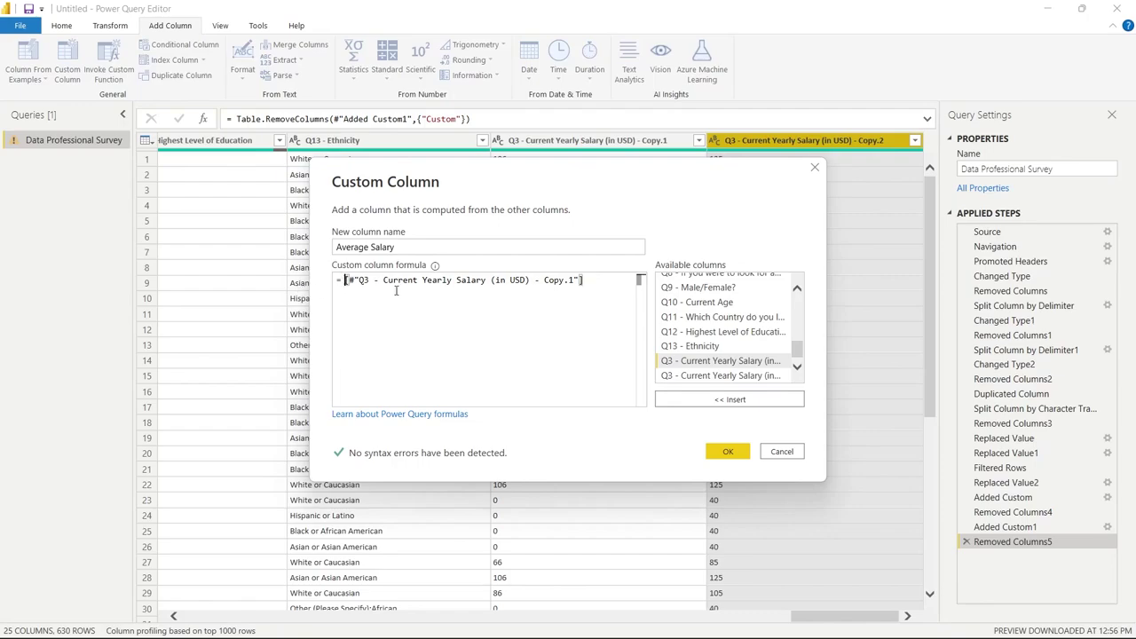
{"action": "type", "text": "("}
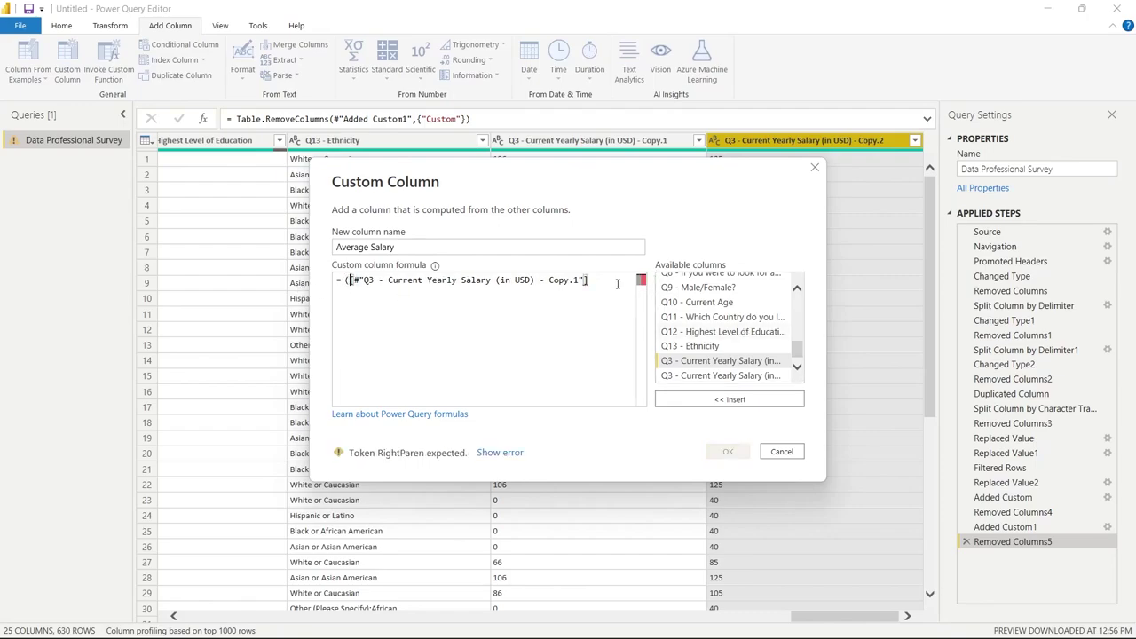
{"action": "type", "text": " +"}
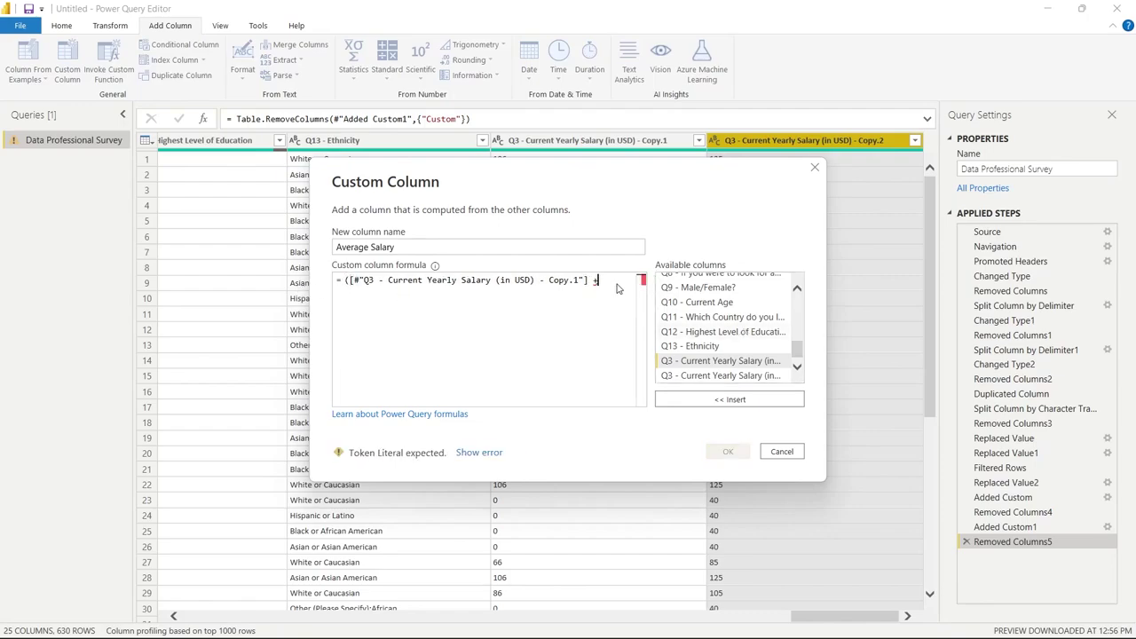
{"action": "left_click", "coordinate": [684, 376]}
{"action": "left_click", "coordinate": [729, 400]}
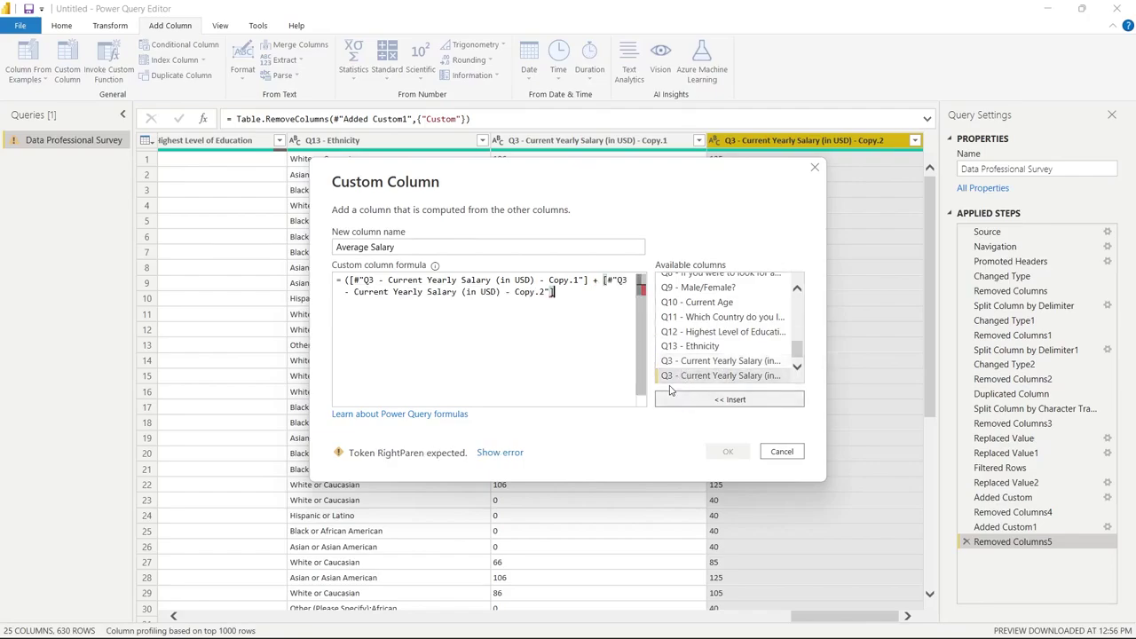
{"action": "type", "text": ") / 2"}
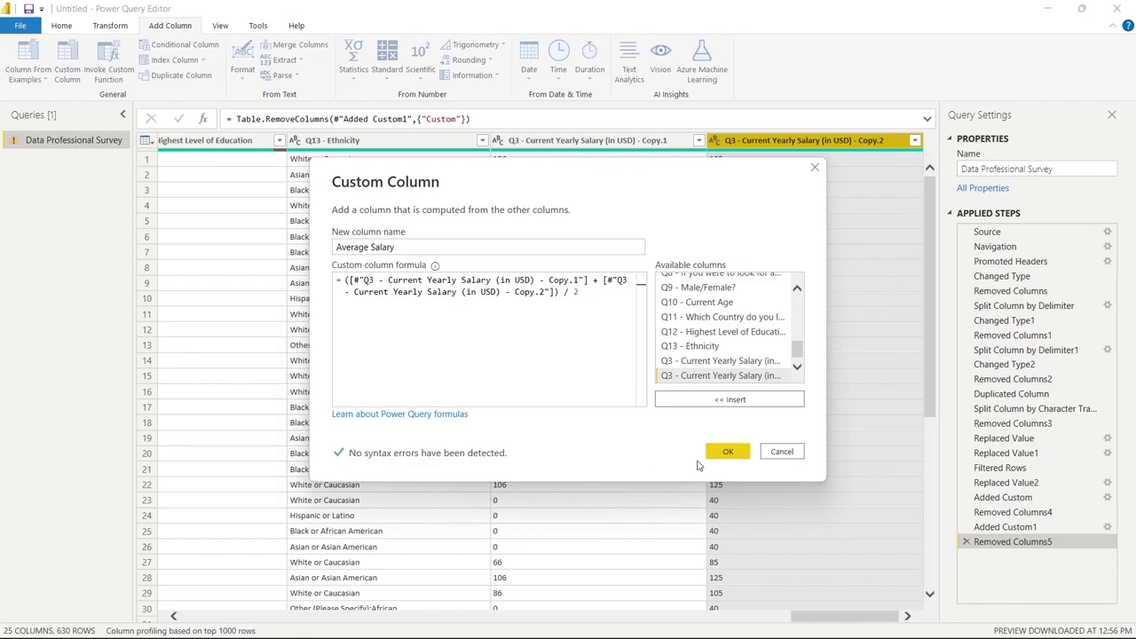
{"action": "left_click", "coordinate": [728, 452]}
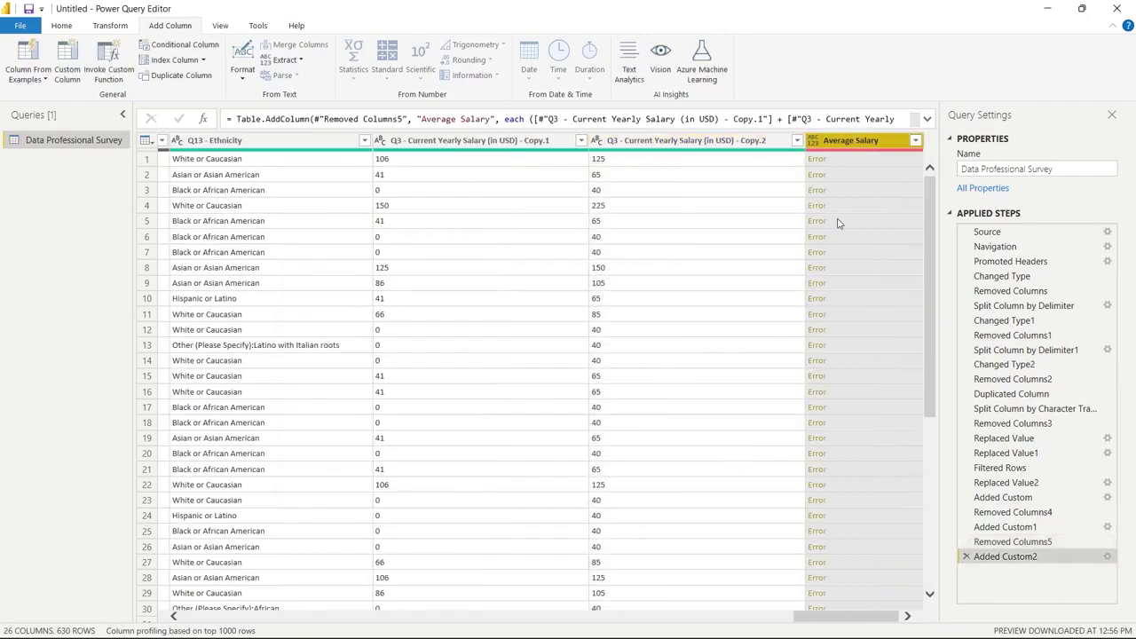
Step: Read the Average Salary error, then set Copy.2 and Copy.1 to Whole Number
{"action": "left_click", "coordinate": [840, 222]}
{"action": "left_click", "coordinate": [857, 158]}
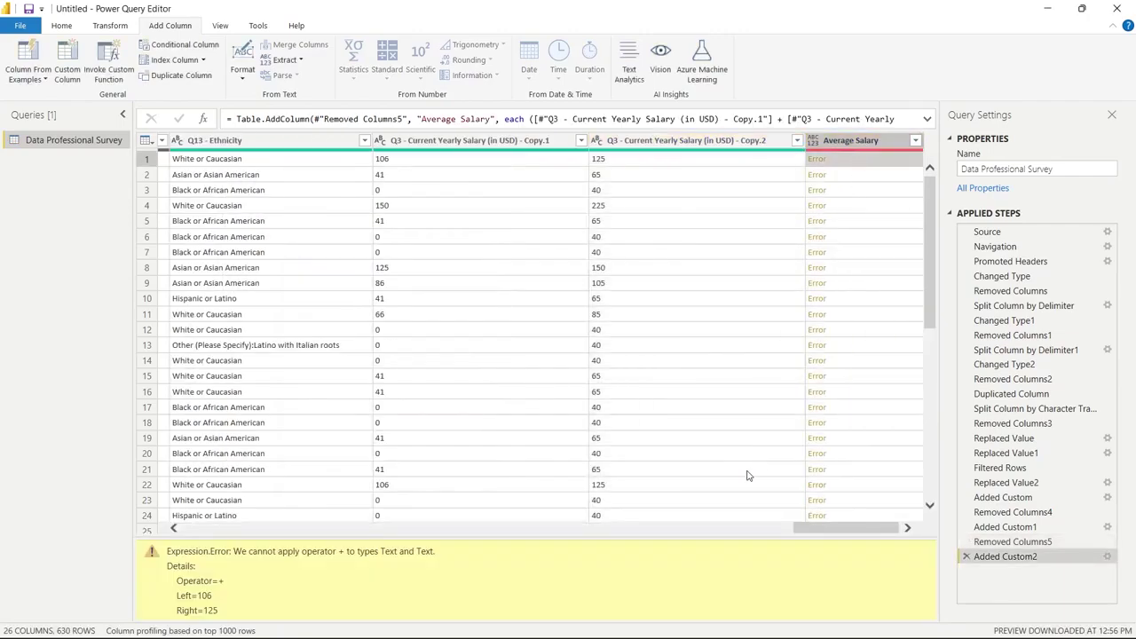
{"action": "left_click", "coordinate": [61, 24]}
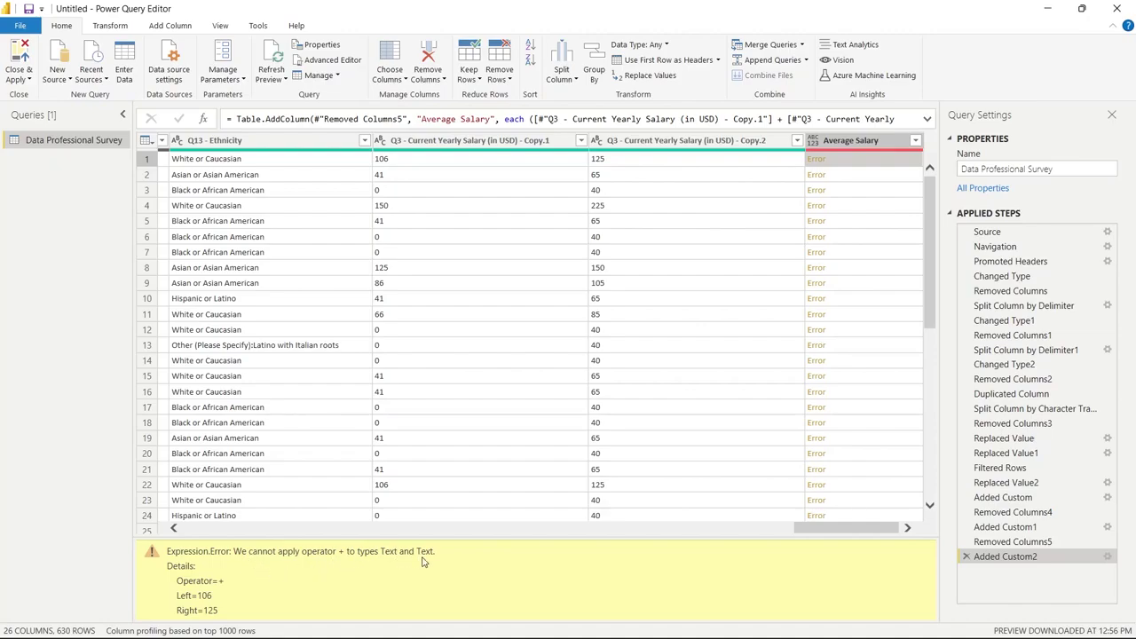
{"action": "left_click", "coordinate": [598, 140]}
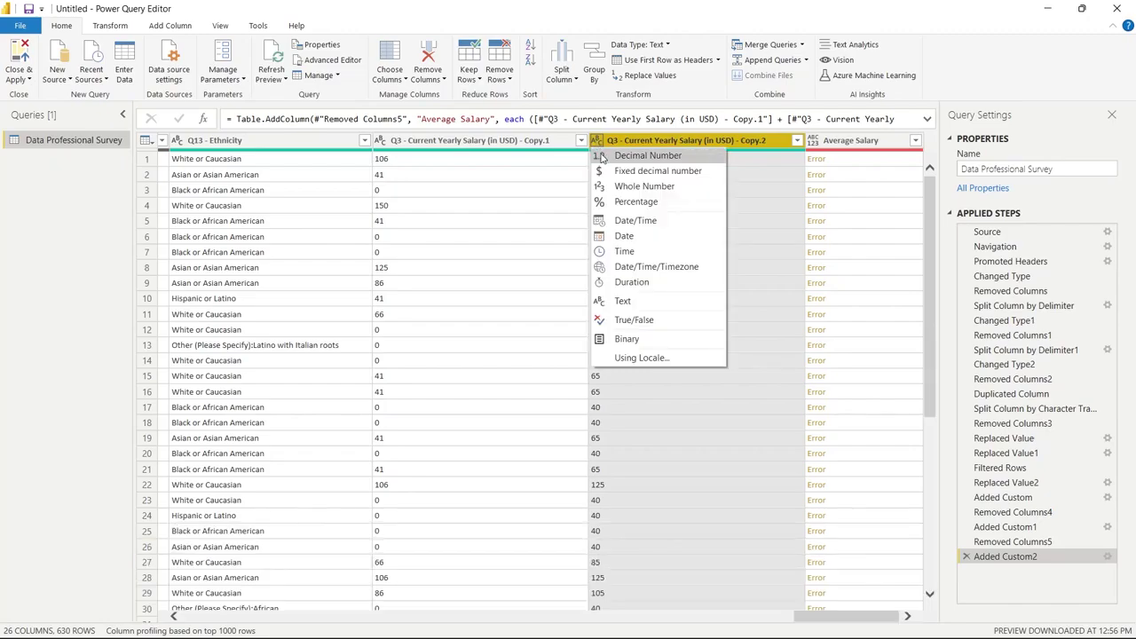
{"action": "left_click", "coordinate": [621, 186]}
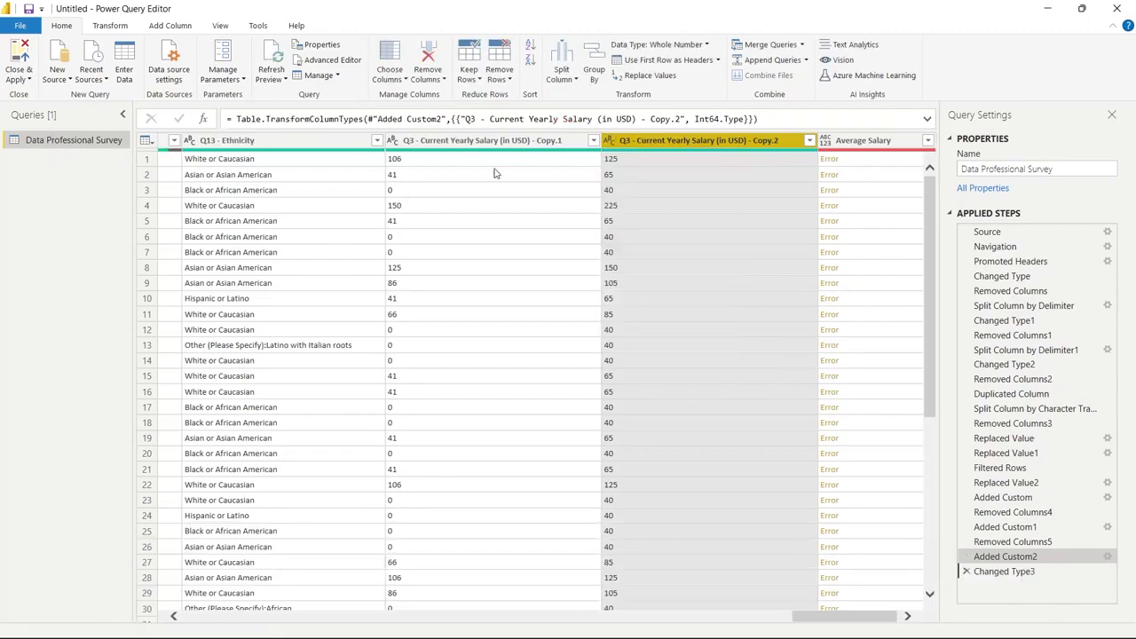
{"action": "left_click", "coordinate": [393, 140]}
{"action": "left_click", "coordinate": [414, 185]}
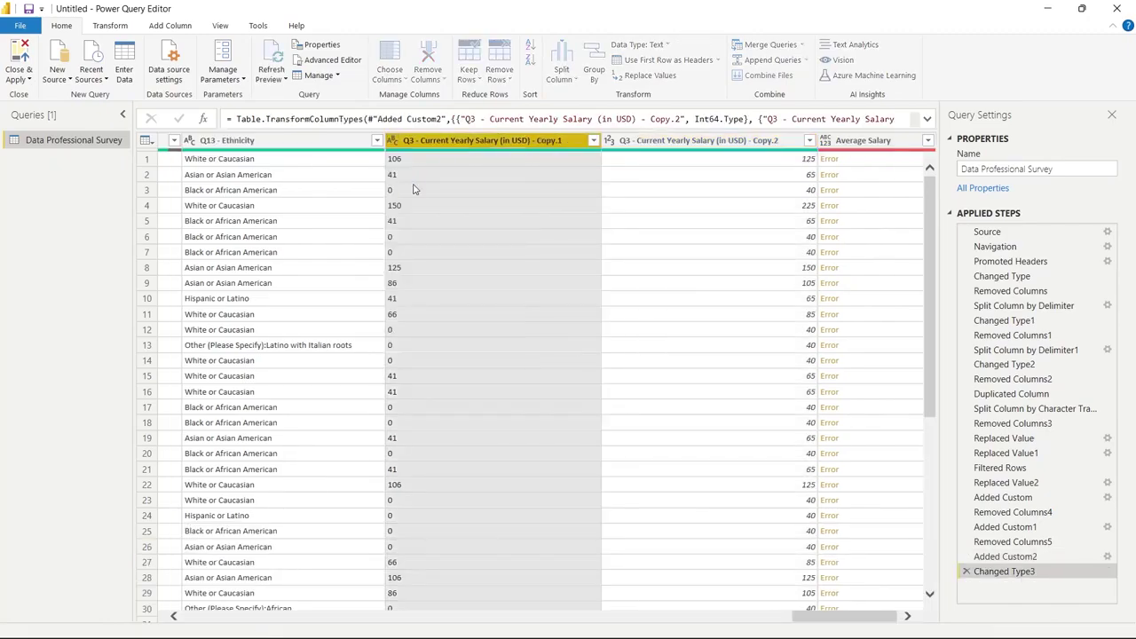
Step: Recheck the error details and step formula, then select the Average Salary and Copy.2 columns
{"action": "left_click", "coordinate": [852, 160]}
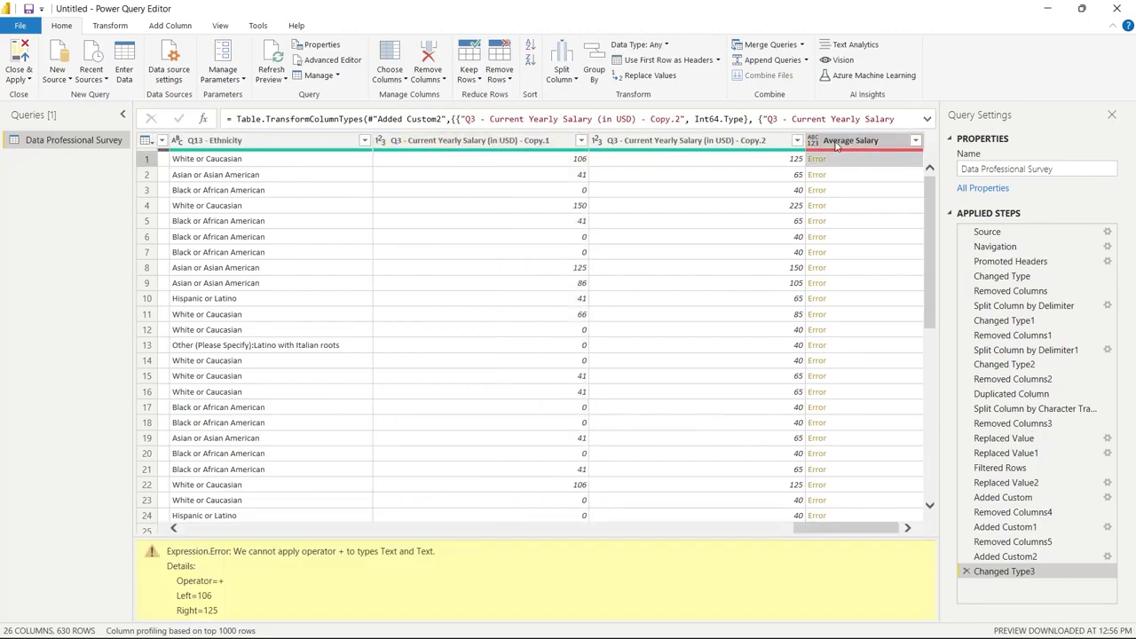
{"action": "left_click", "coordinate": [914, 119]}
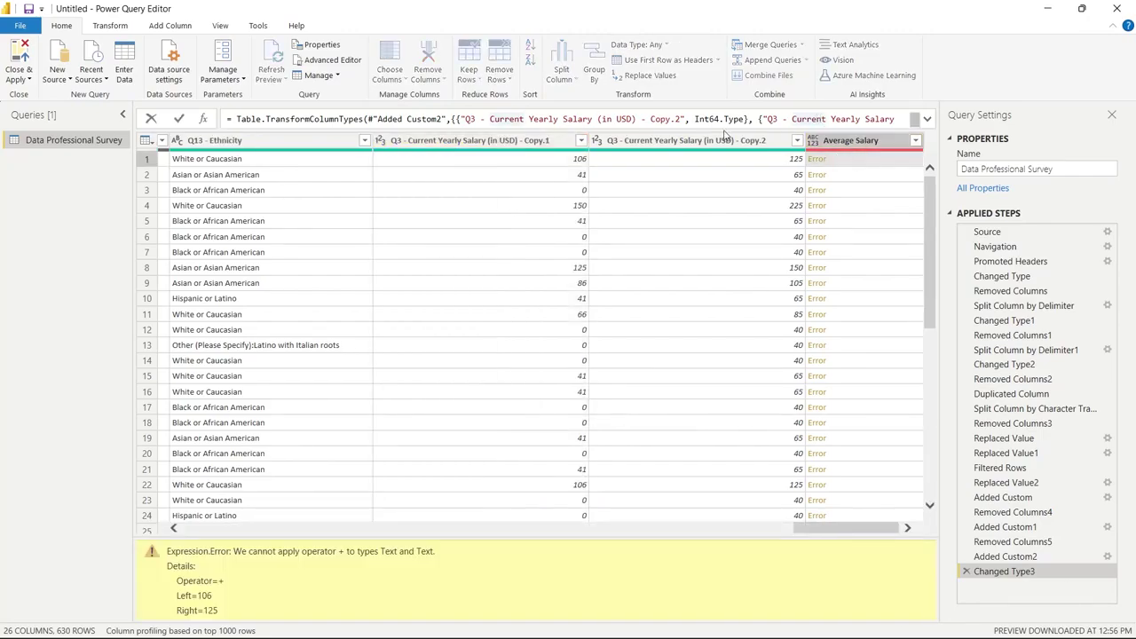
{"action": "left_click", "coordinate": [178, 119]}
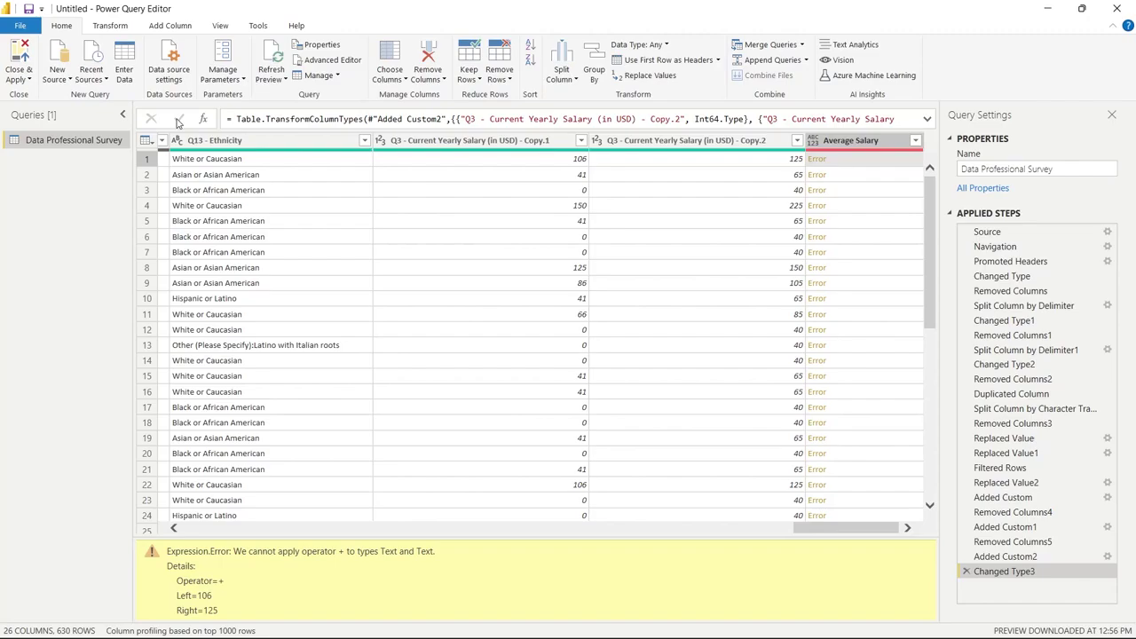
{"action": "left_click", "coordinate": [857, 142]}
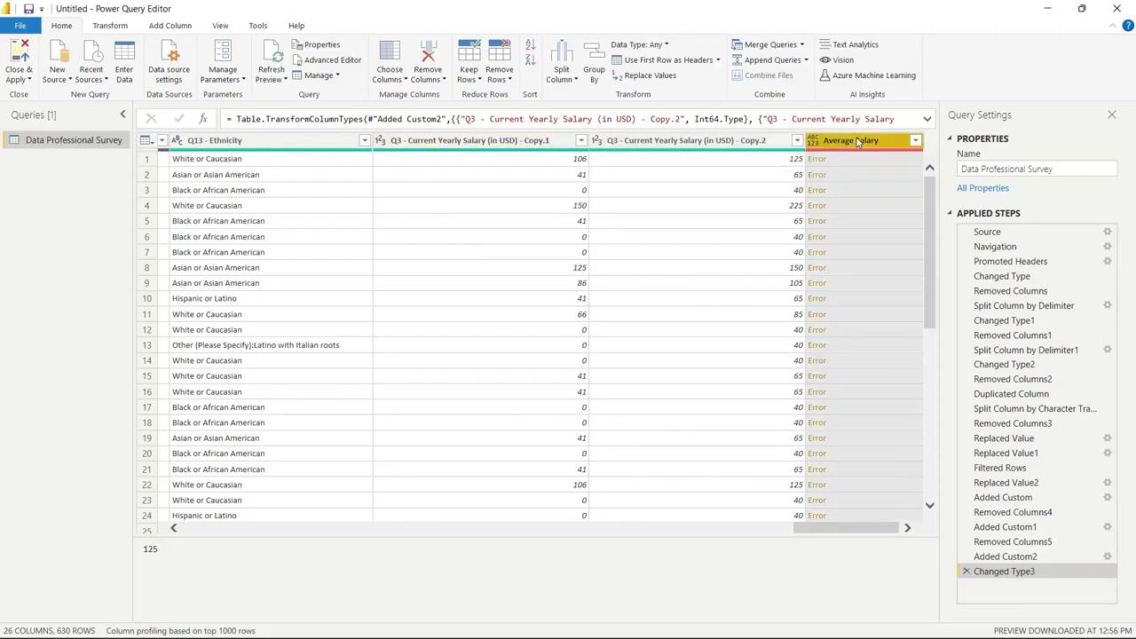
{"action": "left_click", "coordinate": [751, 141]}
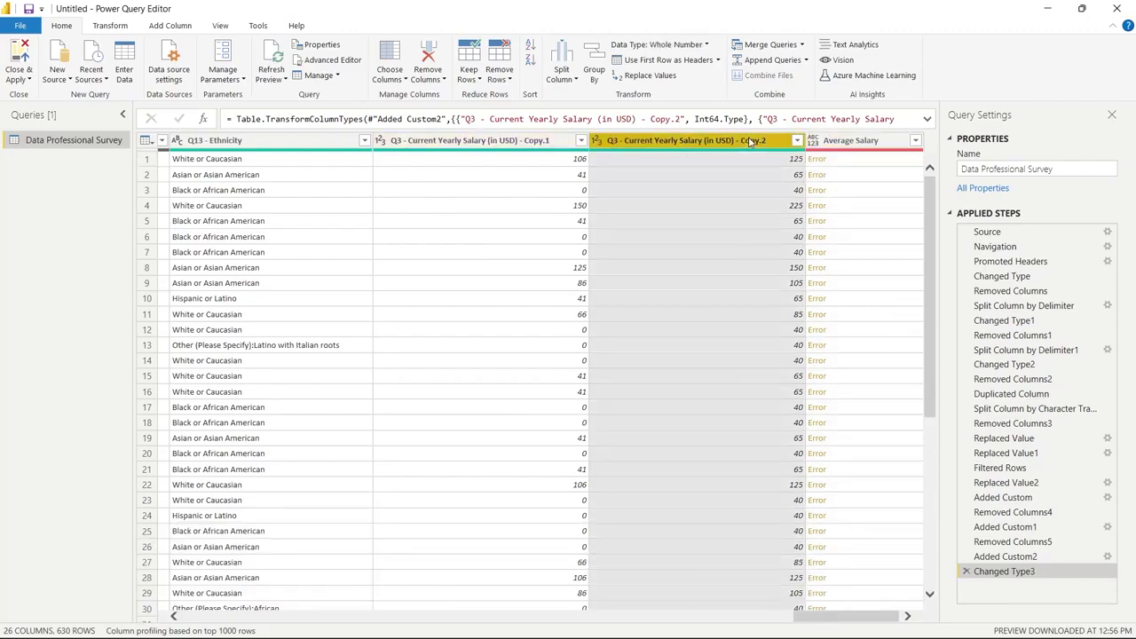
{"action": "left_click", "coordinate": [111, 26]}
Step: Add a Custom column with the formula (Copy.1 + Copy.2) /2, giving values like 115.5
{"action": "left_click", "coordinate": [170, 26]}
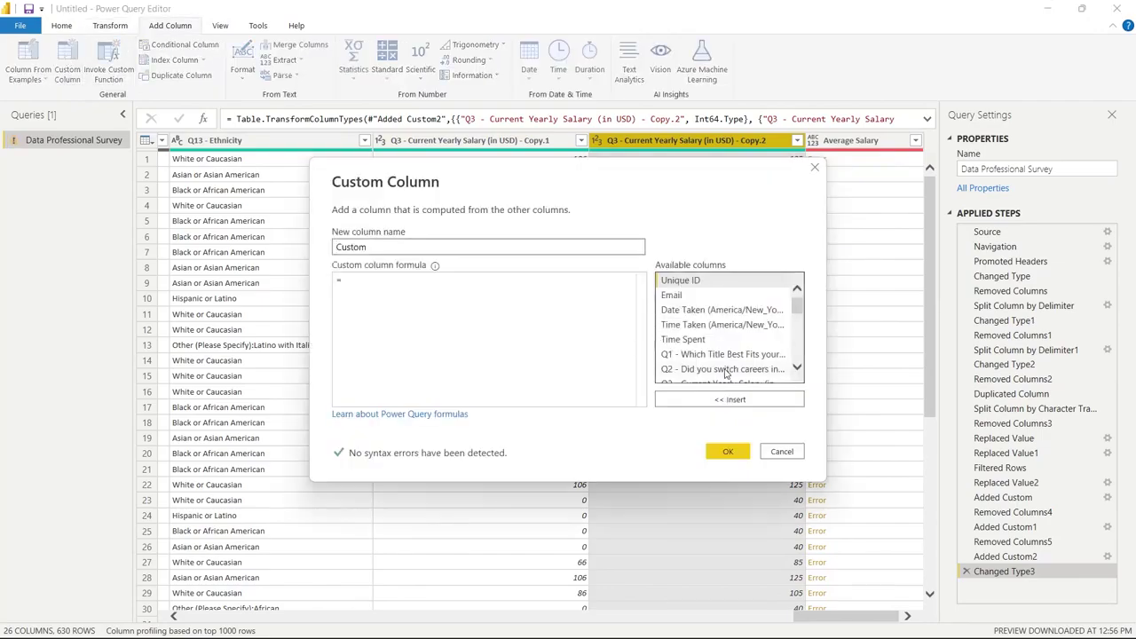
{"action": "scroll", "coordinate": [729, 346], "scroll_direction": "down", "scroll_amount": 5}
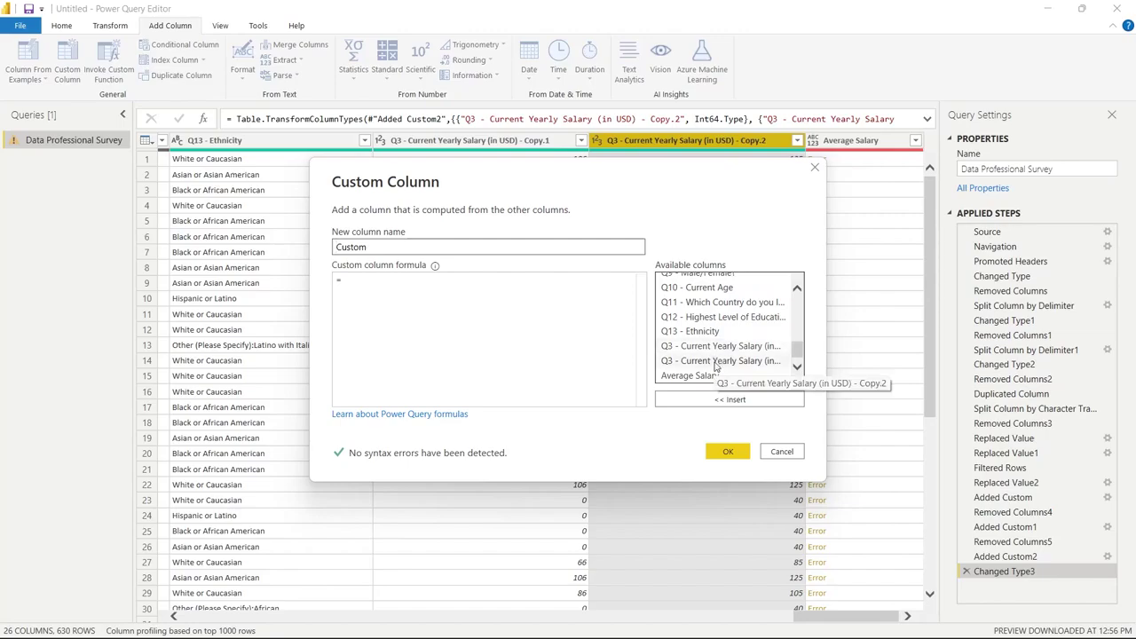
{"action": "left_click", "coordinate": [722, 351]}
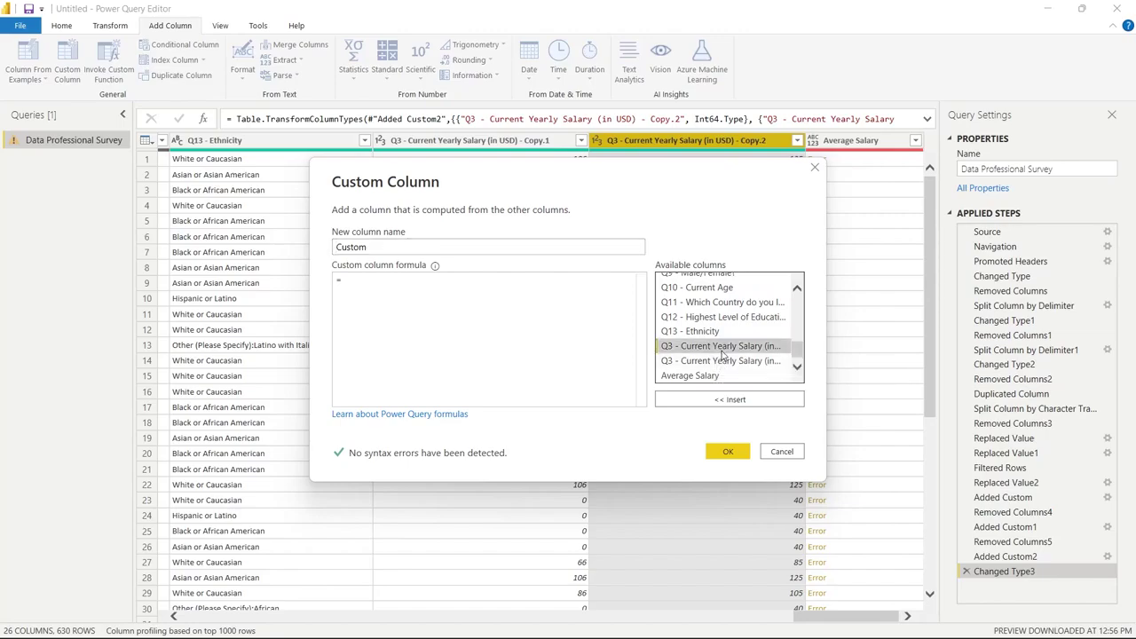
{"action": "left_click", "coordinate": [733, 399]}
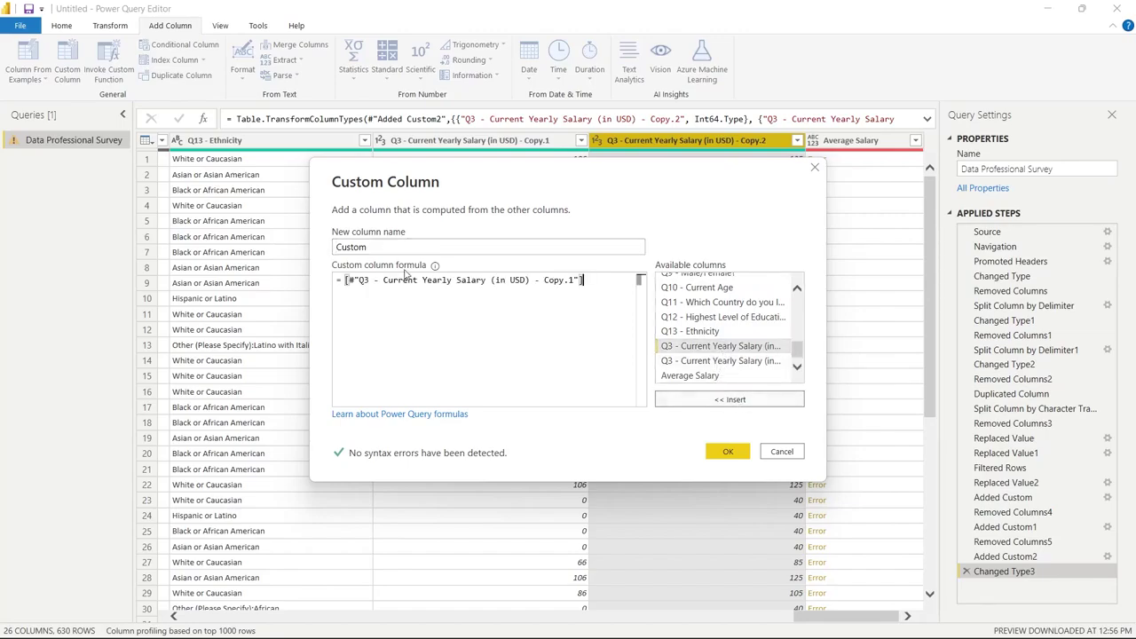
{"action": "left_click", "coordinate": [346, 281]}
{"action": "type", "text": "("}
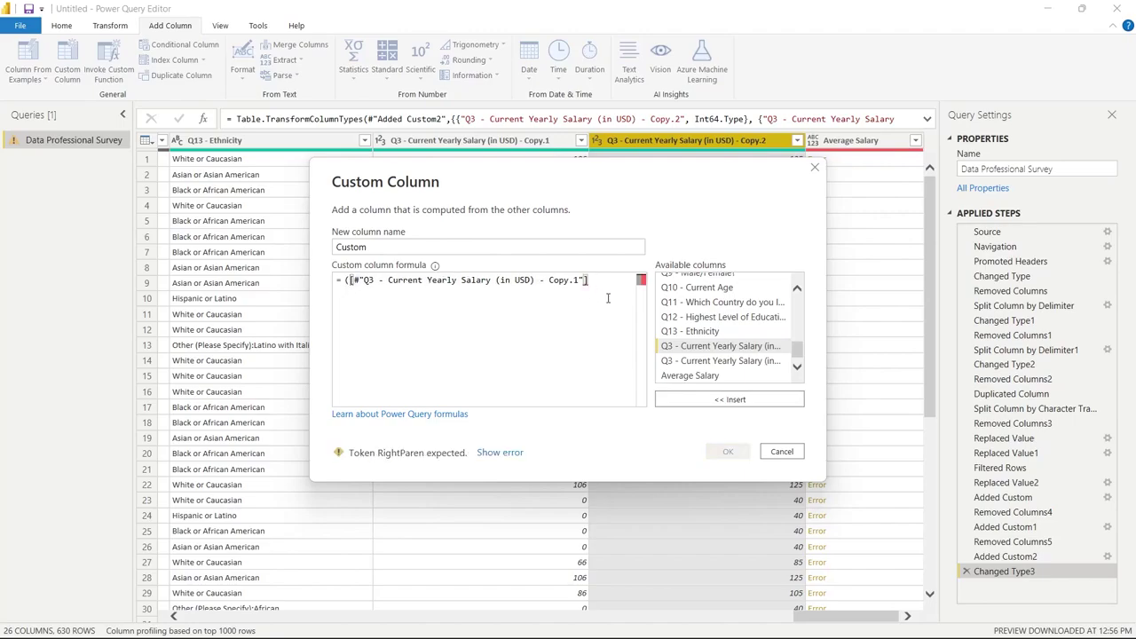
{"action": "type", "text": " +"}
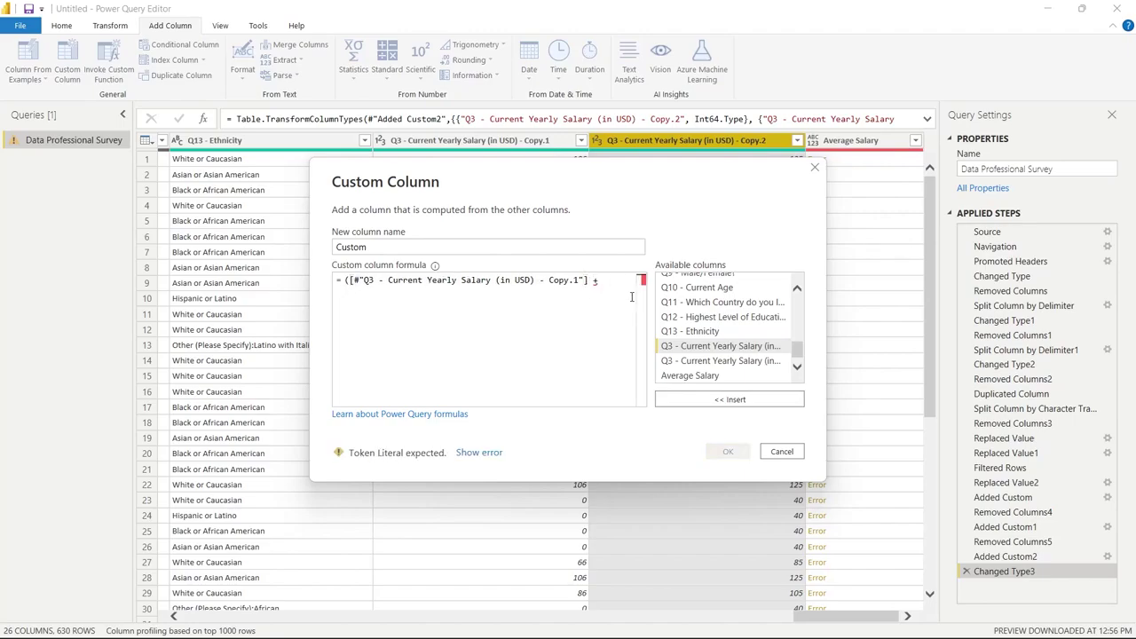
{"action": "left_click", "coordinate": [679, 361]}
{"action": "left_click", "coordinate": [704, 399]}
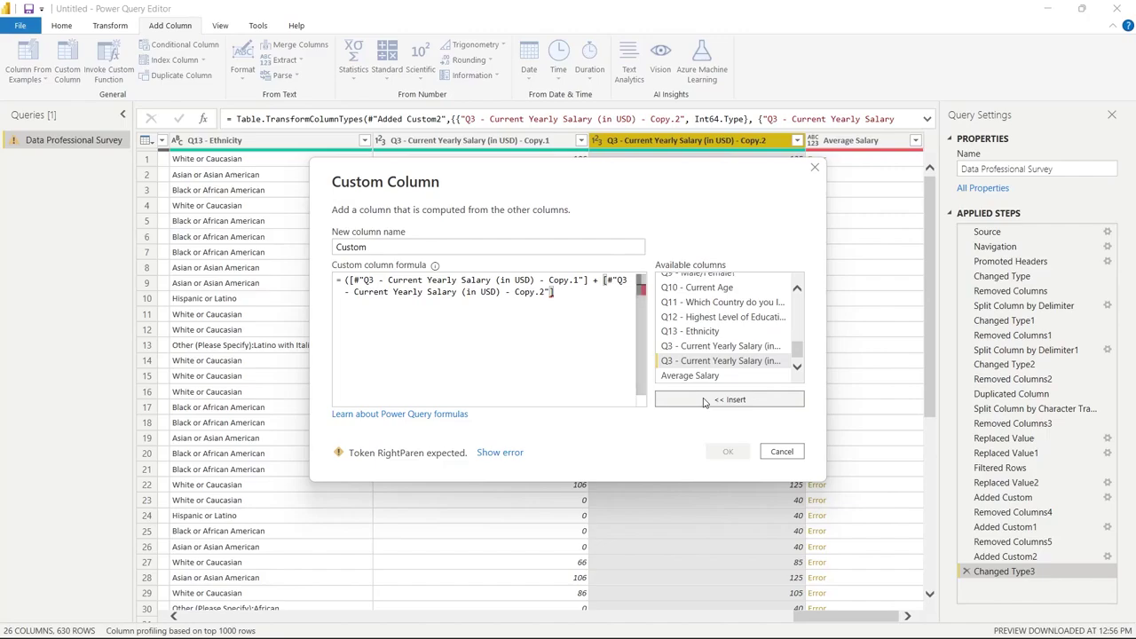
{"action": "type", "text": ") /"}
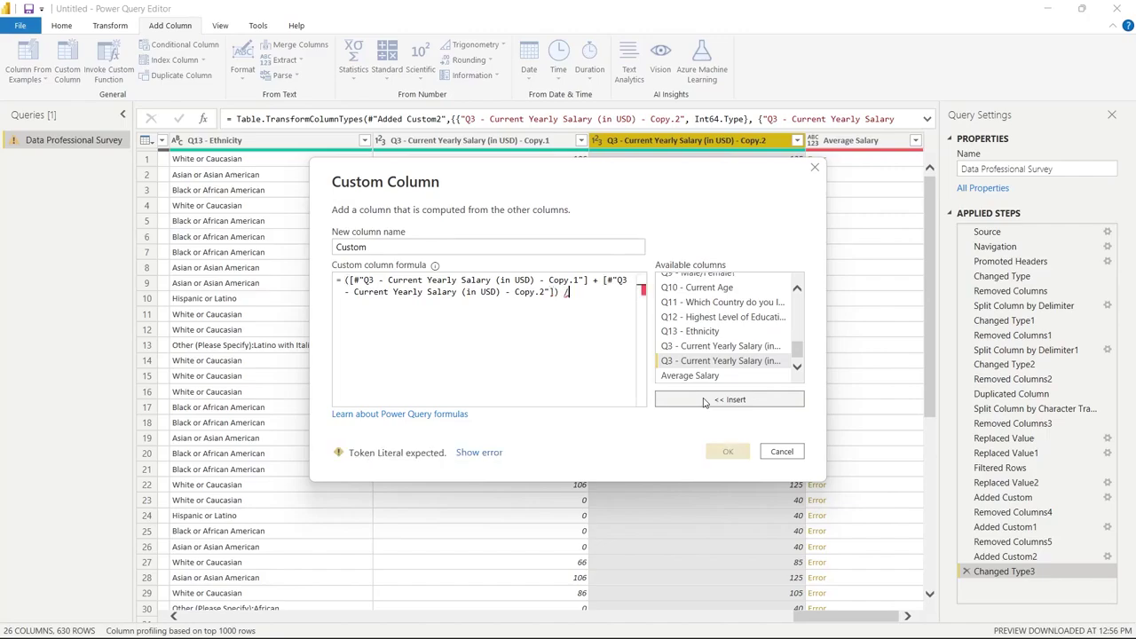
{"action": "type", "text": "2"}
{"action": "left_click", "coordinate": [728, 451]}
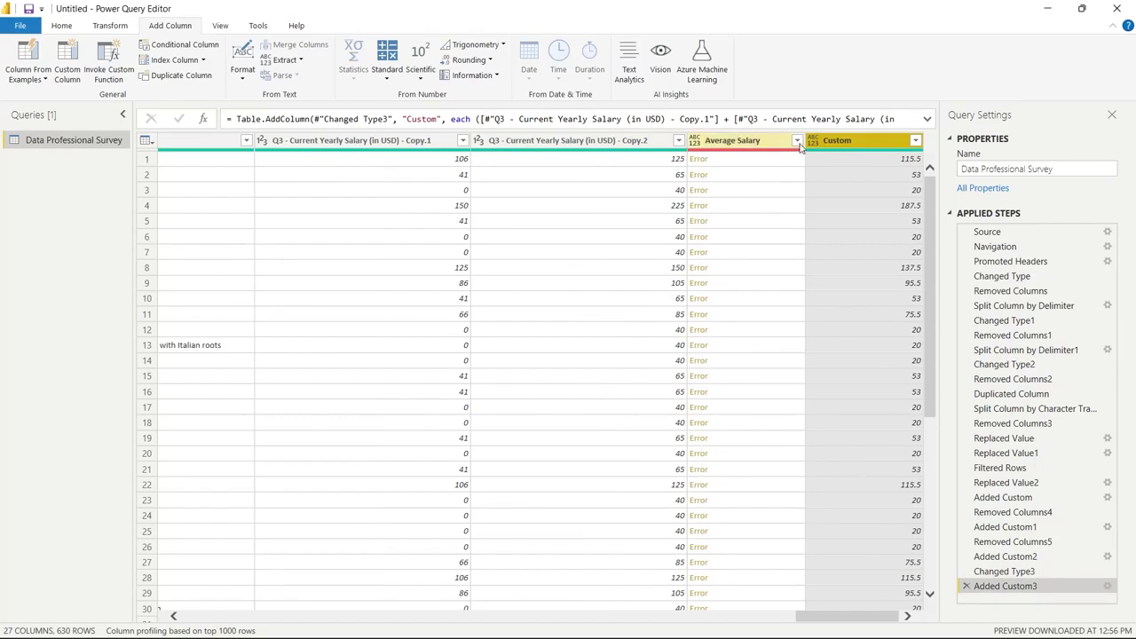
Step: Remove the broken Average Salary column and both Copy.1 and Copy.2 columns
{"action": "left_click", "coordinate": [767, 147]}
{"action": "left_click", "coordinate": [69, 23]}
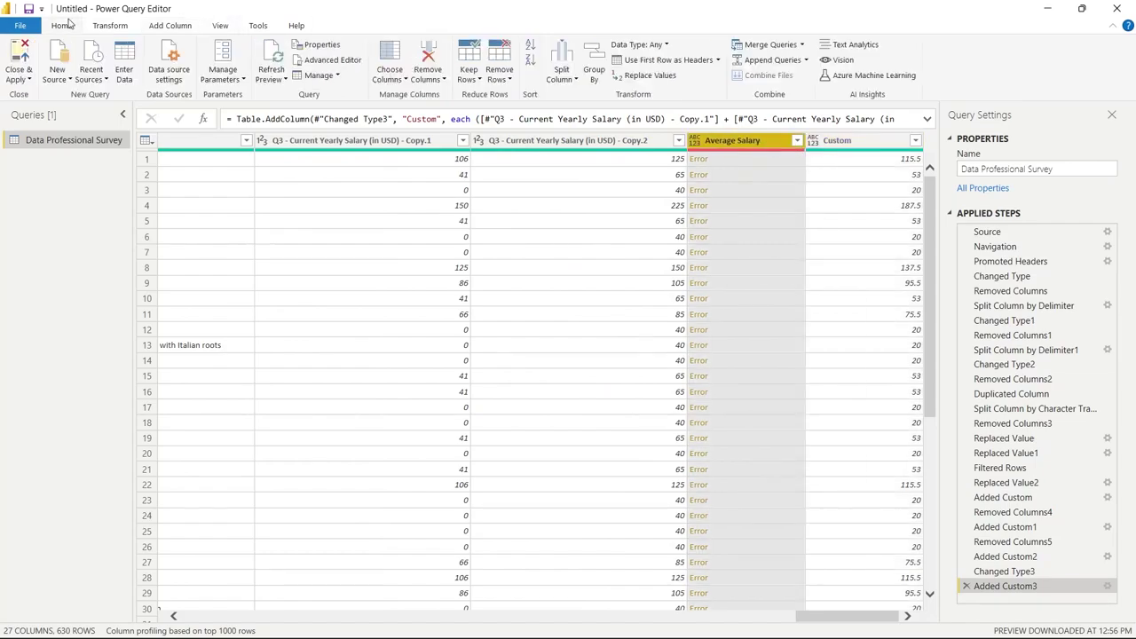
{"action": "left_click", "coordinate": [427, 53]}
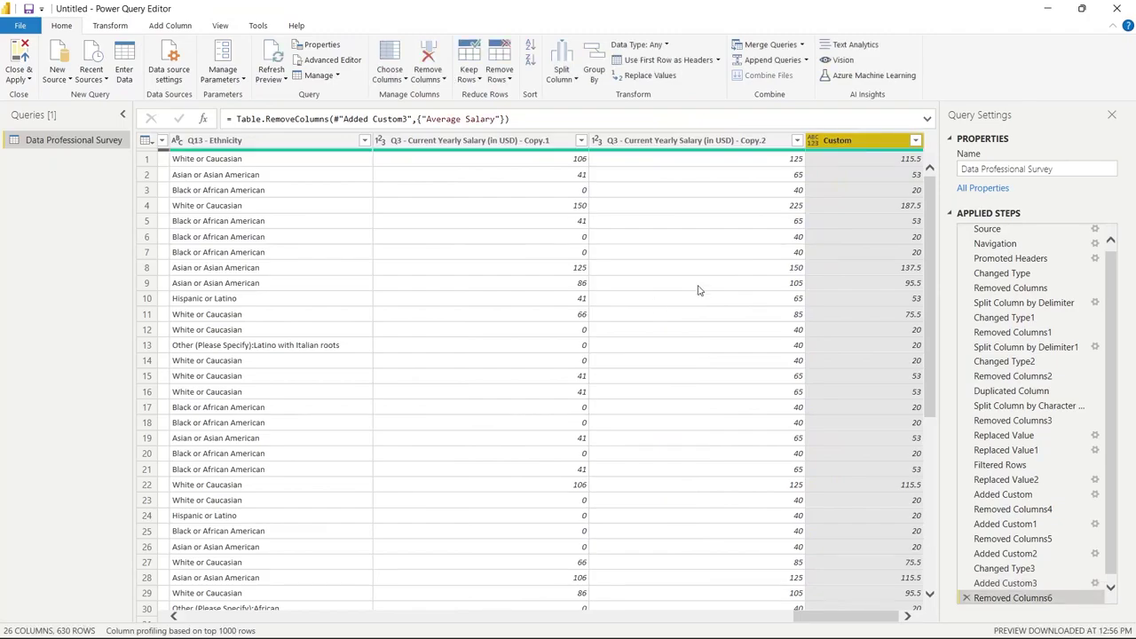
{"action": "left_click", "coordinate": [466, 139]}
{"action": "left_click", "coordinate": [641, 142], "text": "ctrl"}
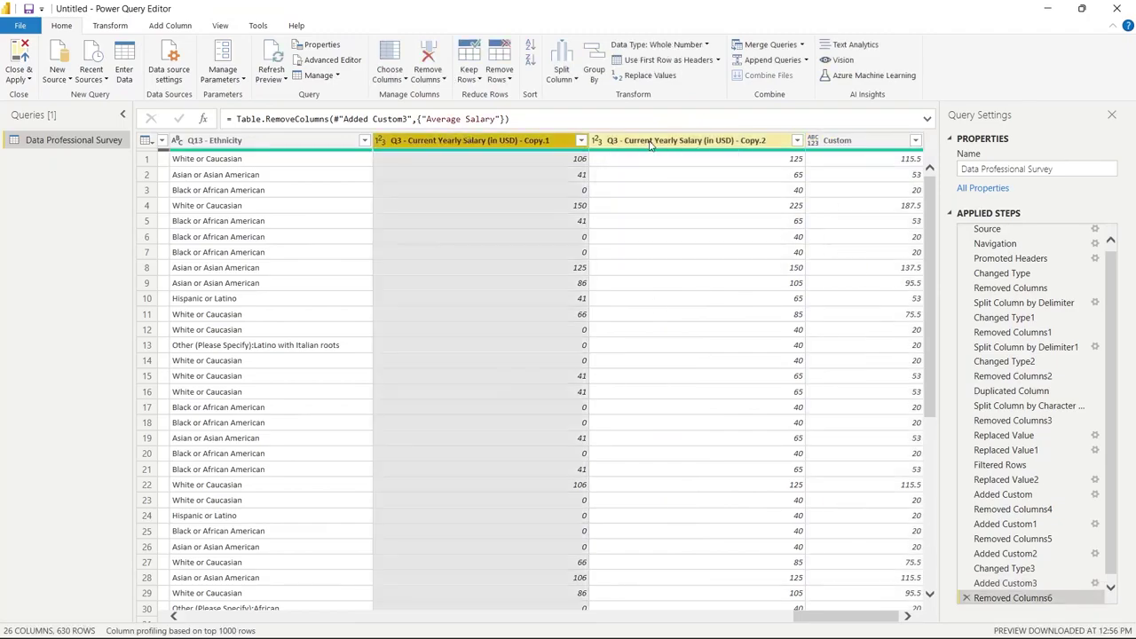
{"action": "left_click", "coordinate": [428, 55]}
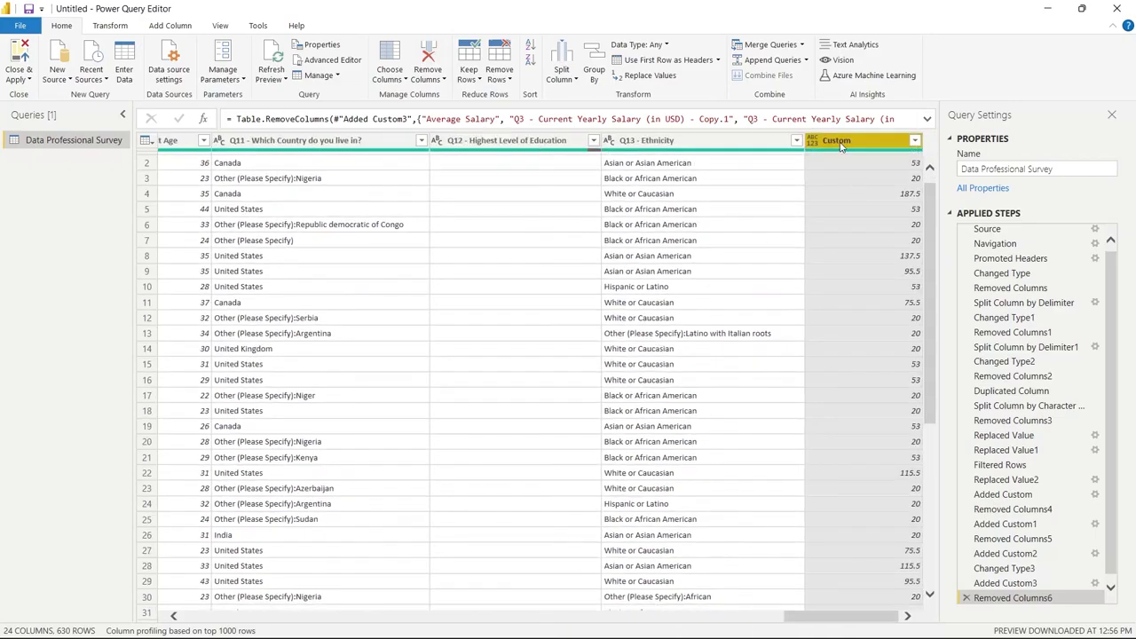
Step: Rename Custom to Average Salary and move it beside Q3 - Current Yearly Salary
{"action": "double_click", "coordinate": [840, 142]}
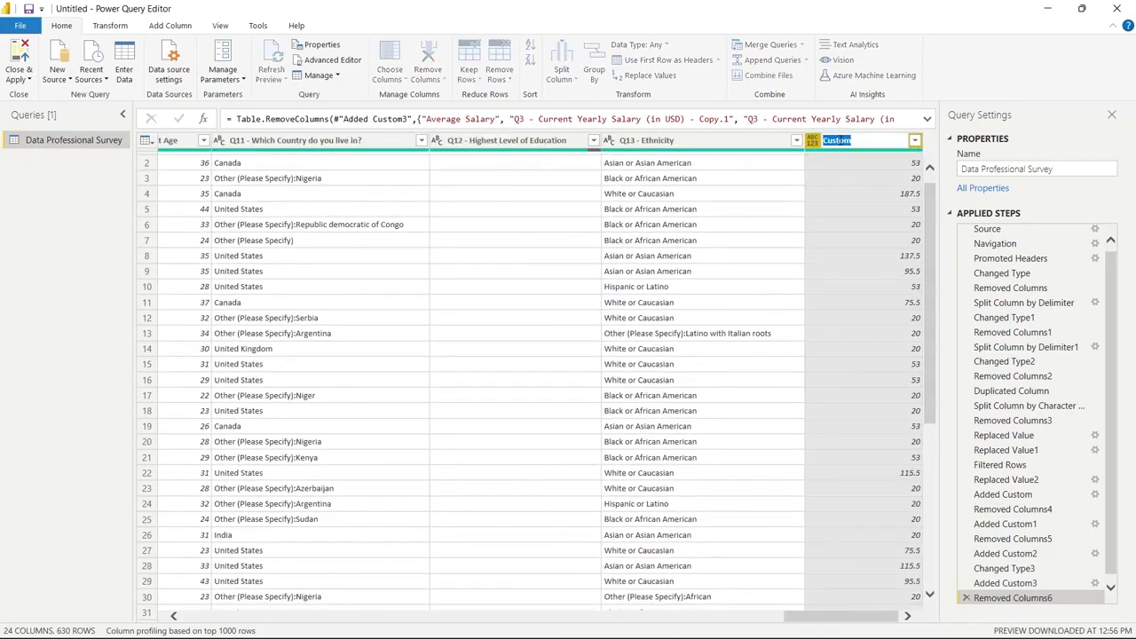
{"action": "type", "text": "Average Salary"}
{"action": "key", "text": "Return"}
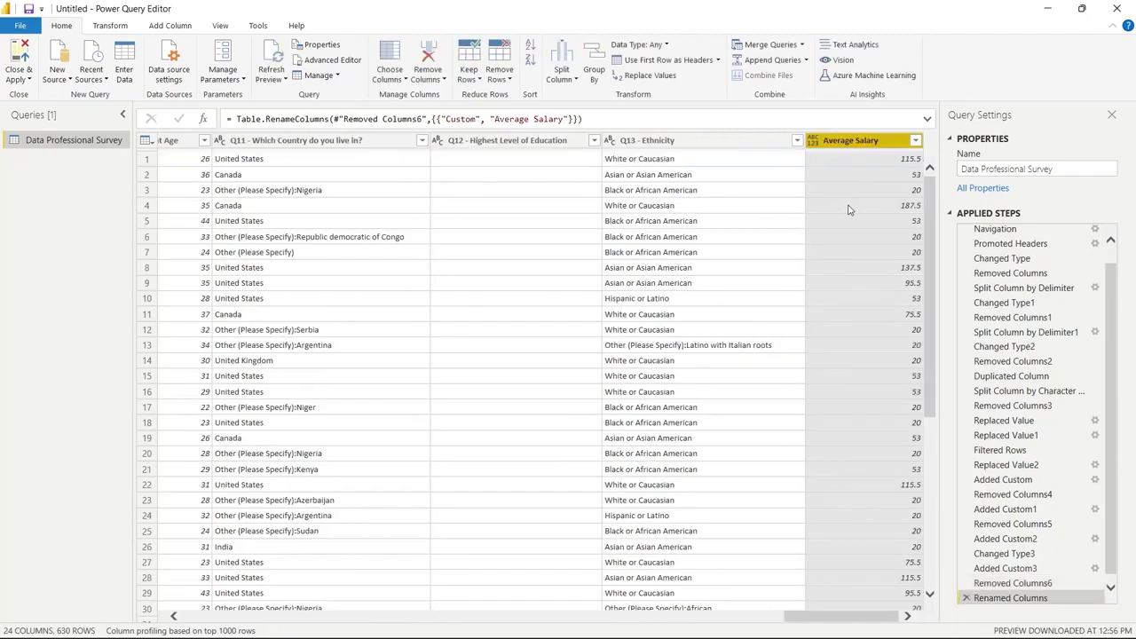
{"action": "left_click", "coordinate": [848, 208]}
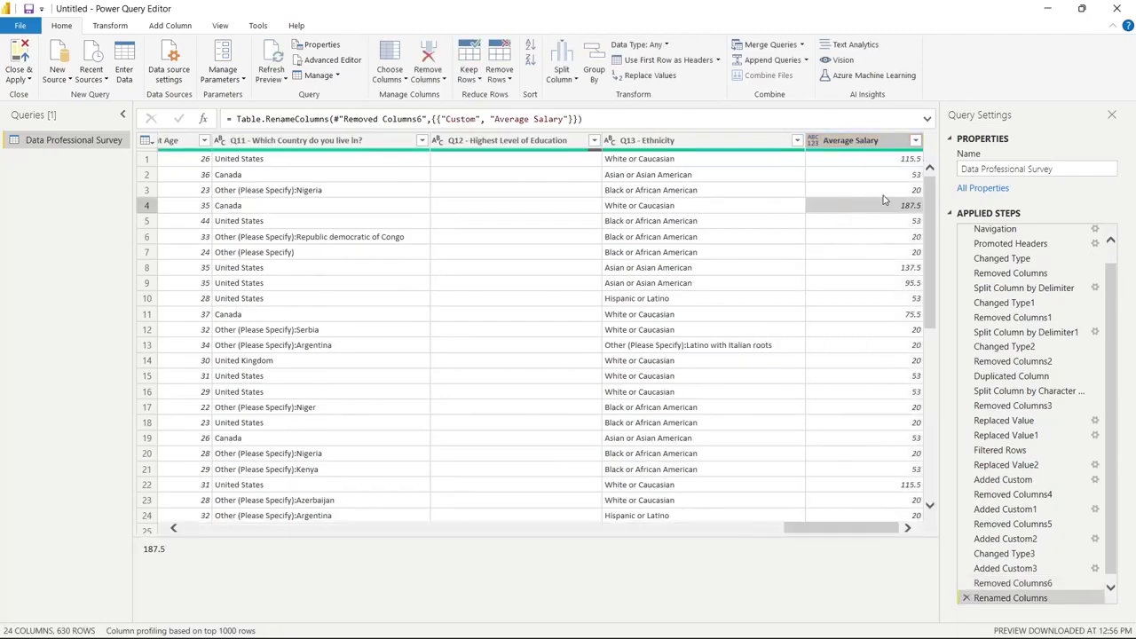
{"action": "left_click", "coordinate": [852, 140]}
{"action": "left_click_drag", "start_coordinate": [852, 140], "coordinate": [252, 167]}
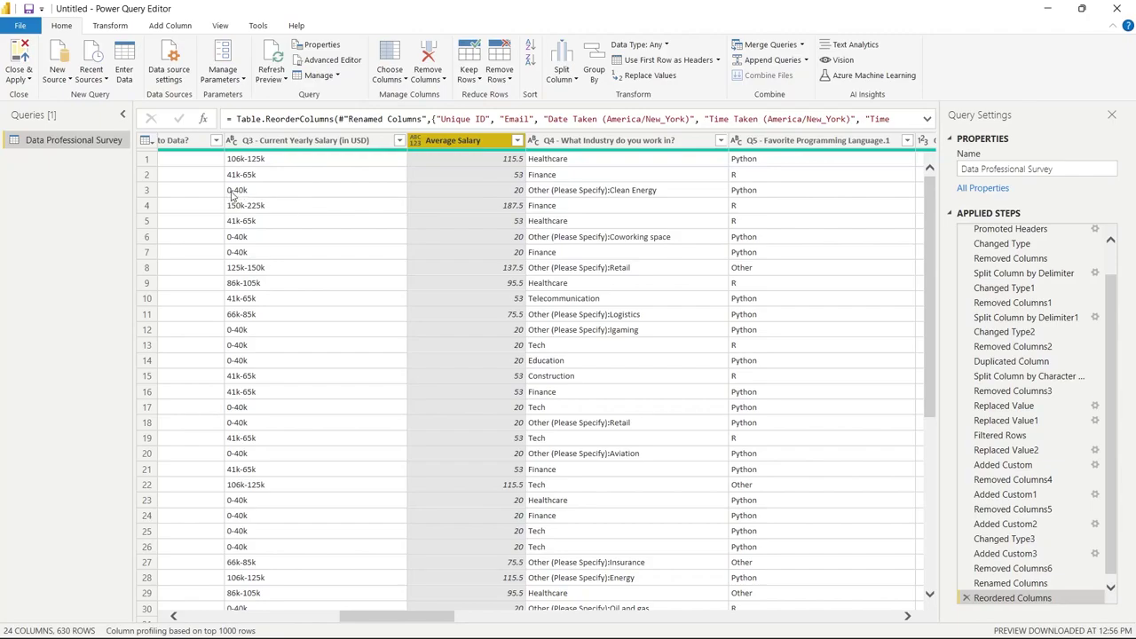
{"action": "left_click", "coordinate": [491, 192]}
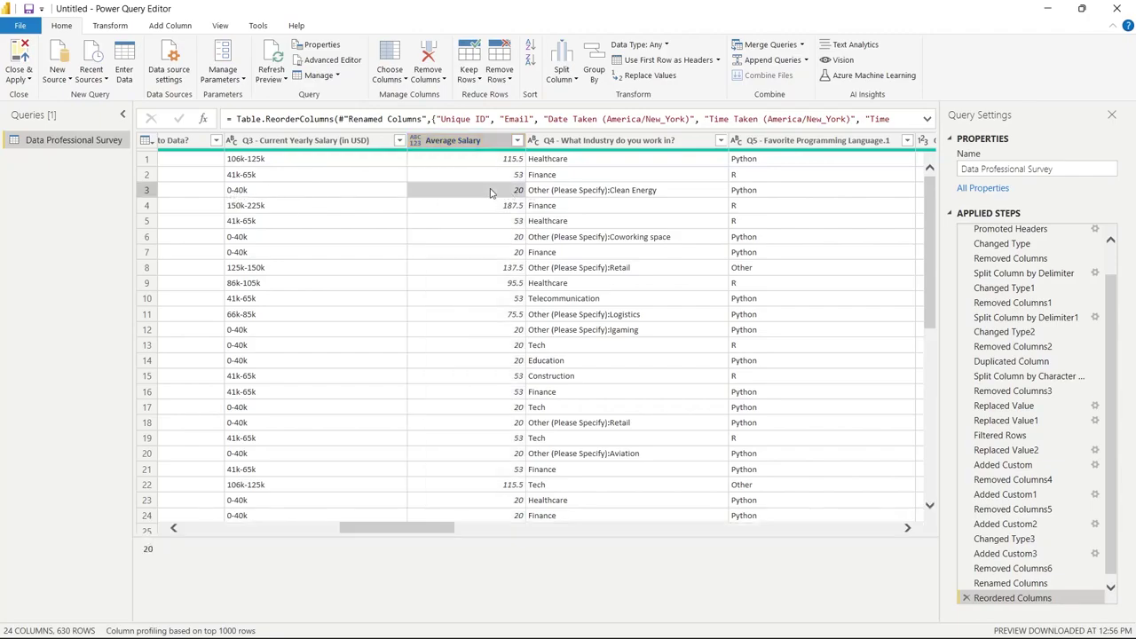
{"action": "left_click", "coordinate": [491, 147]}
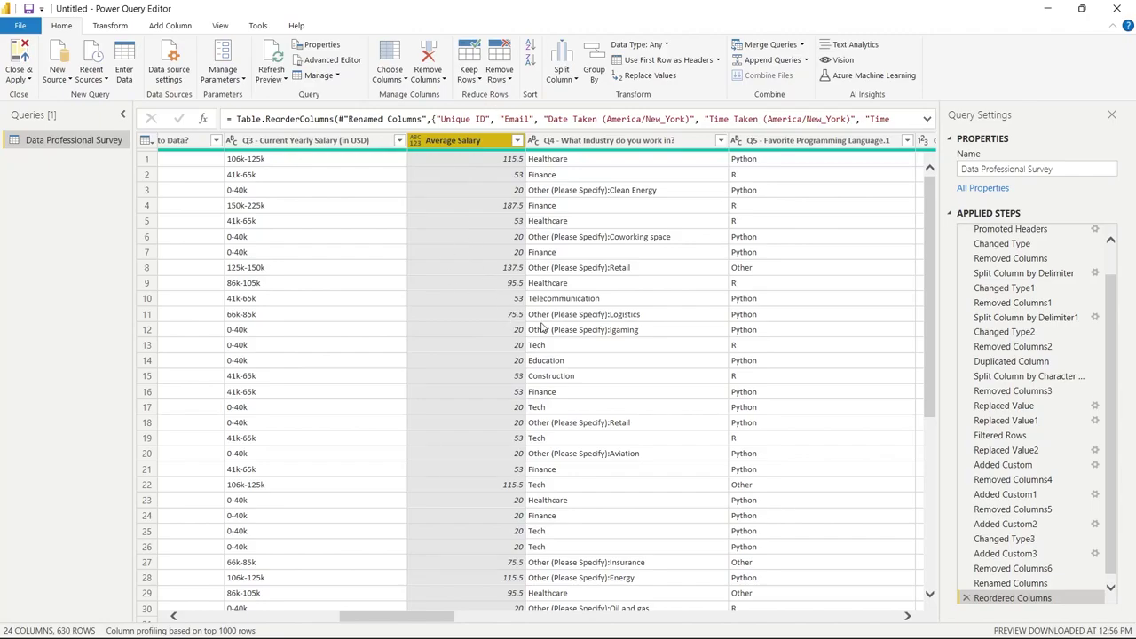
{"action": "left_click", "coordinate": [618, 142]}
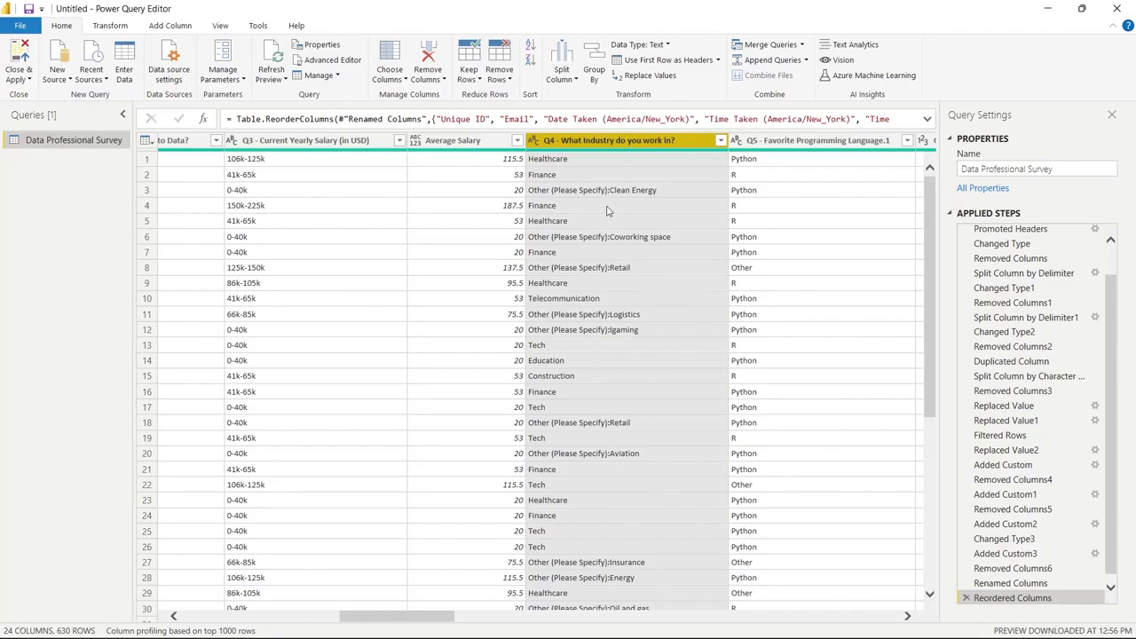
{"action": "left_click_drag", "start_coordinate": [420, 613], "coordinate": [896, 589]}
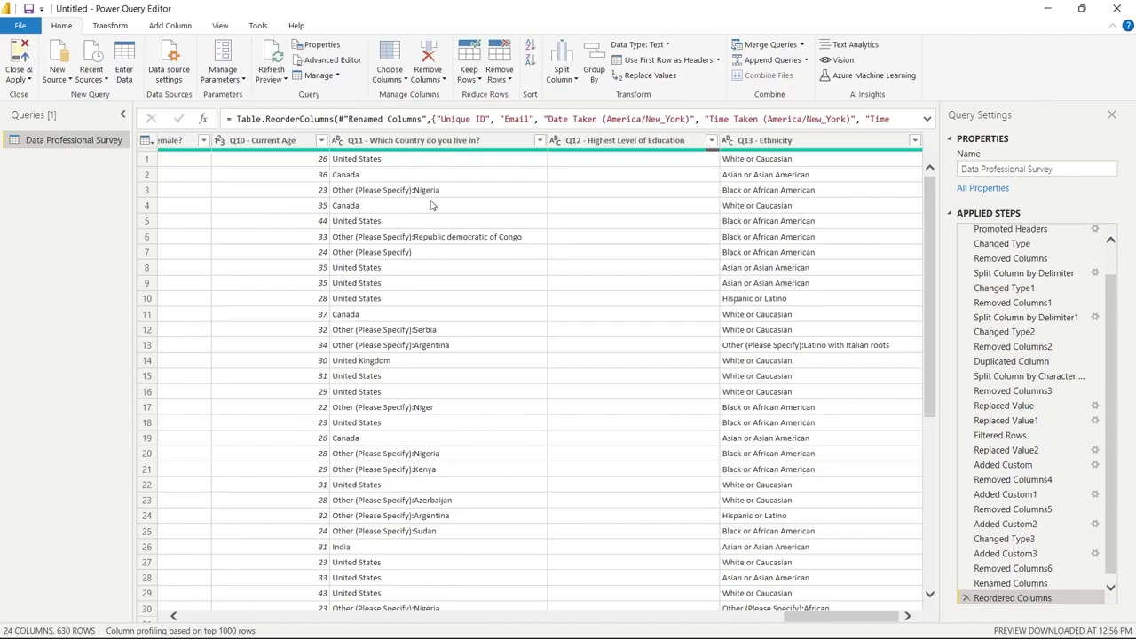
{"action": "left_click", "coordinate": [539, 140]}
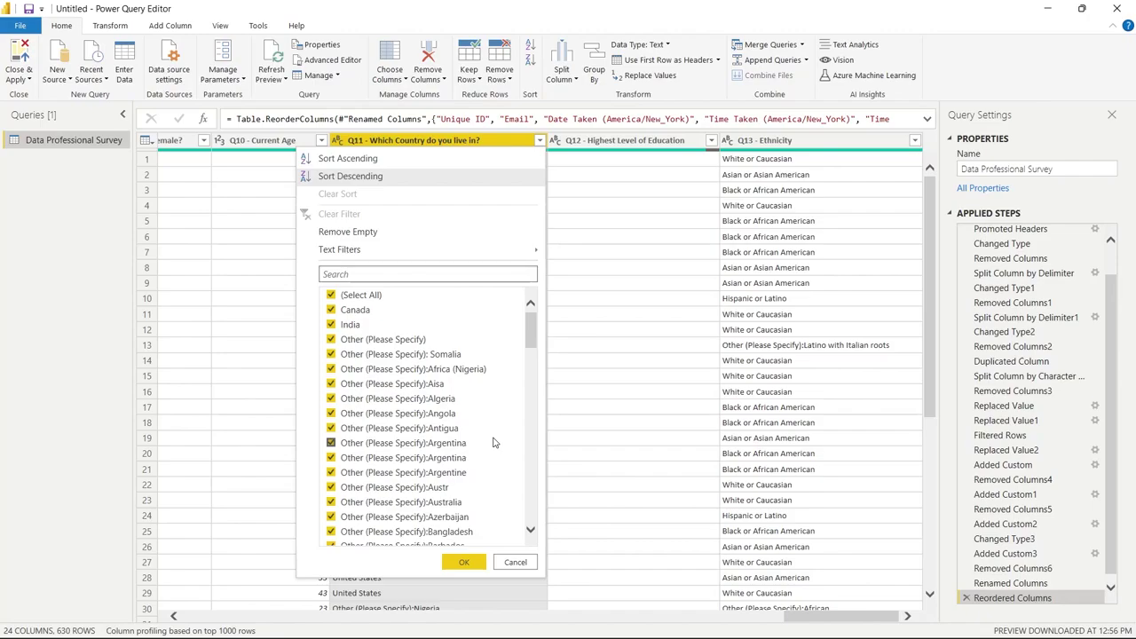
{"action": "left_click", "coordinate": [513, 562]}
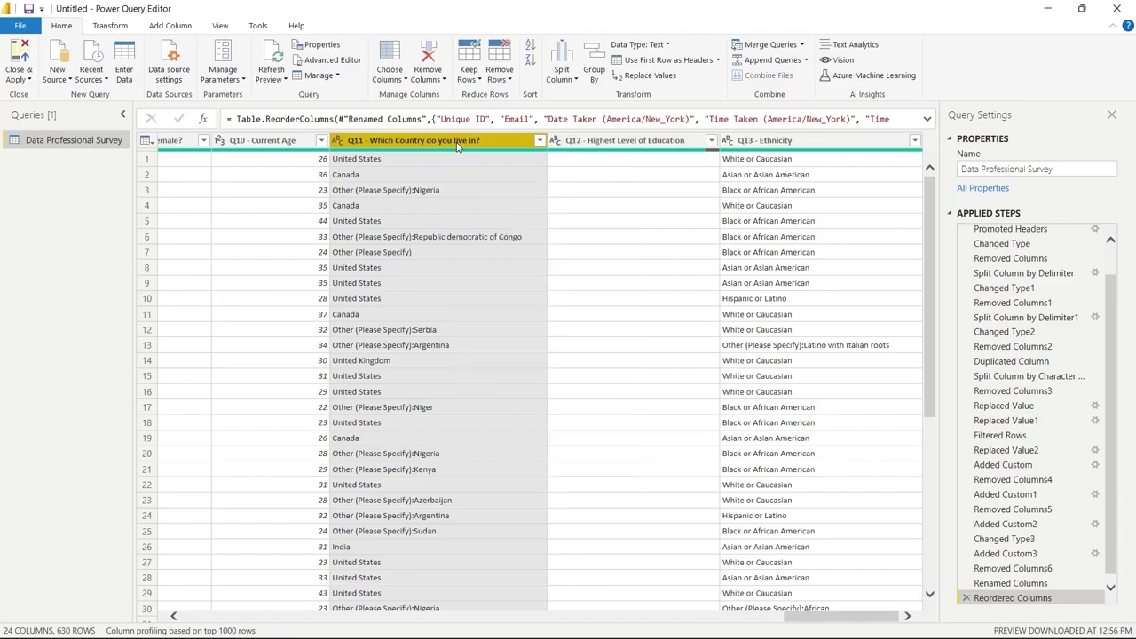
Step: Split the Q11 country column at ':' and delete the Q11.2 part
{"action": "left_click", "coordinate": [561, 70]}
{"action": "left_click", "coordinate": [590, 104]}
{"action": "left_click", "coordinate": [416, 243]}
{"action": "left_click", "coordinate": [364, 348]}
{"action": "type", "text": ":"}
{"action": "left_click", "coordinate": [728, 475]}
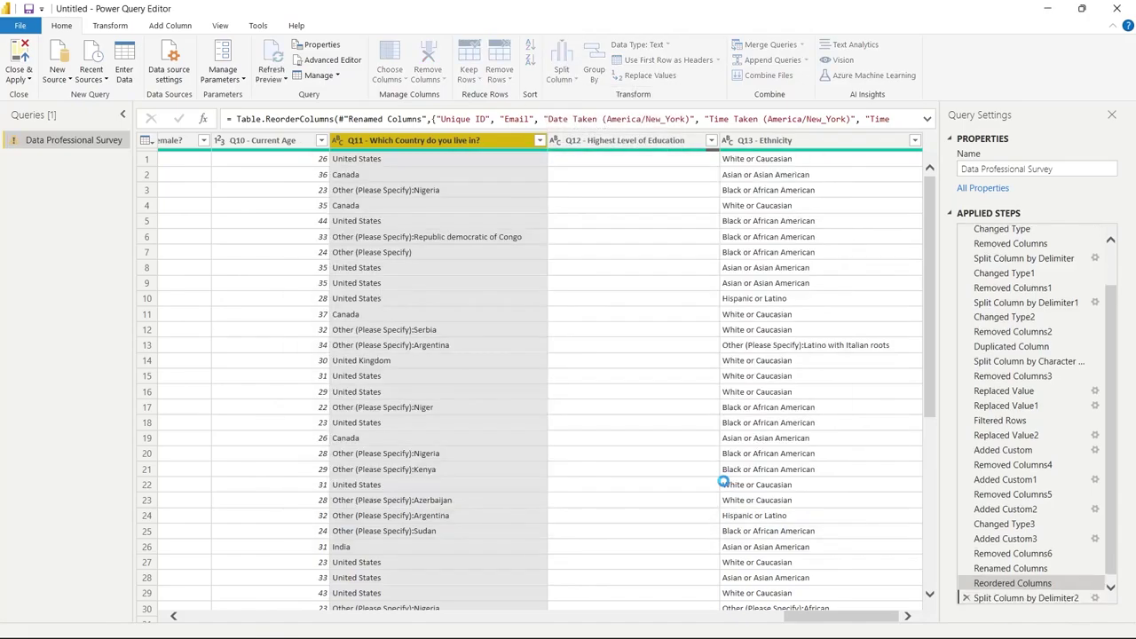
{"action": "key", "text": "Delete"}
Step: Split the Q4 industry column at '(', delete Q4.2, and review the remaining industry values
{"action": "left_click", "coordinate": [593, 140]}
{"action": "left_click", "coordinate": [561, 69]}
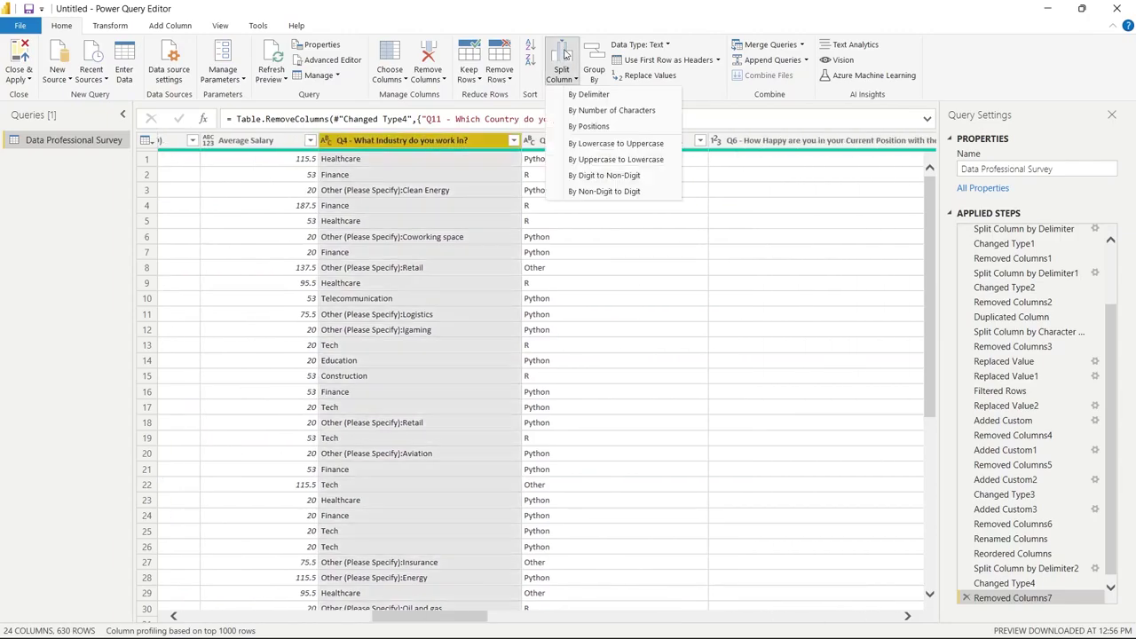
{"action": "left_click", "coordinate": [582, 96]}
{"action": "left_click", "coordinate": [417, 243]}
{"action": "left_click", "coordinate": [373, 347]}
{"action": "type", "text": "("}
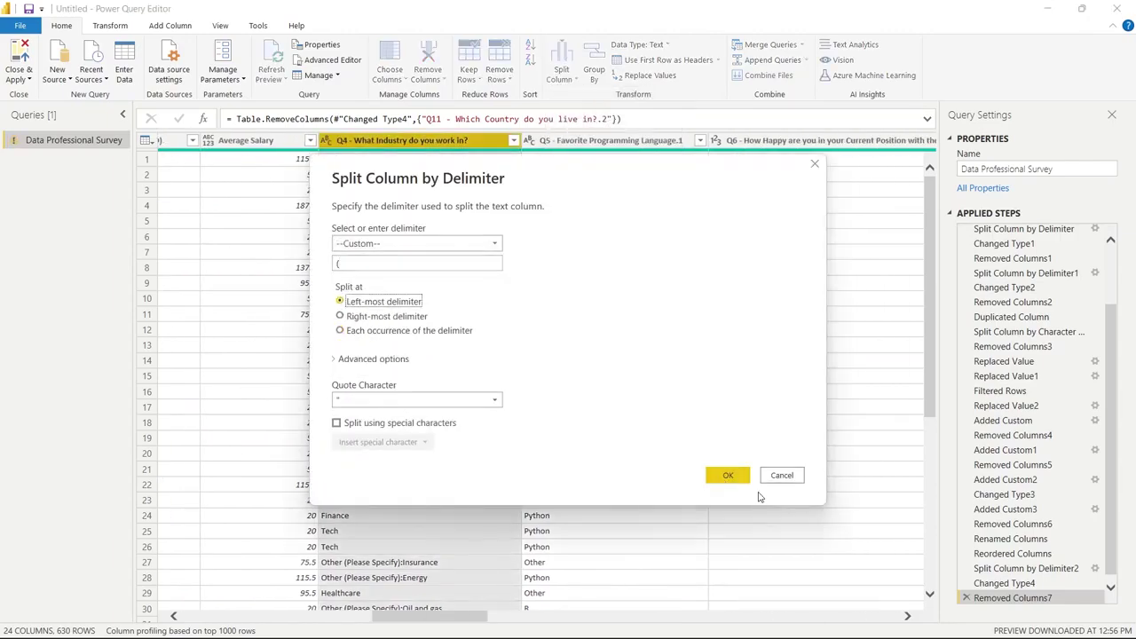
{"action": "left_click", "coordinate": [730, 478]}
{"action": "left_click", "coordinate": [597, 141]}
{"action": "key", "text": "Delete"}
{"action": "left_click", "coordinate": [425, 145]}
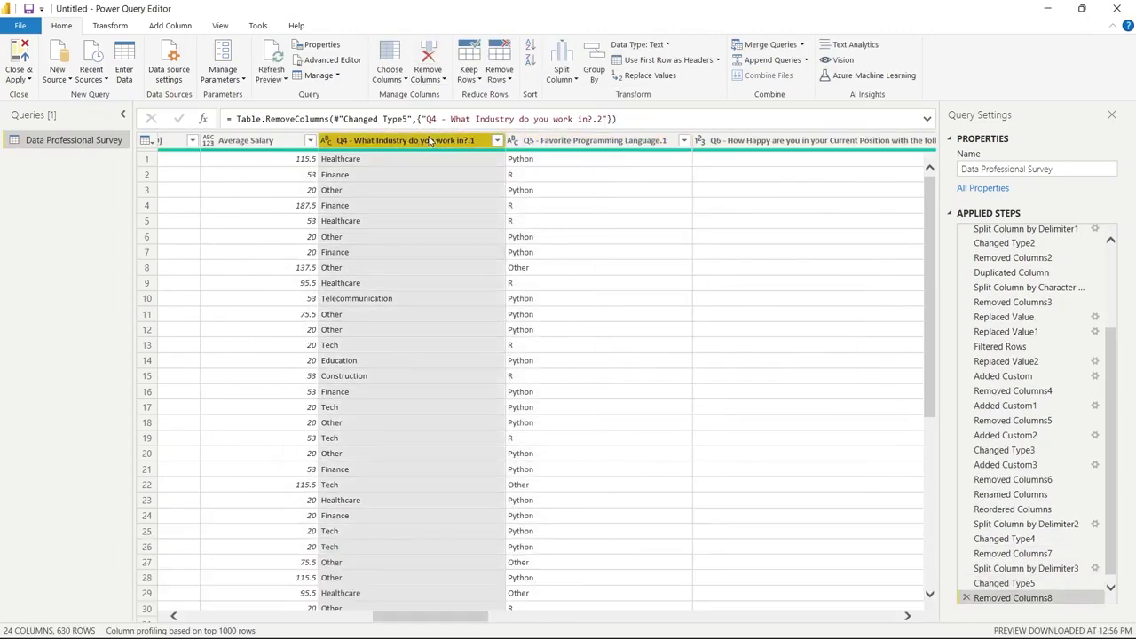
{"action": "left_click", "coordinate": [498, 143]}
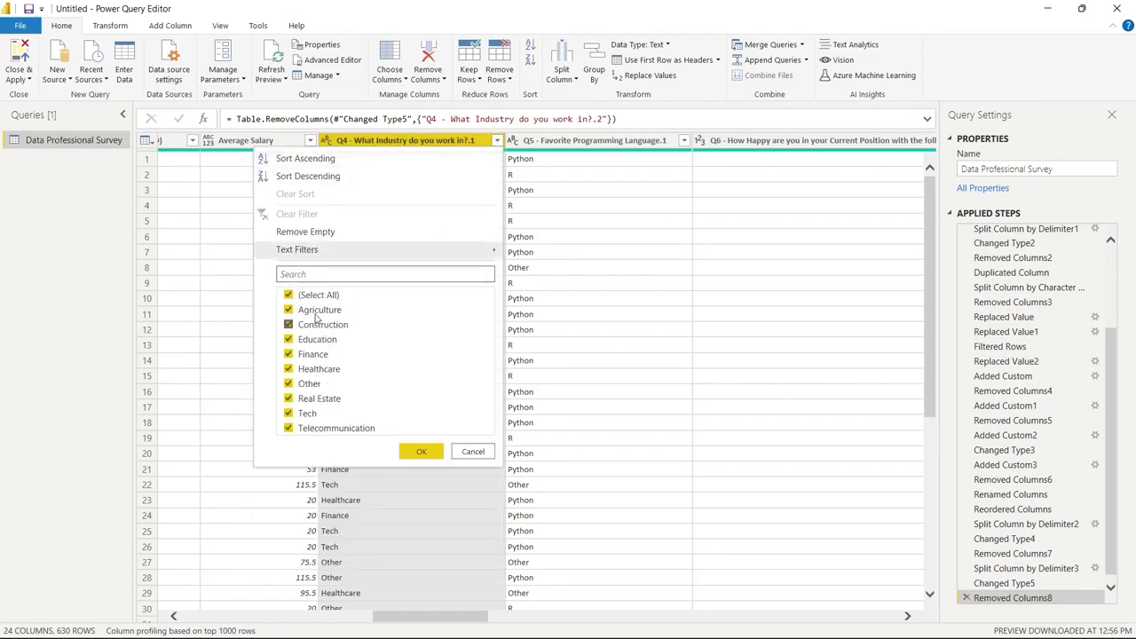
{"action": "left_click", "coordinate": [470, 454]}
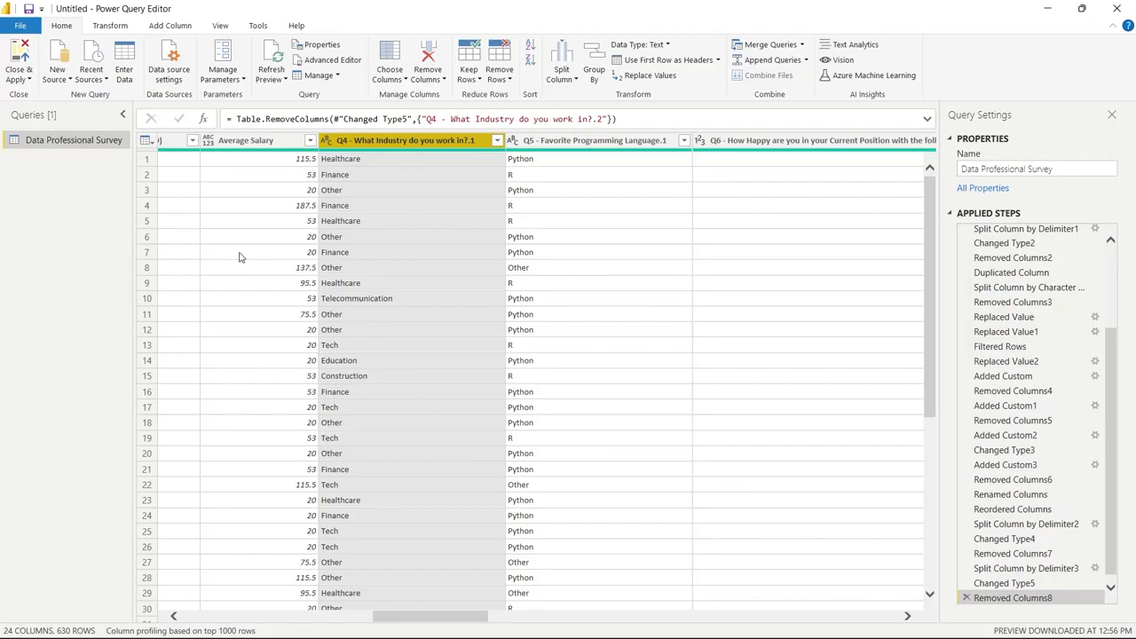
Step: Close & Apply, expand and widen the Data Professional Survey fields, and check the loaded rows
{"action": "left_click", "coordinate": [20, 55]}
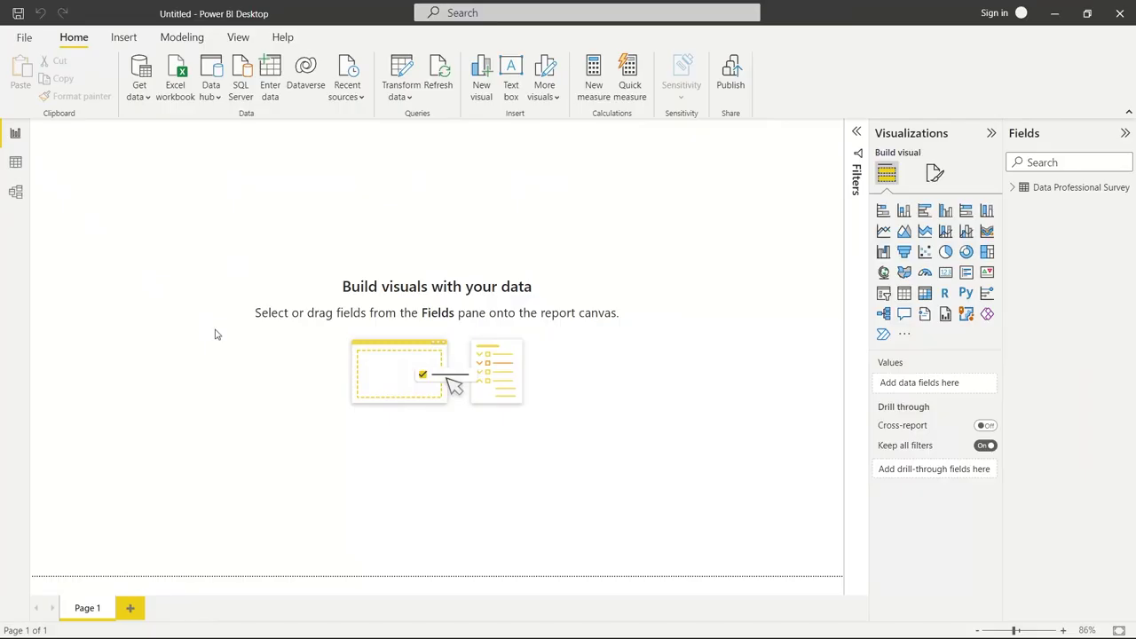
{"action": "left_click", "coordinate": [1013, 187]}
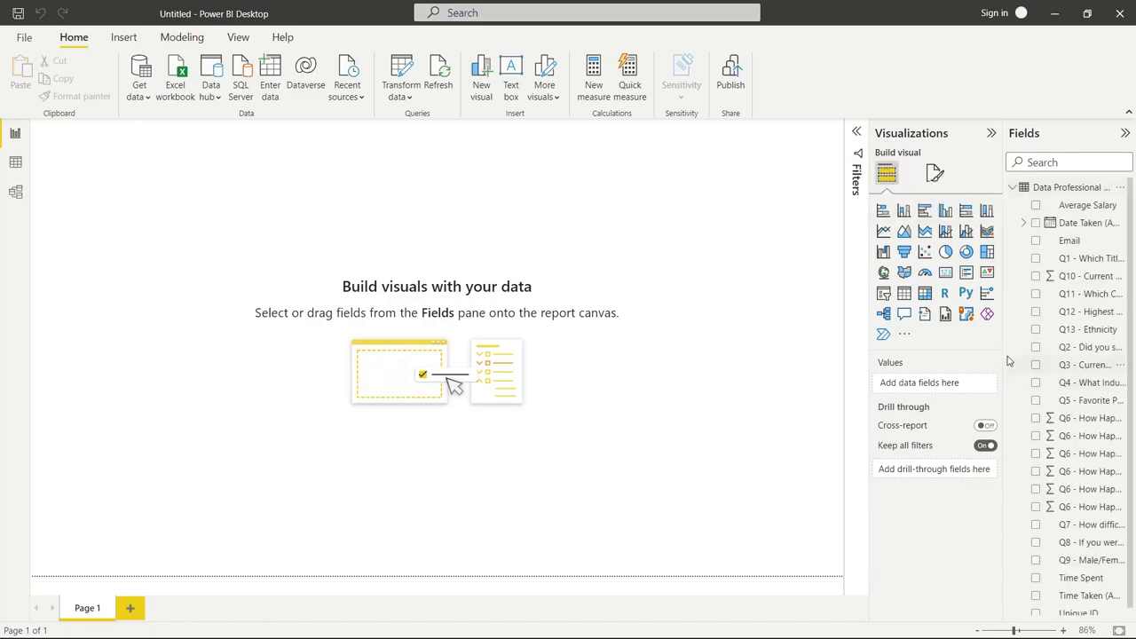
{"action": "left_click_drag", "start_coordinate": [1006, 358], "coordinate": [971, 349]}
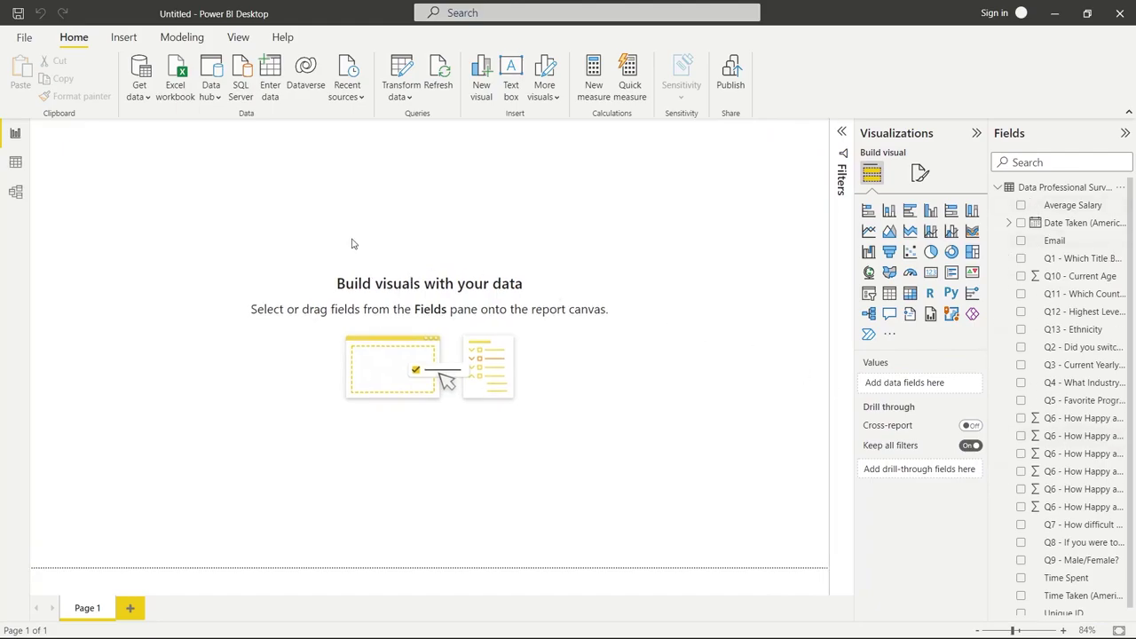
{"action": "left_click", "coordinate": [15, 162]}
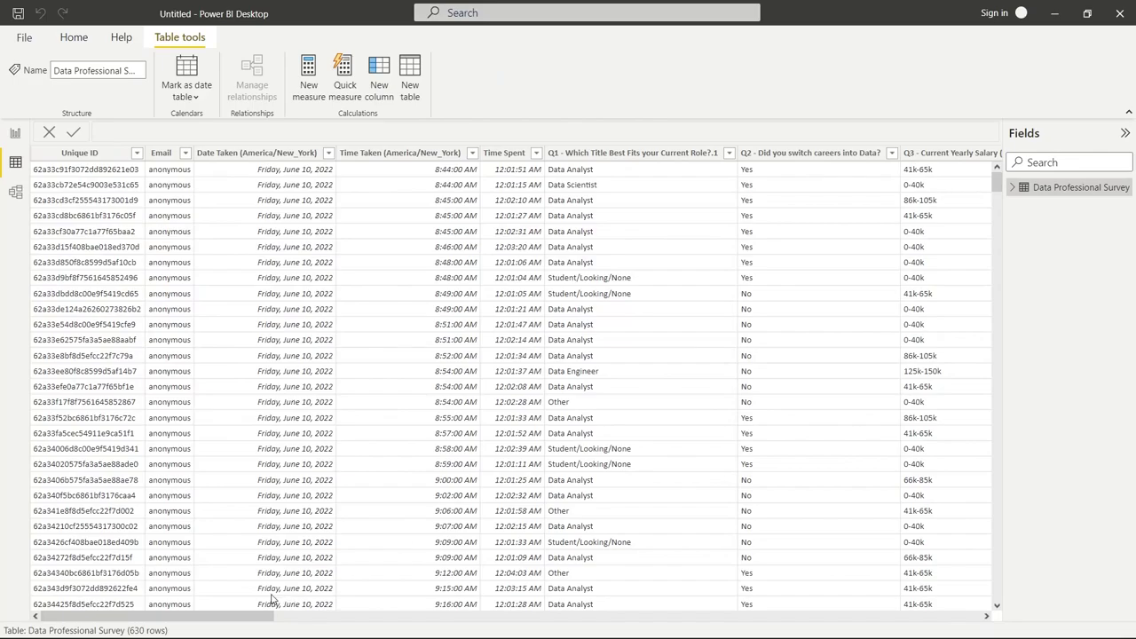
{"action": "left_click_drag", "start_coordinate": [265, 616], "coordinate": [134, 613]}
{"action": "left_click", "coordinate": [15, 133]}
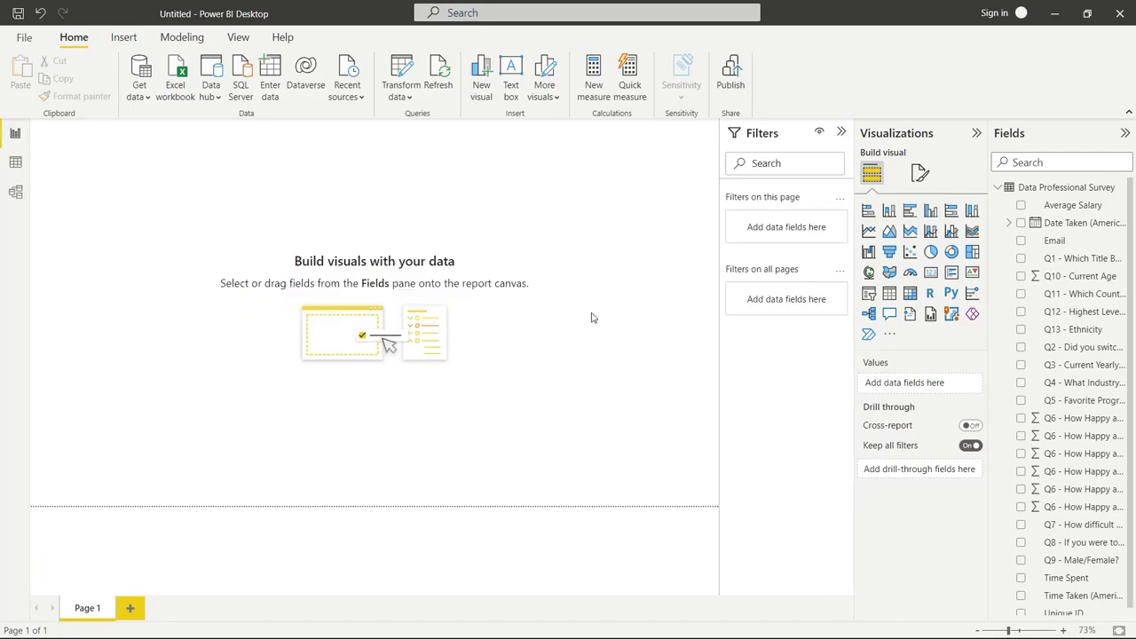
Step: Add a text box banner across the top with the title at 36 pt, centred
{"action": "left_click", "coordinate": [512, 84]}
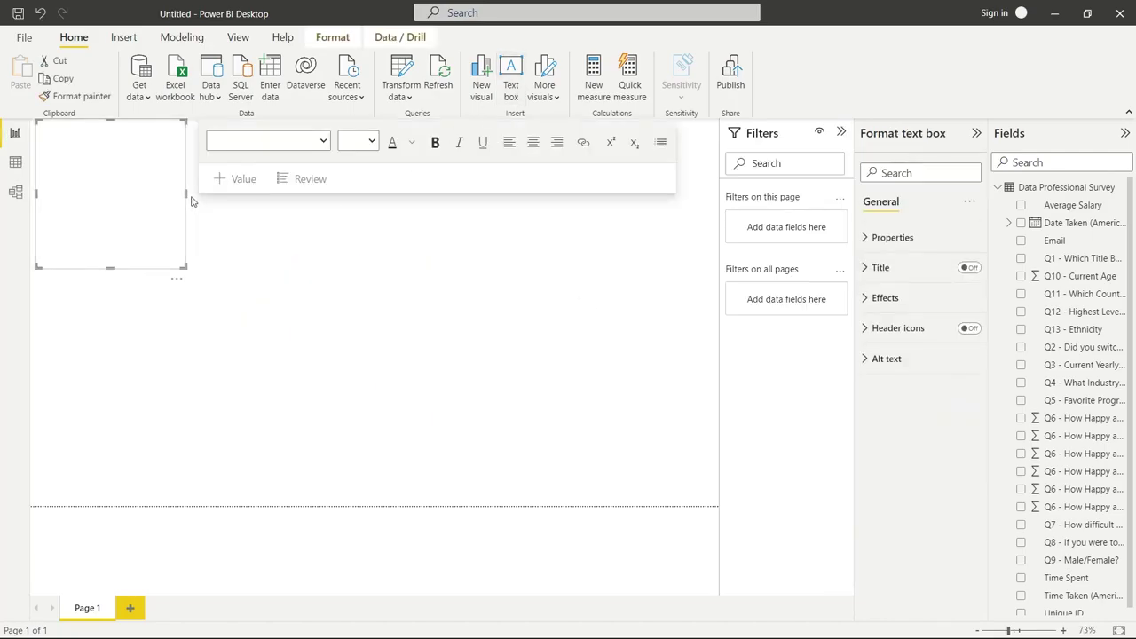
{"action": "left_click_drag", "start_coordinate": [186, 194], "coordinate": [715, 222]}
{"action": "left_click_drag", "start_coordinate": [378, 266], "coordinate": [387, 162]}
{"action": "left_click", "coordinate": [387, 145]}
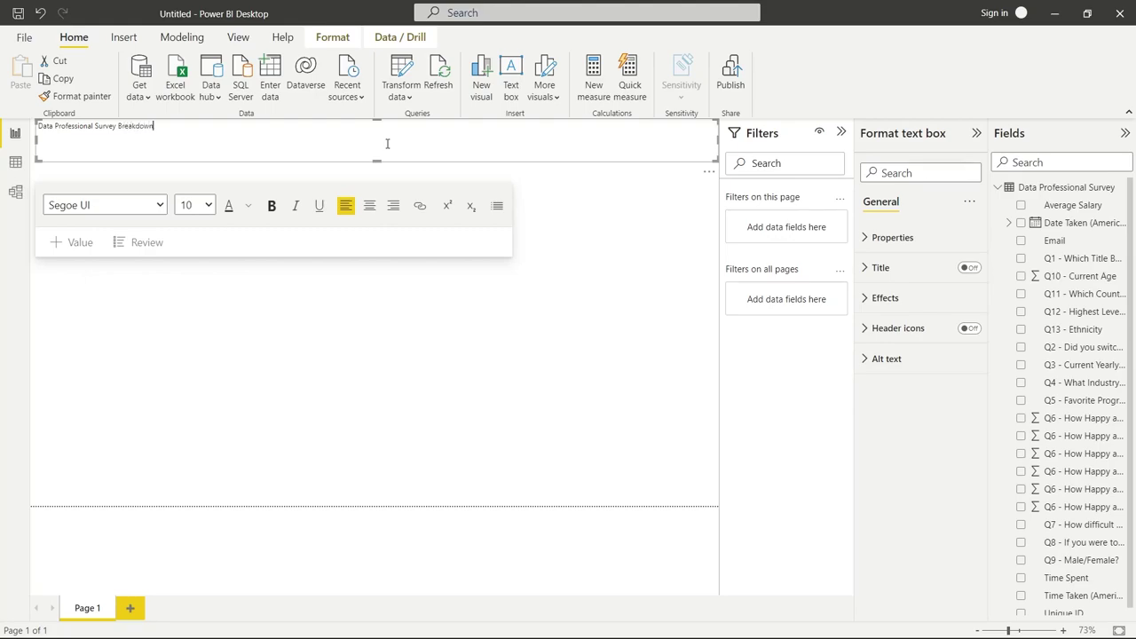
{"action": "key", "text": "ctrl+a"}
{"action": "left_click", "coordinate": [195, 206]}
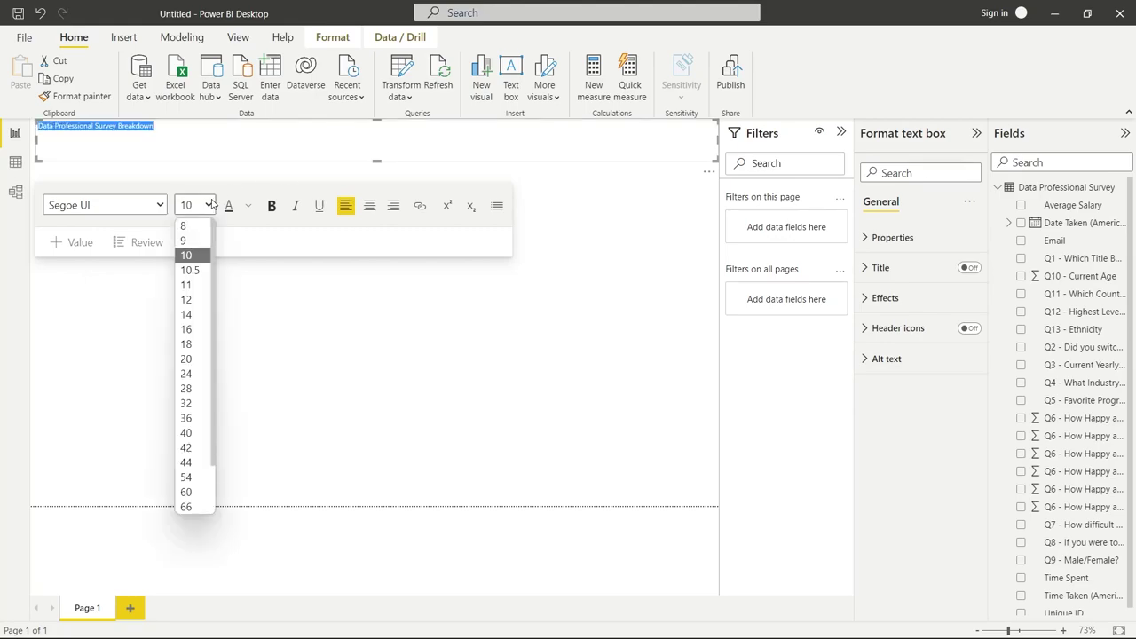
{"action": "left_click", "coordinate": [197, 418]}
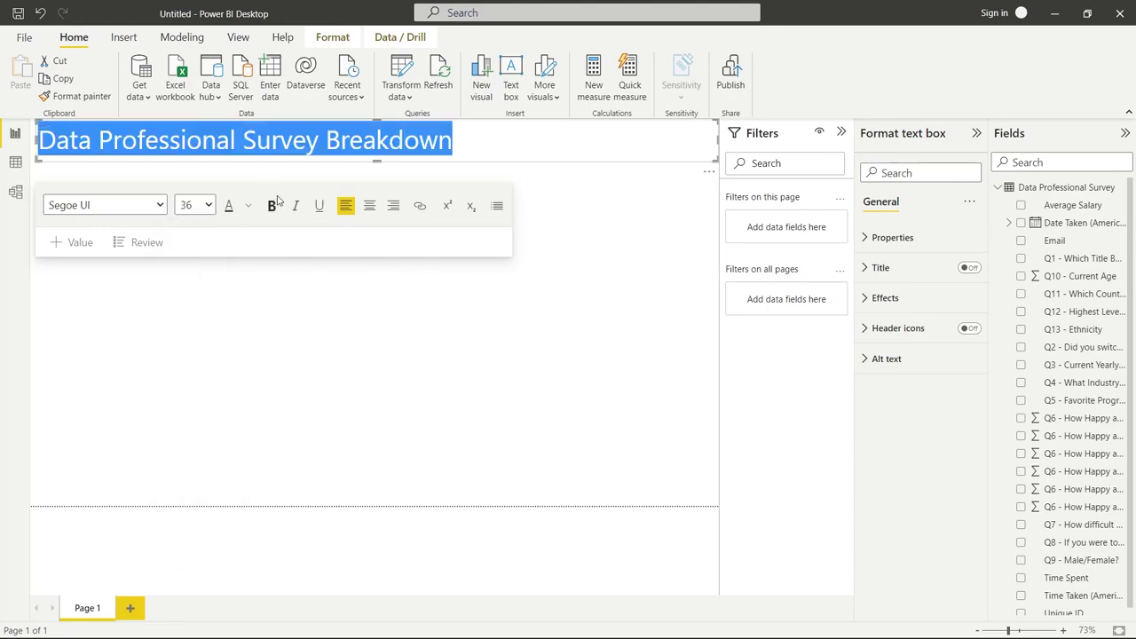
{"action": "left_click", "coordinate": [273, 207]}
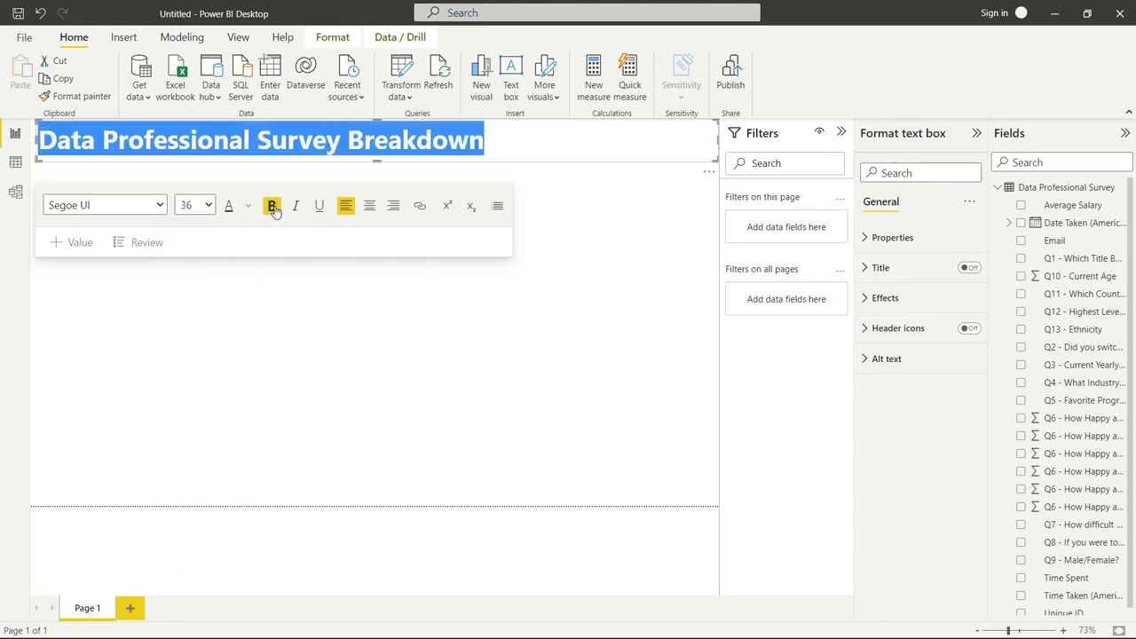
{"action": "left_click", "coordinate": [370, 207]}
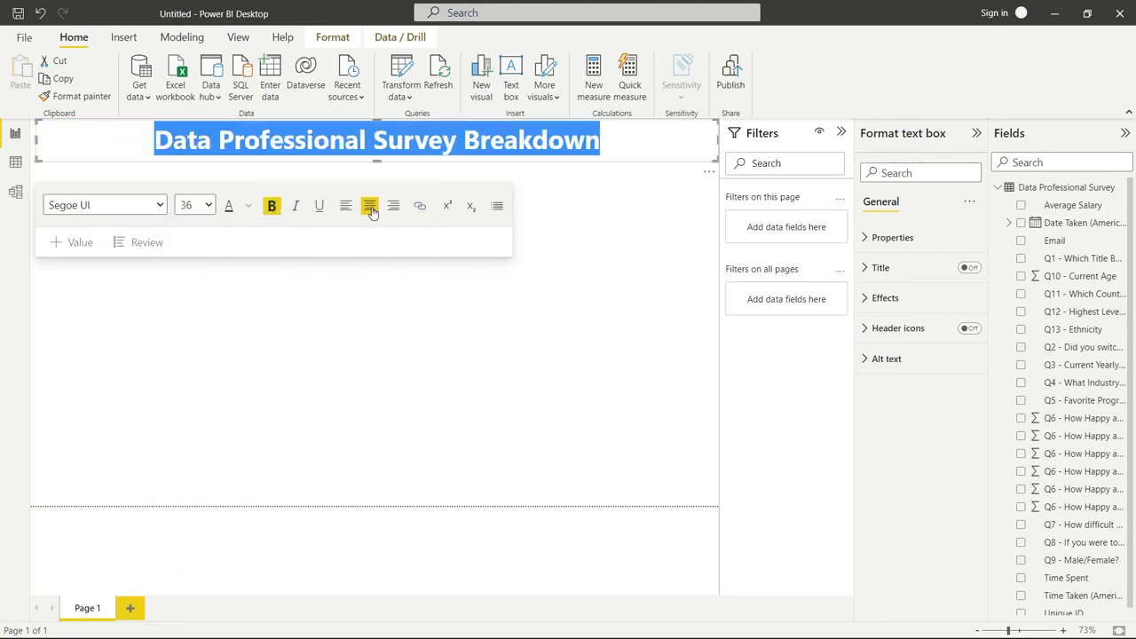
Step: Give the title box a light blue background under Effects
{"action": "left_click", "coordinate": [664, 173]}
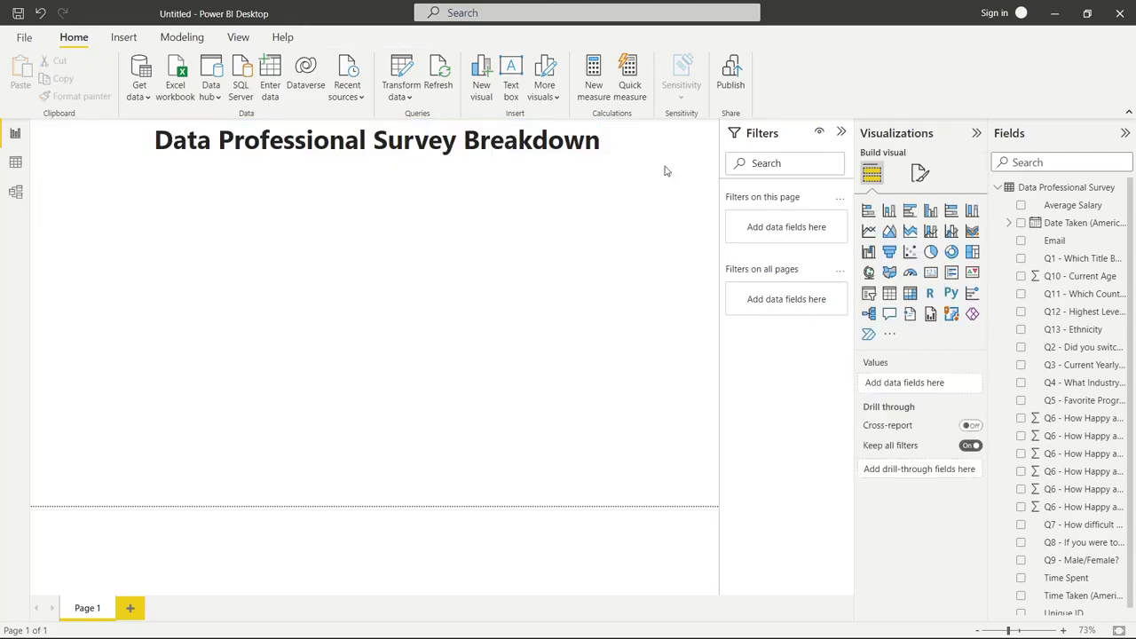
{"action": "left_click", "coordinate": [661, 141]}
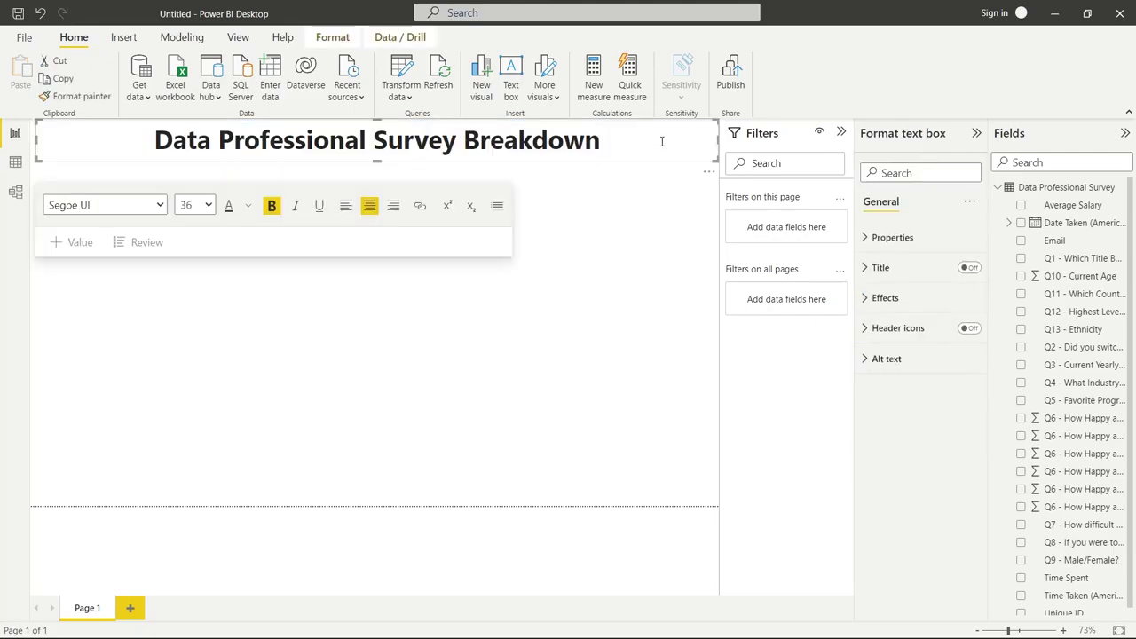
{"action": "left_click", "coordinate": [867, 300]}
{"action": "left_click", "coordinate": [895, 366]}
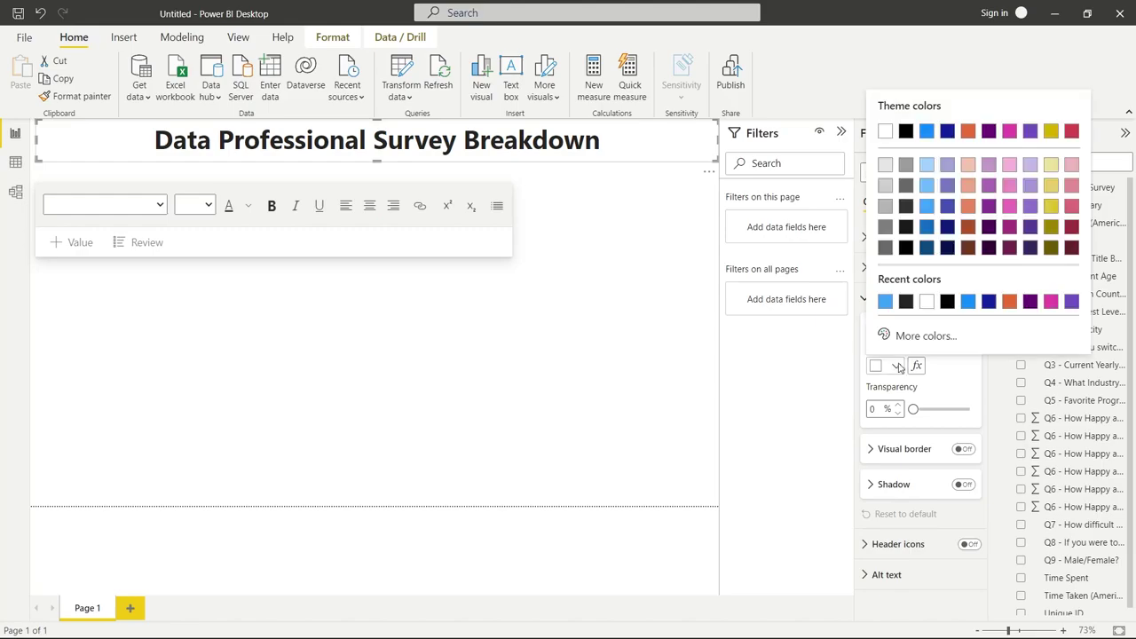
{"action": "left_click", "coordinate": [924, 232]}
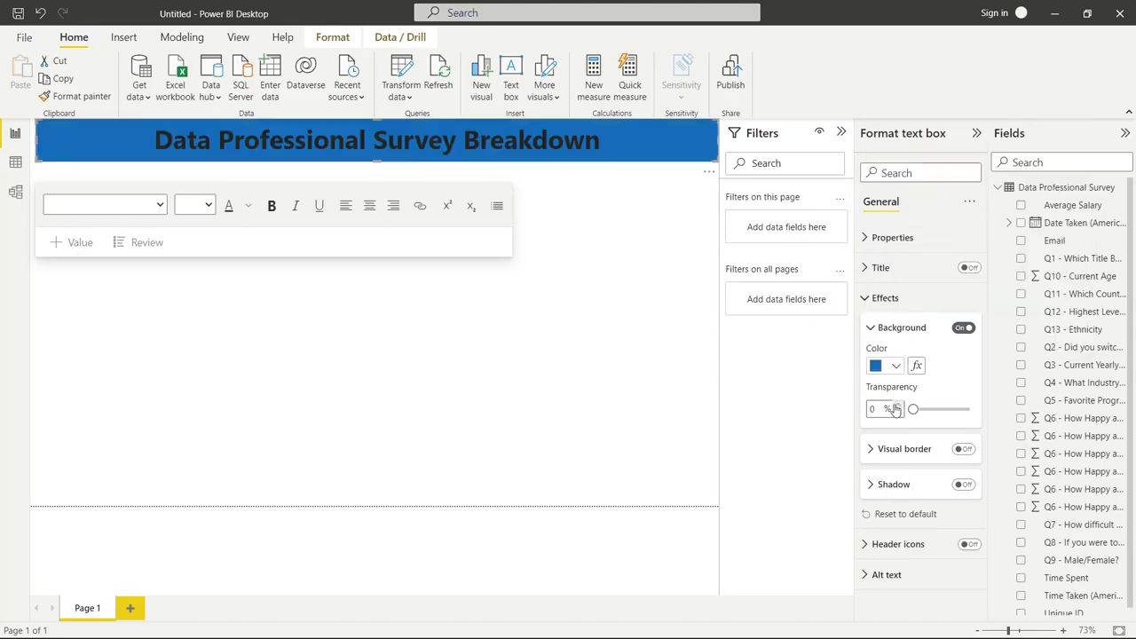
{"action": "left_click", "coordinate": [896, 365]}
{"action": "left_click", "coordinate": [926, 207]}
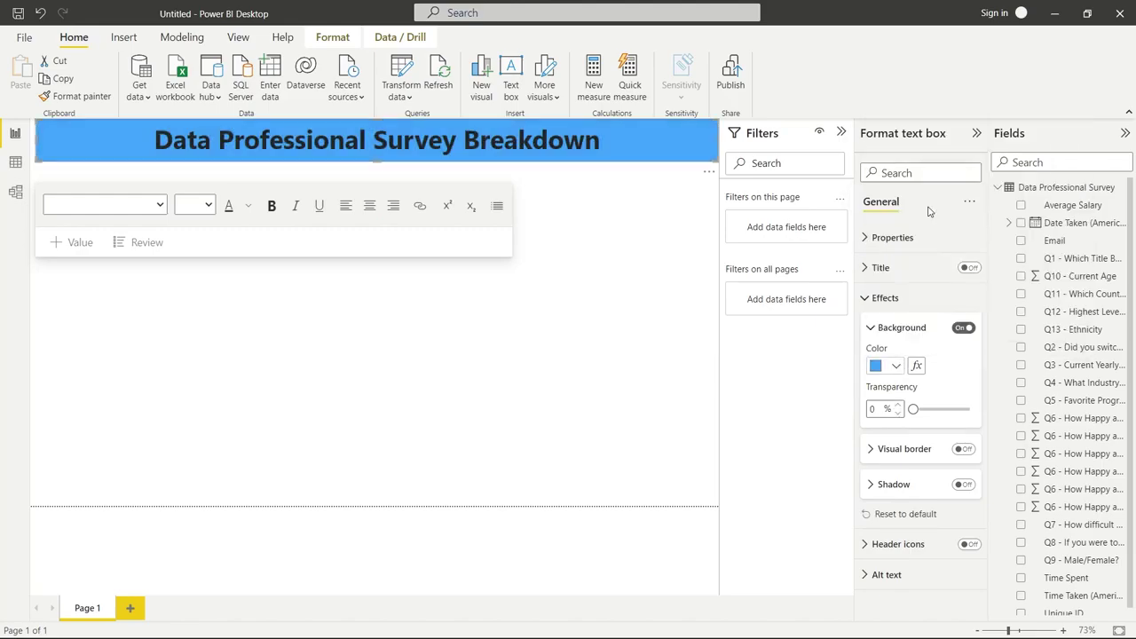
Step: Remove bold from the title text
{"action": "left_click_drag", "start_coordinate": [600, 144], "coordinate": [152, 142]}
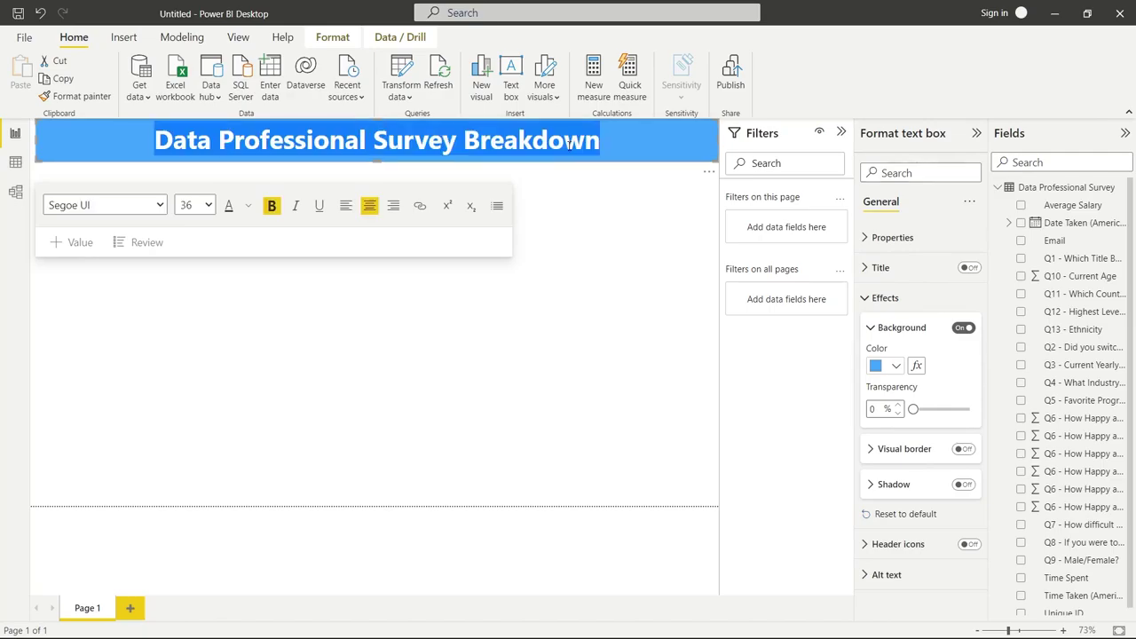
{"action": "left_click", "coordinate": [272, 217]}
{"action": "left_click", "coordinate": [286, 287]}
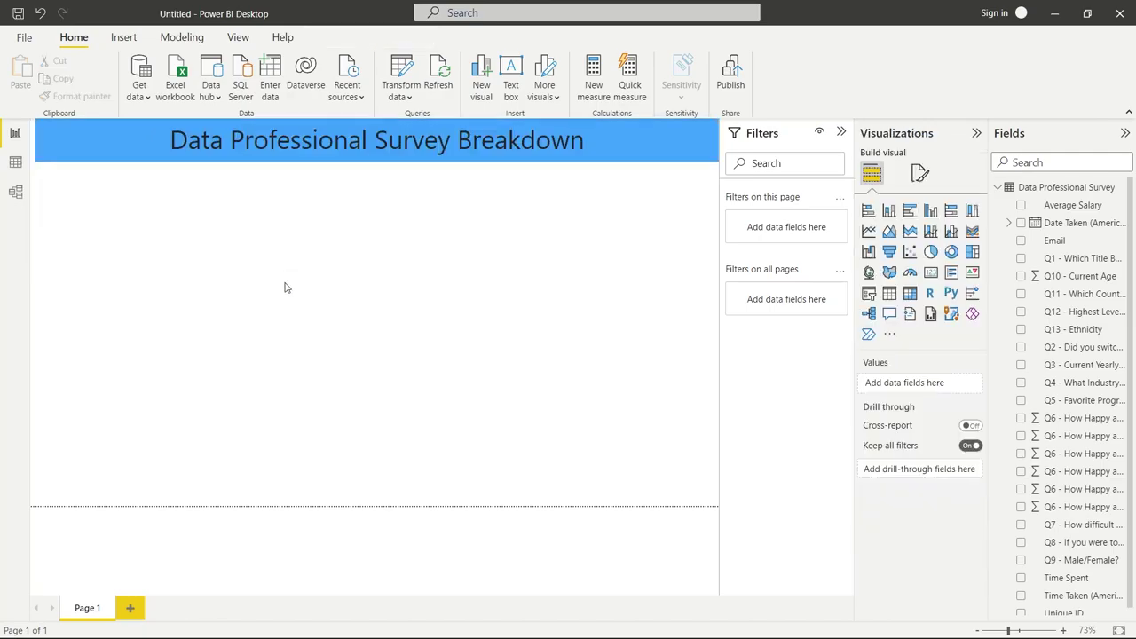
{"action": "left_click", "coordinate": [379, 153]}
Step: Add a new card showing the distinct count of Unique ID (630)
{"action": "left_click", "coordinate": [380, 272]}
{"action": "left_click", "coordinate": [930, 273]}
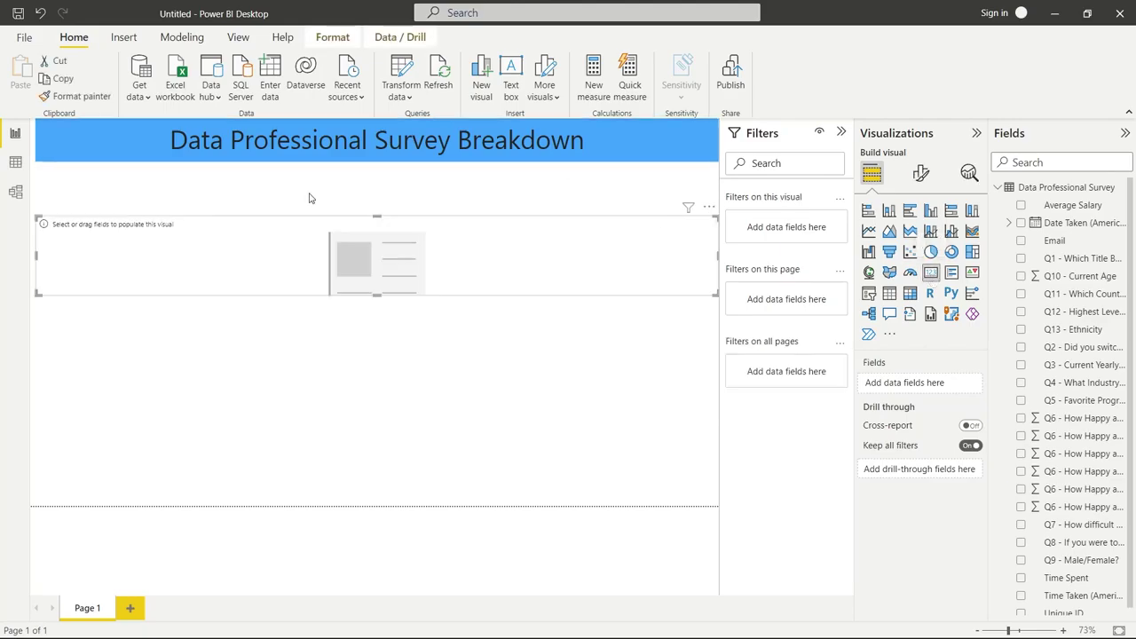
{"action": "left_click_drag", "start_coordinate": [35, 255], "coordinate": [579, 253]}
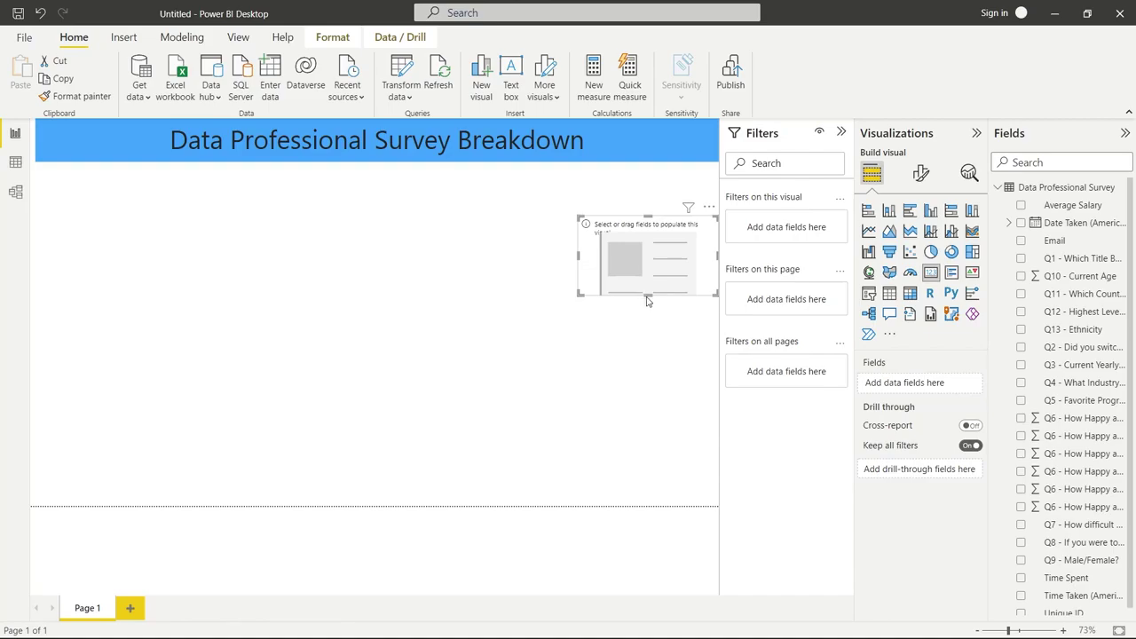
{"action": "left_click_drag", "start_coordinate": [647, 301], "coordinate": [647, 305]}
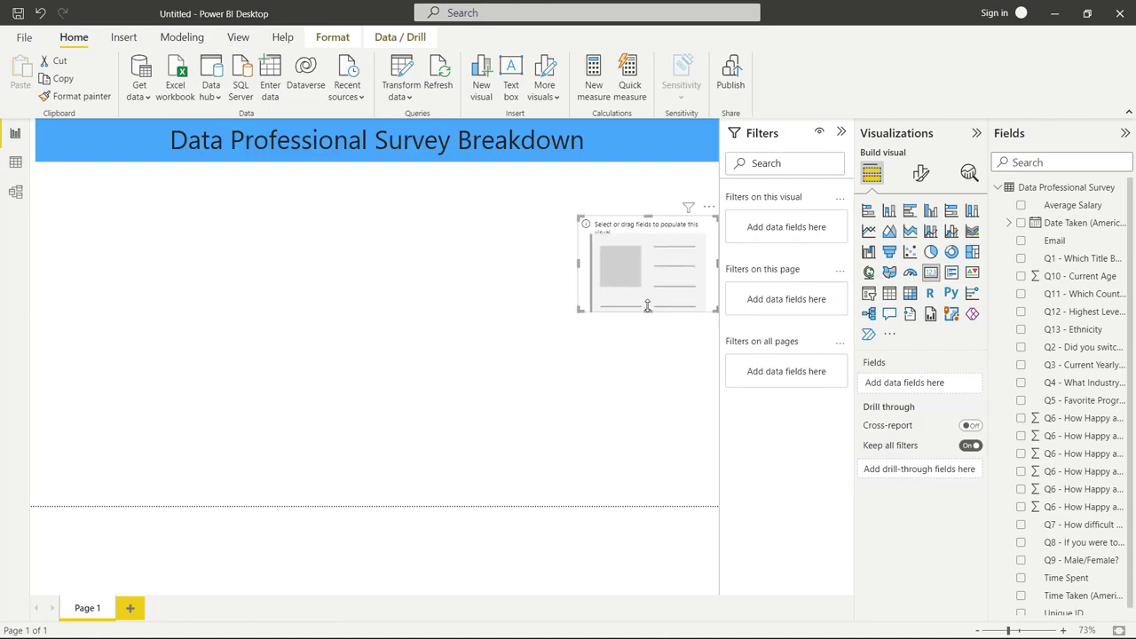
{"action": "scroll", "coordinate": [1079, 306], "scroll_direction": "down", "scroll_amount": 1}
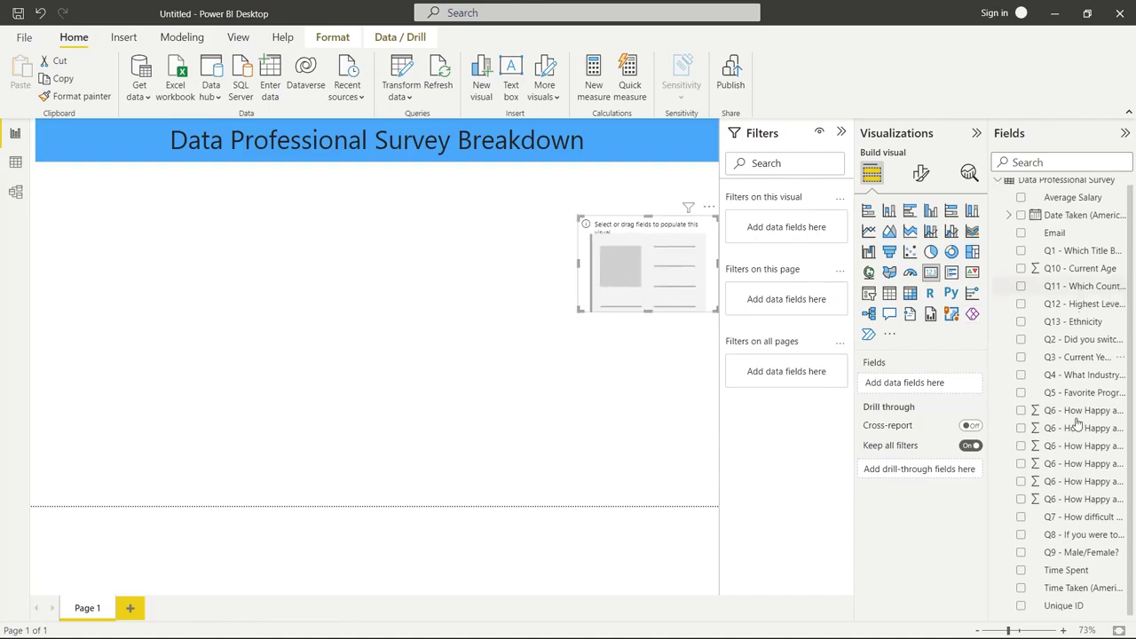
{"action": "left_click", "coordinate": [1022, 606]}
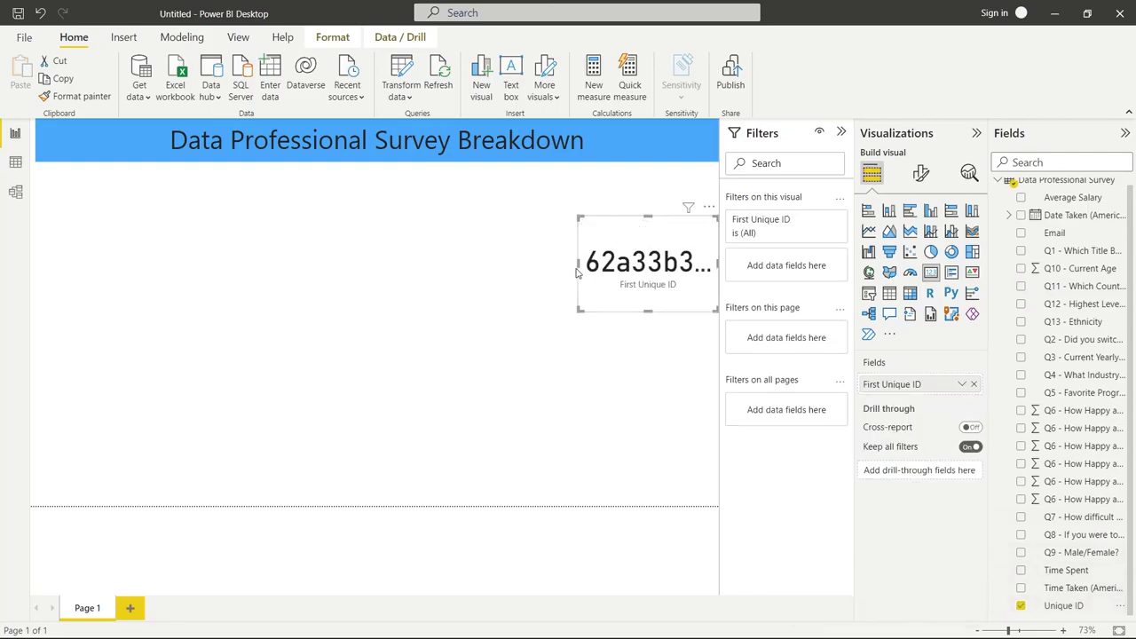
{"action": "left_click", "coordinate": [962, 385]}
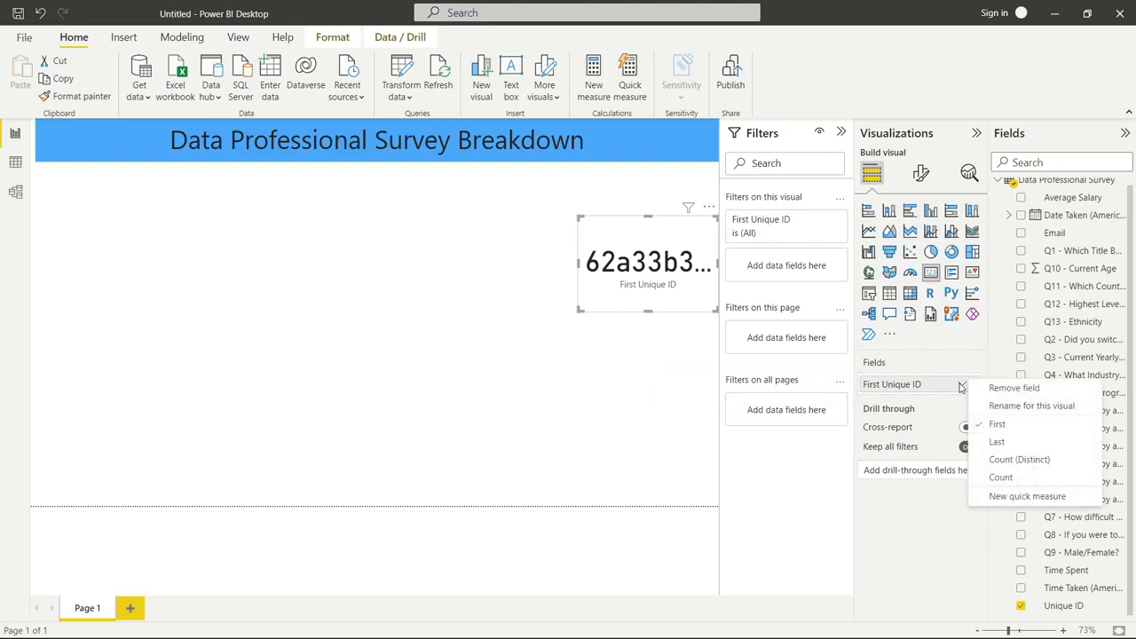
{"action": "left_click", "coordinate": [1020, 460]}
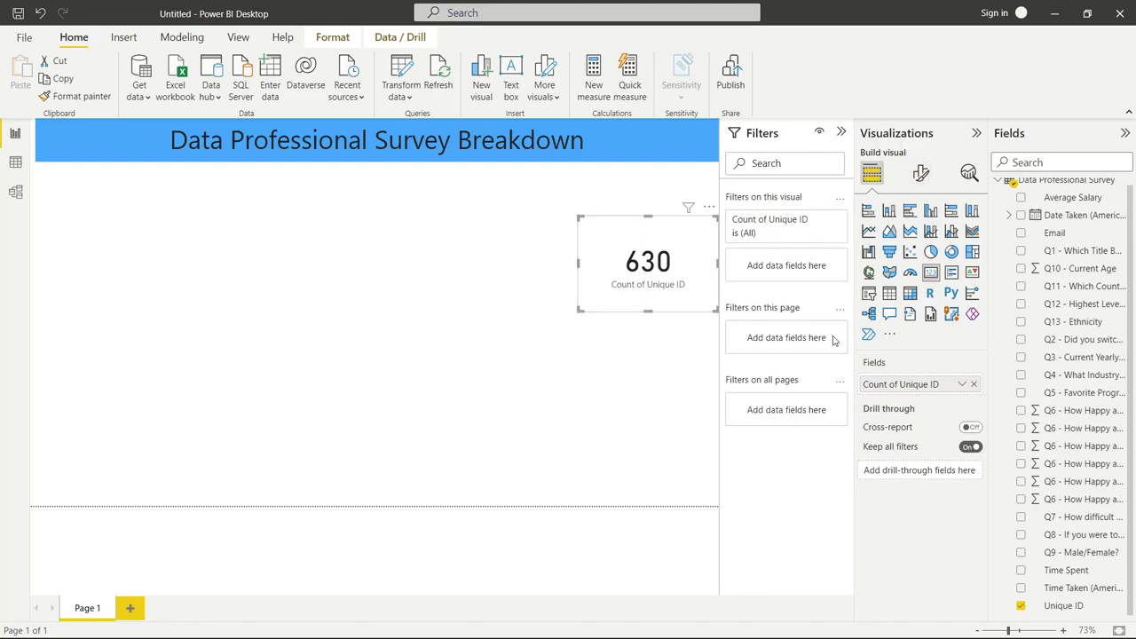
Step: Label the card 'Count of Survey Takers' and move it just below the title banner
{"action": "left_click", "coordinate": [962, 385]}
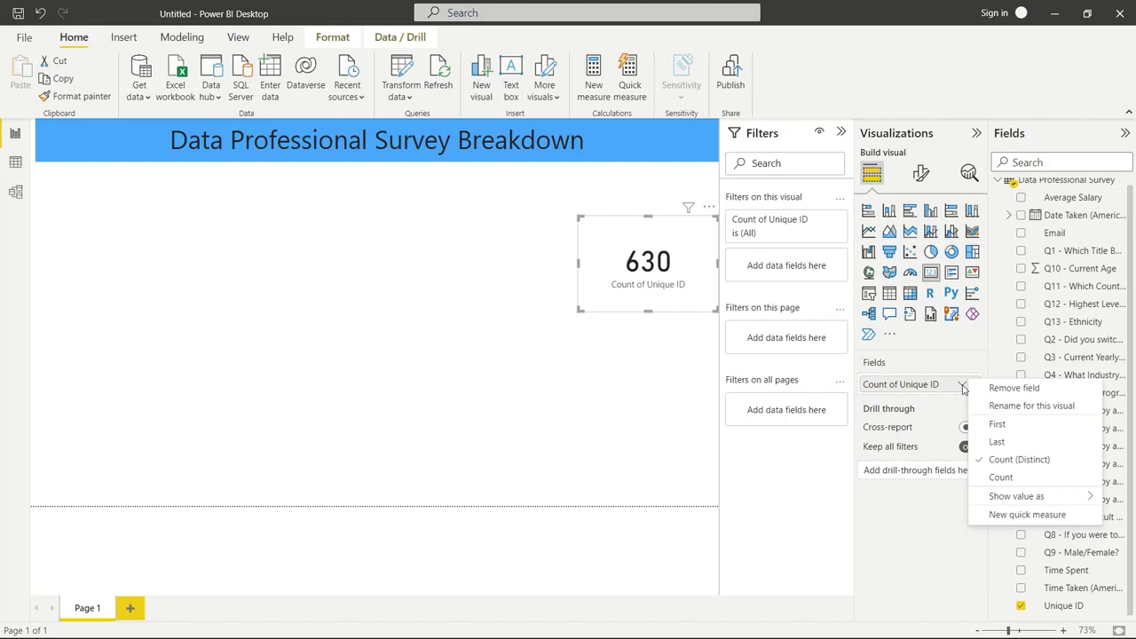
{"action": "left_click", "coordinate": [1012, 408]}
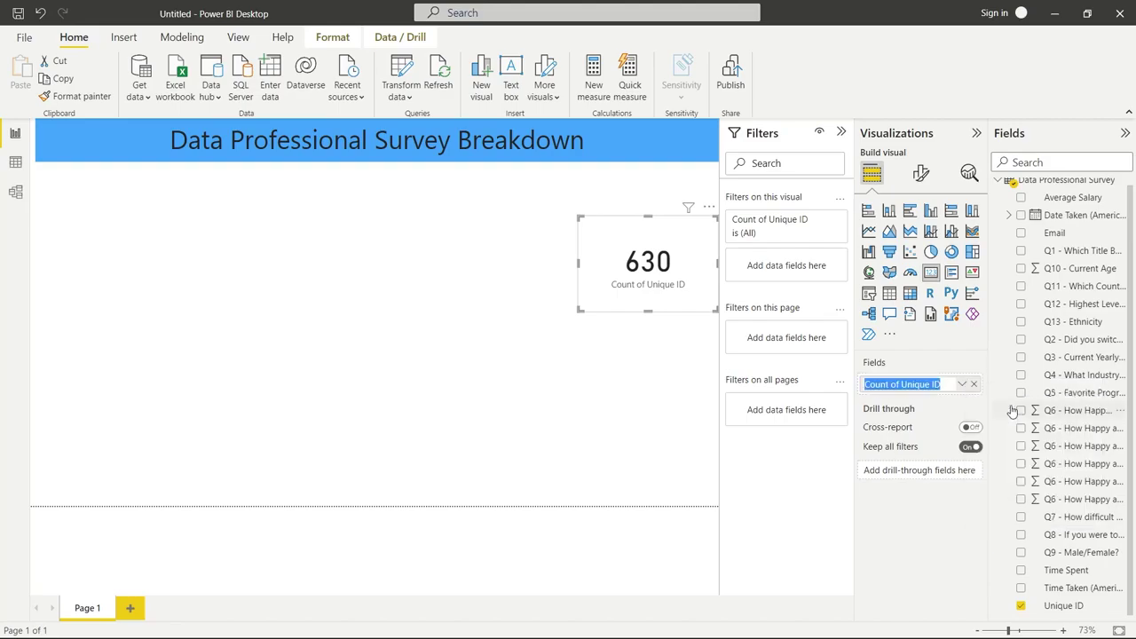
{"action": "left_click", "coordinate": [944, 382]}
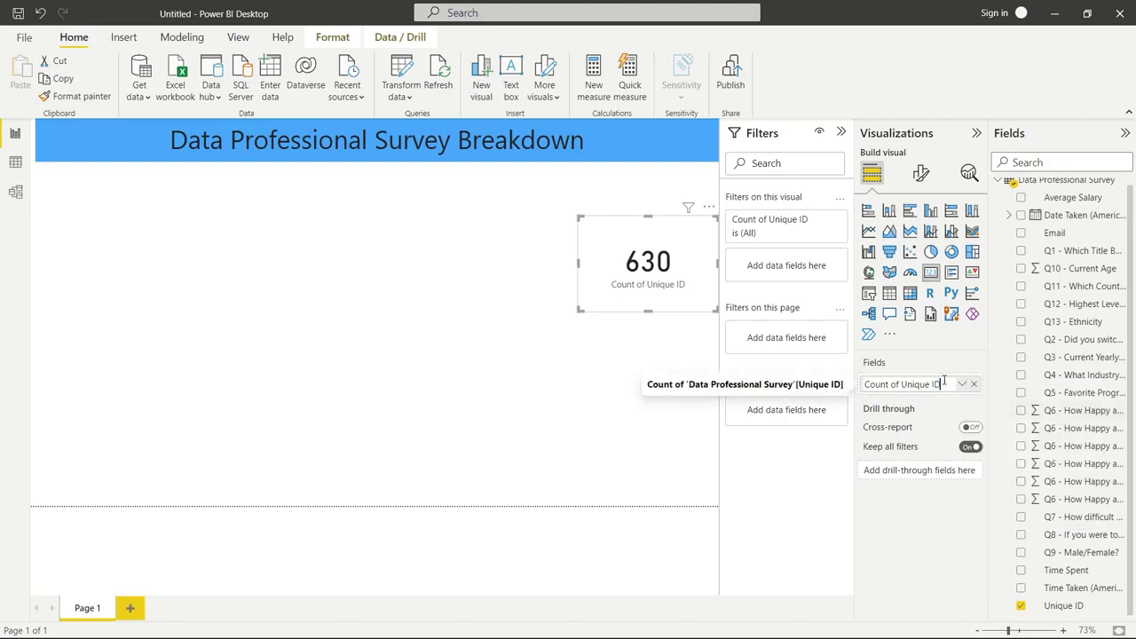
{"action": "left_click_drag", "start_coordinate": [944, 383], "coordinate": [903, 385]}
{"action": "type", "text": "Survey"}
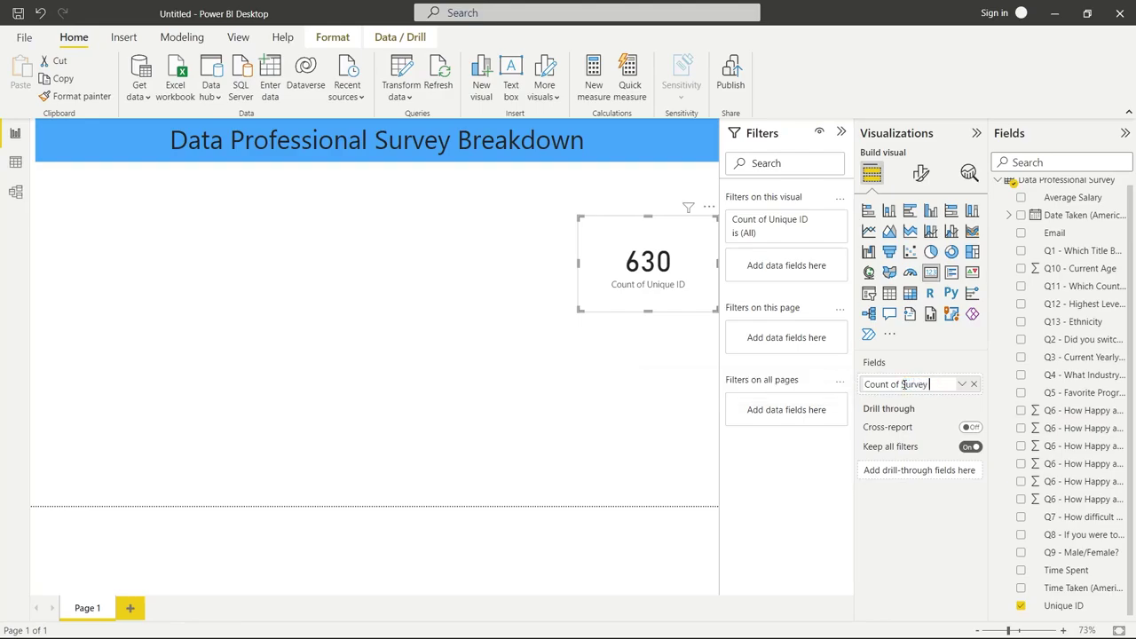
{"action": "type", "text": " Takers"}
{"action": "key", "text": "Return"}
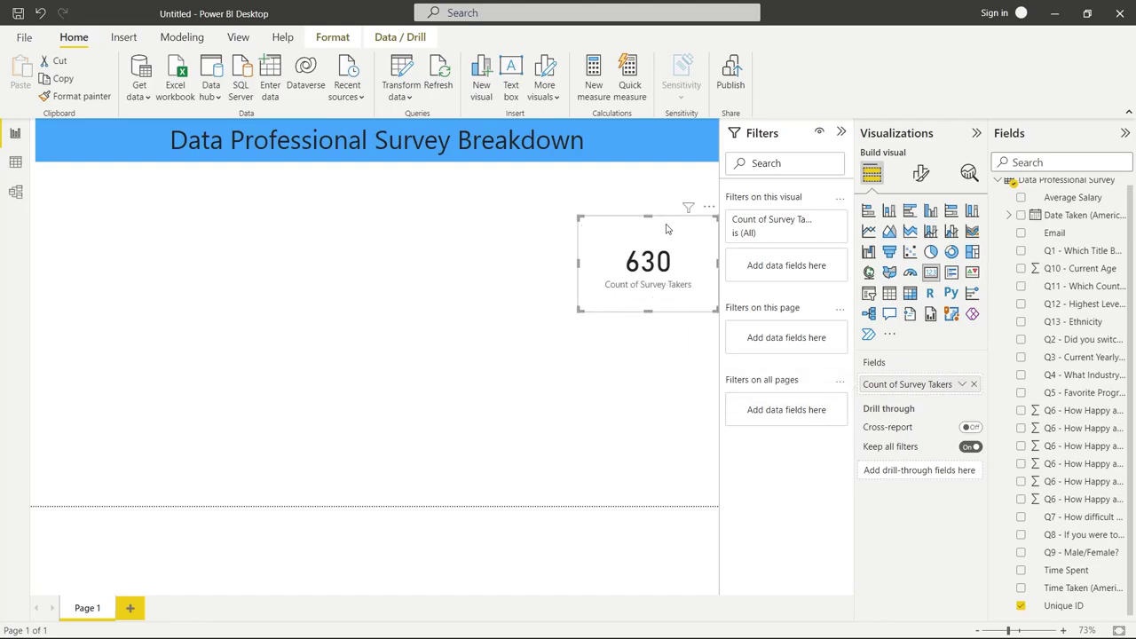
{"action": "left_click_drag", "start_coordinate": [668, 229], "coordinate": [533, 176]}
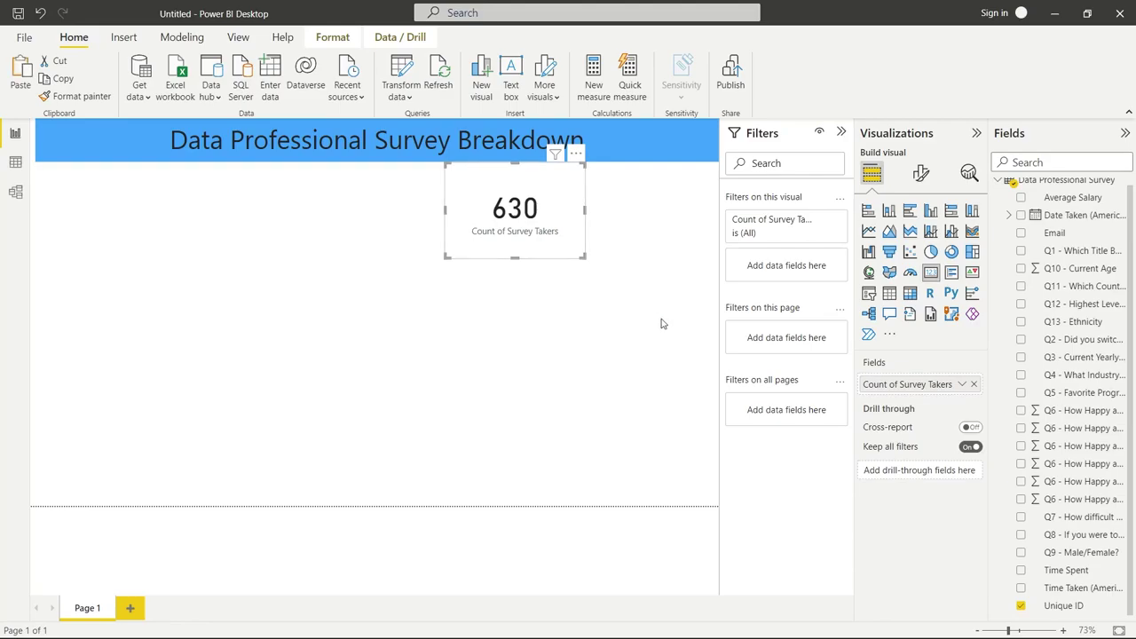
Step: Insert a new card-sized visual beside the 630 card, nudging the 630 card slightly right
{"action": "left_click", "coordinate": [662, 321]}
{"action": "left_click", "coordinate": [931, 273]}
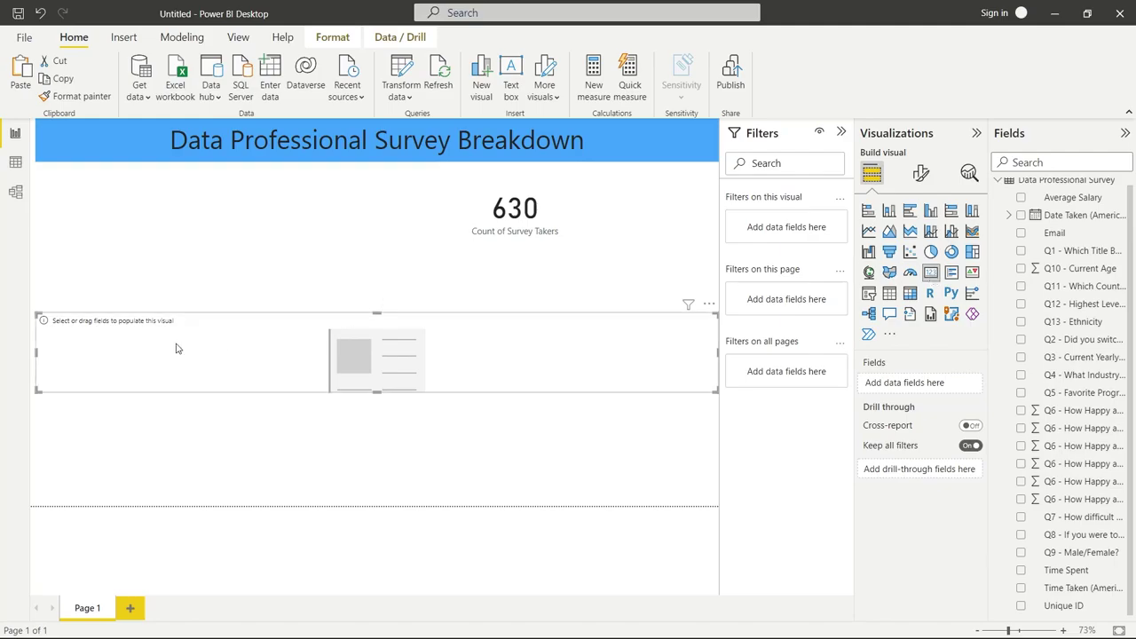
{"action": "left_click_drag", "start_coordinate": [35, 350], "coordinate": [651, 204]}
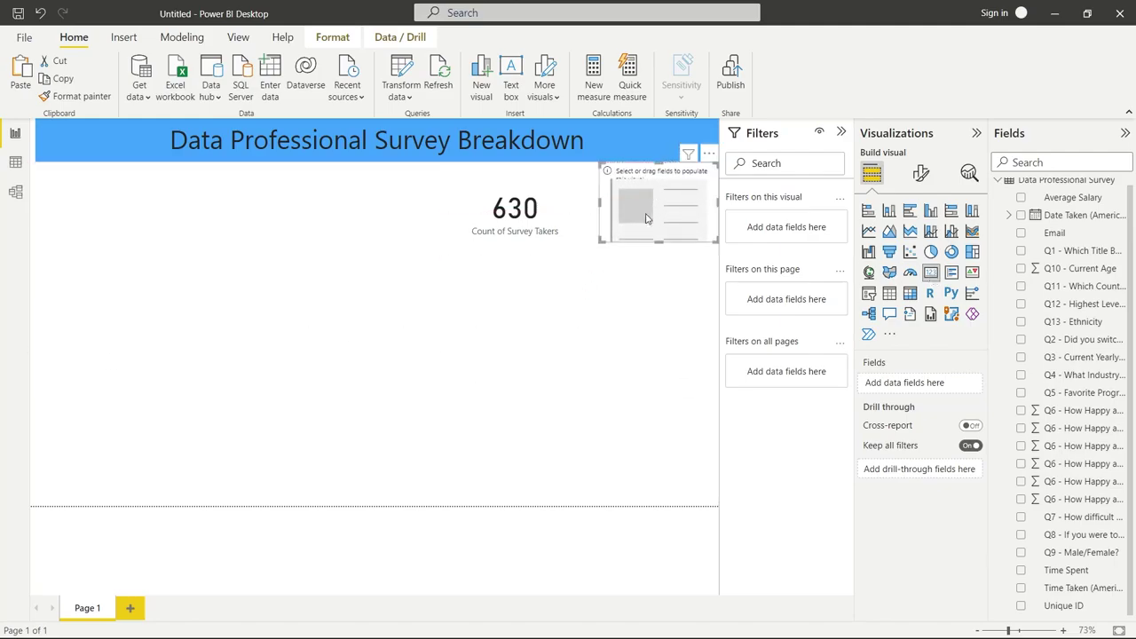
{"action": "left_click", "coordinate": [558, 224]}
{"action": "left_click", "coordinate": [623, 238]}
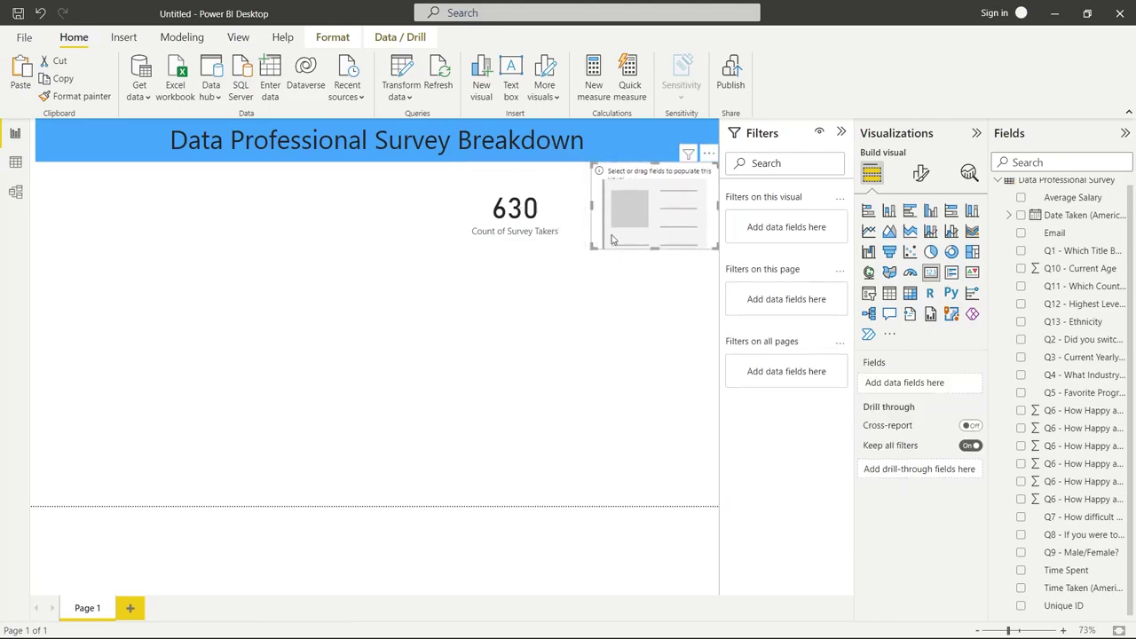
{"action": "left_click", "coordinate": [557, 231]}
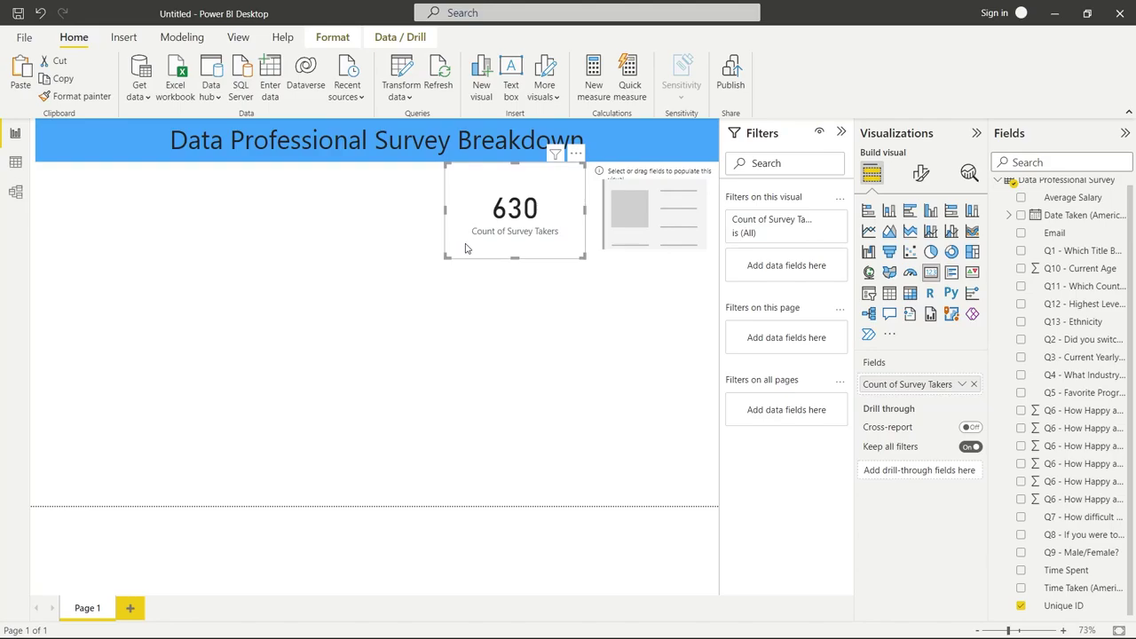
{"action": "left_click_drag", "start_coordinate": [465, 248], "coordinate": [473, 250]}
{"action": "left_click", "coordinate": [634, 229]}
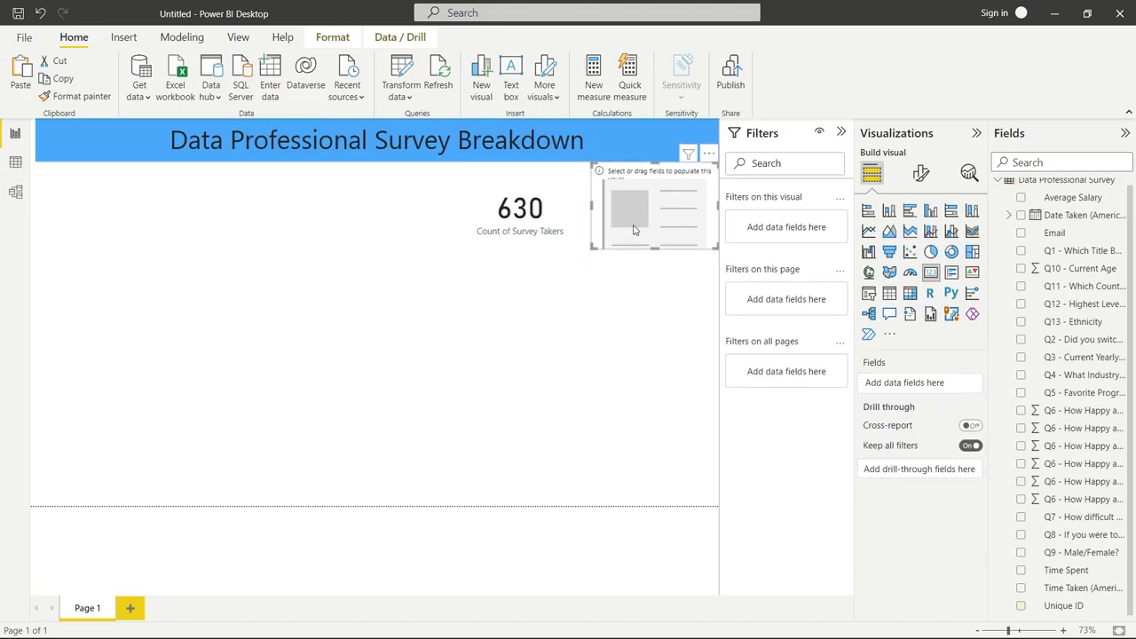
Step: Show the average of Q10 - Current Age (29.87), labelled 'Average Age of Survey Taker'
{"action": "left_click", "coordinate": [1021, 269]}
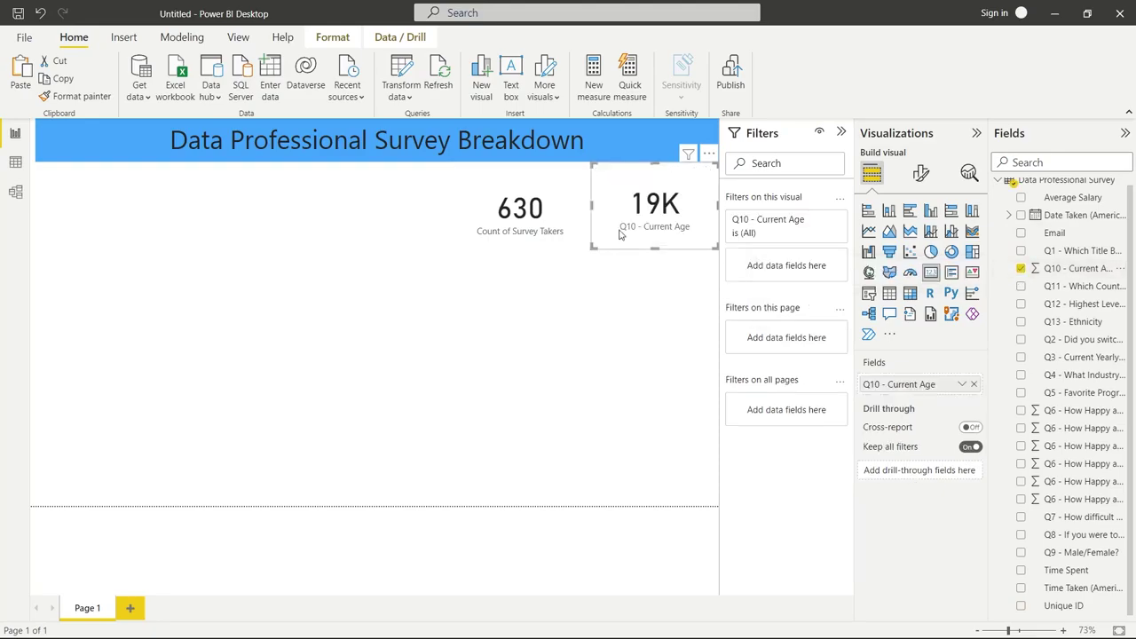
{"action": "left_click", "coordinate": [962, 383]}
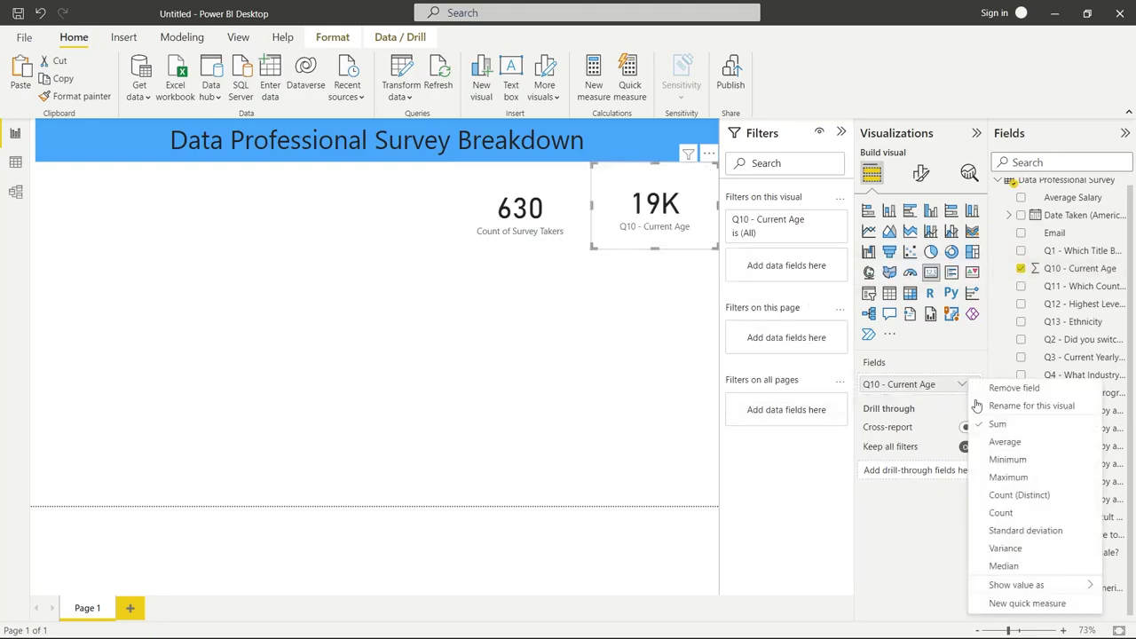
{"action": "left_click", "coordinate": [1005, 443]}
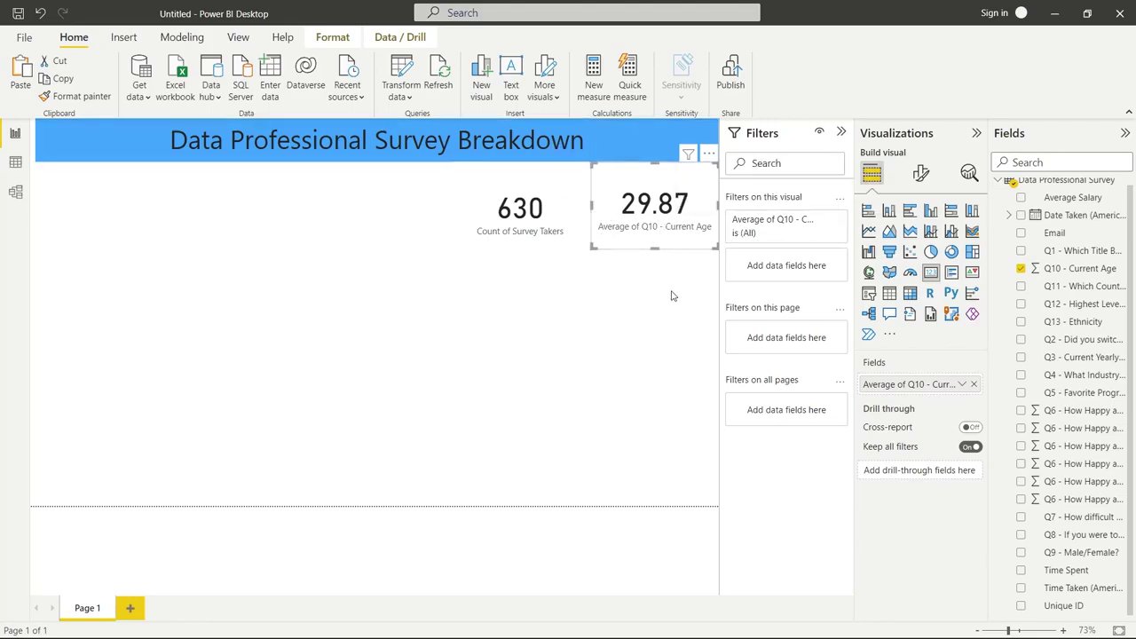
{"action": "left_click", "coordinate": [962, 383]}
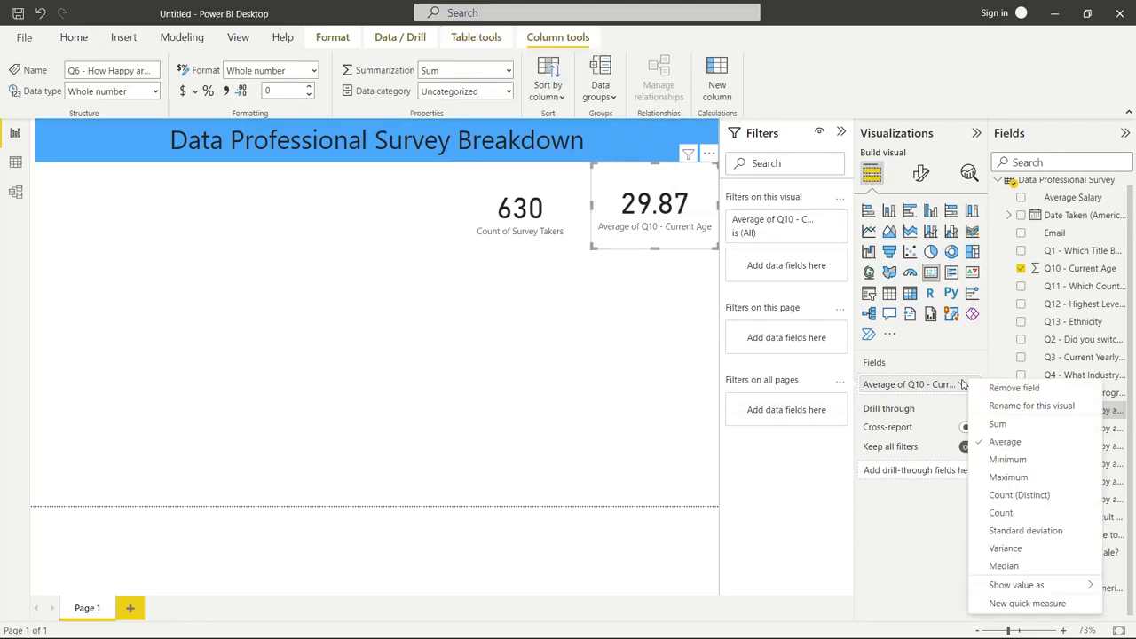
{"action": "left_click", "coordinate": [1017, 406]}
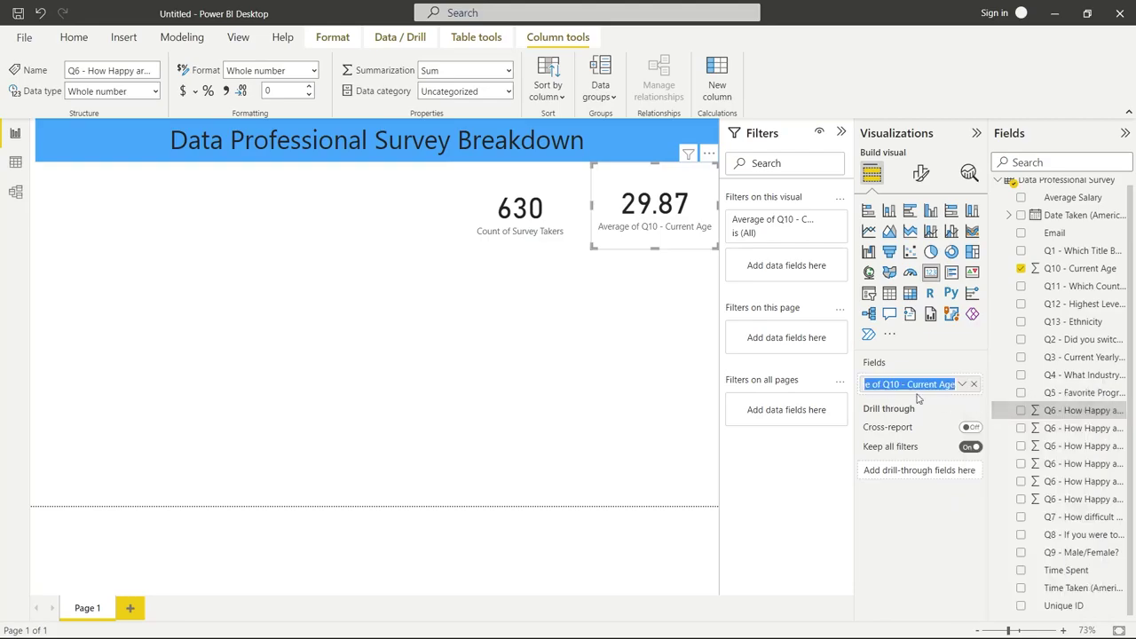
{"action": "type", "text": "Average"}
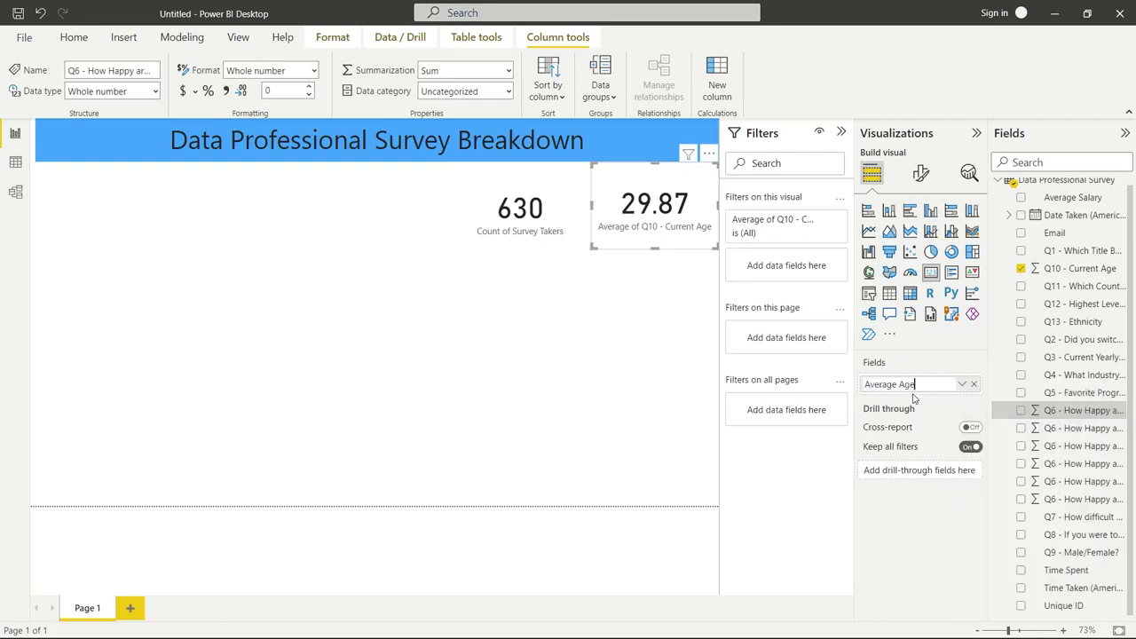
{"action": "type", "text": "rbey Ta"}
{"action": "key", "text": "BackSpace"}
{"action": "key", "text": "BackSpace"}
{"action": "key", "text": "BackSpace"}
{"action": "key", "text": "BackSpace"}
{"action": "key", "text": "BackSpace"}
{"action": "key", "text": "BackSpace"}
{"action": "type", "text": "vey Taker"}
{"action": "key", "text": "Return"}
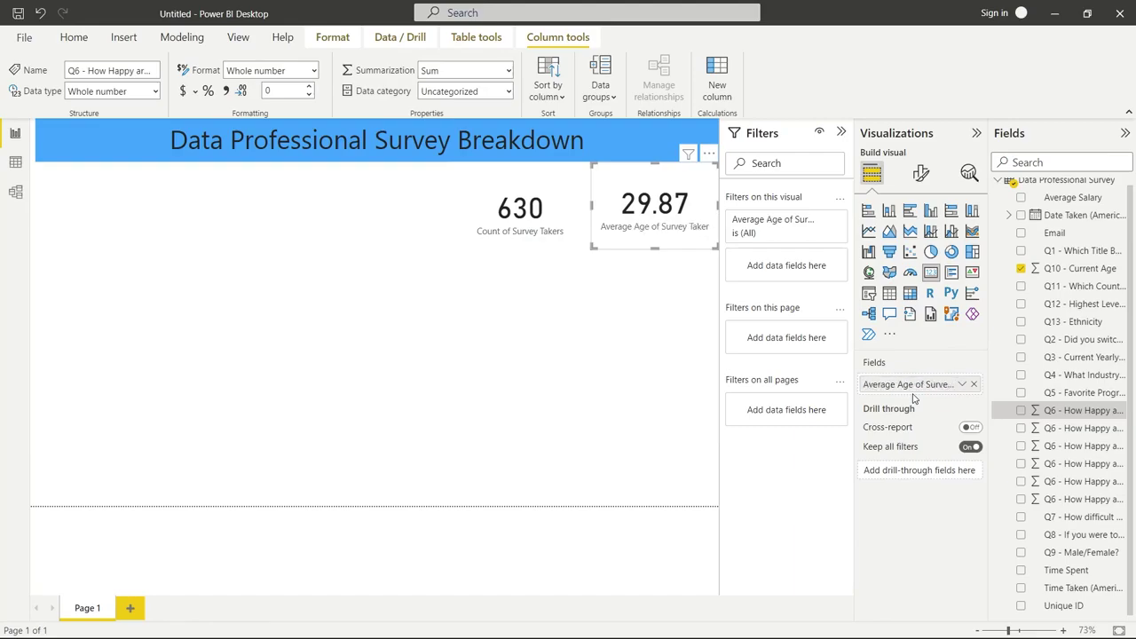
Step: Check the 630 count card sits level with the 29.87 average age card, then deselect
{"action": "left_click", "coordinate": [639, 339]}
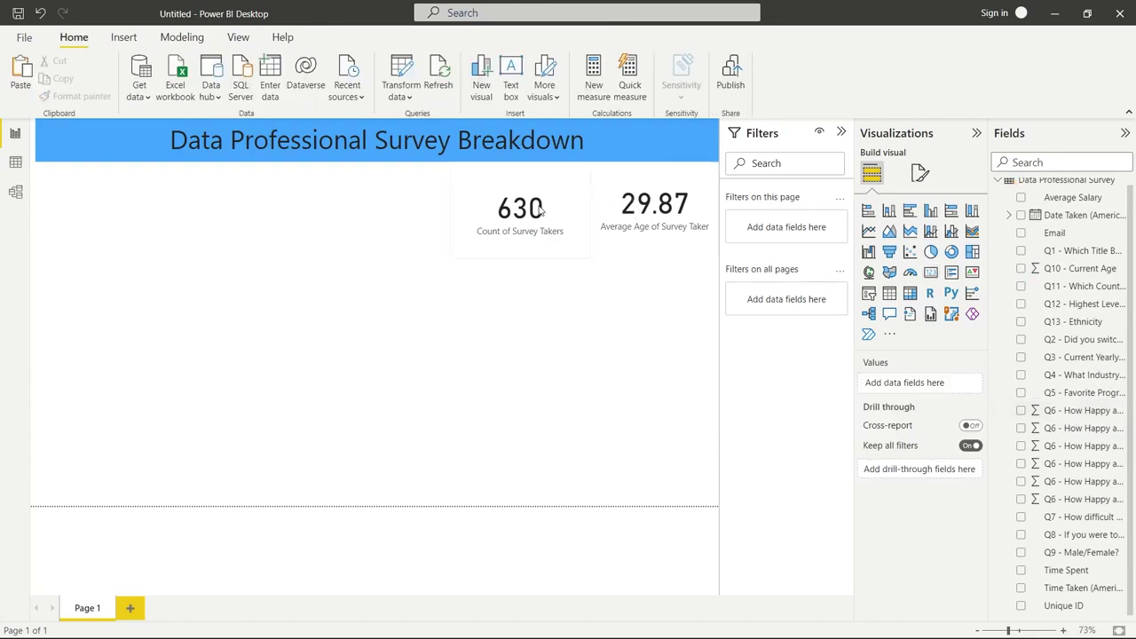
{"action": "left_click", "coordinate": [624, 238]}
{"action": "left_click", "coordinate": [527, 252]}
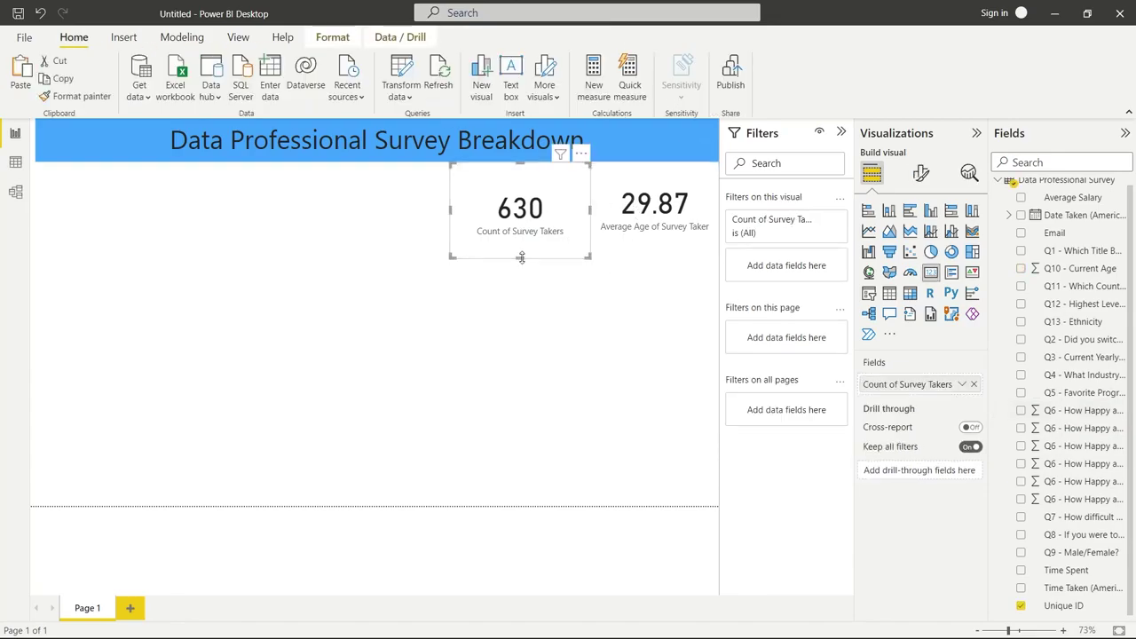
{"action": "left_click", "coordinate": [584, 268]}
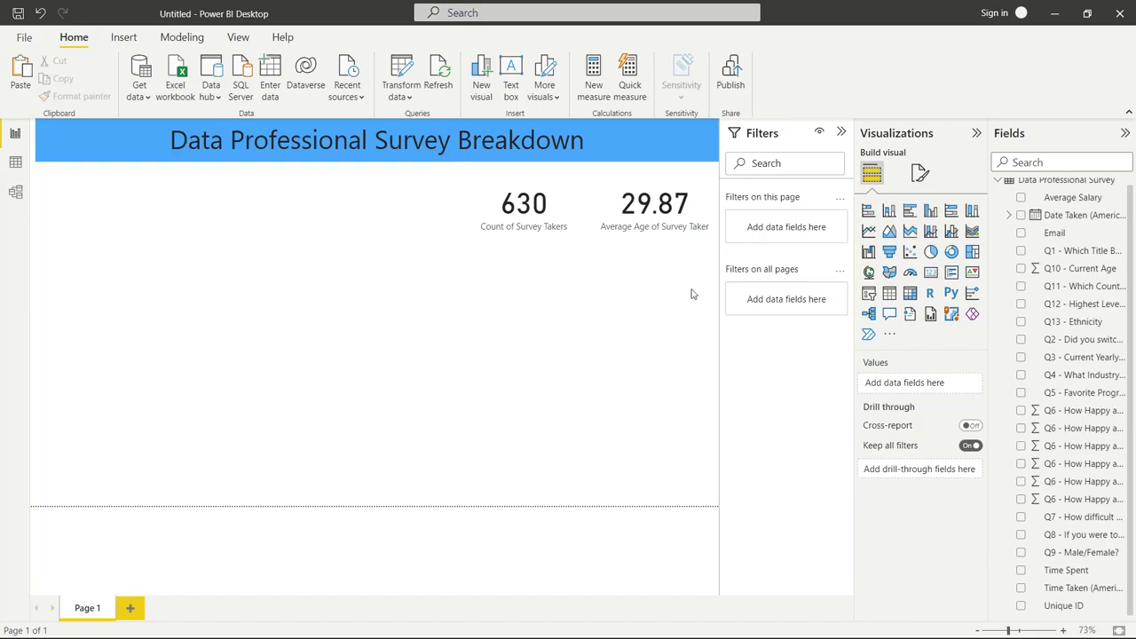
Step: Add a clustered bar chart stretching from under the cards to the page bottom
{"action": "left_click", "coordinate": [910, 211]}
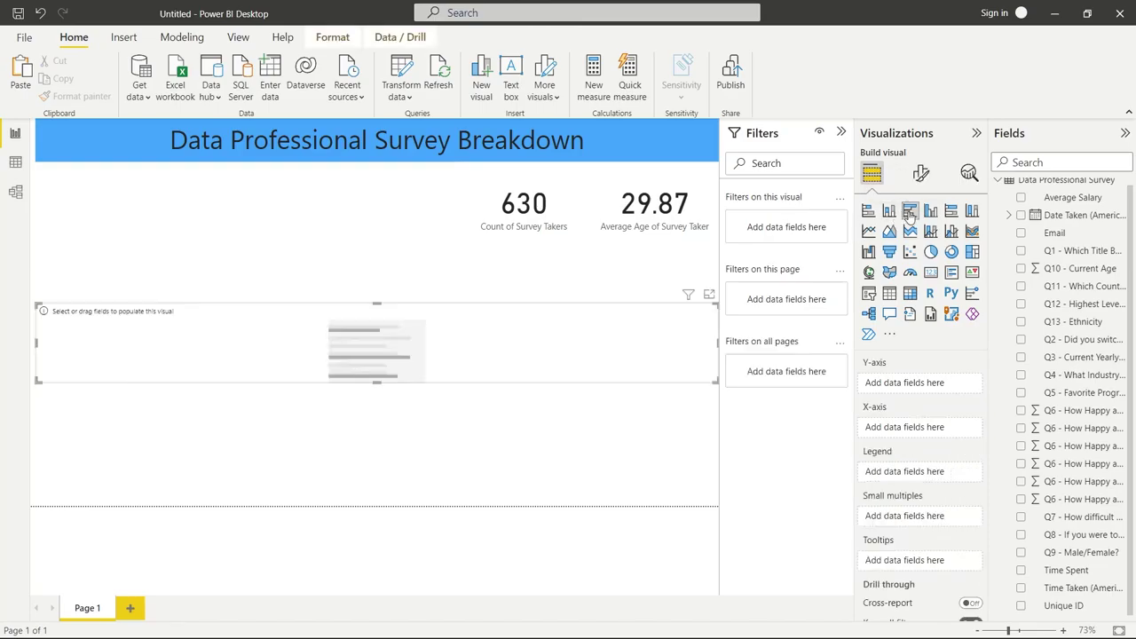
{"action": "left_click_drag", "start_coordinate": [378, 382], "coordinate": [399, 517]}
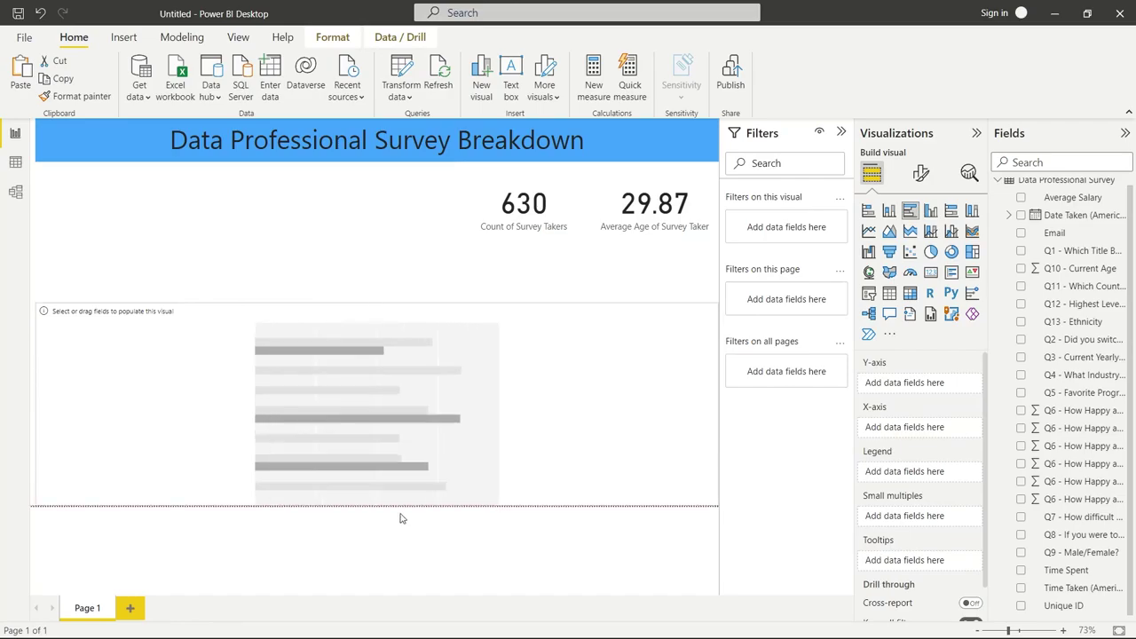
{"action": "left_click_drag", "start_coordinate": [382, 304], "coordinate": [385, 253]}
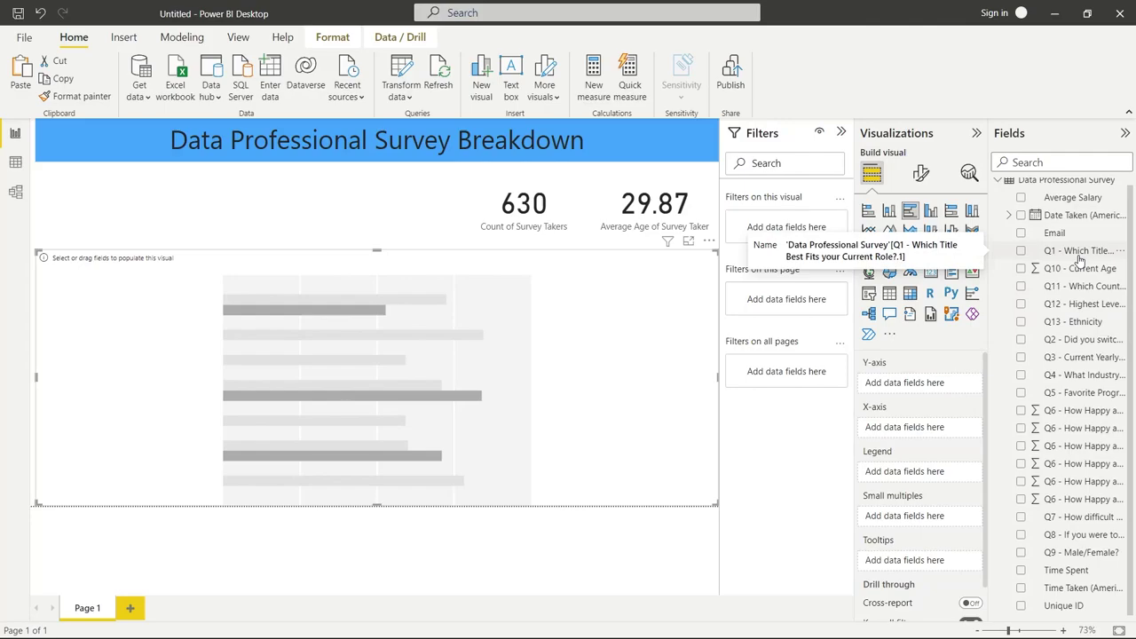
Step: Put Q1 job title on the chart's axis, removing Average Salary after it lands in Legend
{"action": "left_click", "coordinate": [1021, 251]}
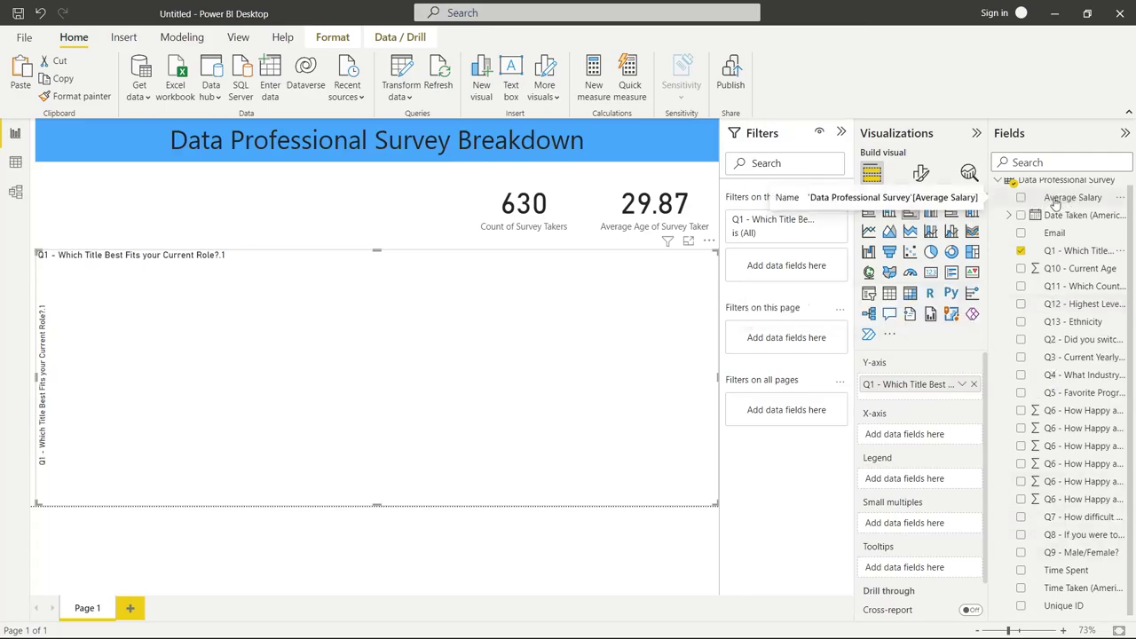
{"action": "left_click", "coordinate": [1022, 199]}
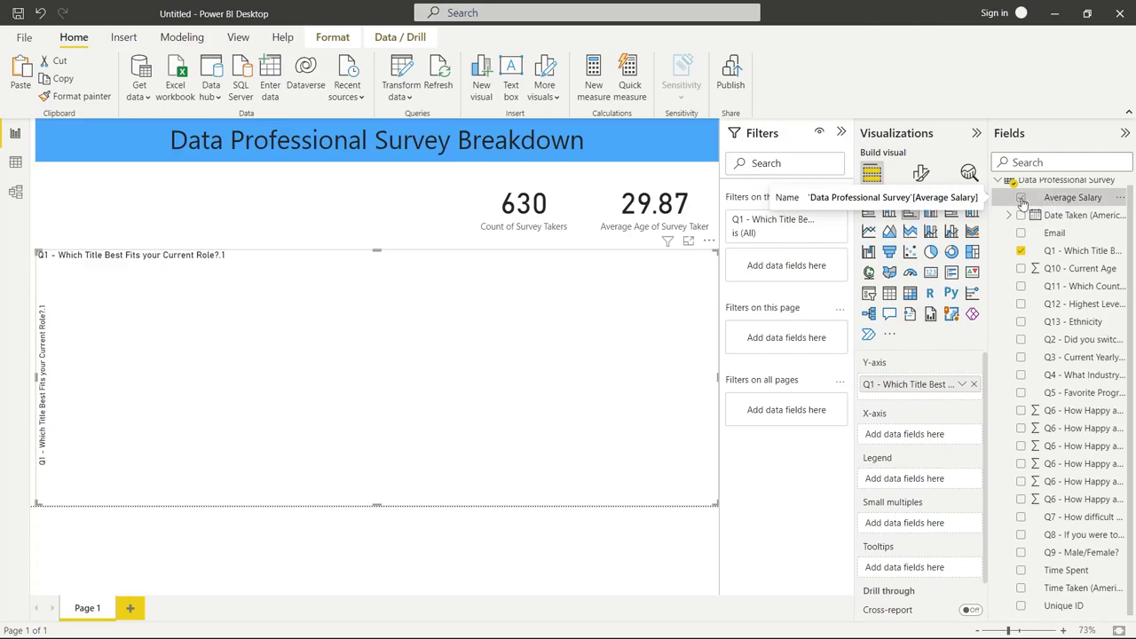
{"action": "left_click", "coordinate": [1022, 199]}
{"action": "right_click", "coordinate": [1023, 203]}
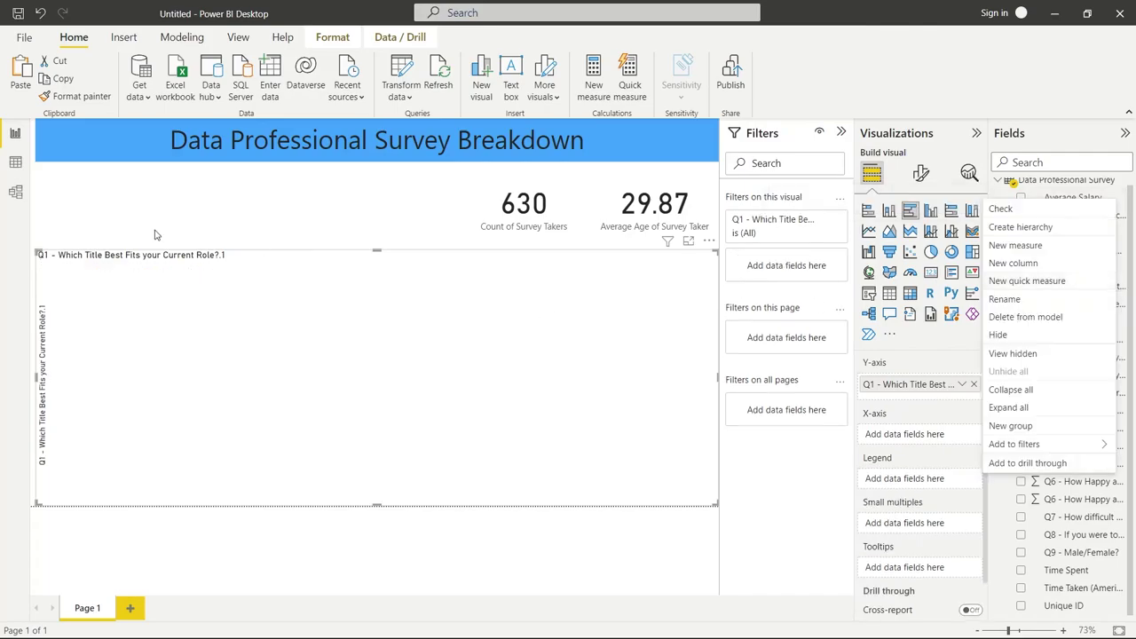
Step: In Data view, change the Average Salary column to Decimal number, then return to Report view
{"action": "left_click", "coordinate": [17, 169]}
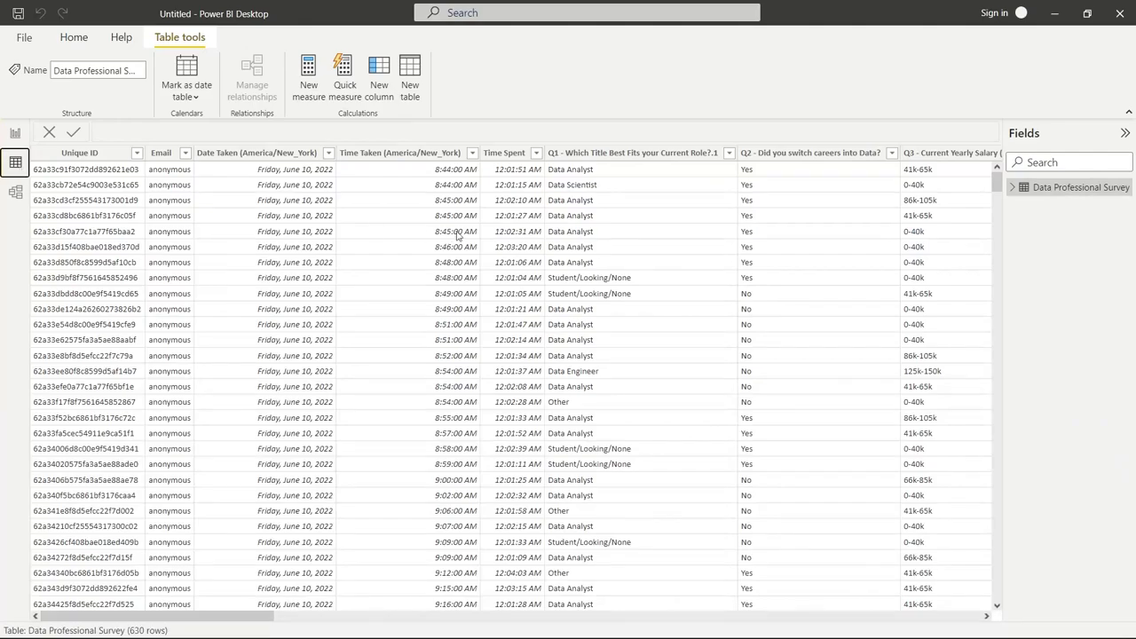
{"action": "scroll", "coordinate": [457, 236], "scroll_direction": "right", "scroll_amount": 5}
{"action": "scroll", "coordinate": [457, 236], "scroll_direction": "right", "scroll_amount": 3}
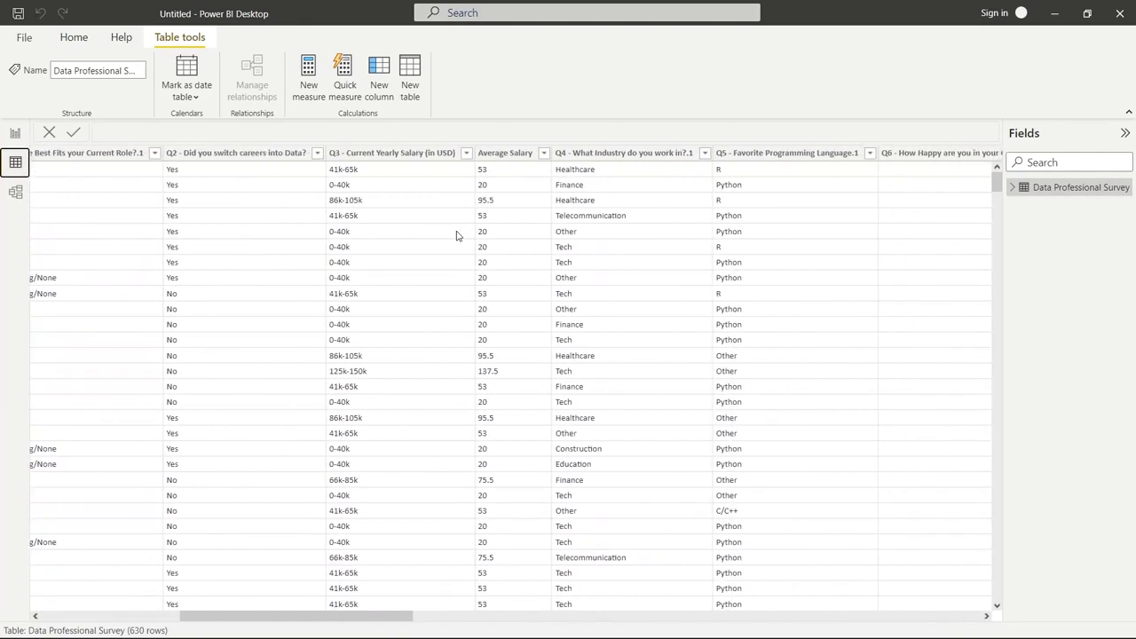
{"action": "left_click", "coordinate": [559, 153]}
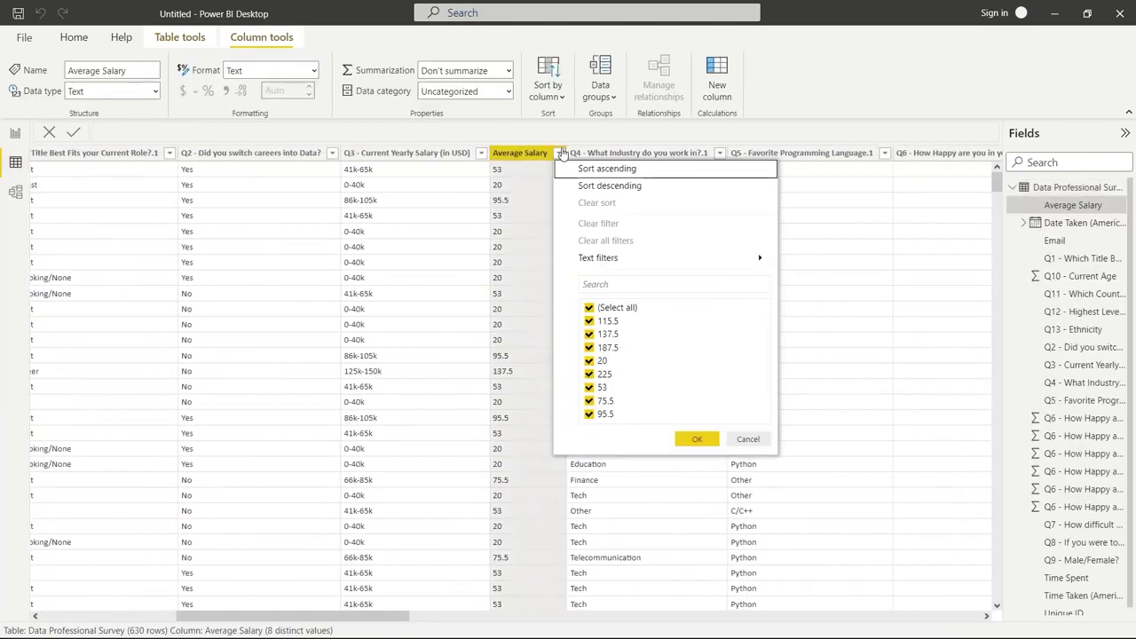
{"action": "left_click", "coordinate": [524, 156]}
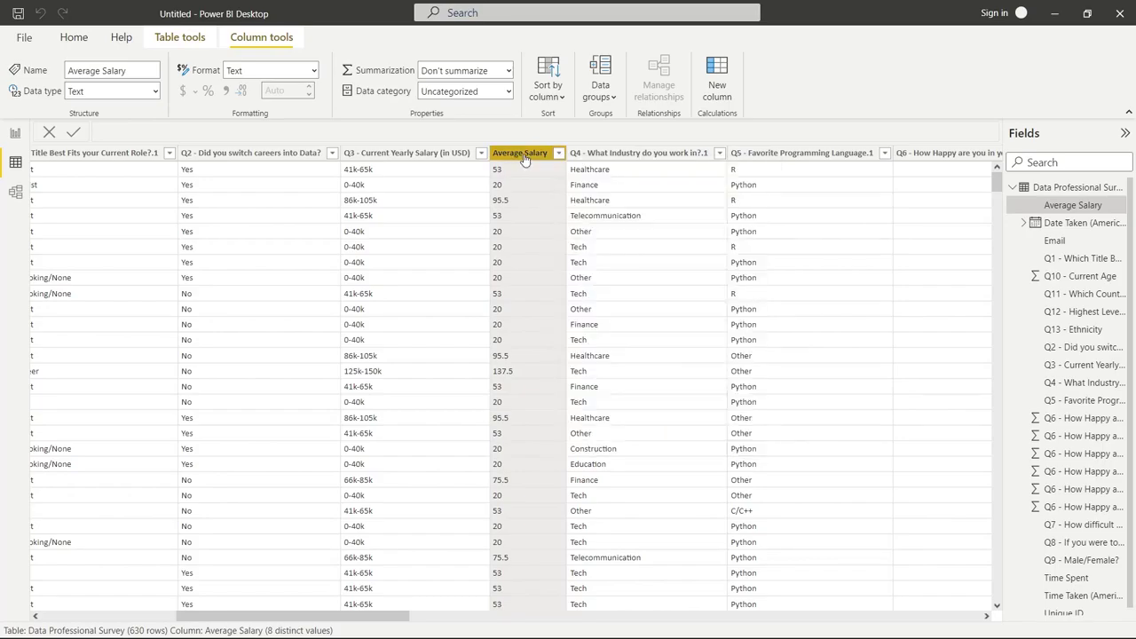
{"action": "left_click", "coordinate": [156, 92]}
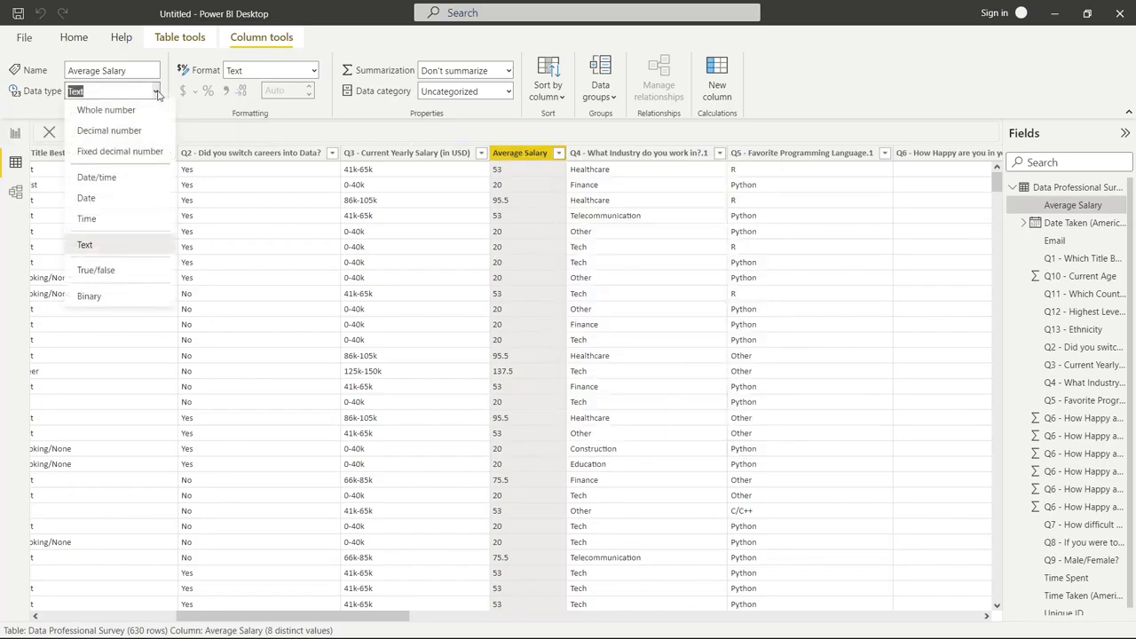
{"action": "left_click", "coordinate": [117, 132]}
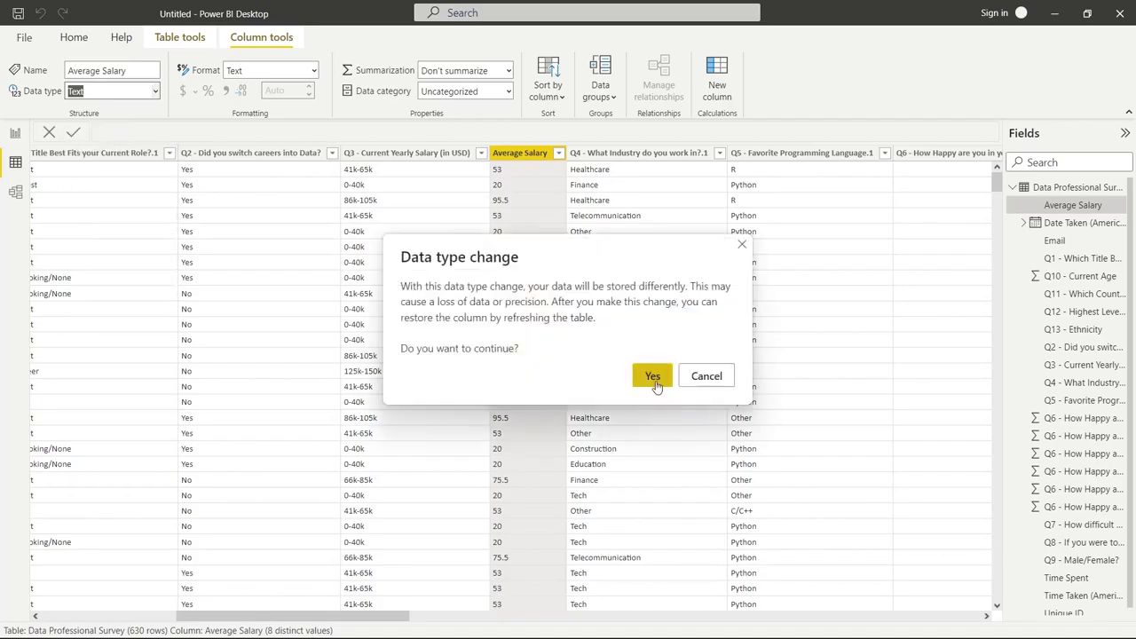
{"action": "left_click", "coordinate": [653, 376]}
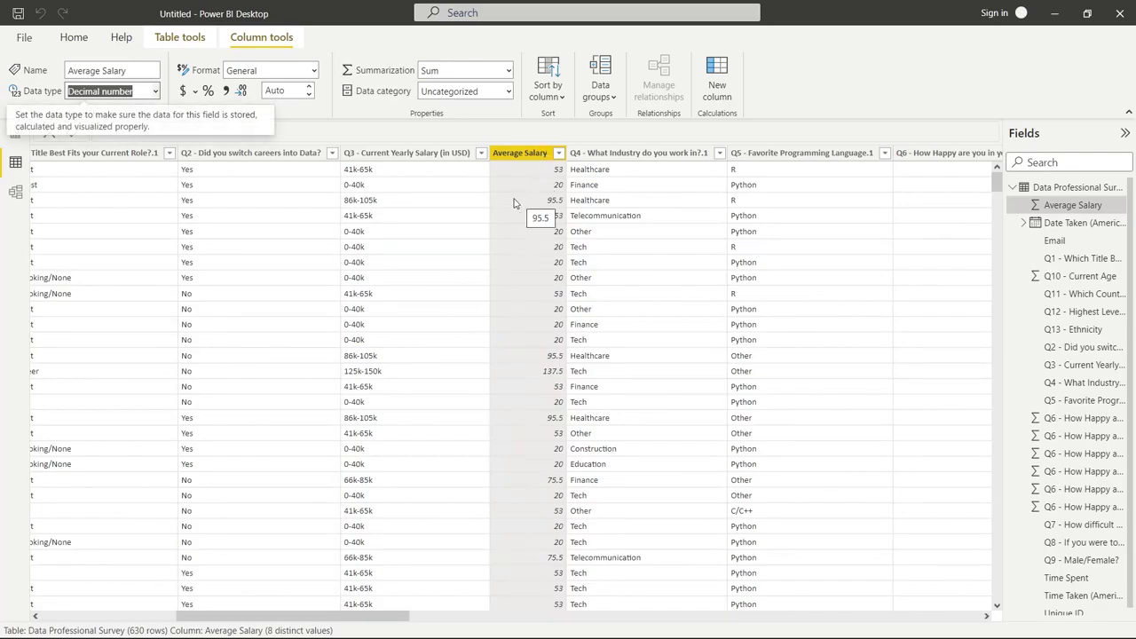
{"action": "left_click", "coordinate": [15, 135]}
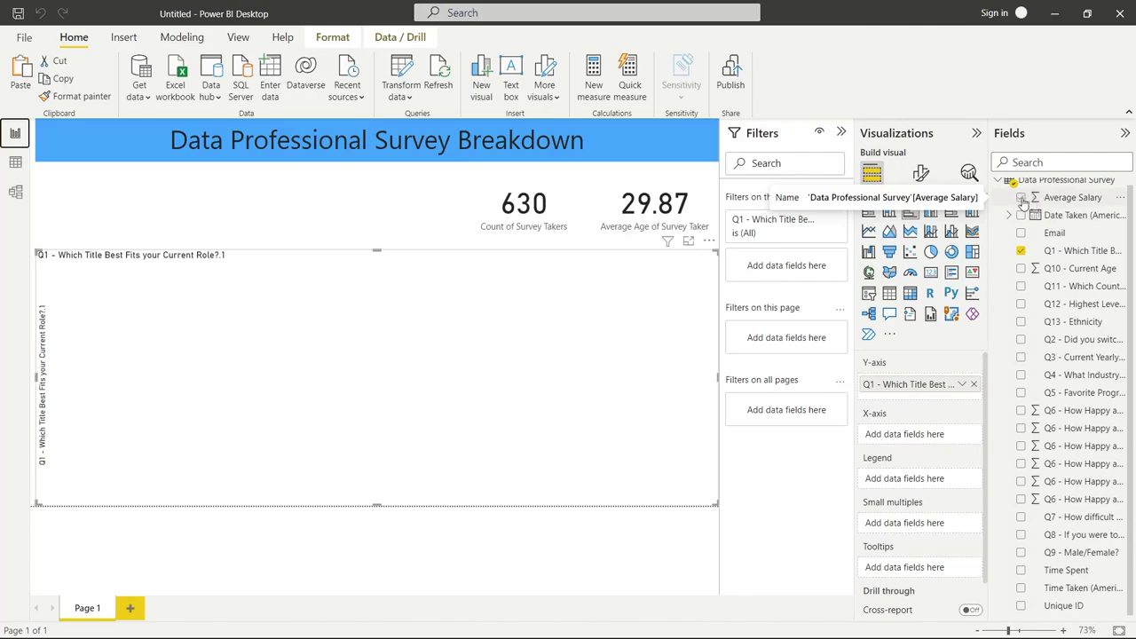
Step: Plot the average (not sum) of Average Salary for each job title
{"action": "left_click", "coordinate": [1021, 198]}
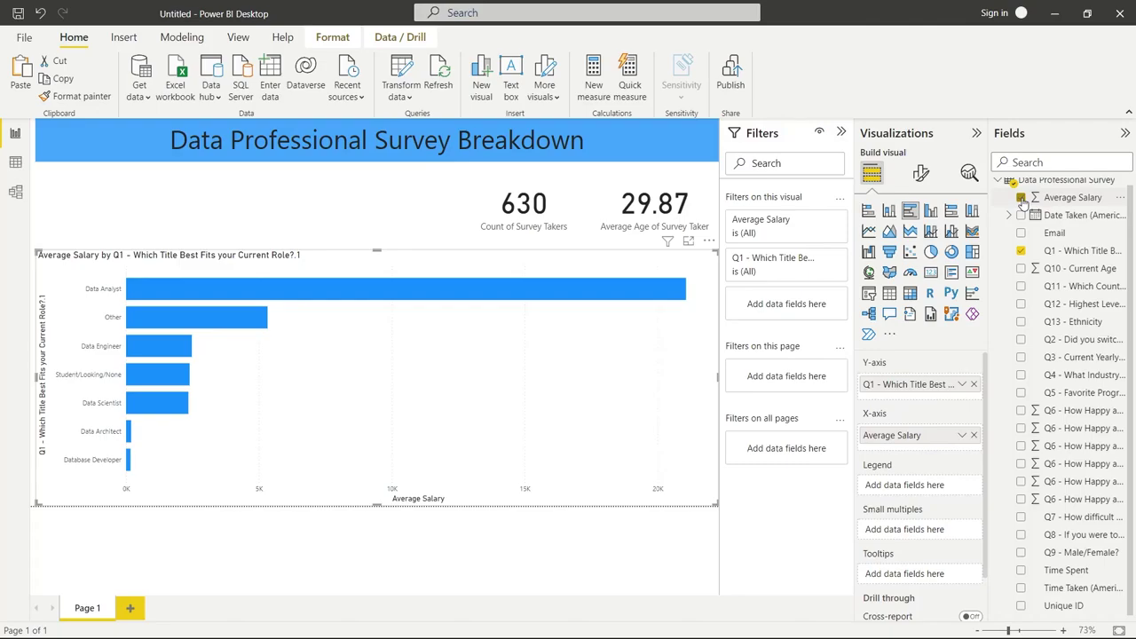
{"action": "left_click", "coordinate": [962, 436]}
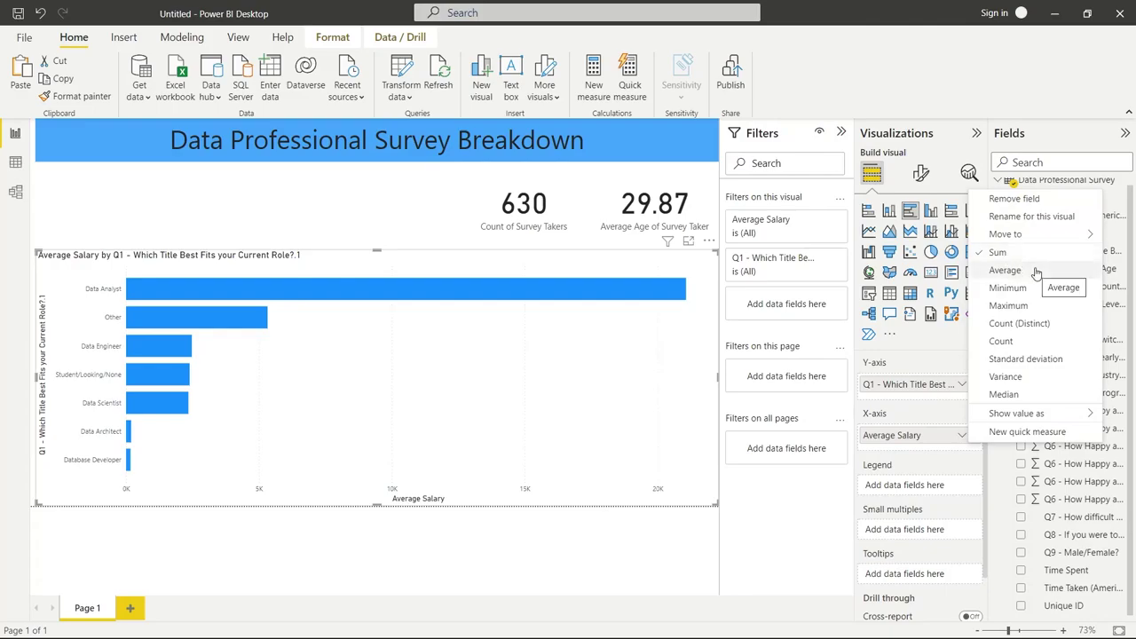
{"action": "left_click", "coordinate": [1006, 270]}
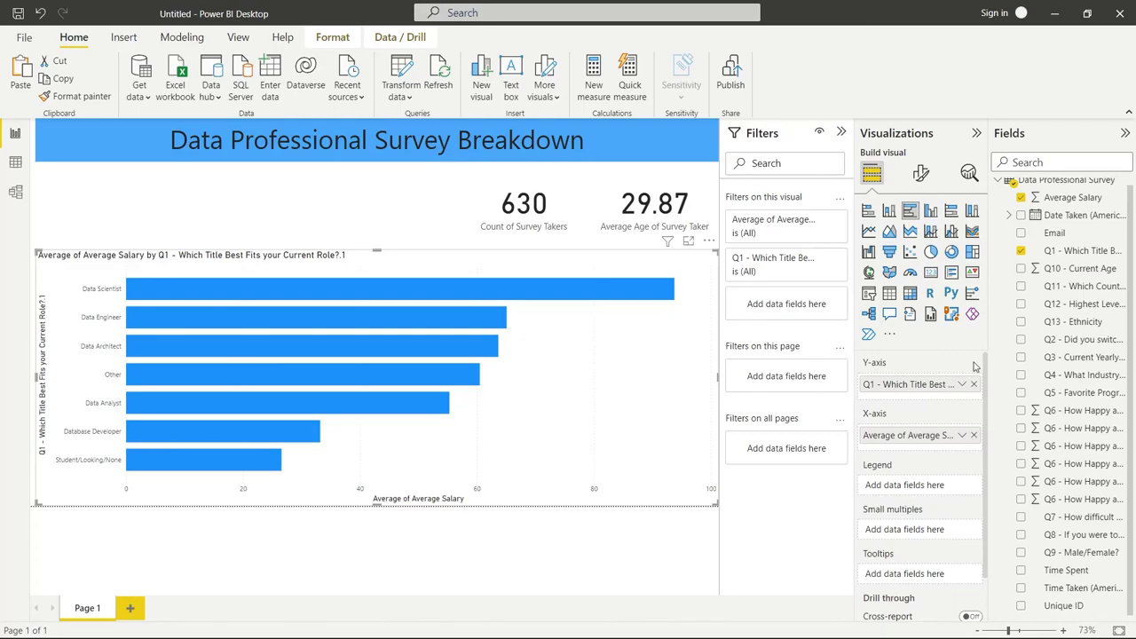
Step: Add Q1 to the Legend and switch the chart to a stacked bar chart
{"action": "left_click_drag", "start_coordinate": [1076, 256], "coordinate": [915, 487]}
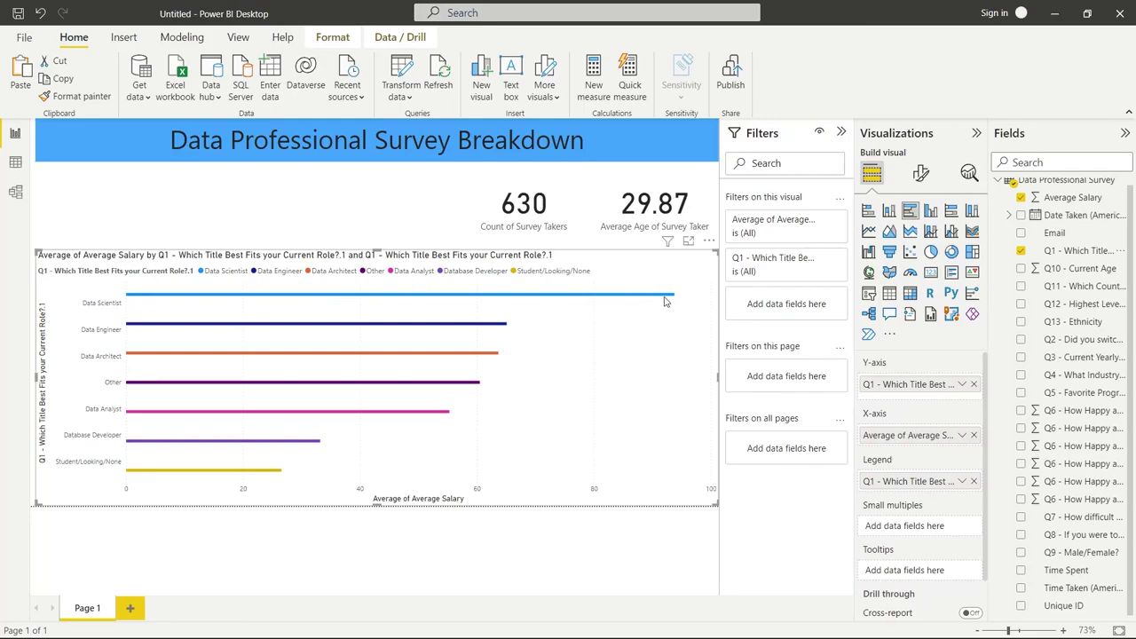
{"action": "mouse_move", "coordinate": [666, 300]}
{"action": "mouse_move", "coordinate": [390, 329]}
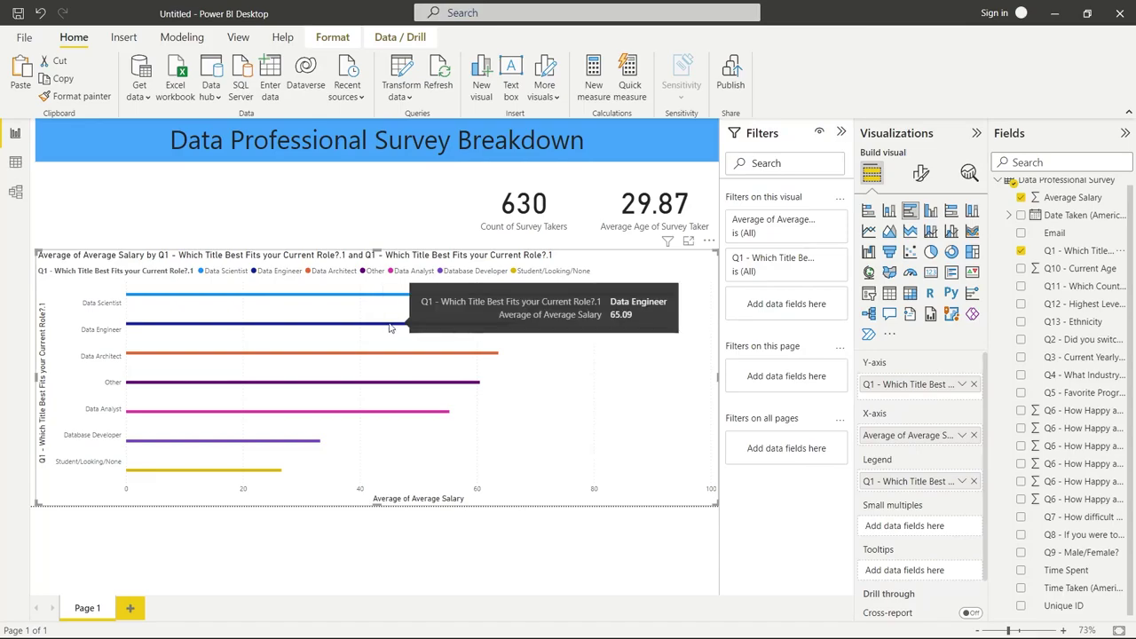
{"action": "mouse_move", "coordinate": [364, 358]}
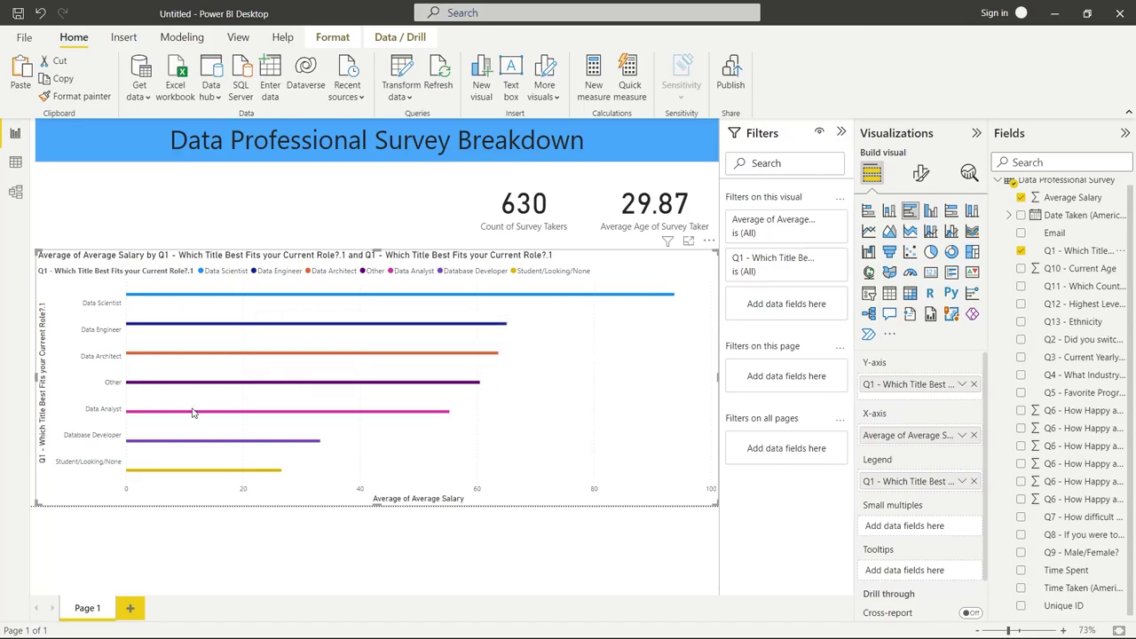
{"action": "mouse_move", "coordinate": [190, 415]}
{"action": "mouse_move", "coordinate": [435, 417]}
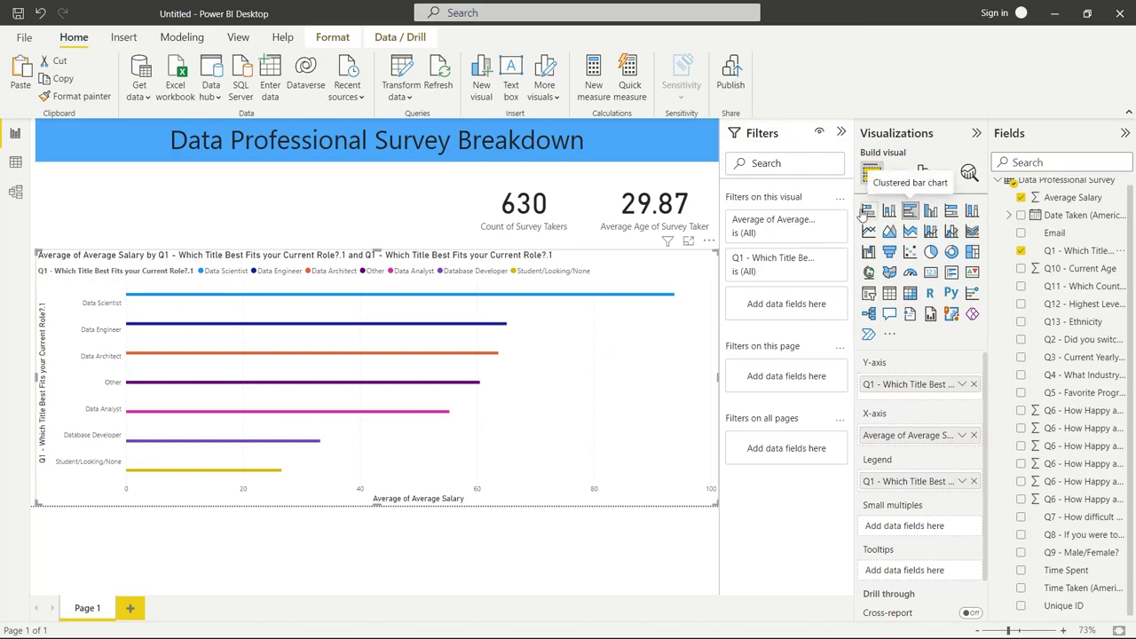
{"action": "left_click", "coordinate": [868, 211]}
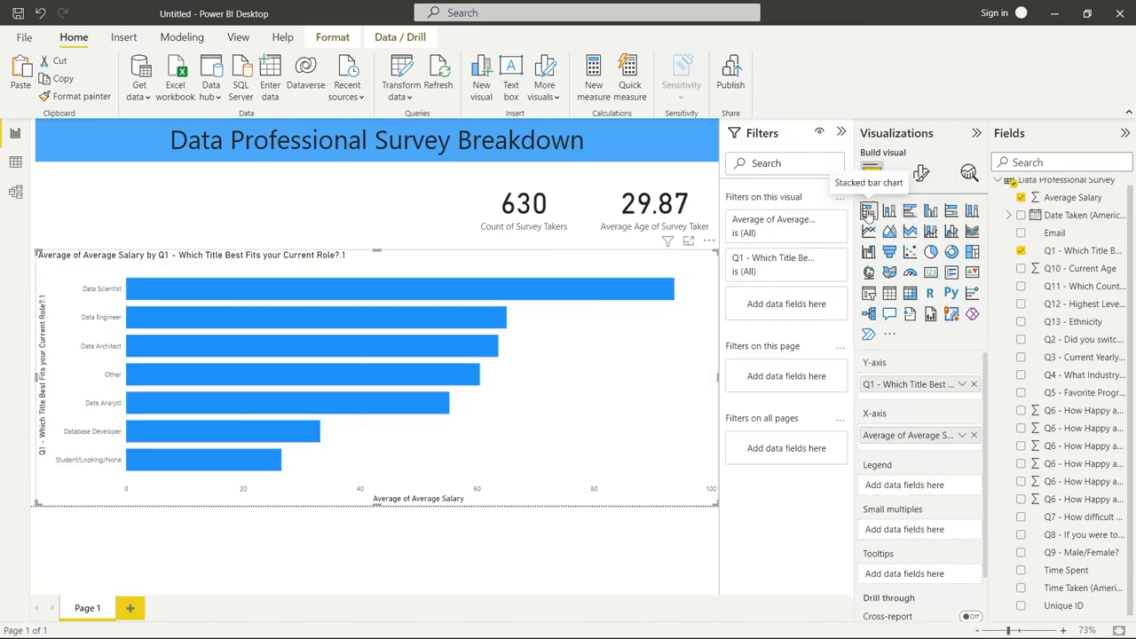
Step: Colour the bars by job title with a legend and narrow the chart to about a third of the width
{"action": "left_click_drag", "start_coordinate": [1101, 258], "coordinate": [953, 493]}
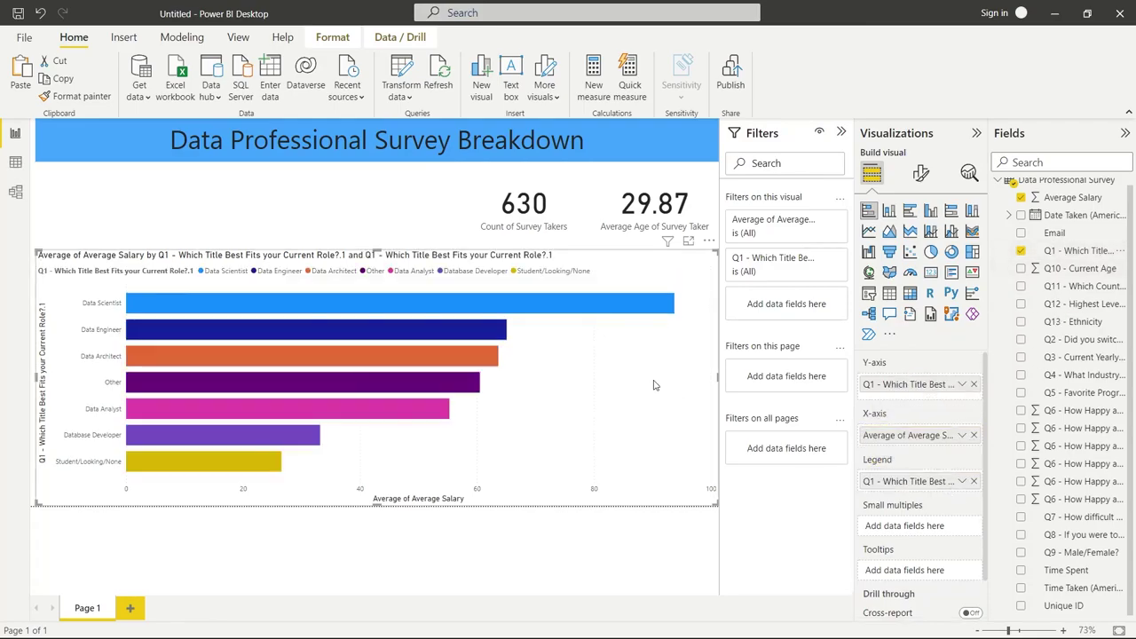
{"action": "mouse_move", "coordinate": [718, 376]}
{"action": "left_mouse_down"}
{"action": "mouse_move", "coordinate": [697, 381]}
{"action": "mouse_move", "coordinate": [718, 380]}
{"action": "left_mouse_up"}
{"action": "left_click_drag", "start_coordinate": [717, 375], "coordinate": [284, 405]}
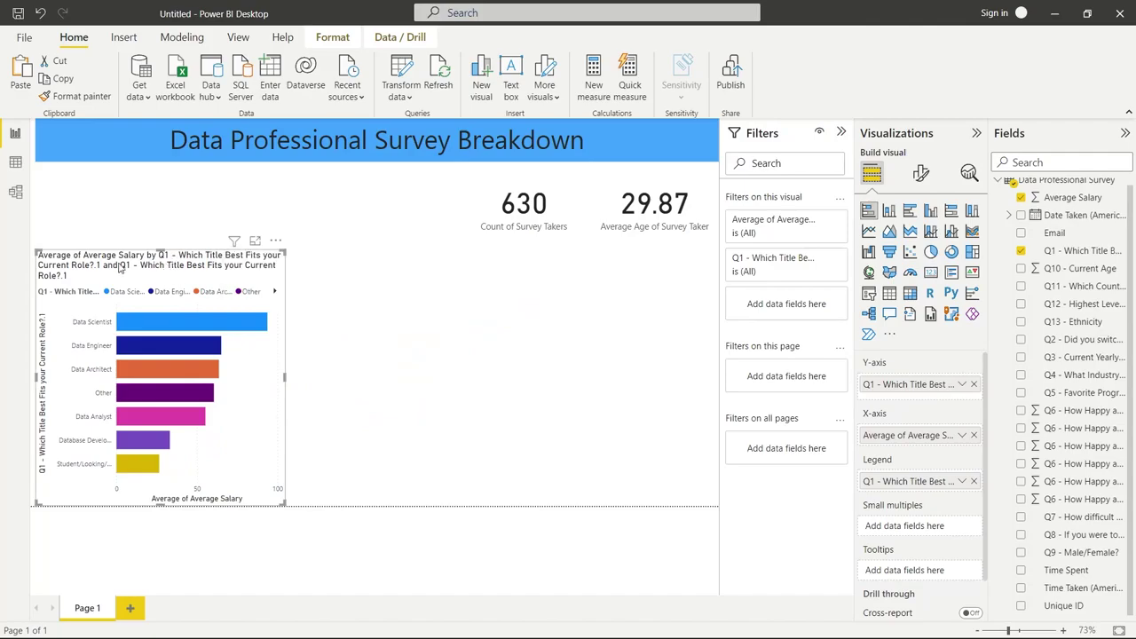
{"action": "left_click", "coordinate": [275, 241]}
{"action": "key", "text": "Escape"}
{"action": "left_click", "coordinate": [921, 174]}
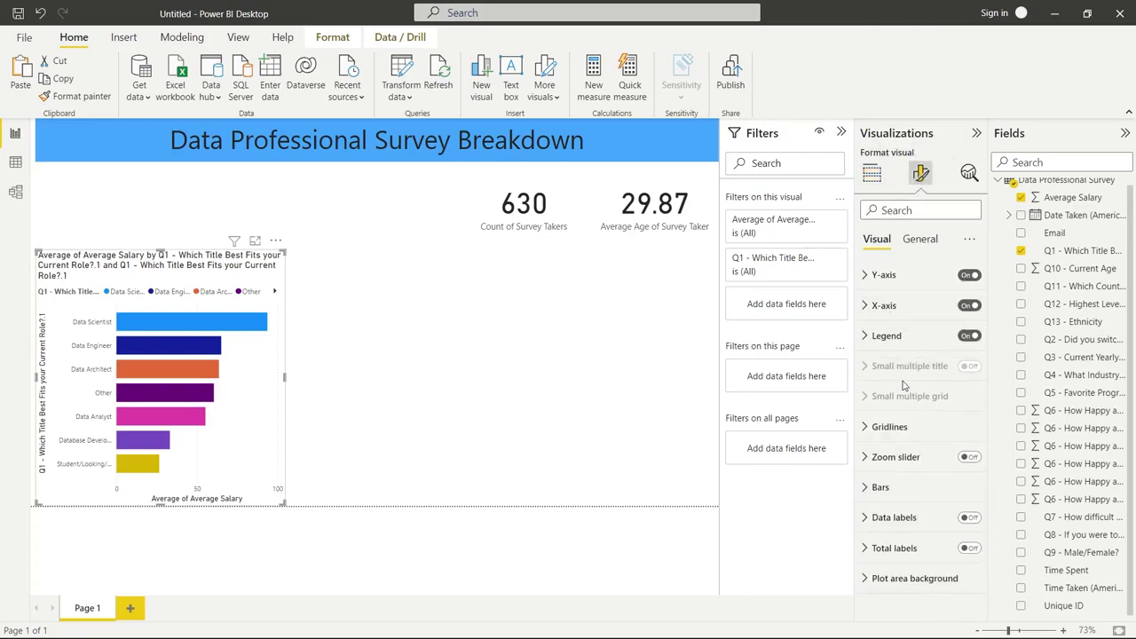
Step: Set the chart title text to 'Average Salary By Job Title'
{"action": "left_click", "coordinate": [917, 239]}
{"action": "left_click", "coordinate": [867, 308]}
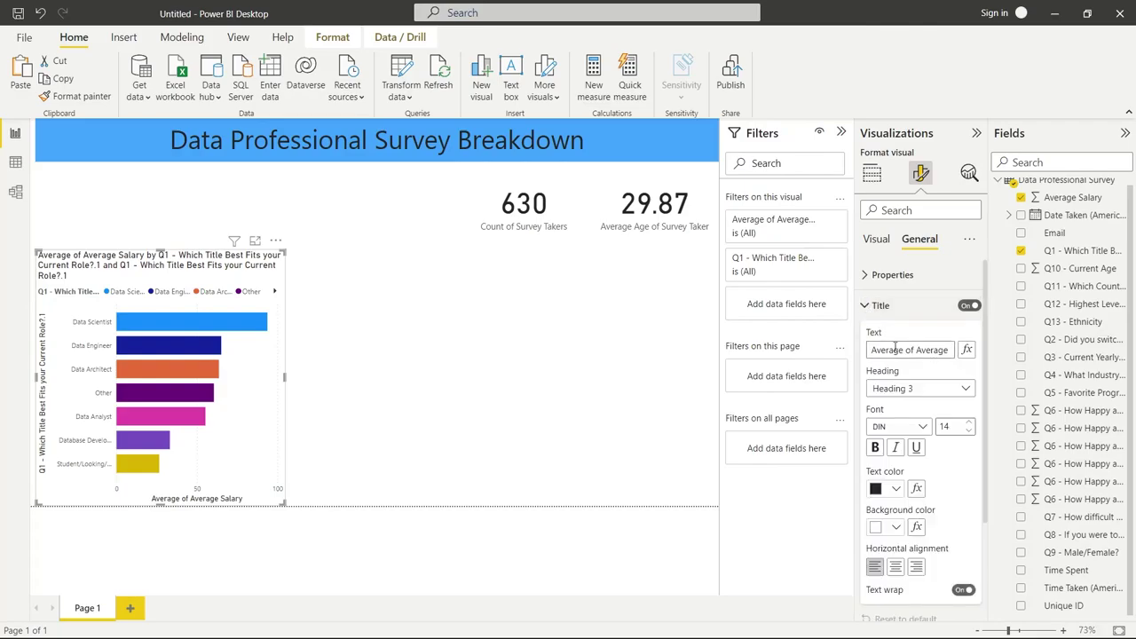
{"action": "triple_click", "coordinate": [895, 350]}
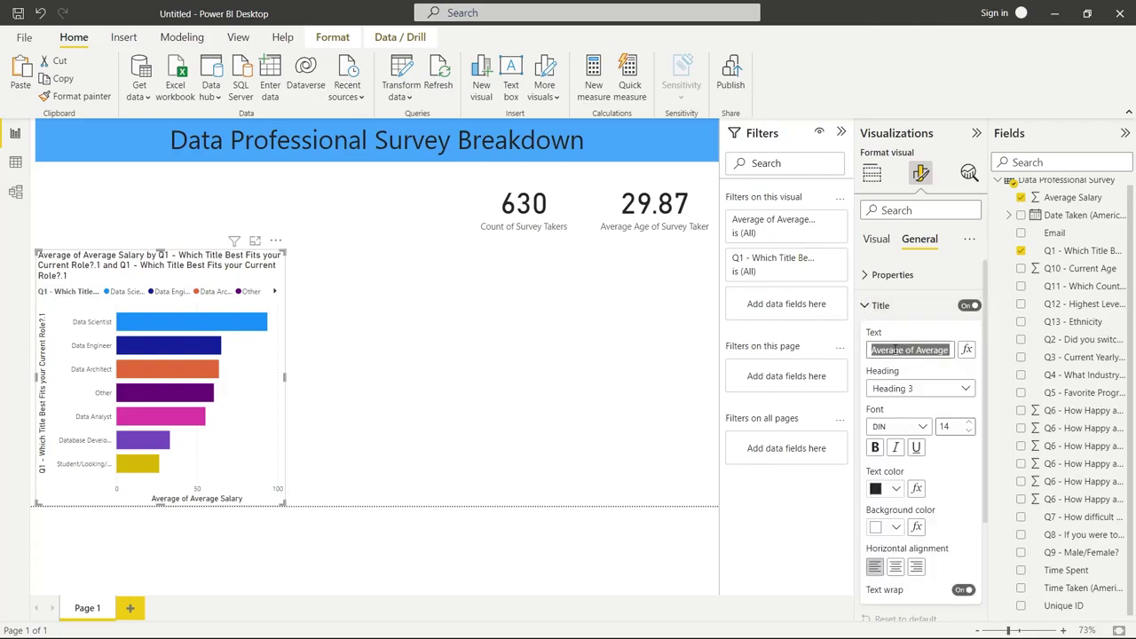
{"action": "type", "text": "Avera"}
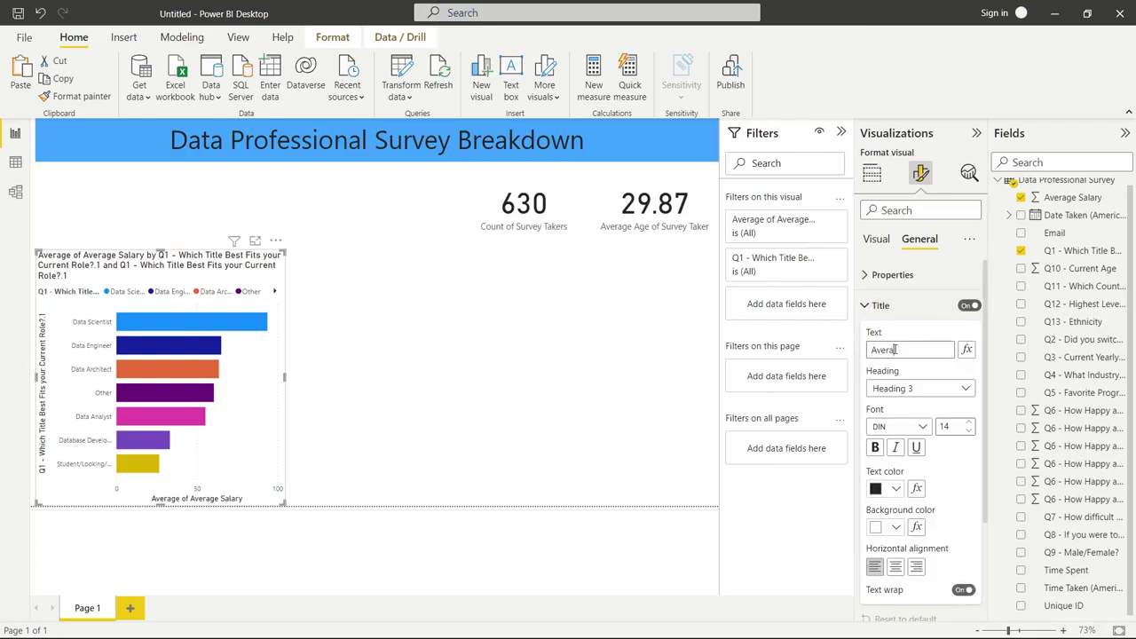
{"action": "type", "text": "ge Salary By Job Tit"}
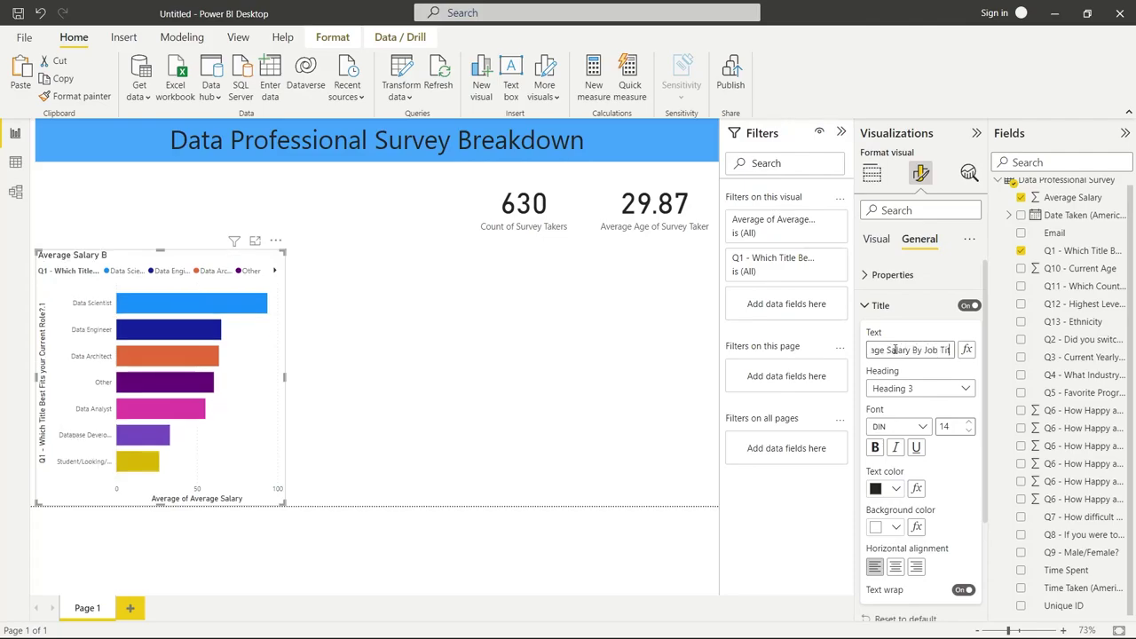
{"action": "type", "text": "le"}
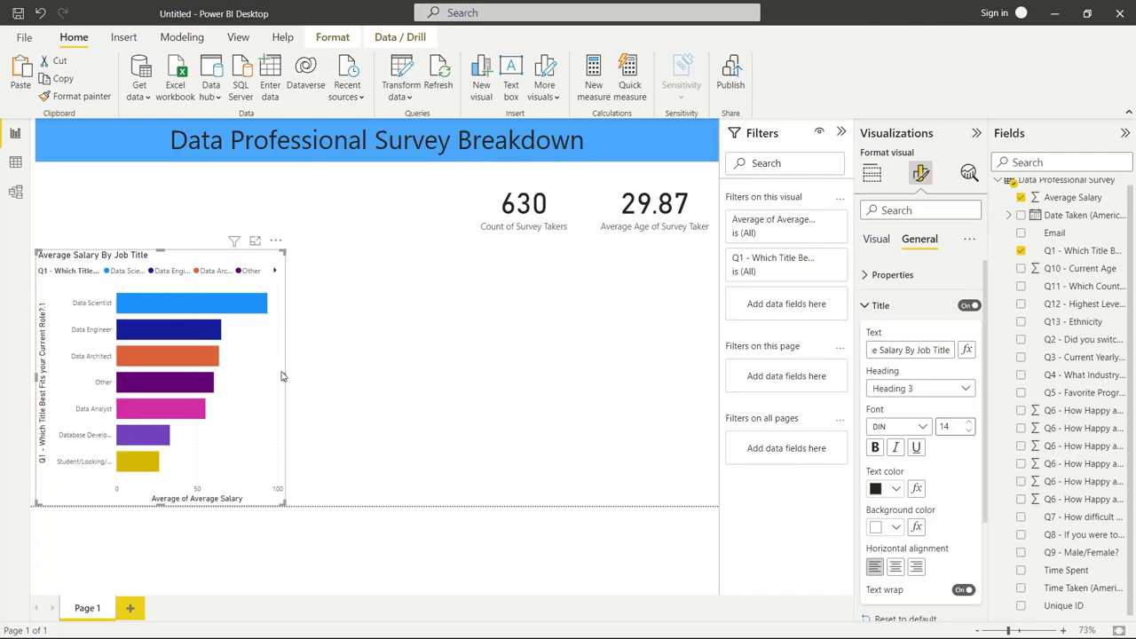
Step: Resize the chart and move it up just beneath the blue banner
{"action": "left_click_drag", "start_coordinate": [285, 376], "coordinate": [317, 381]}
{"action": "left_click_drag", "start_coordinate": [238, 258], "coordinate": [225, 260]}
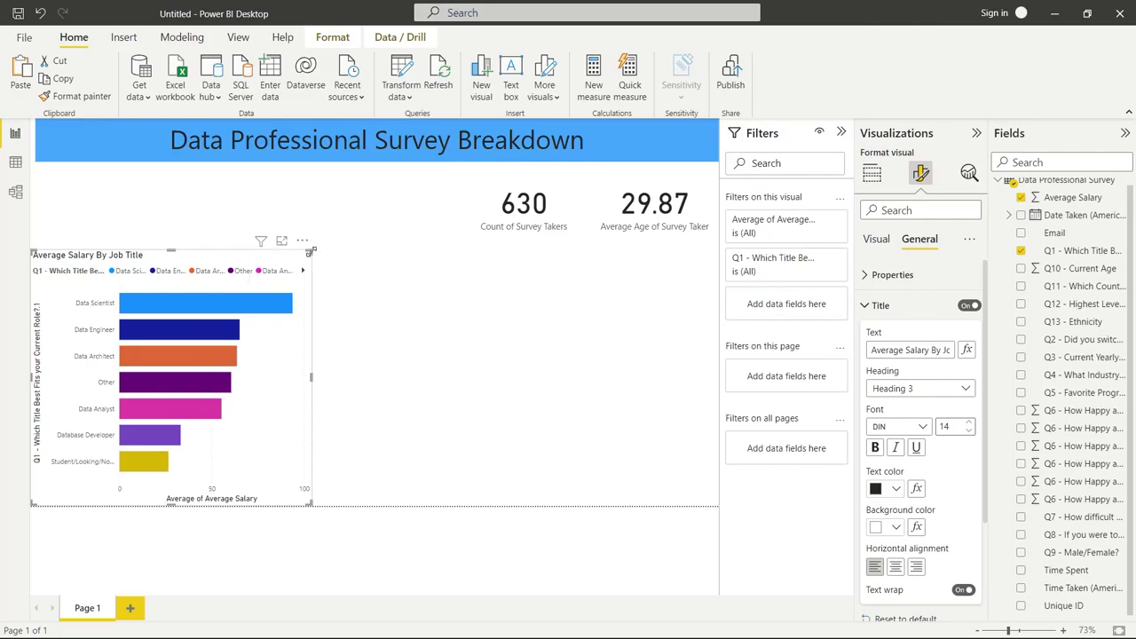
{"action": "left_click_drag", "start_coordinate": [311, 252], "coordinate": [166, 173]}
{"action": "left_click", "coordinate": [44, 142]}
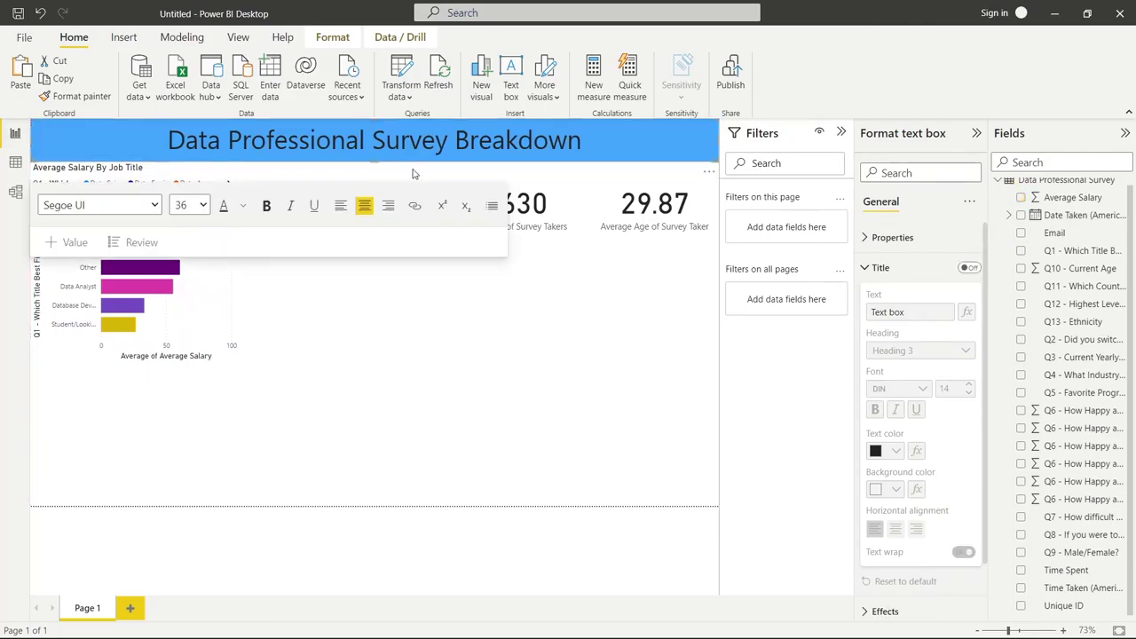
Step: Rename the chart's job-title axis field to 'Job Title', fixing a typo
{"action": "left_click", "coordinate": [430, 355]}
{"action": "left_click", "coordinate": [225, 271]}
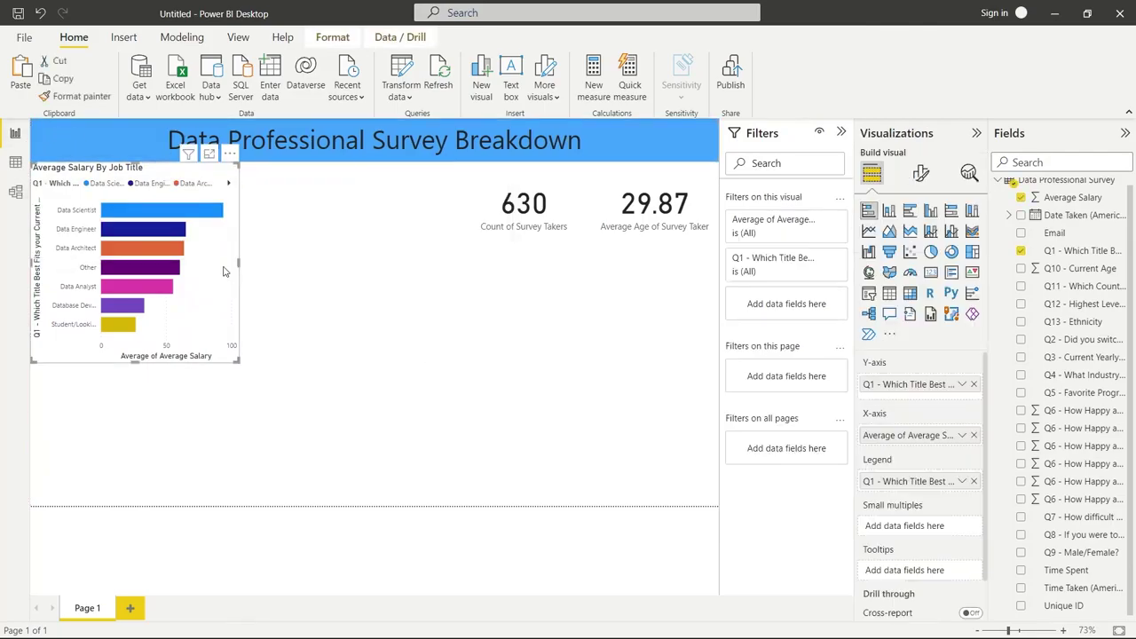
{"action": "left_click", "coordinate": [962, 386]}
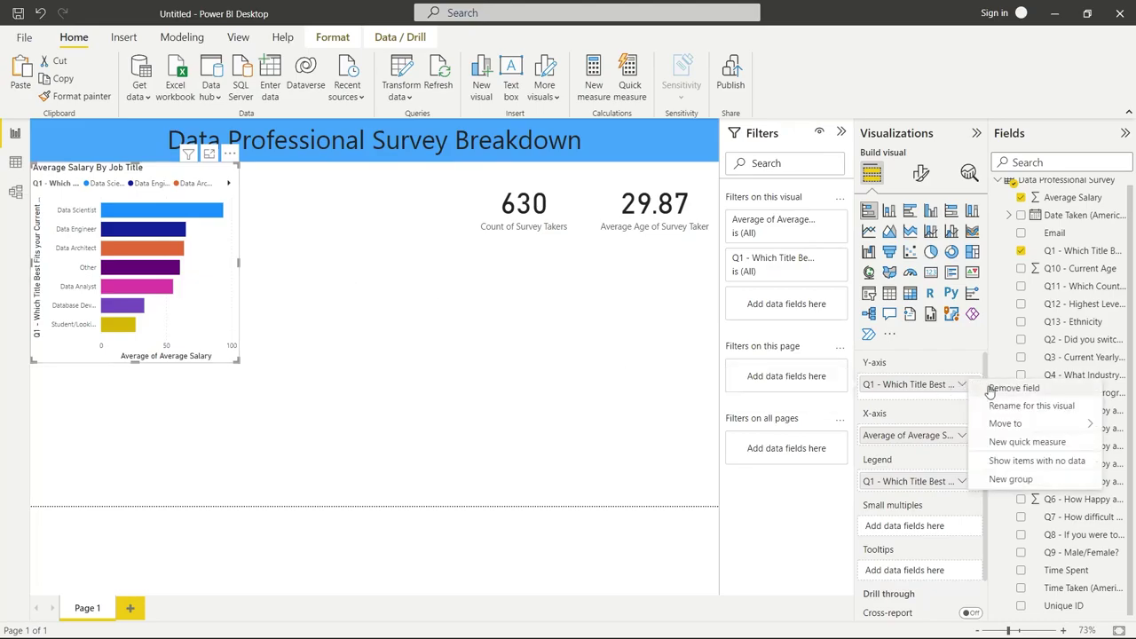
{"action": "left_click", "coordinate": [996, 406]}
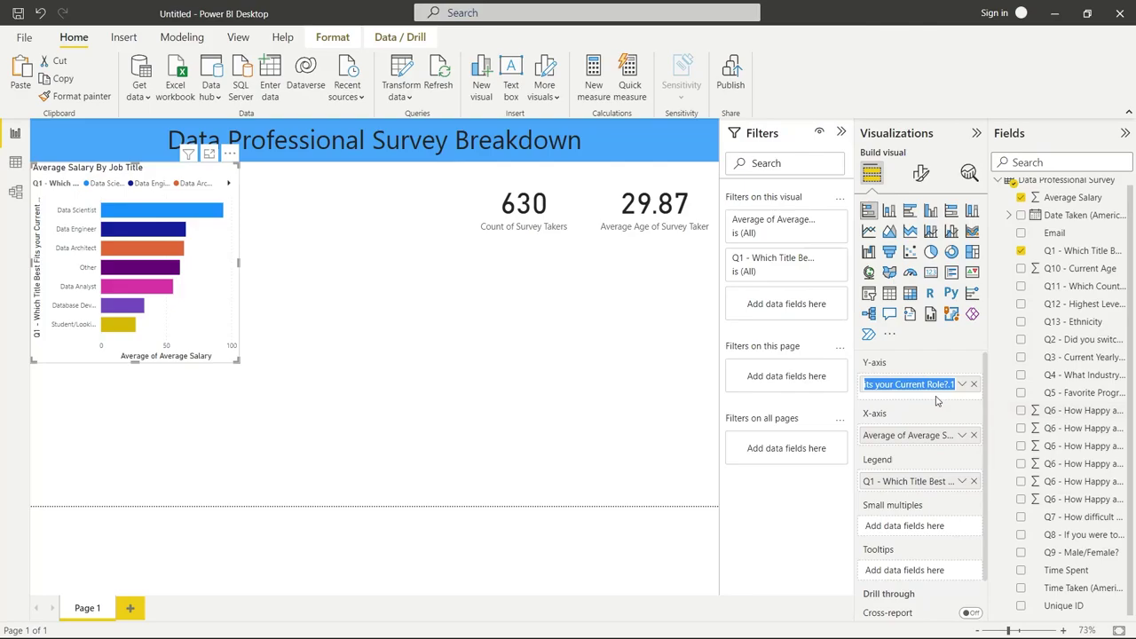
{"action": "type", "text": "Job Tit"}
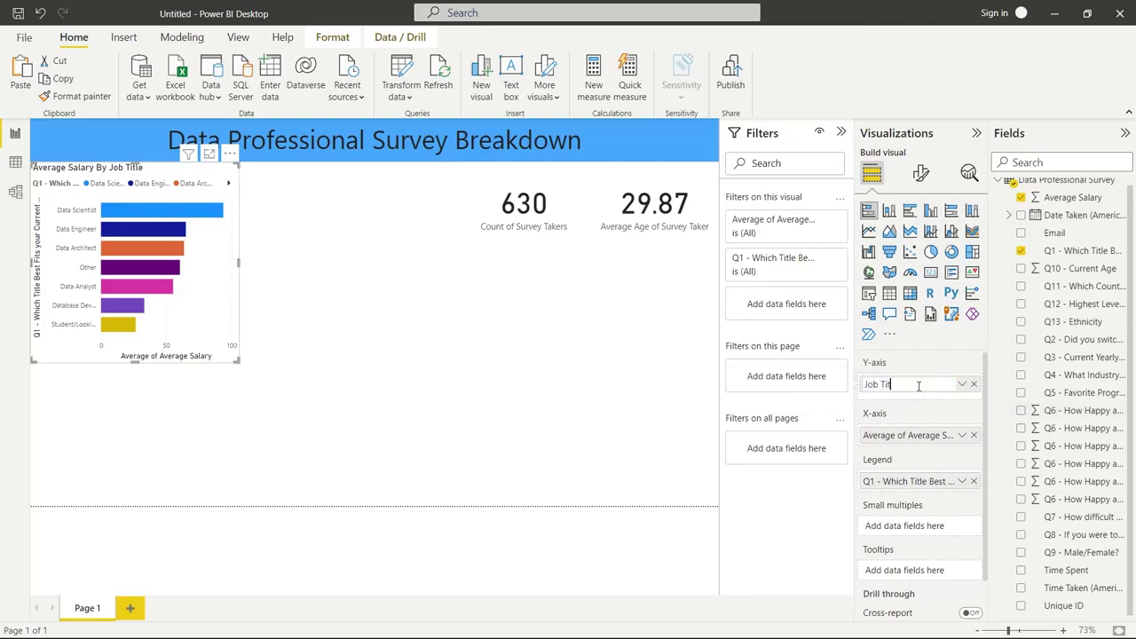
{"action": "type", "text": "kle"}
{"action": "key", "text": "Return"}
{"action": "left_click", "coordinate": [962, 384]}
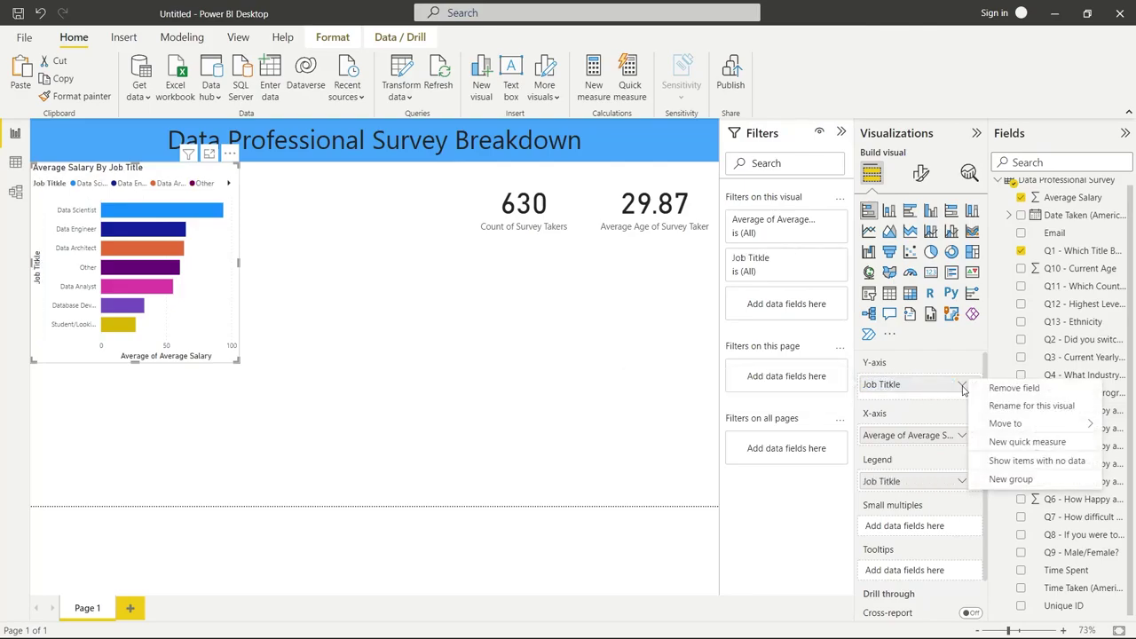
{"action": "left_click", "coordinate": [1000, 408]}
{"action": "left_click", "coordinate": [917, 384]}
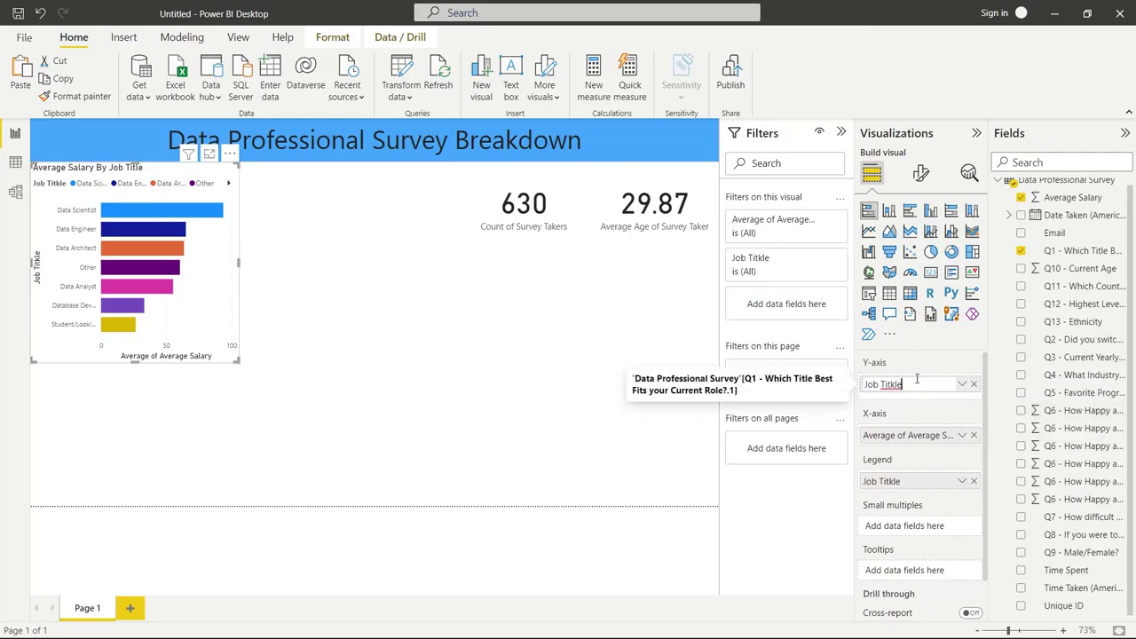
{"action": "key", "text": "BackSpace"}
{"action": "key", "text": "BackSpace"}
{"action": "key", "text": "Return"}
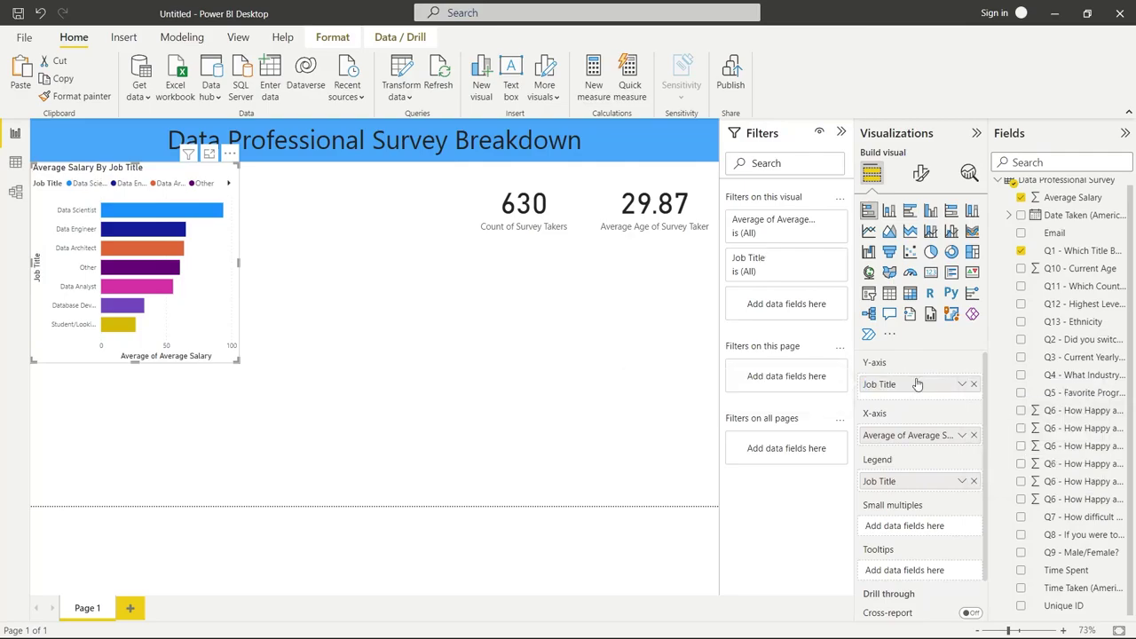
Step: Rename the salary field to 'Average Salary' by removing the 'Average of' prefix
{"action": "left_click", "coordinate": [962, 435]}
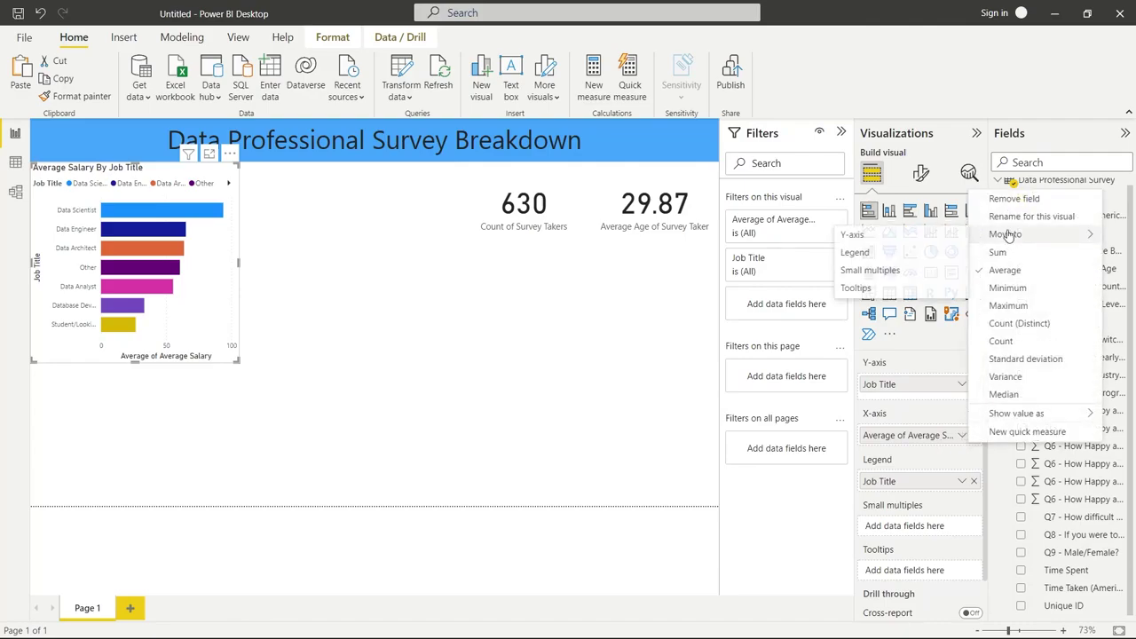
{"action": "left_click", "coordinate": [1032, 216]}
{"action": "left_click", "coordinate": [903, 434]}
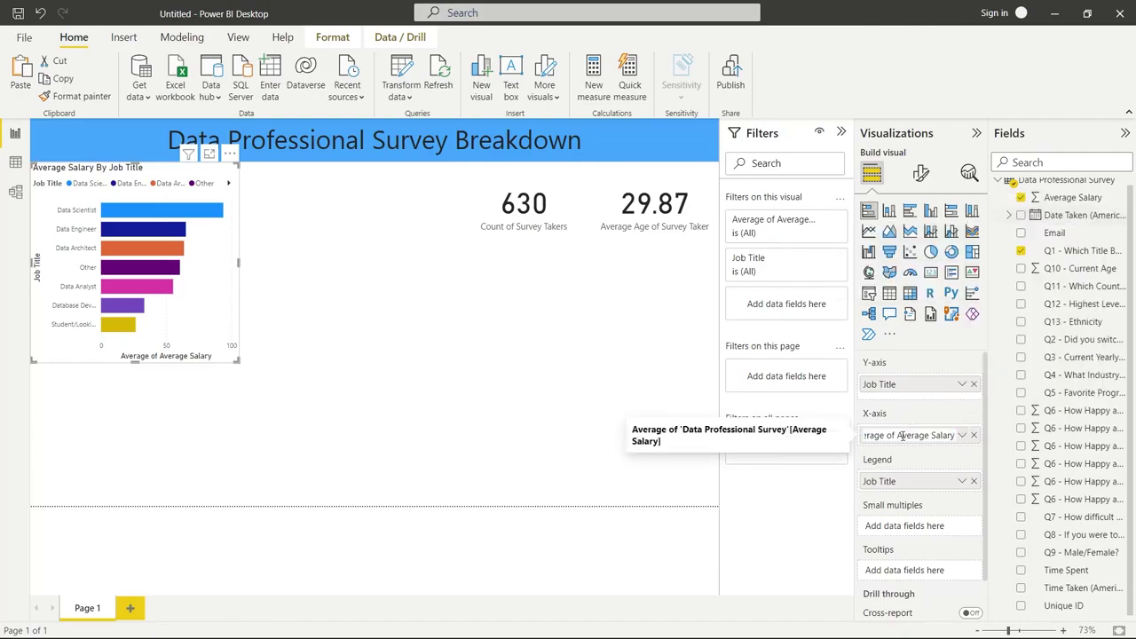
{"action": "left_click_drag", "start_coordinate": [899, 435], "coordinate": [813, 450]}
{"action": "key", "text": "BackSpace"}
{"action": "key", "text": "Return"}
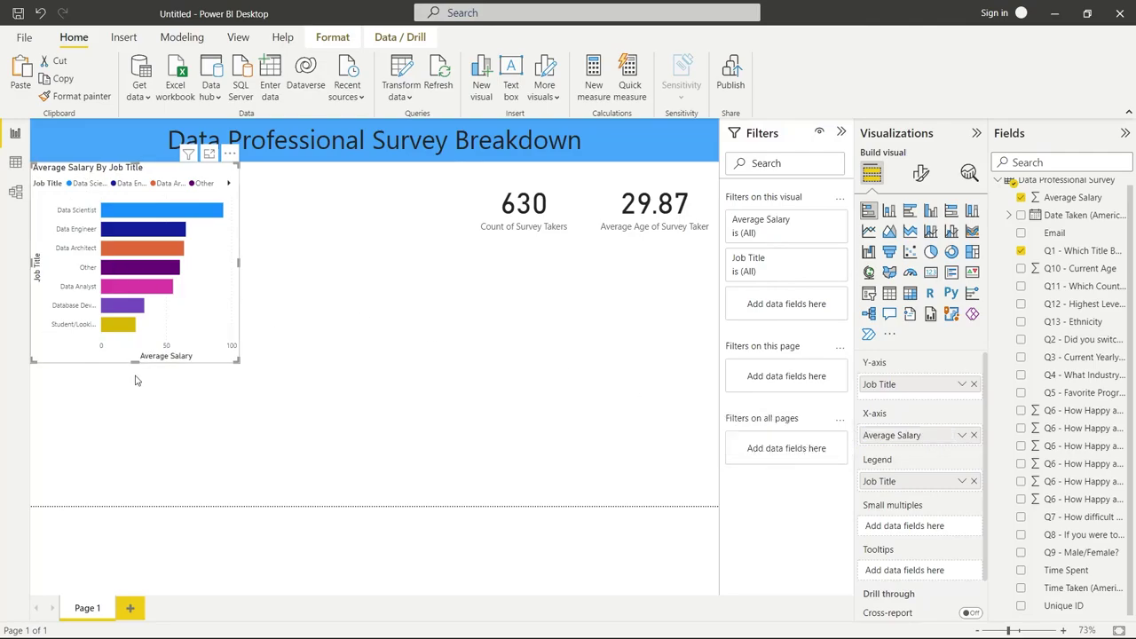
{"action": "left_click", "coordinate": [277, 431]}
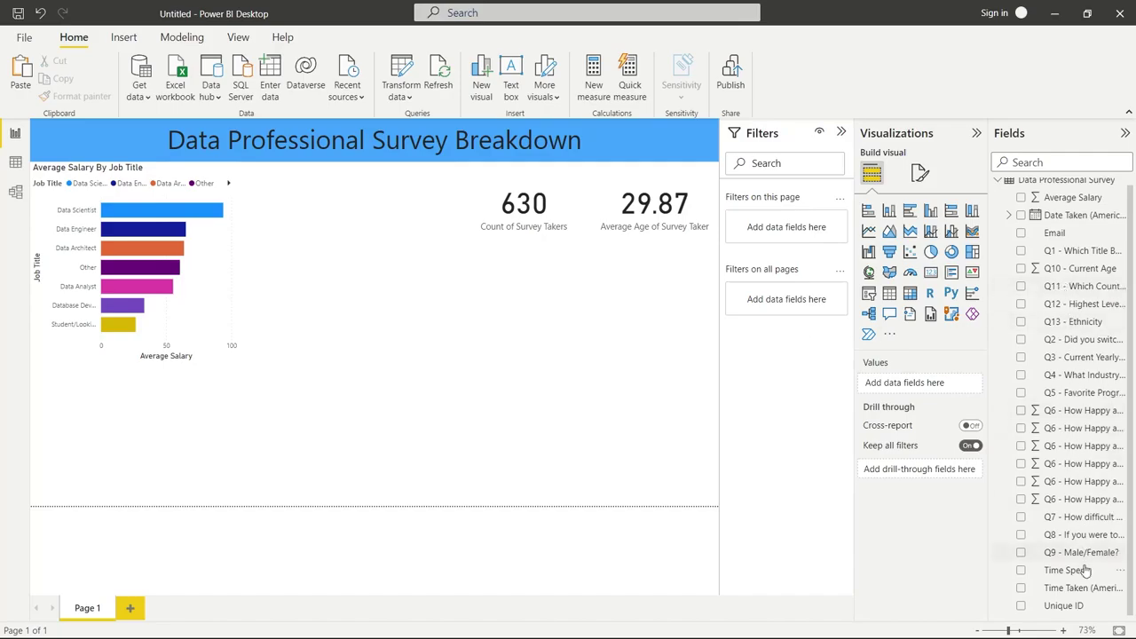
Step: Create a clustered column chart of Q5 favourite language with Count of Unique ID on the Y-axis
{"action": "left_click", "coordinate": [1023, 396]}
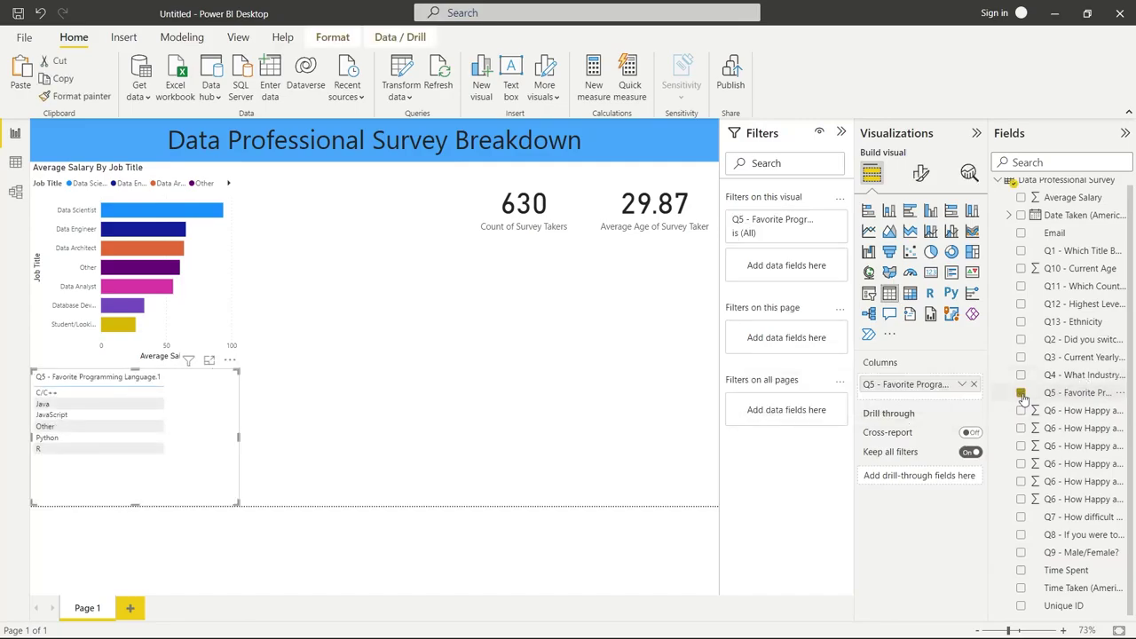
{"action": "left_click", "coordinate": [1022, 606]}
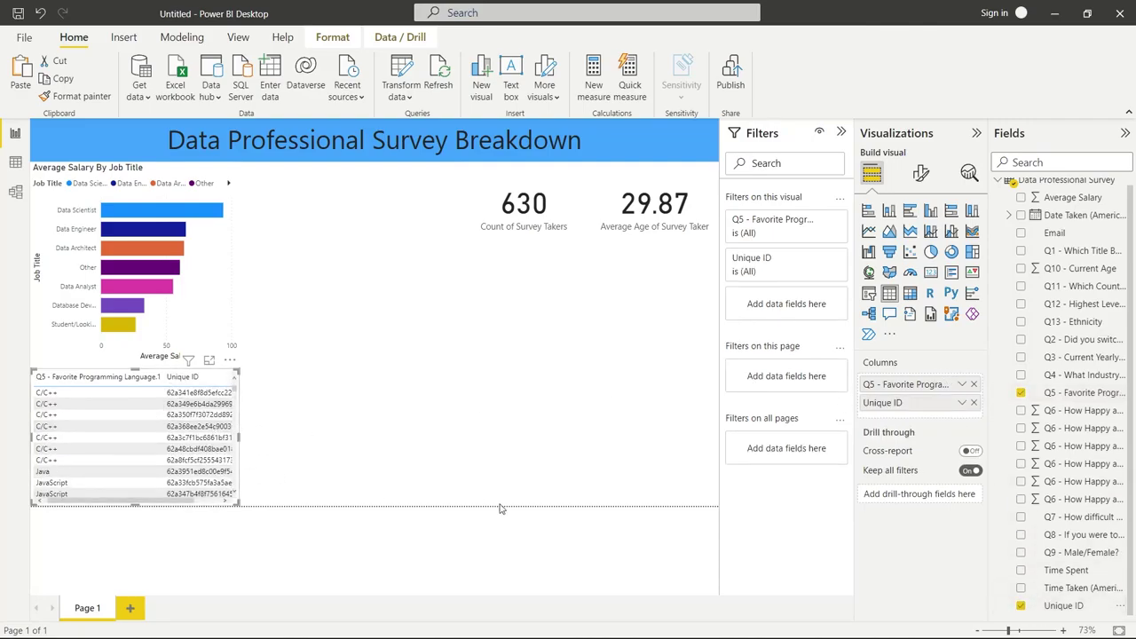
{"action": "left_click", "coordinate": [930, 211]}
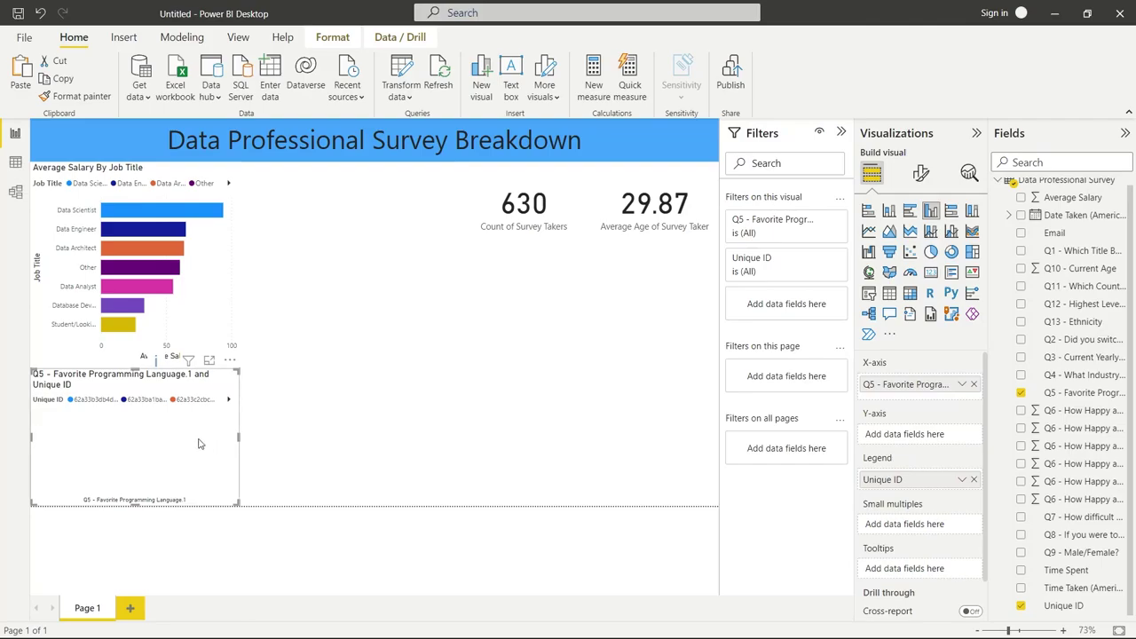
{"action": "left_click_drag", "start_coordinate": [196, 442], "coordinate": [695, 428]}
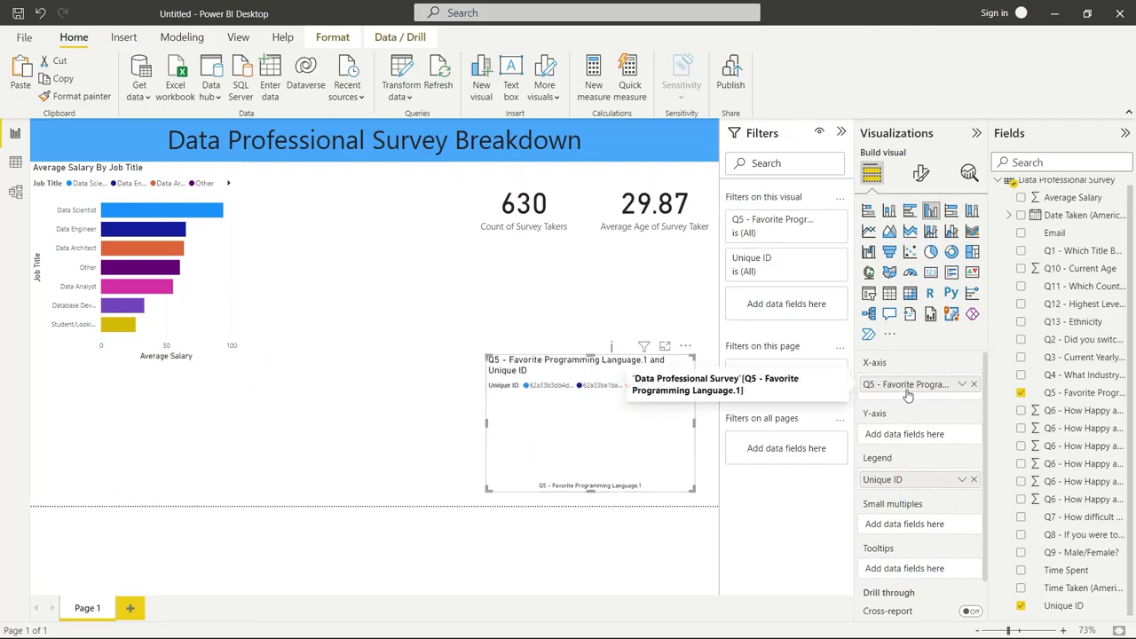
{"action": "left_click_drag", "start_coordinate": [919, 486], "coordinate": [923, 442]}
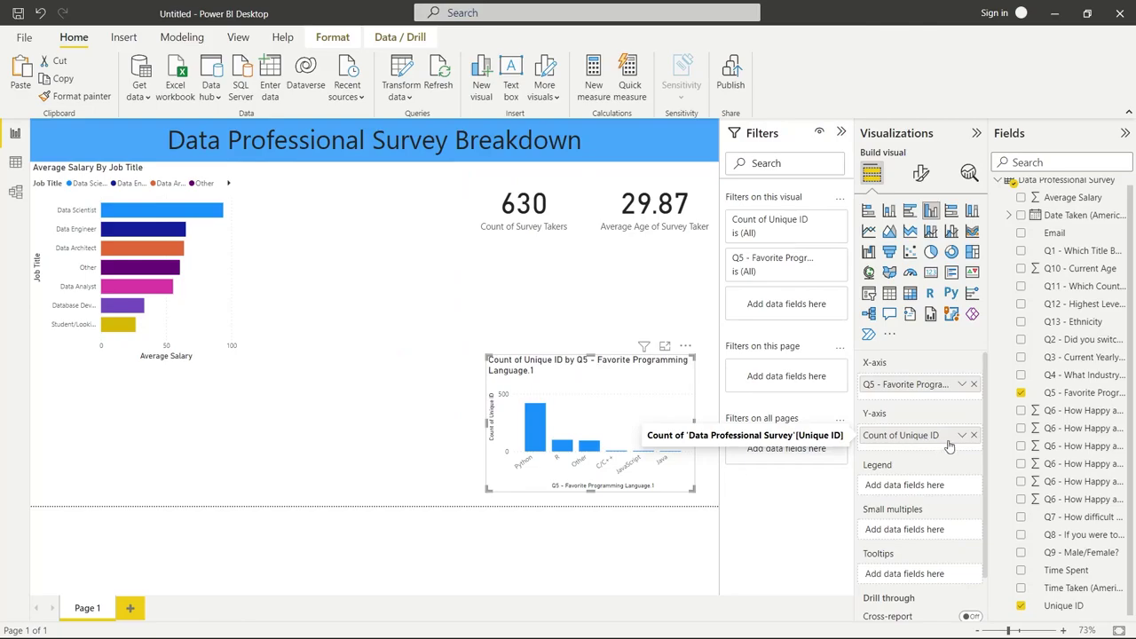
Step: Rename the count field for this chart to 'Count of Voters'
{"action": "left_click", "coordinate": [963, 435]}
{"action": "left_click", "coordinate": [1011, 457]}
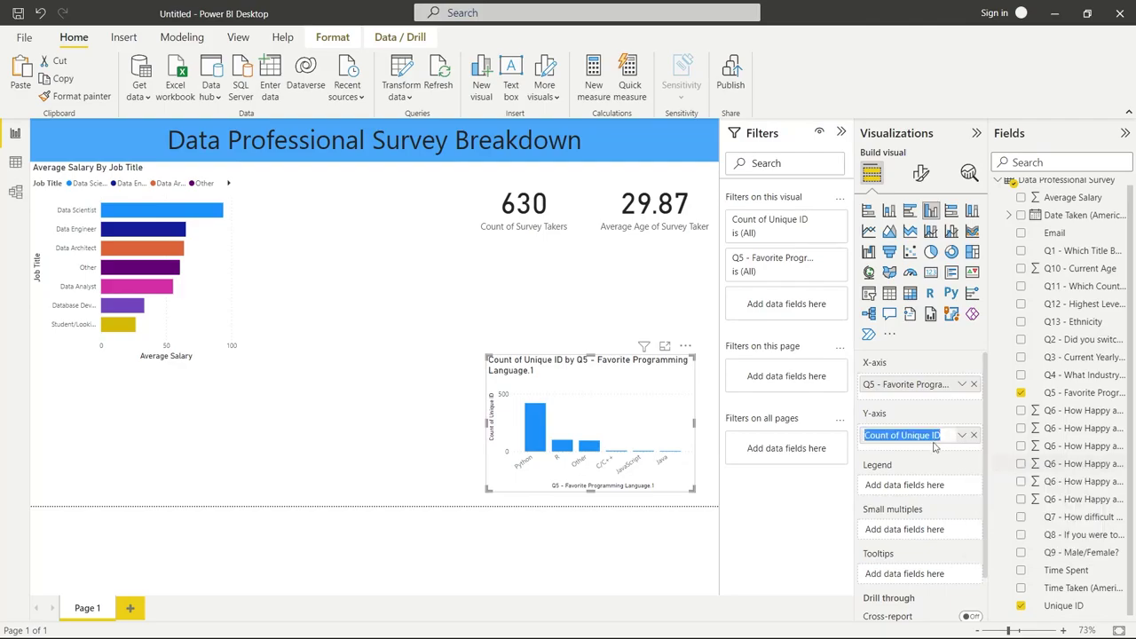
{"action": "left_click_drag", "start_coordinate": [938, 435], "coordinate": [900, 437]}
{"action": "type", "text": "Voters"}
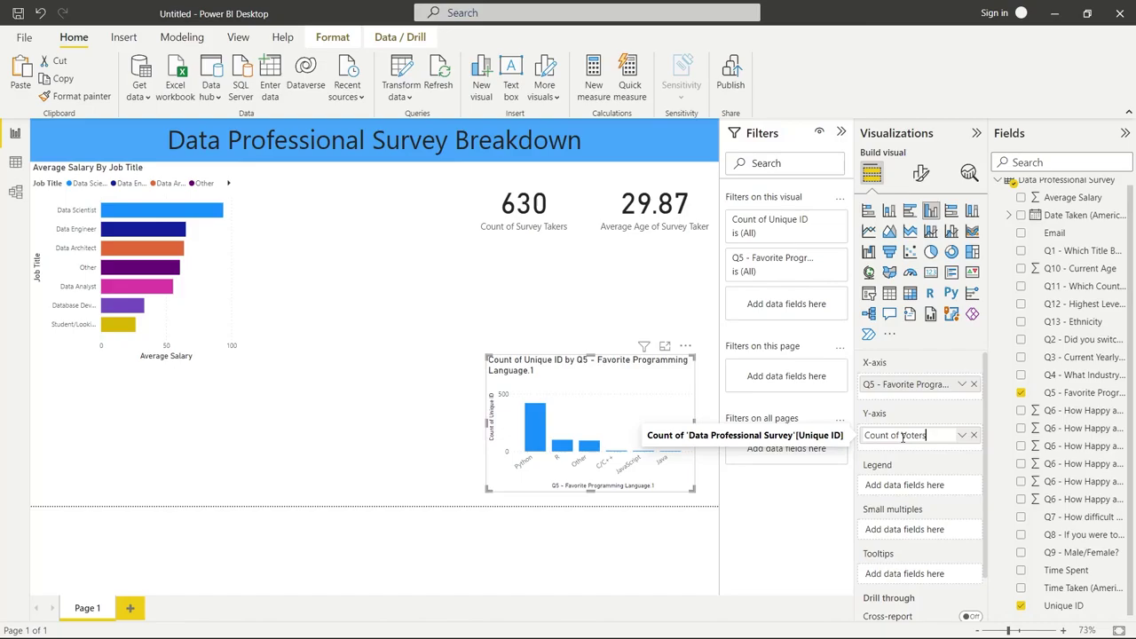
{"action": "key", "text": "Return"}
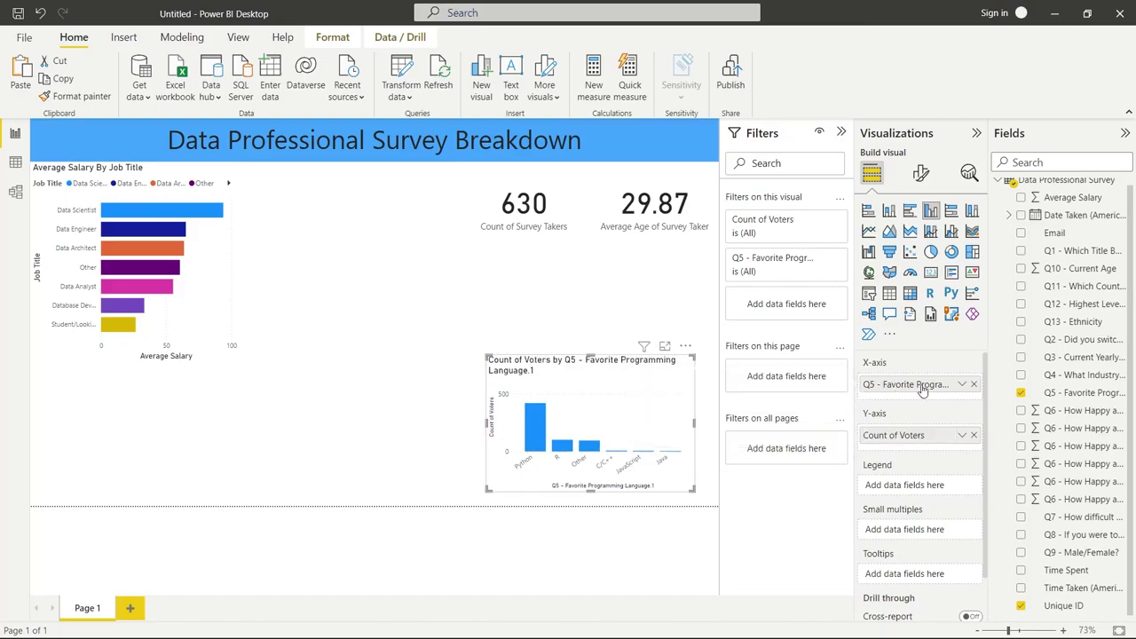
Step: Rename the language field to 'Favorite Programming Language', removing the Q5 prefix and trailing .1
{"action": "left_click", "coordinate": [962, 384]}
{"action": "left_click", "coordinate": [1007, 407]}
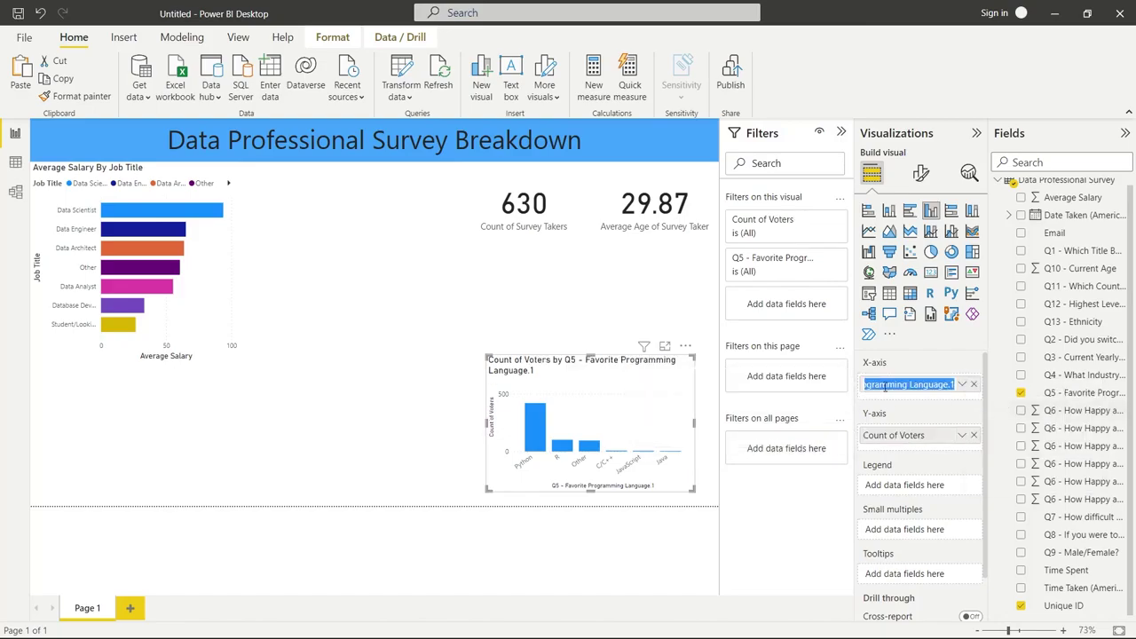
{"action": "left_click", "coordinate": [883, 384]}
{"action": "key", "text": "Home"}
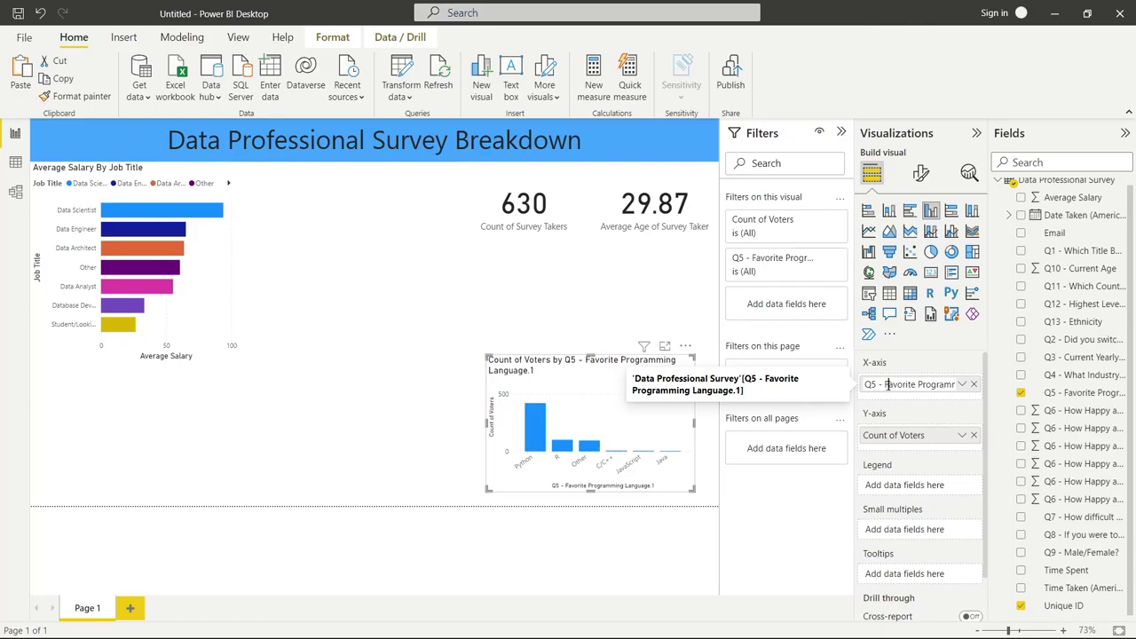
{"action": "key", "text": "Delete"}
{"action": "key", "text": "Delete"}
{"action": "key", "text": "Delete"}
{"action": "key", "text": "Delete"}
{"action": "key", "text": "Delete"}
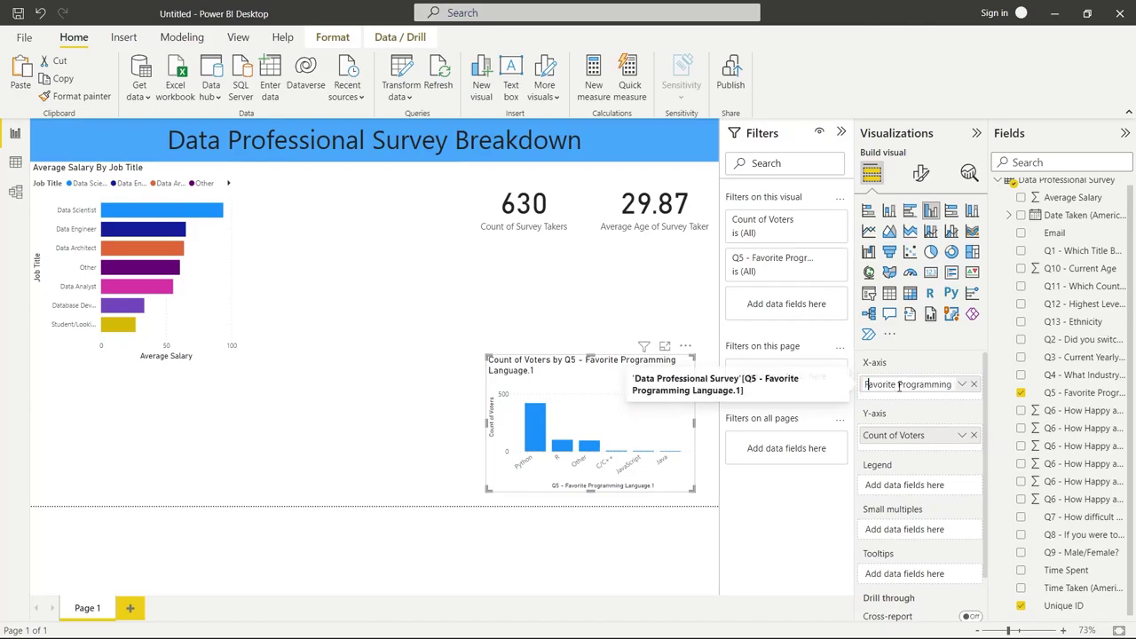
{"action": "key", "text": "End"}
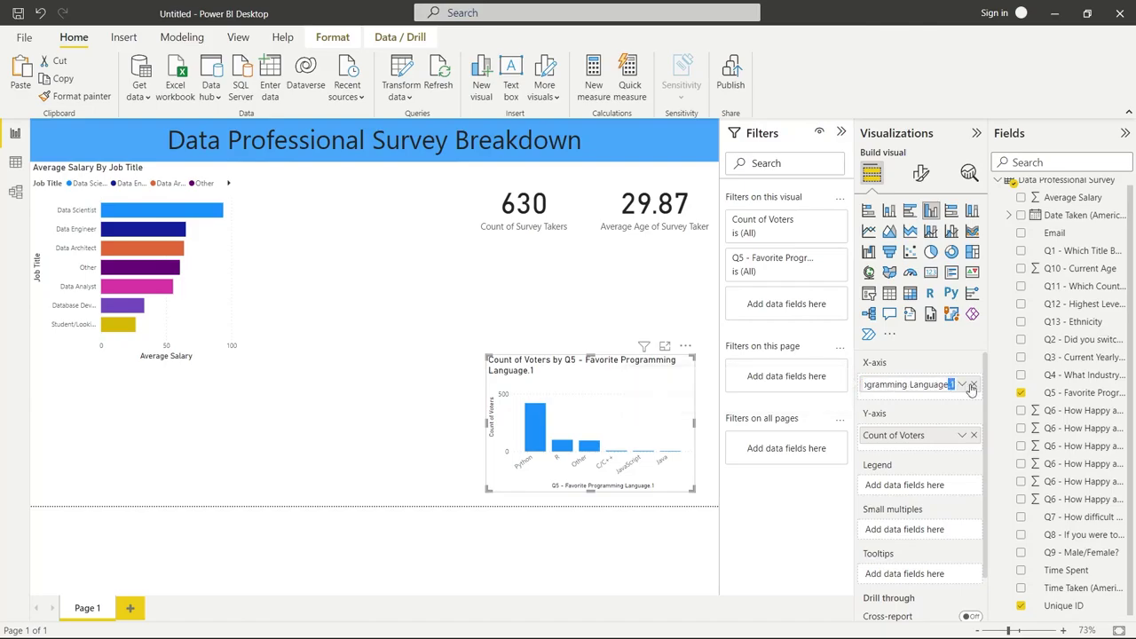
{"action": "key", "text": "BackSpace"}
{"action": "key", "text": "BackSpace"}
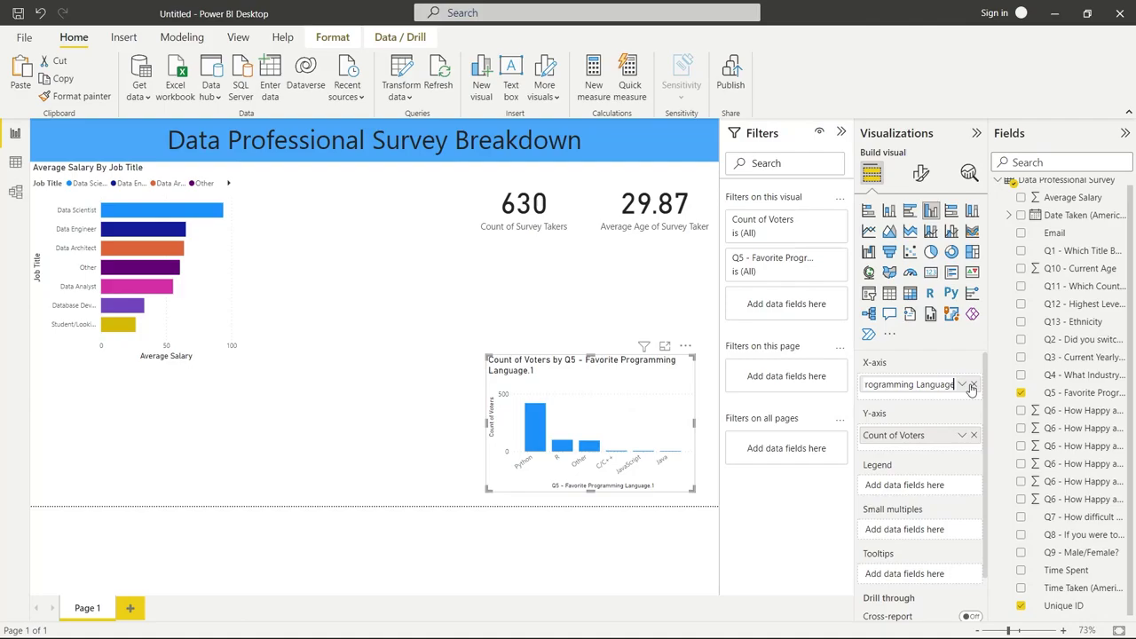
{"action": "left_click", "coordinate": [920, 174]}
Step: Change the language chart's title to 'Favorite Programming Language'
{"action": "left_click", "coordinate": [920, 250]}
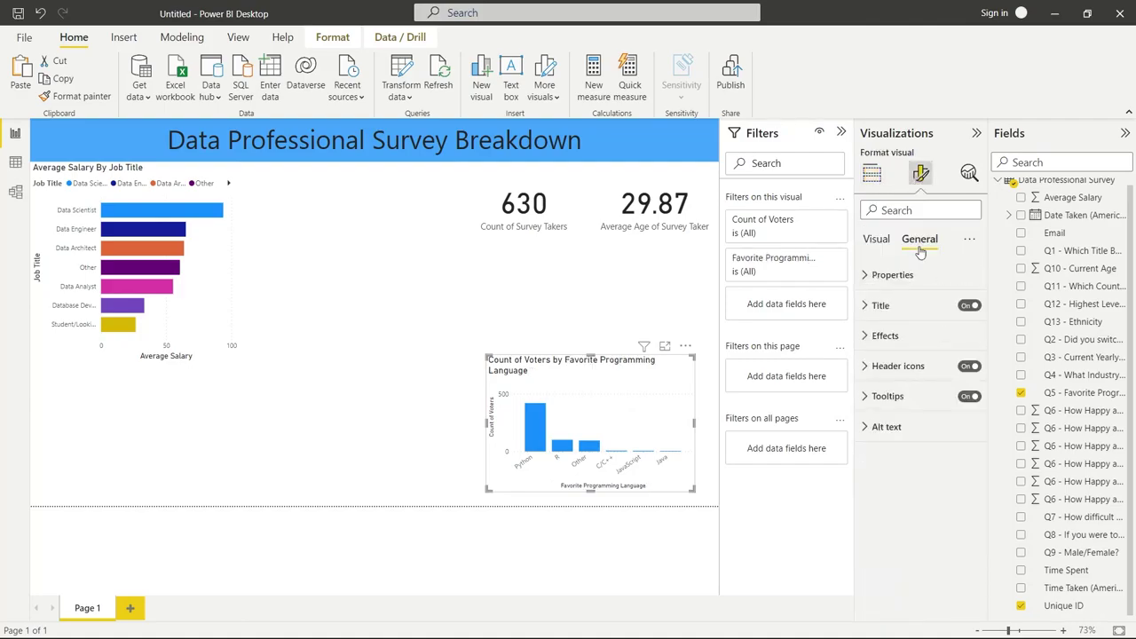
{"action": "left_click", "coordinate": [865, 306]}
{"action": "triple_click", "coordinate": [911, 350]}
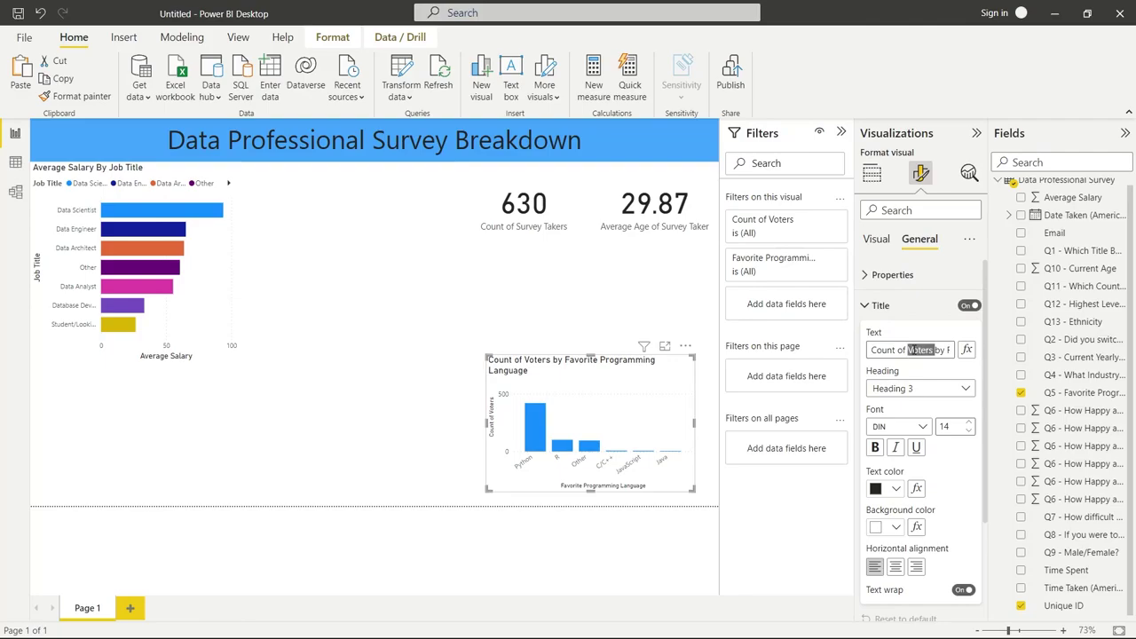
{"action": "type", "text": "Favorite Programming LAn"}
{"action": "key", "text": "BackSpace"}
{"action": "key", "text": "BackSpace"}
{"action": "type", "text": "anguage"}
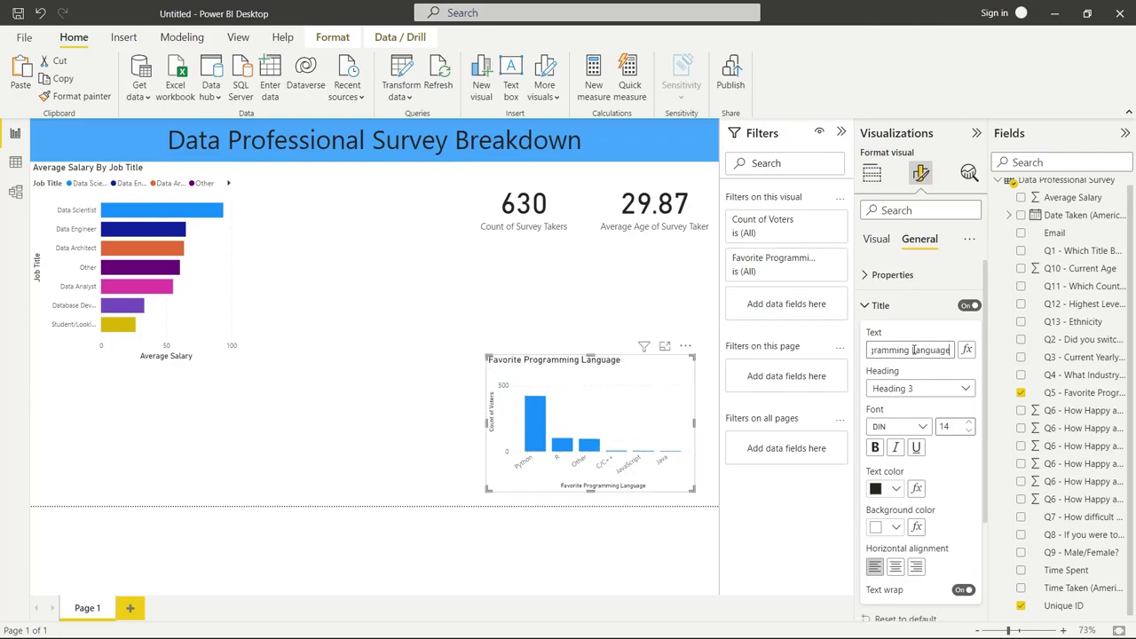
Step: Enlarge the language chart so it spans the middle of the page
{"action": "left_click", "coordinate": [526, 351]}
{"action": "left_click", "coordinate": [526, 352]}
{"action": "left_click_drag", "start_coordinate": [485, 354], "coordinate": [248, 252]}
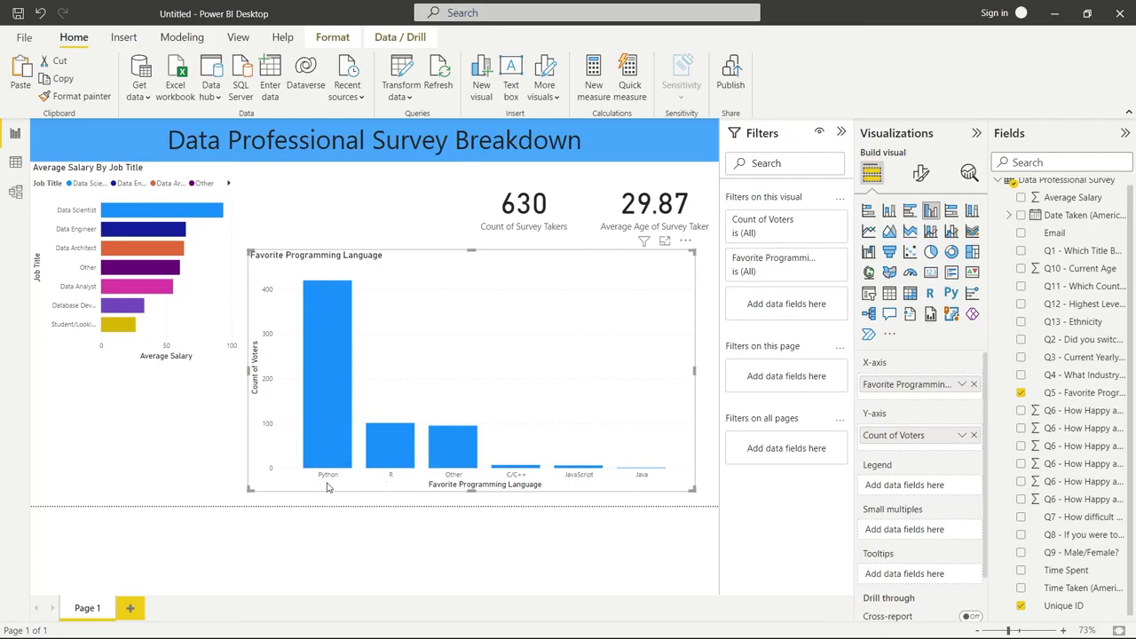
Step: Add Q1 - Which Title as legend, make it a stacked column chart, and shrink it beneath the salary chart
{"action": "mouse_move", "coordinate": [335, 471]}
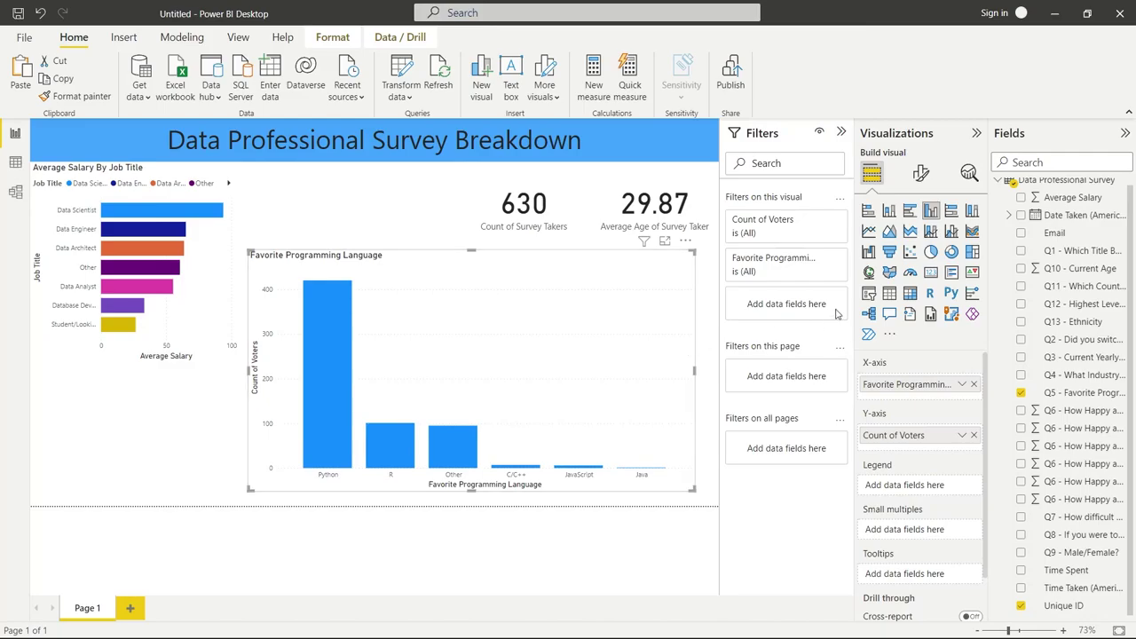
{"action": "left_click_drag", "start_coordinate": [1077, 252], "coordinate": [939, 485]}
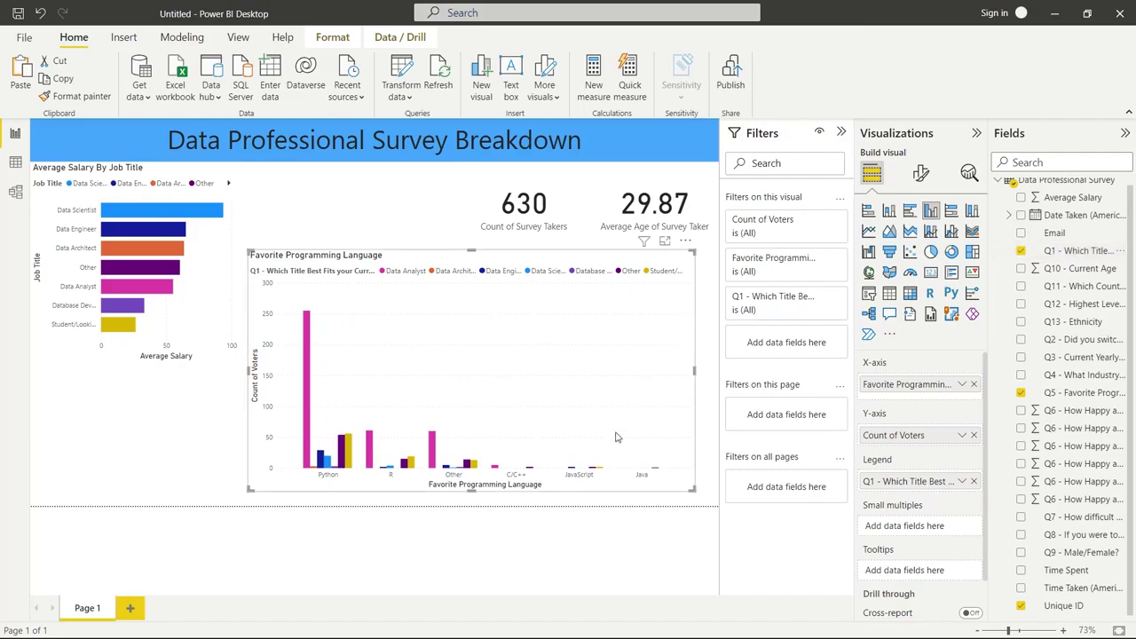
{"action": "left_click", "coordinate": [889, 211]}
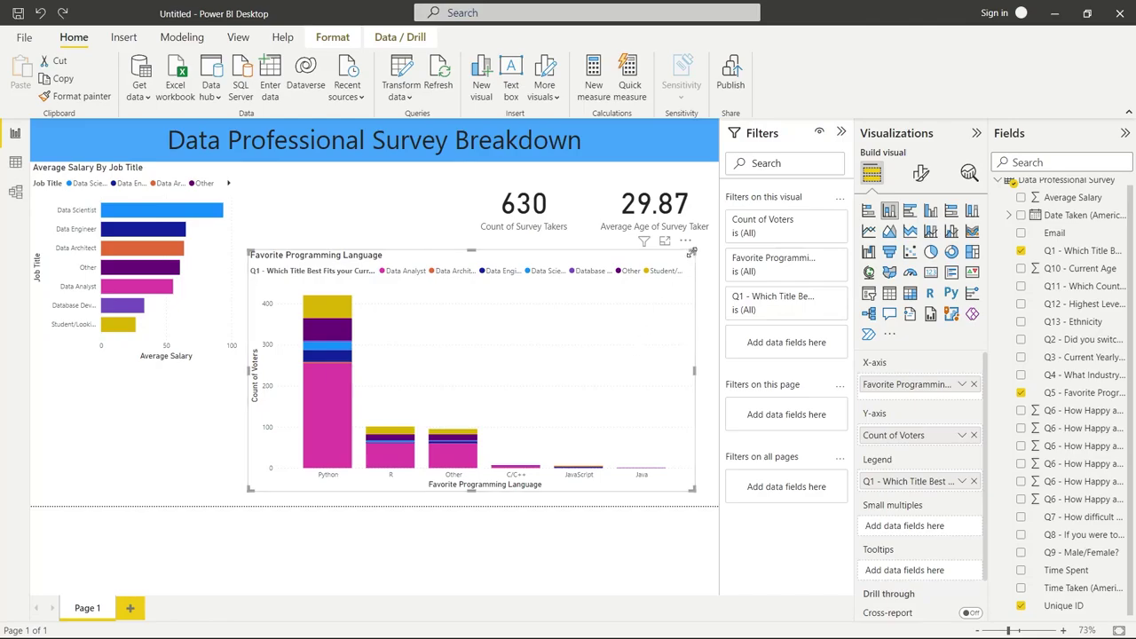
{"action": "left_click_drag", "start_coordinate": [691, 252], "coordinate": [220, 410]}
{"action": "left_click", "coordinate": [369, 379]}
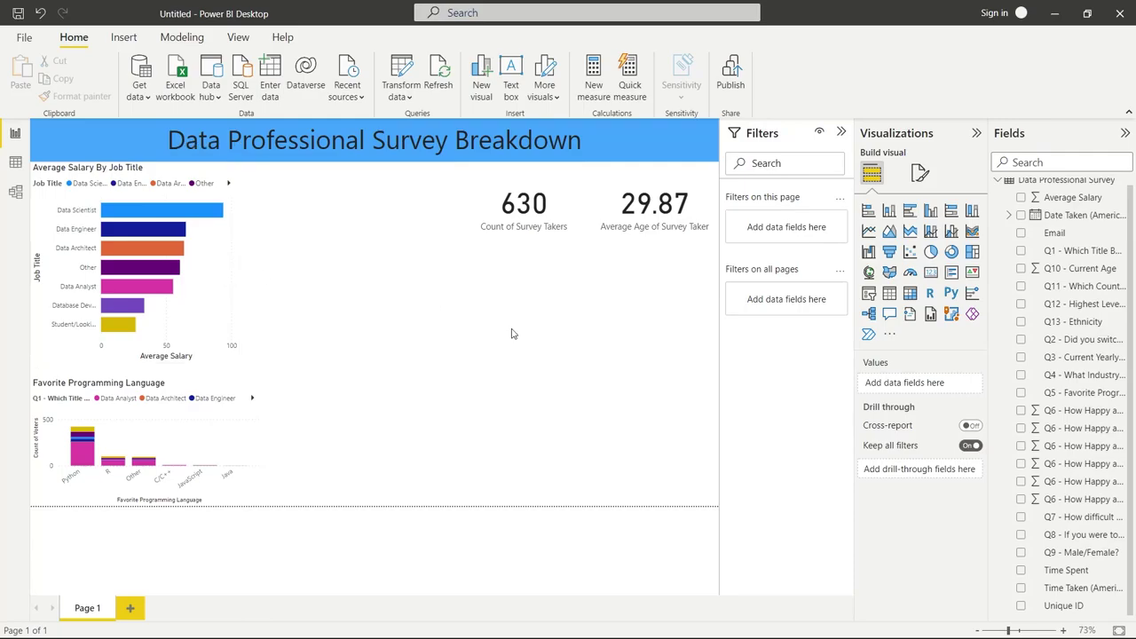
Step: Add a filled map of survey takers by country (Q11), then resize and reposition it
{"action": "left_click", "coordinate": [889, 274]}
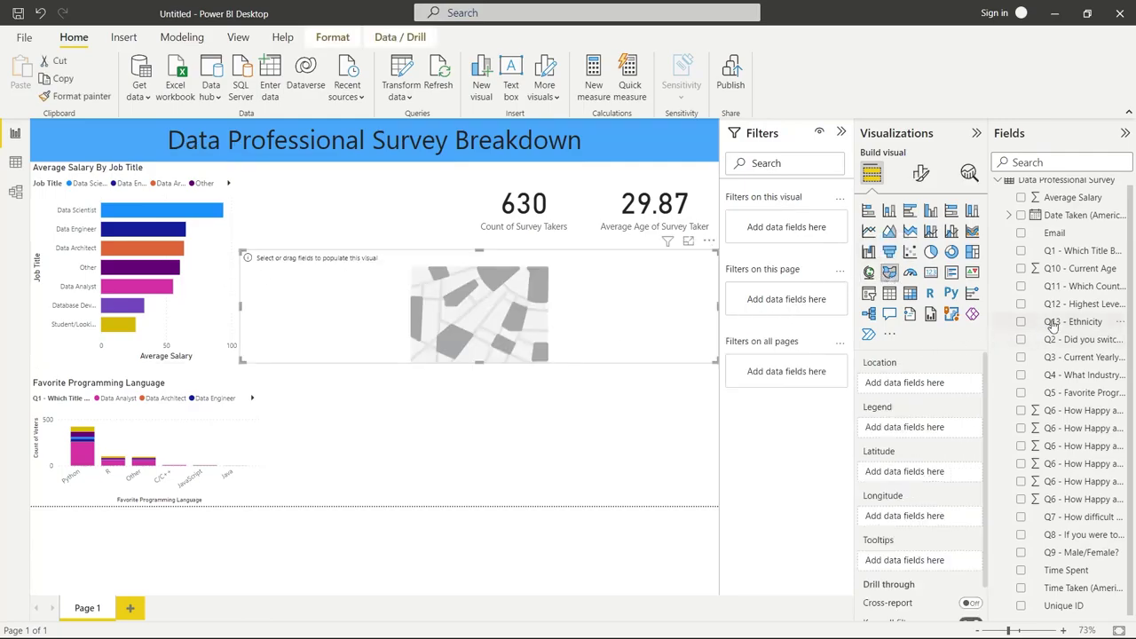
{"action": "left_click_drag", "start_coordinate": [1071, 295], "coordinate": [939, 386]}
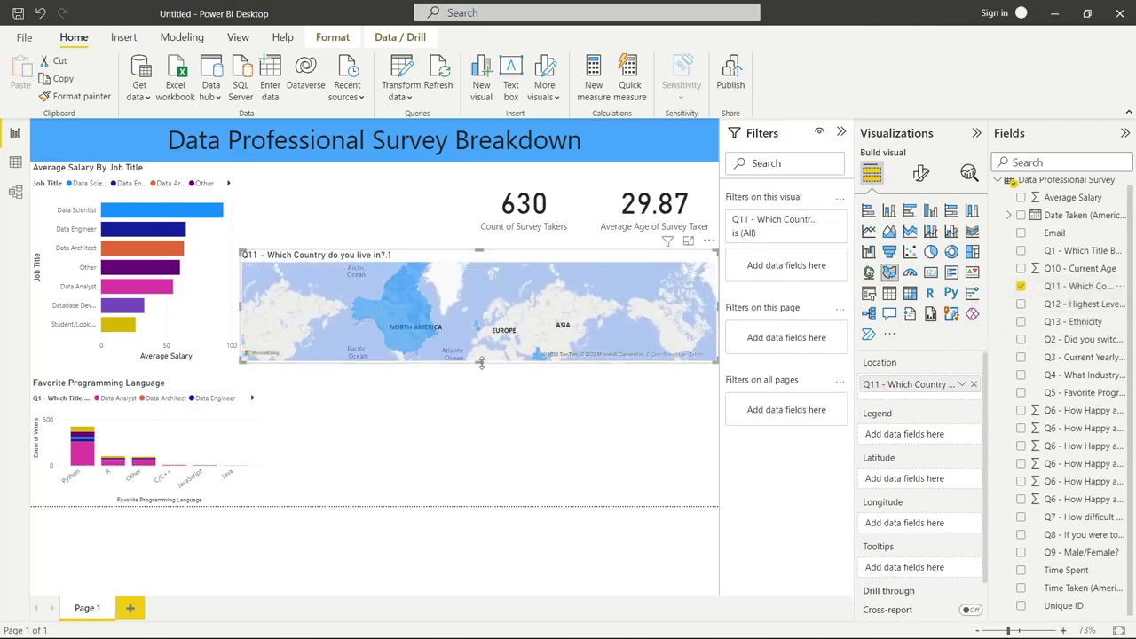
{"action": "left_click_drag", "start_coordinate": [484, 377], "coordinate": [481, 388]}
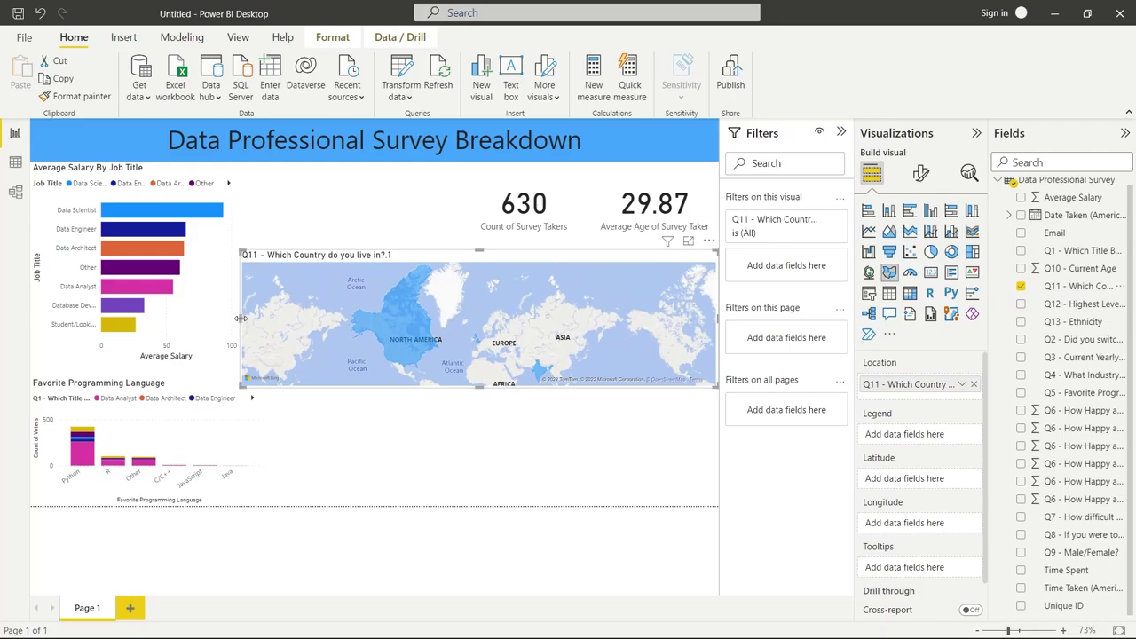
{"action": "left_click_drag", "start_coordinate": [241, 320], "coordinate": [433, 321]}
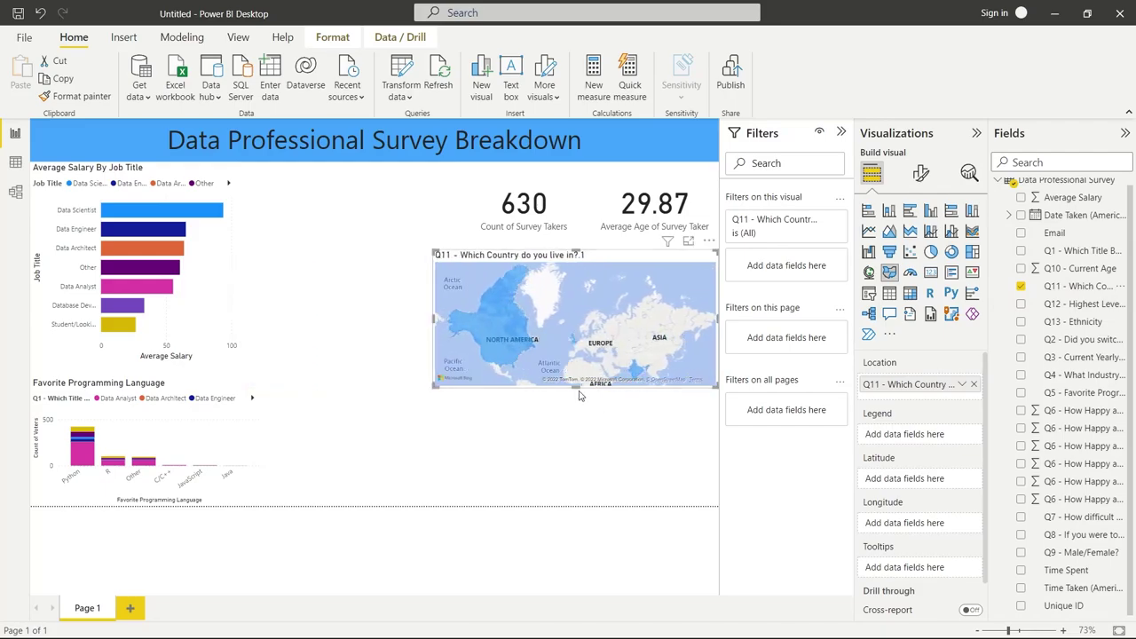
{"action": "left_click_drag", "start_coordinate": [574, 388], "coordinate": [577, 414]}
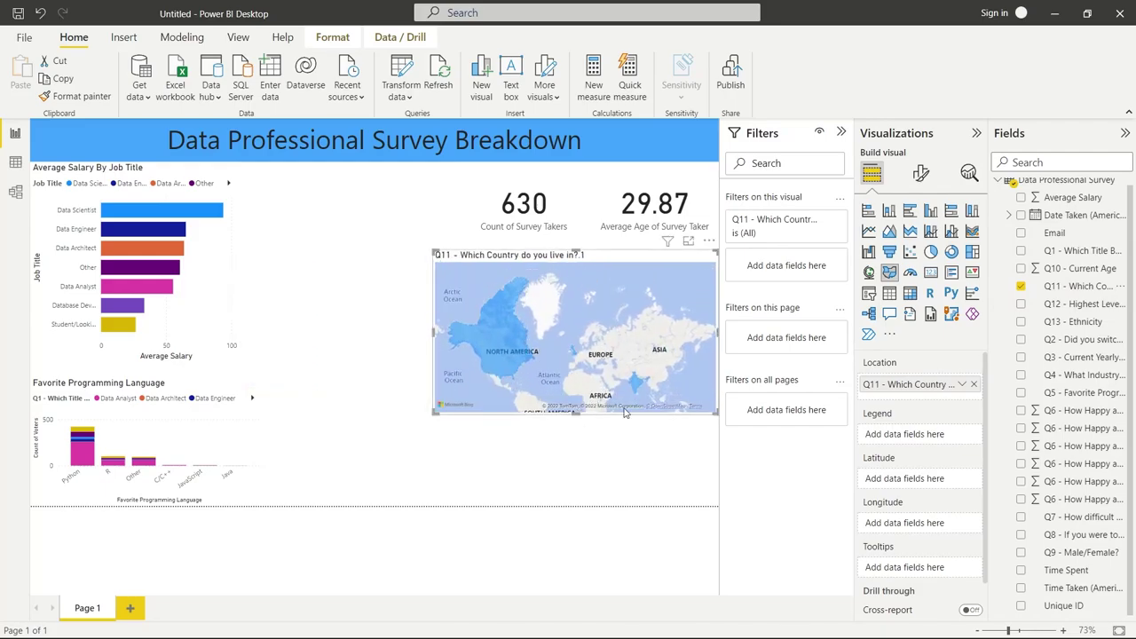
{"action": "left_click", "coordinate": [582, 426]}
{"action": "left_click_drag", "start_coordinate": [617, 257], "coordinate": [634, 353]}
{"action": "left_click", "coordinate": [373, 432]}
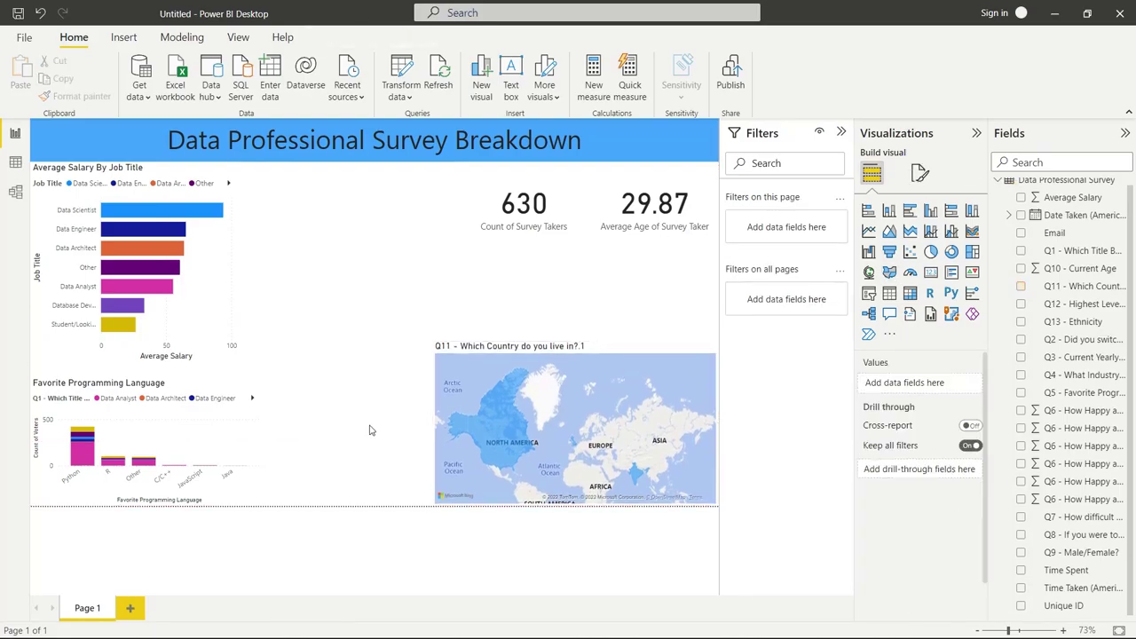
{"action": "left_click", "coordinate": [628, 352]}
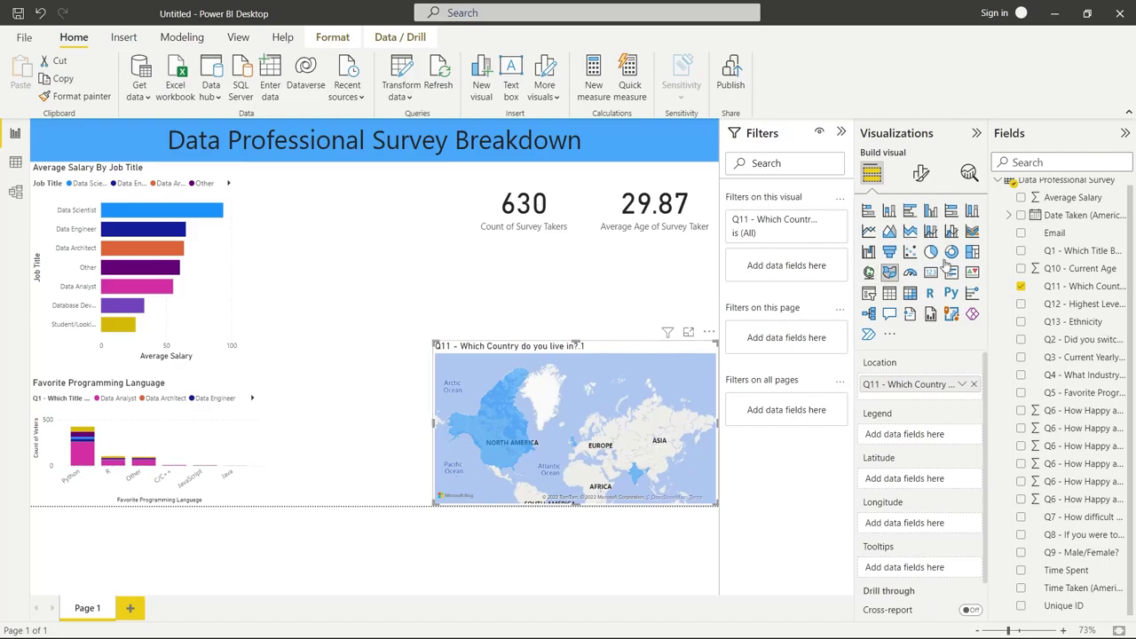
Step: Convert it to a treemap valued by distinct count of Q11, placed beside the salary bar chart
{"action": "left_click", "coordinate": [971, 252]}
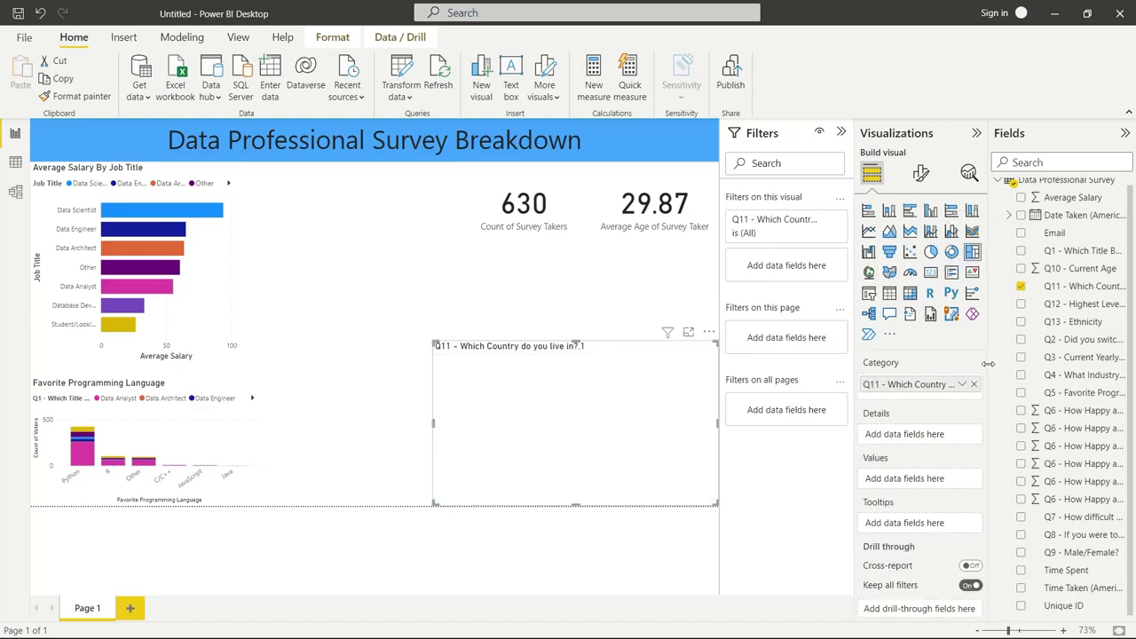
{"action": "left_click_drag", "start_coordinate": [1077, 287], "coordinate": [932, 480]}
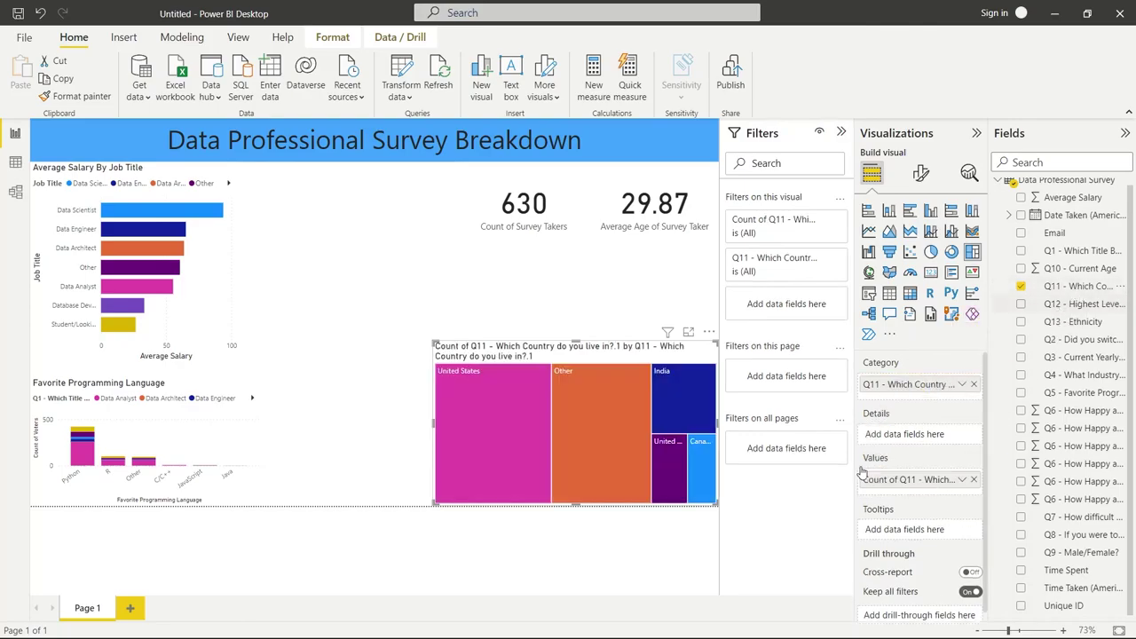
{"action": "left_click", "coordinate": [963, 479]}
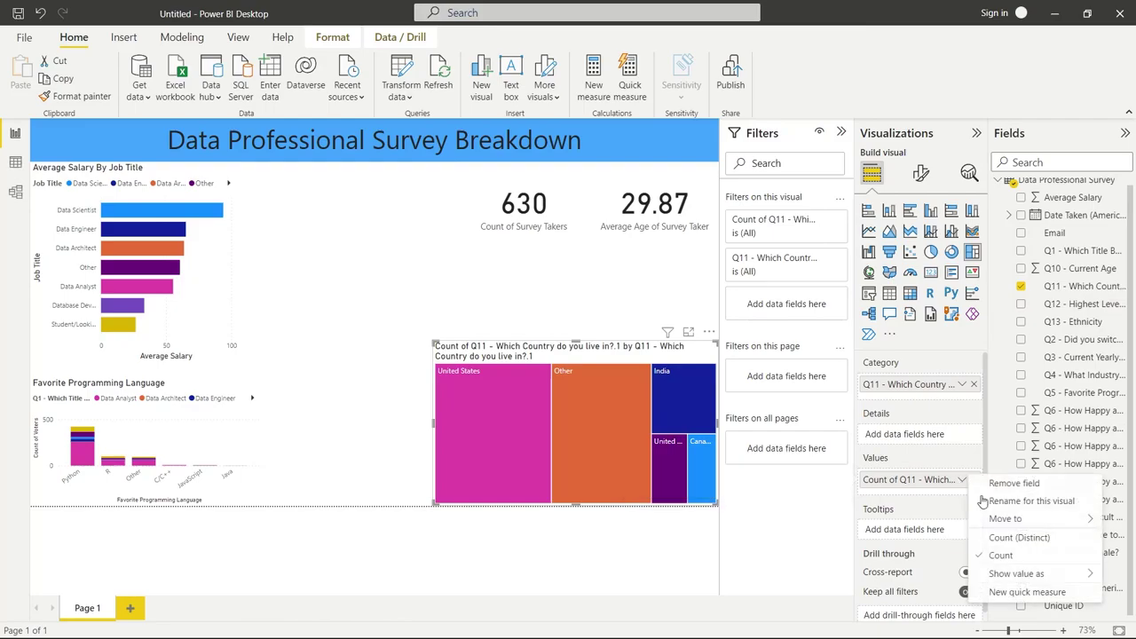
{"action": "left_click", "coordinate": [1012, 536]}
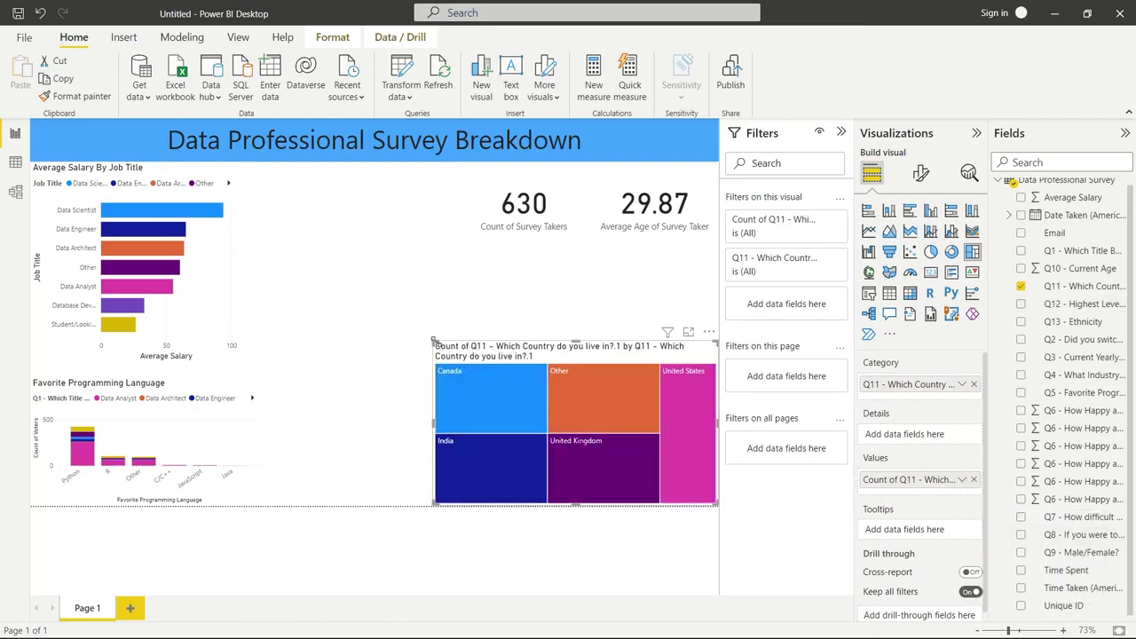
{"action": "left_click_drag", "start_coordinate": [433, 341], "coordinate": [511, 330]}
{"action": "left_click_drag", "start_coordinate": [599, 342], "coordinate": [358, 170]}
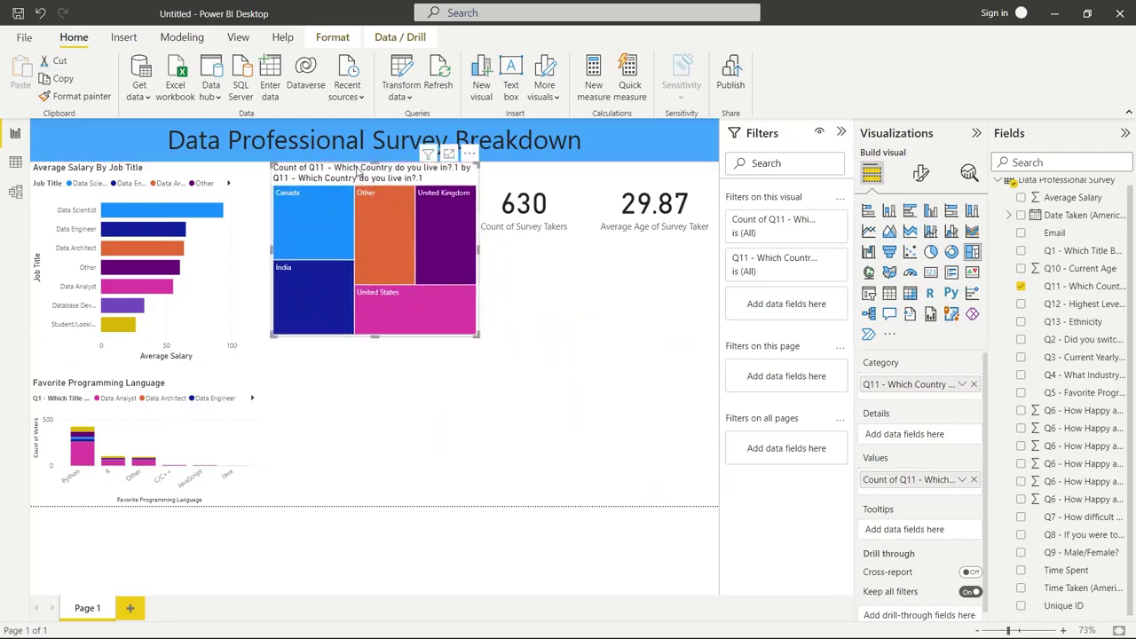
{"action": "mouse_move", "coordinate": [360, 240]}
{"action": "left_click", "coordinate": [380, 293]}
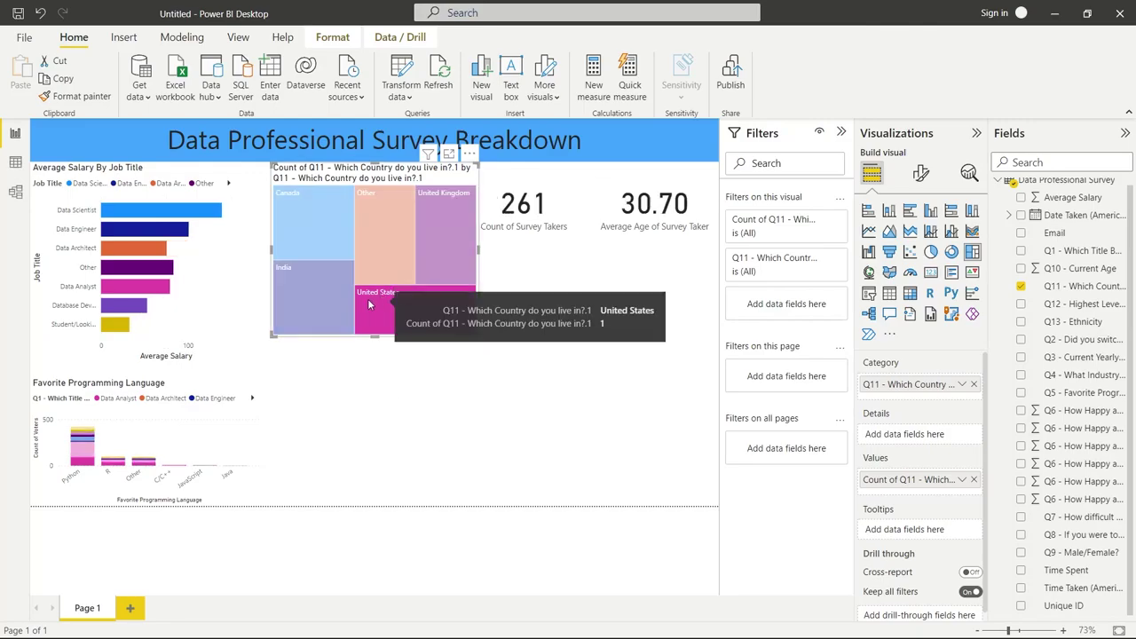
{"action": "mouse_move", "coordinate": [214, 215]}
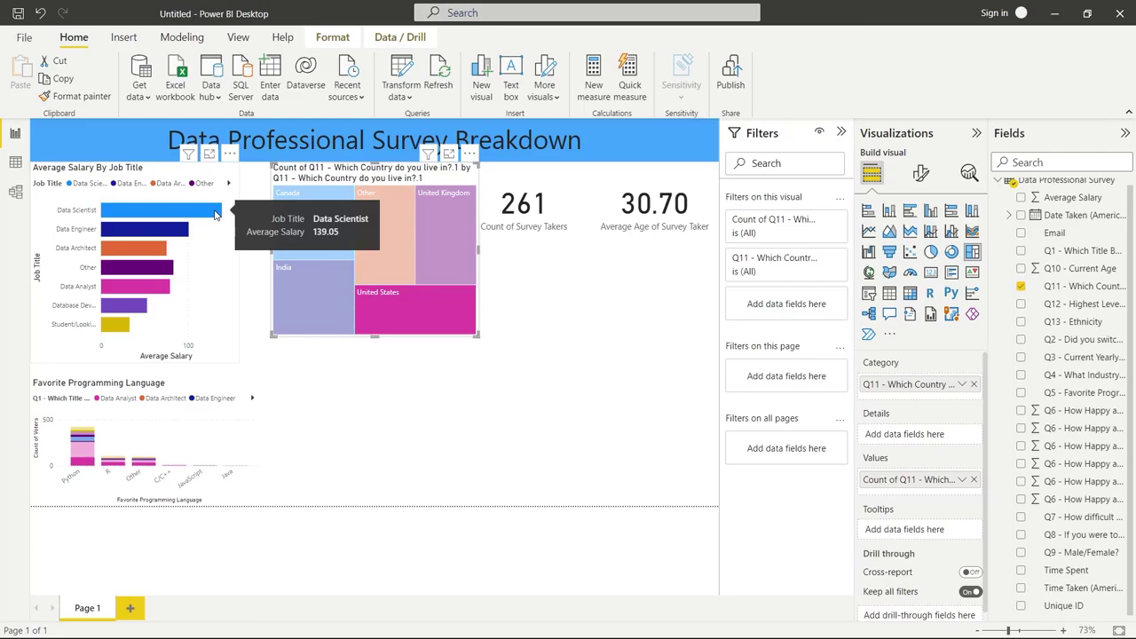
{"action": "mouse_move", "coordinate": [160, 285]}
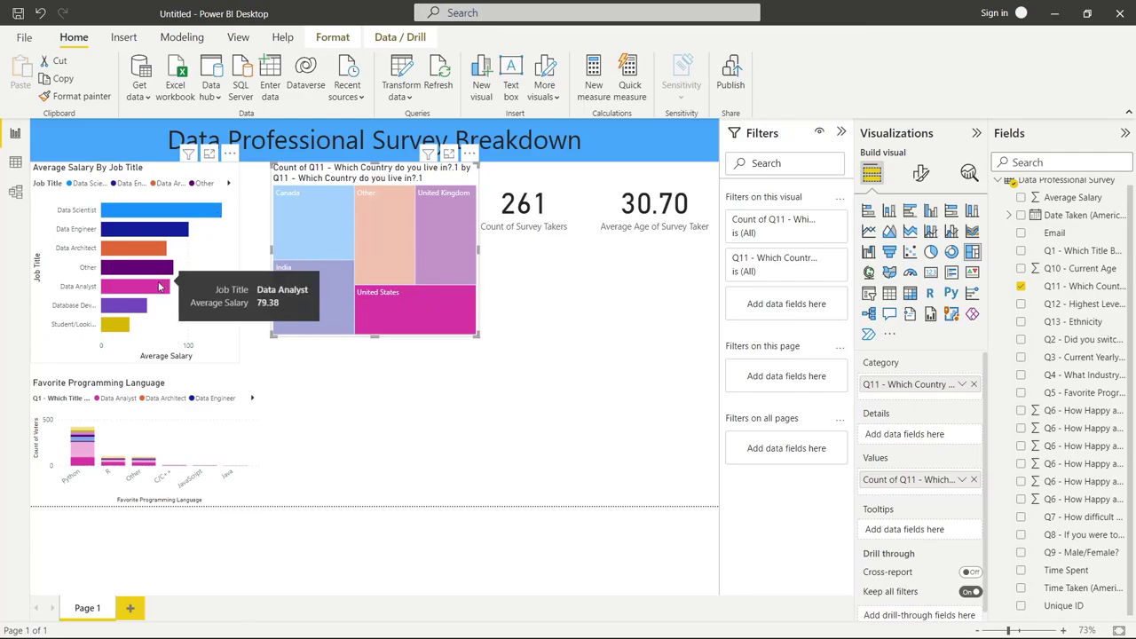
{"action": "left_click", "coordinate": [325, 296]}
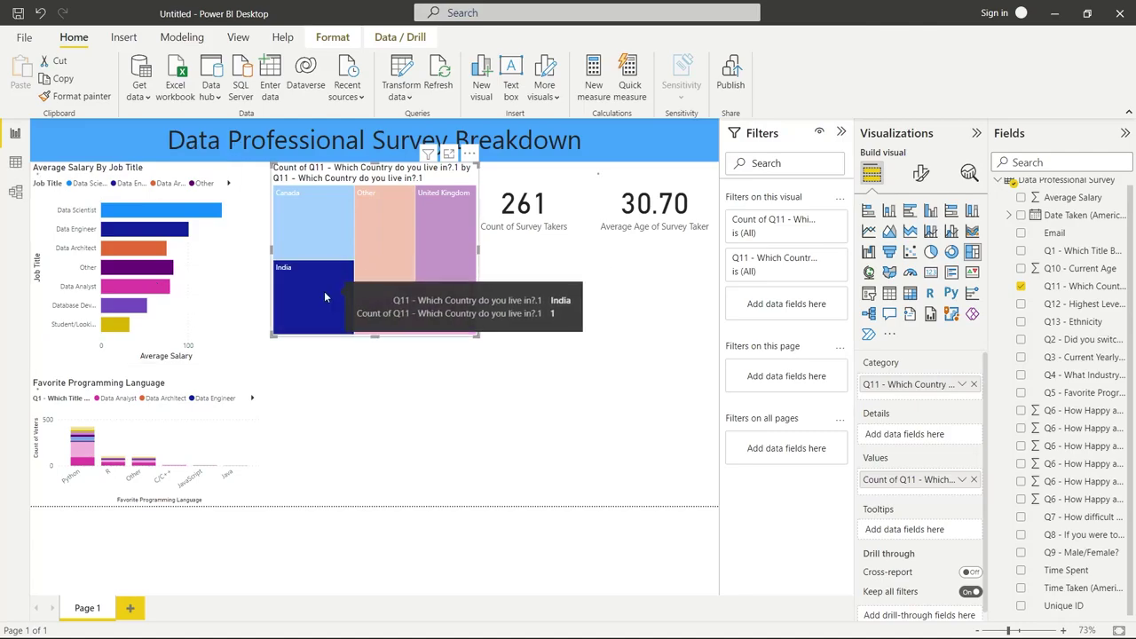
{"action": "mouse_move", "coordinate": [162, 210]}
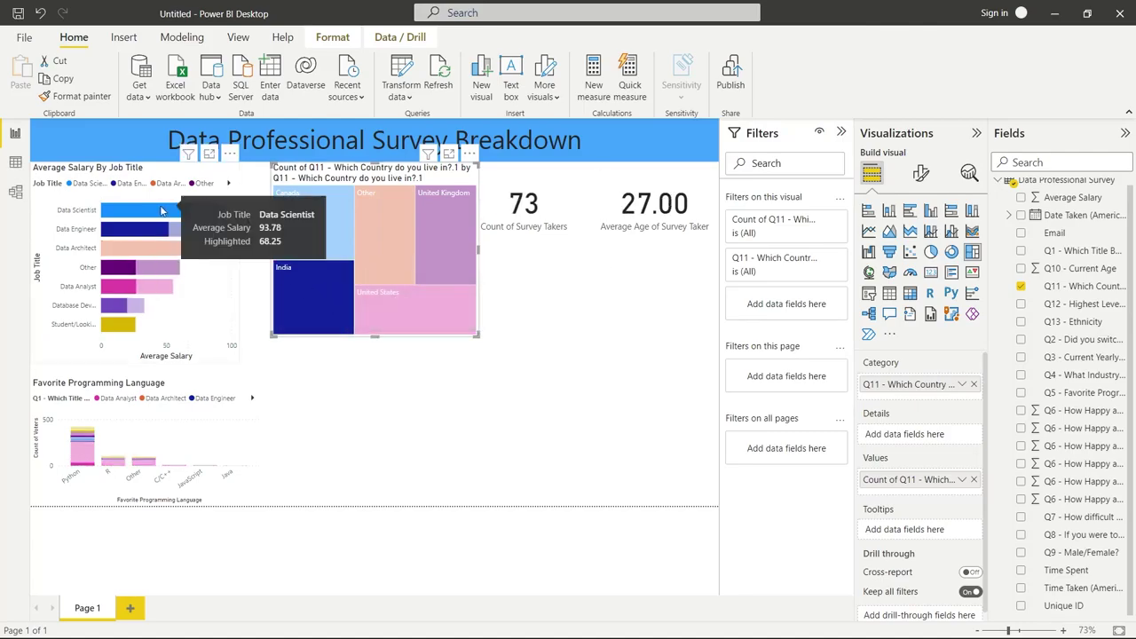
{"action": "mouse_move", "coordinate": [132, 287]}
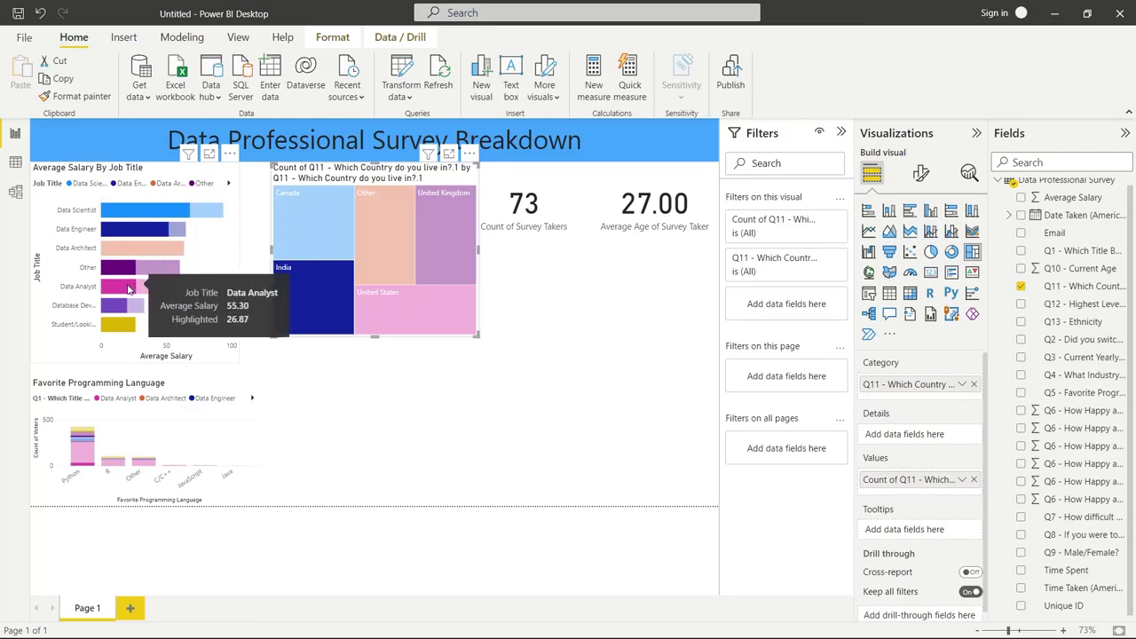
{"action": "left_click", "coordinate": [249, 259]}
{"action": "left_click", "coordinate": [312, 284]}
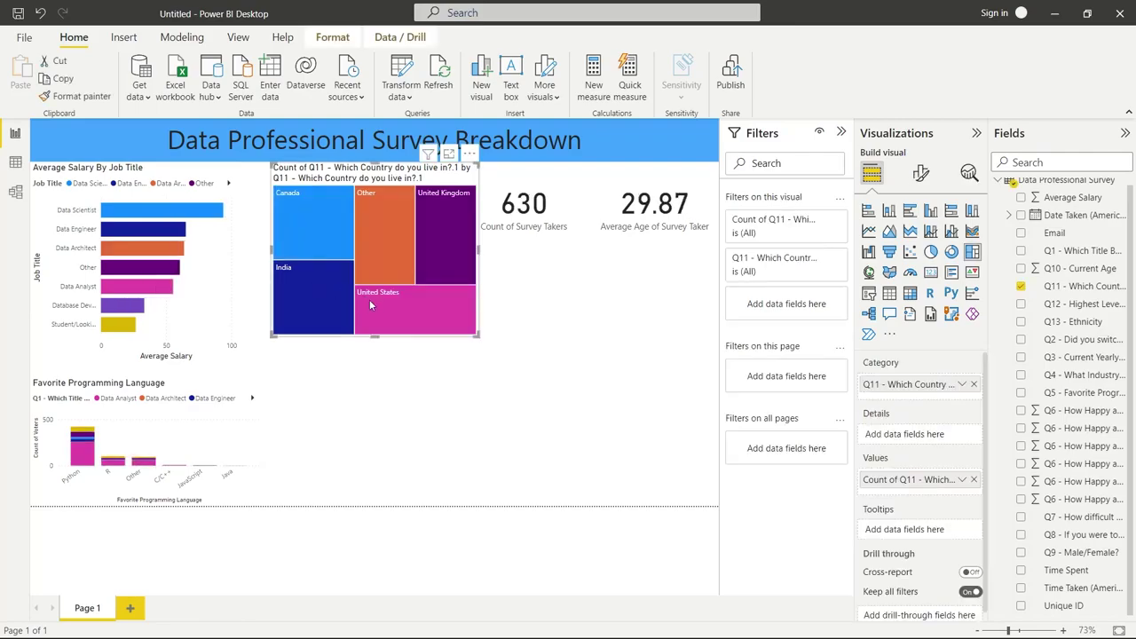
Step: Add one gauge under the KPI cards and a second gauge directly beneath it
{"action": "left_click", "coordinate": [363, 385]}
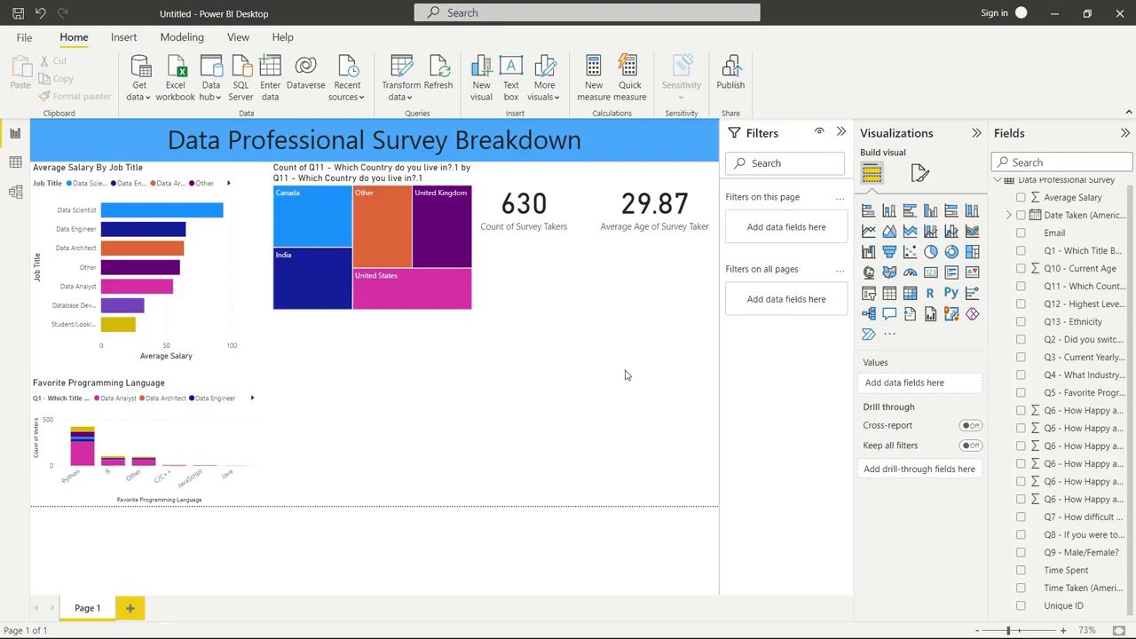
{"action": "left_click", "coordinate": [910, 275]}
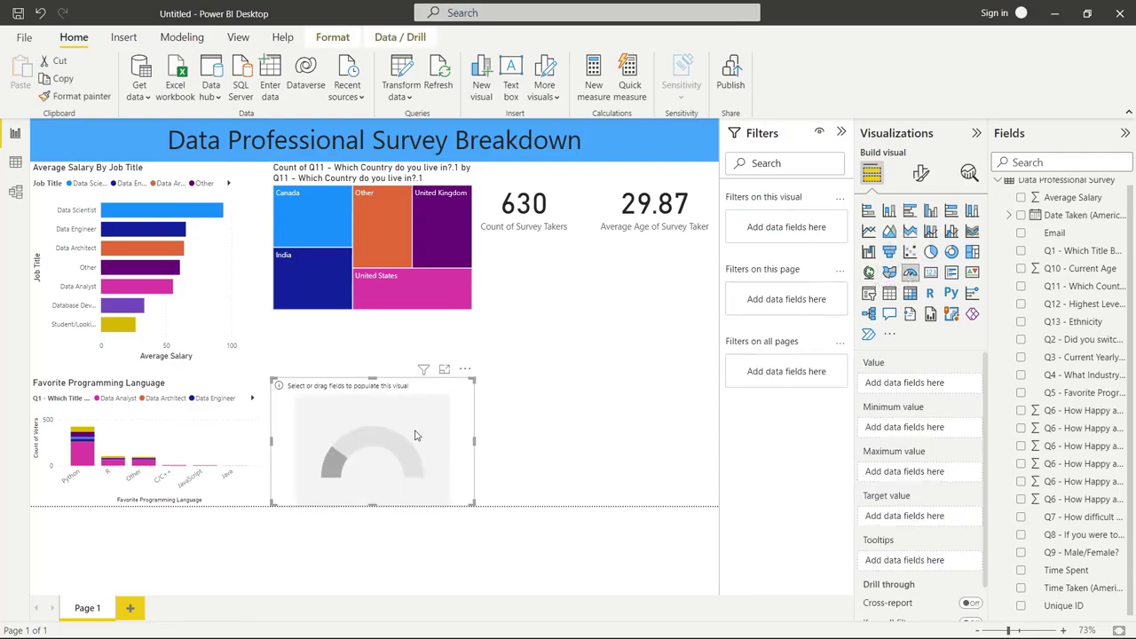
{"action": "left_click_drag", "start_coordinate": [417, 431], "coordinate": [659, 291]}
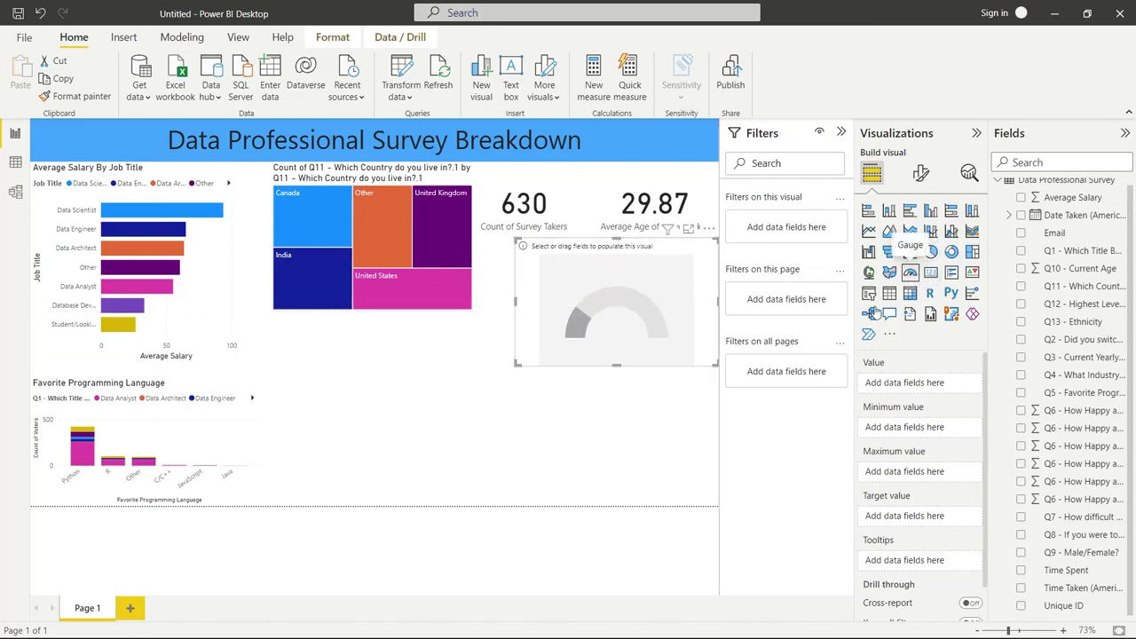
{"action": "left_click", "coordinate": [910, 275]}
{"action": "left_click", "coordinate": [912, 277]}
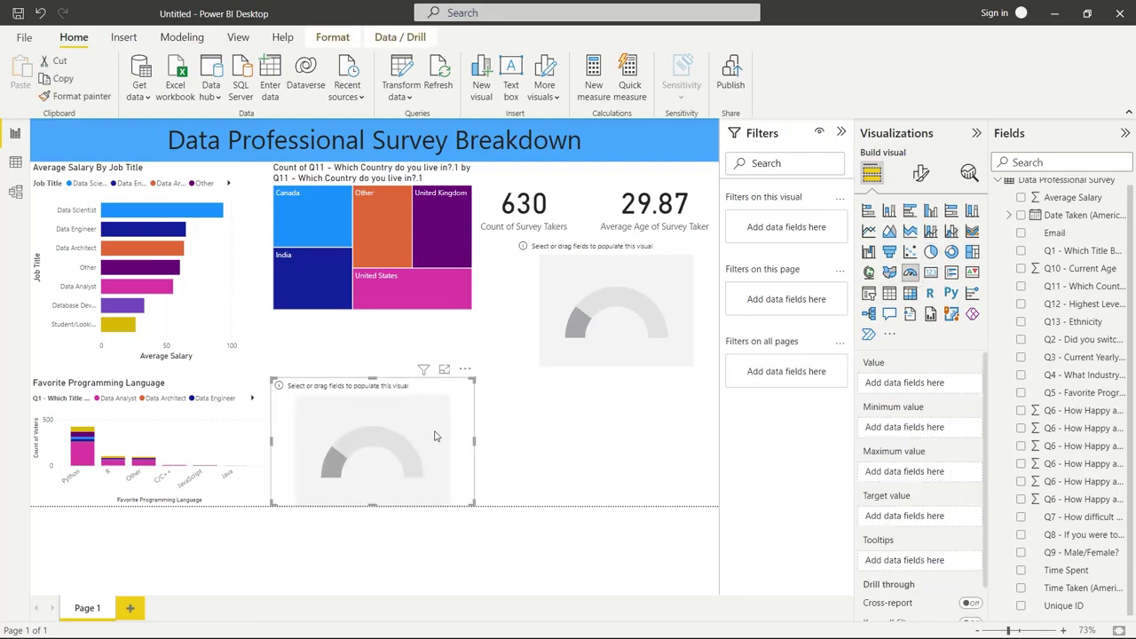
{"action": "left_click_drag", "start_coordinate": [435, 444], "coordinate": [679, 447]}
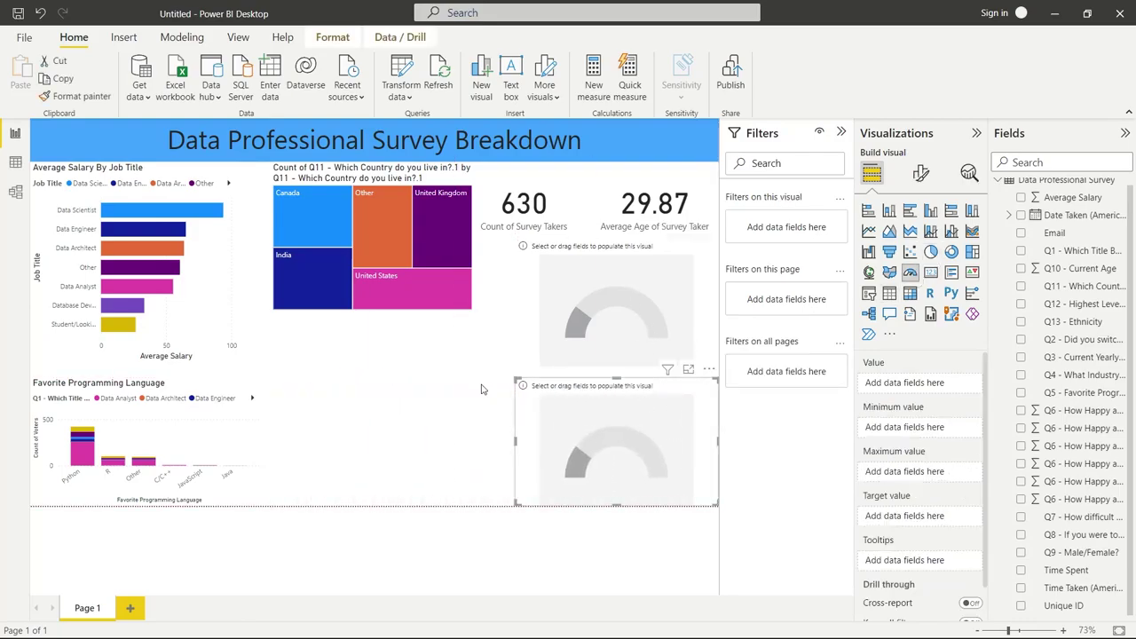
{"action": "left_click", "coordinate": [672, 314]}
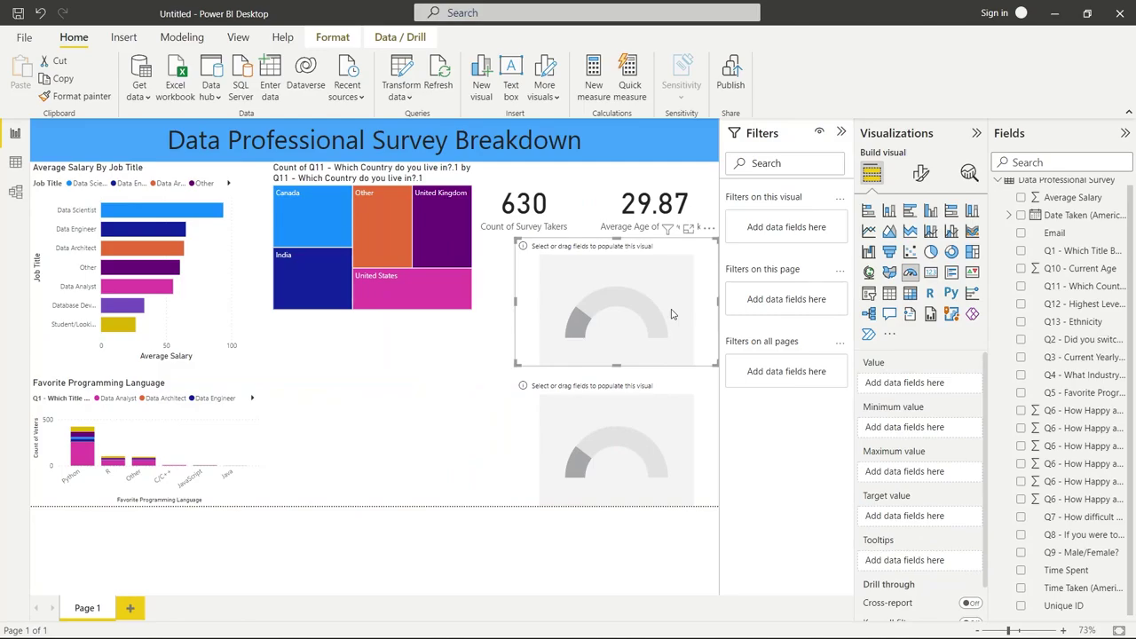
Step: Show average Q6 work/life rating on the gauge, using minimum and maximum Q6 as its range
{"action": "left_click", "coordinate": [1079, 499]}
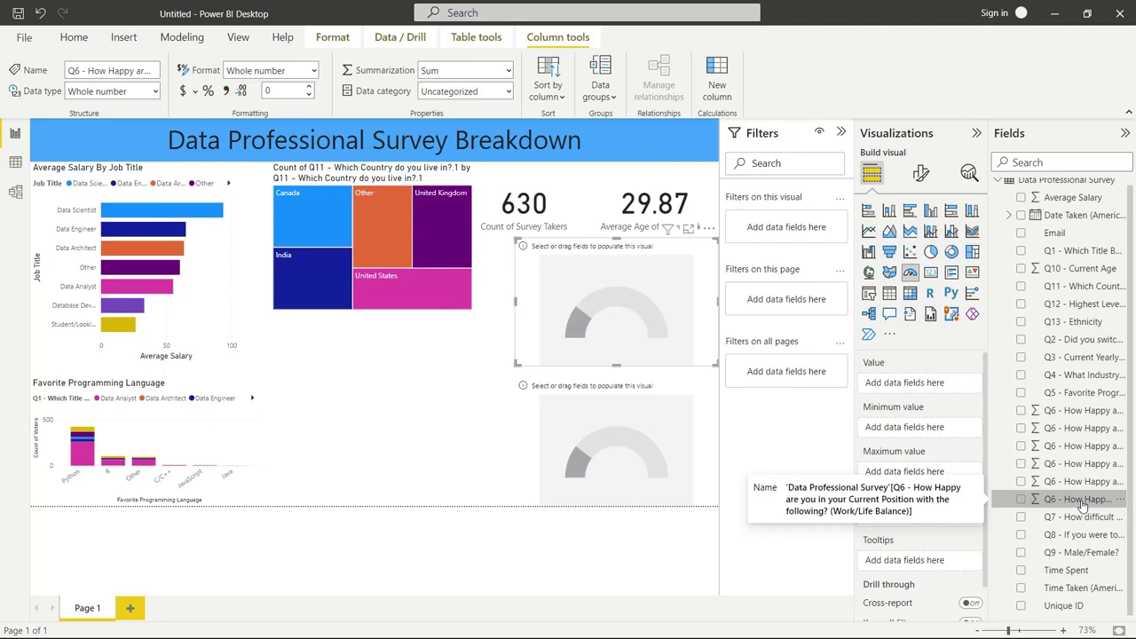
{"action": "left_click", "coordinate": [1021, 499]}
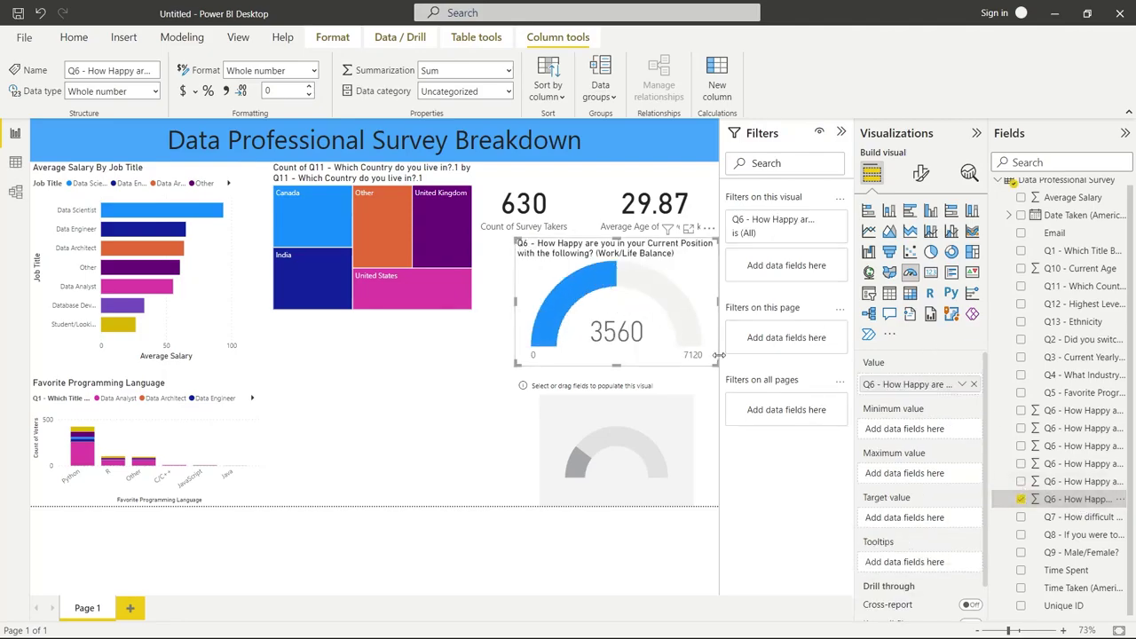
{"action": "left_click", "coordinate": [962, 384]}
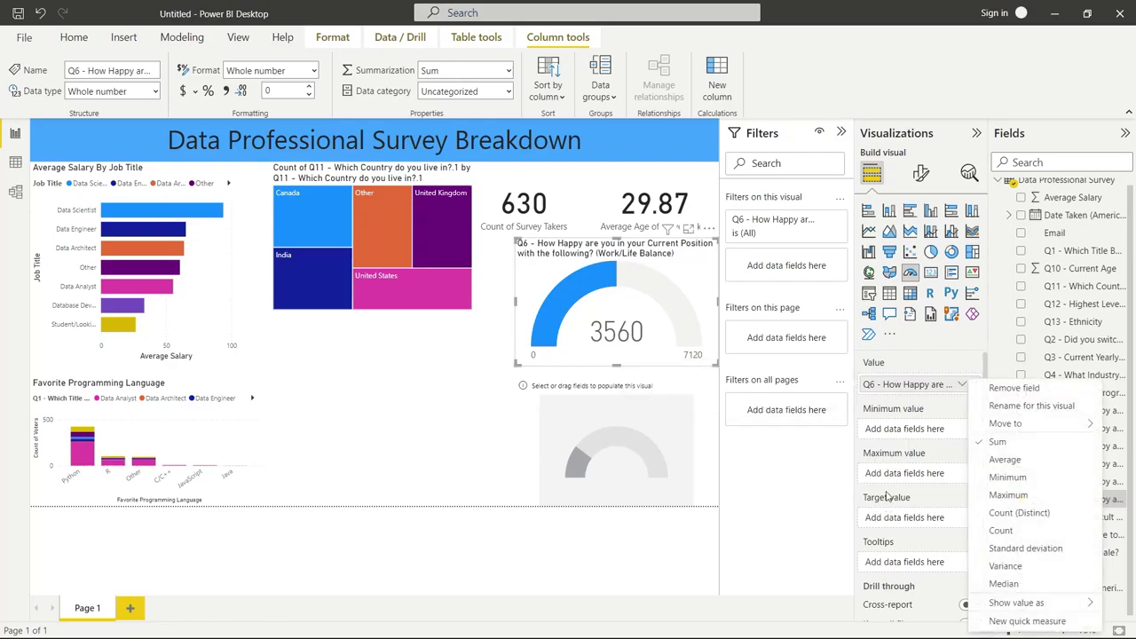
{"action": "left_click", "coordinate": [1009, 462]}
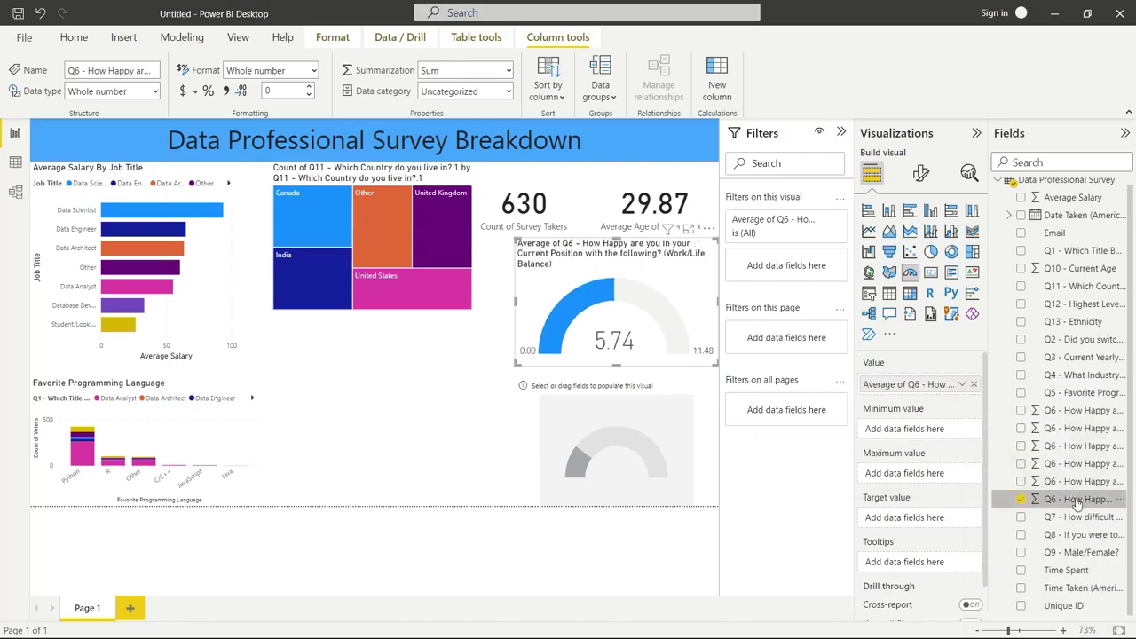
{"action": "left_click_drag", "start_coordinate": [1079, 499], "coordinate": [939, 432]}
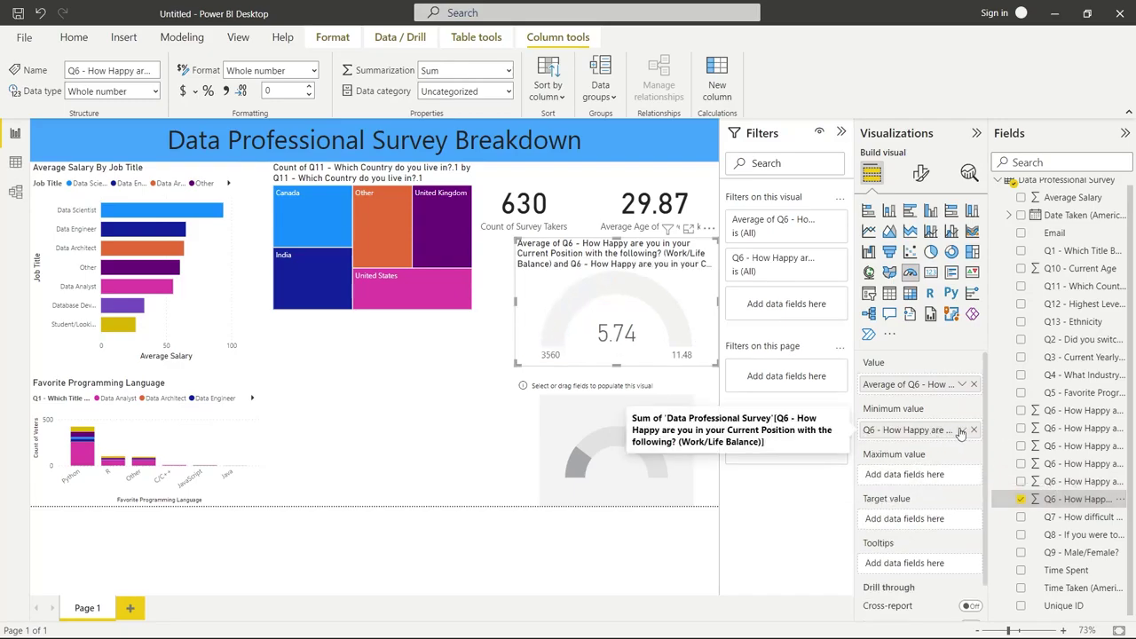
{"action": "left_click", "coordinate": [962, 431]}
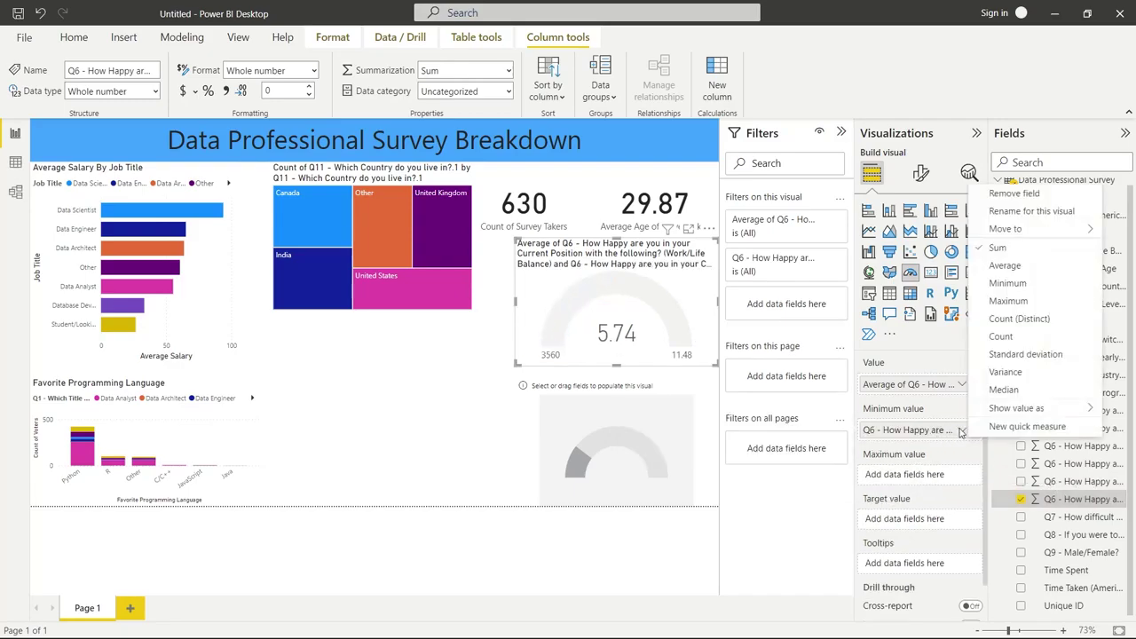
{"action": "left_click", "coordinate": [1008, 283]}
{"action": "left_click_drag", "start_coordinate": [1012, 503], "coordinate": [966, 477]}
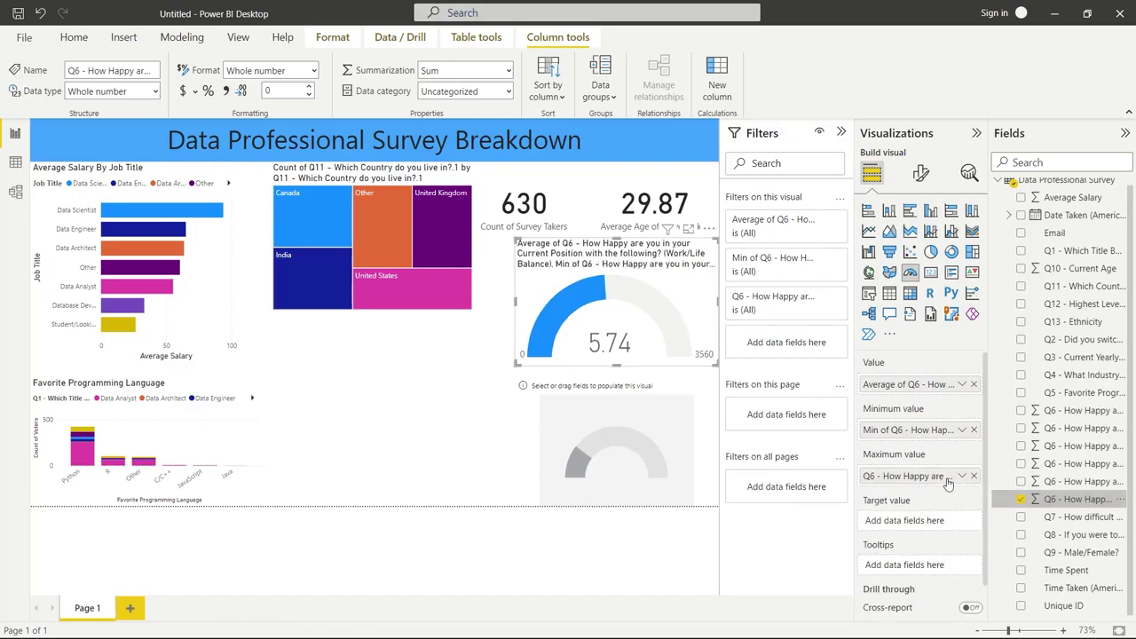
{"action": "left_click", "coordinate": [962, 476]}
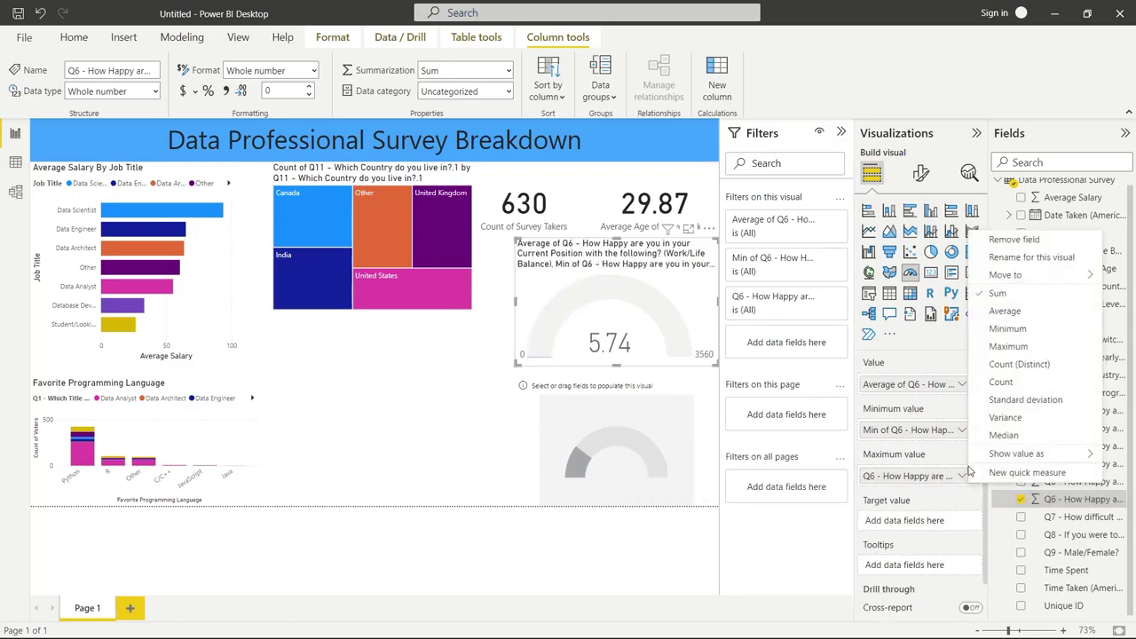
{"action": "left_click", "coordinate": [1009, 346]}
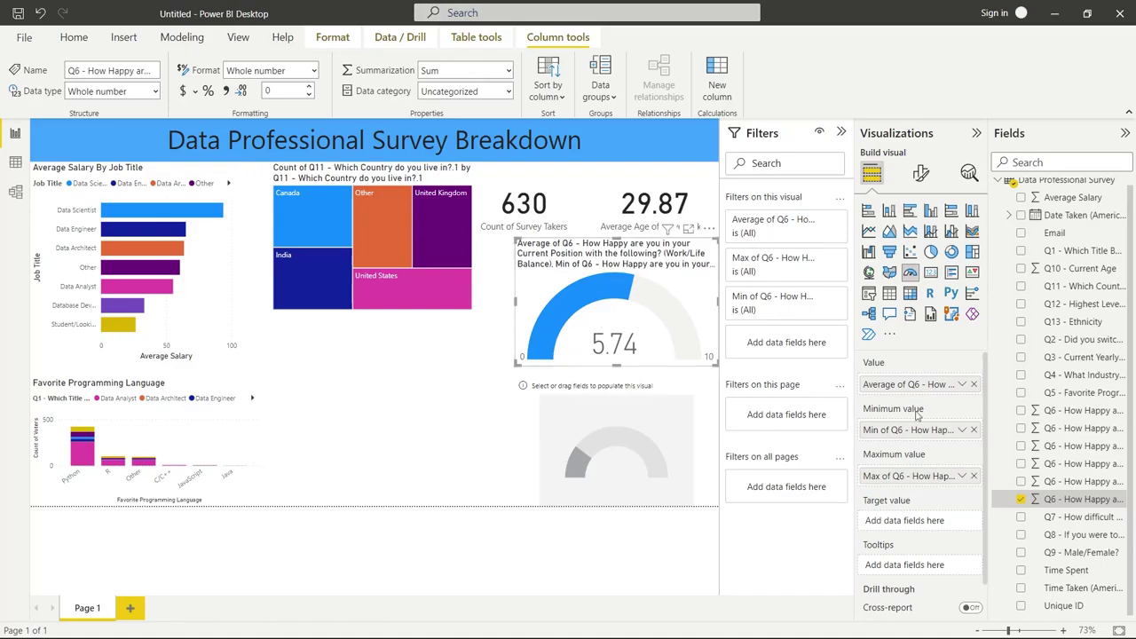
Step: Title the gauge 'Happy With Work/Life Balance'
{"action": "left_click", "coordinate": [920, 174]}
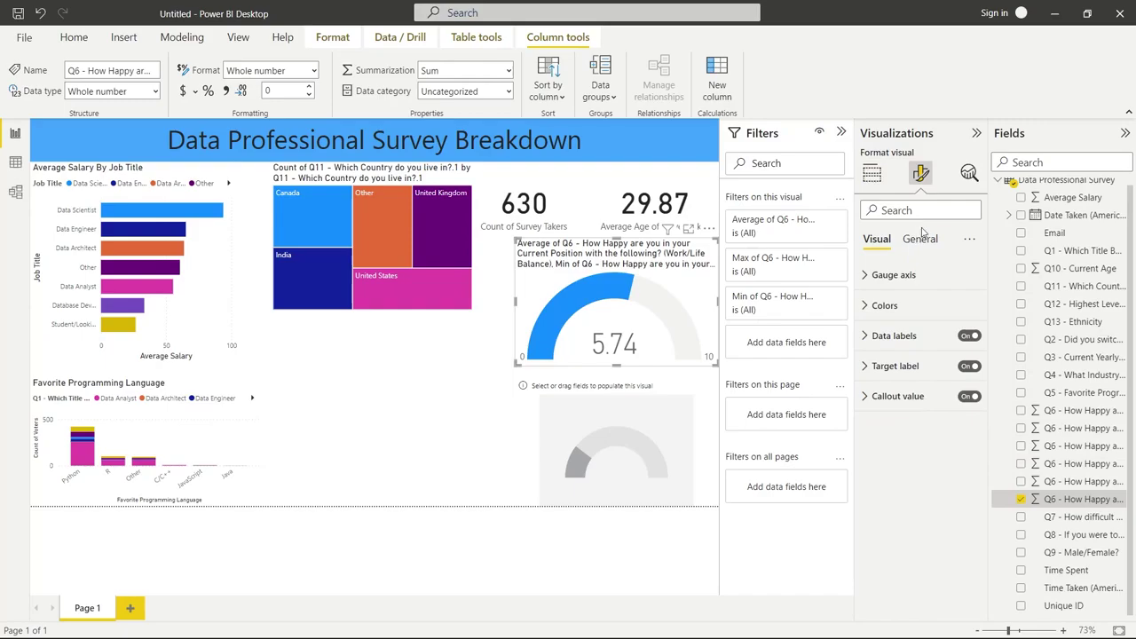
{"action": "left_click", "coordinate": [921, 240]}
{"action": "left_click", "coordinate": [874, 305]}
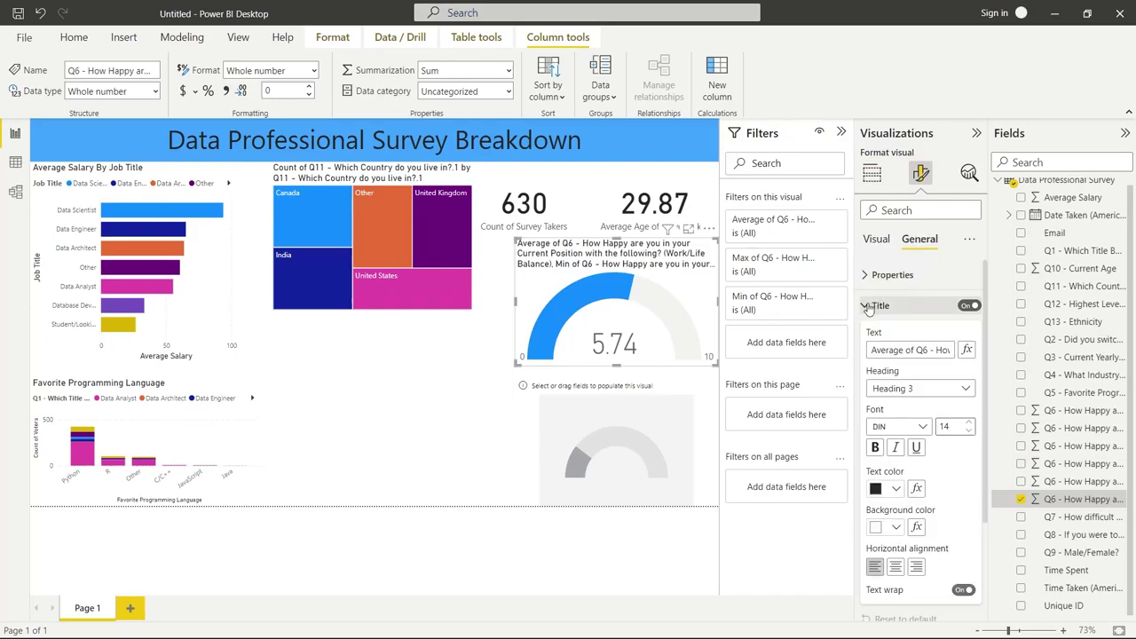
{"action": "triple_click", "coordinate": [902, 348]}
{"action": "type", "text": "H"}
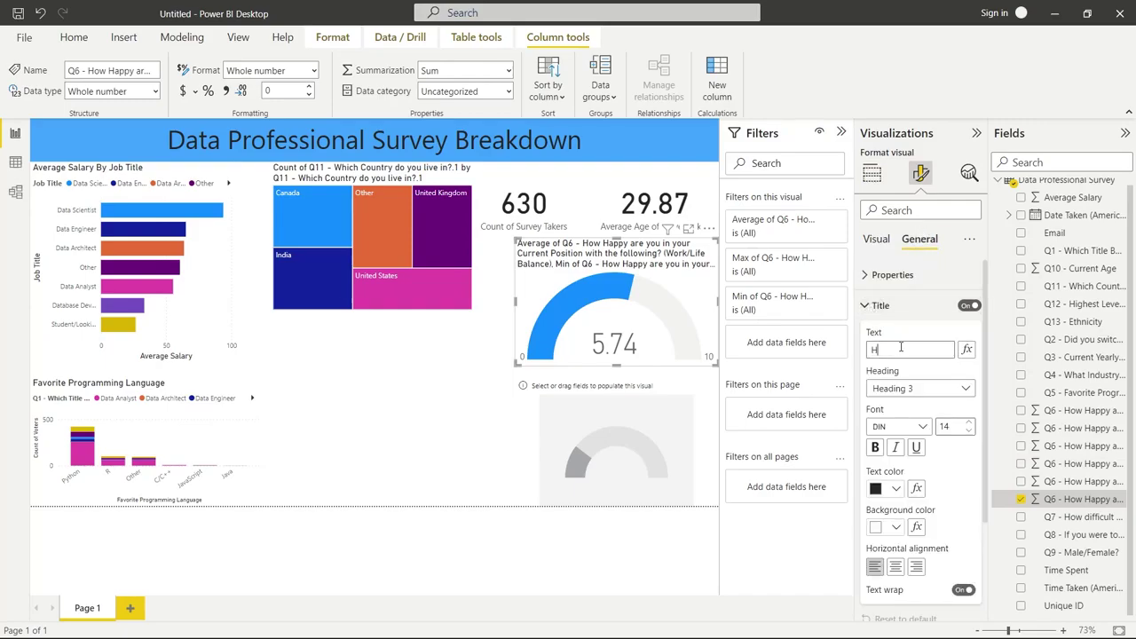
{"action": "type", "text": "appy With W"}
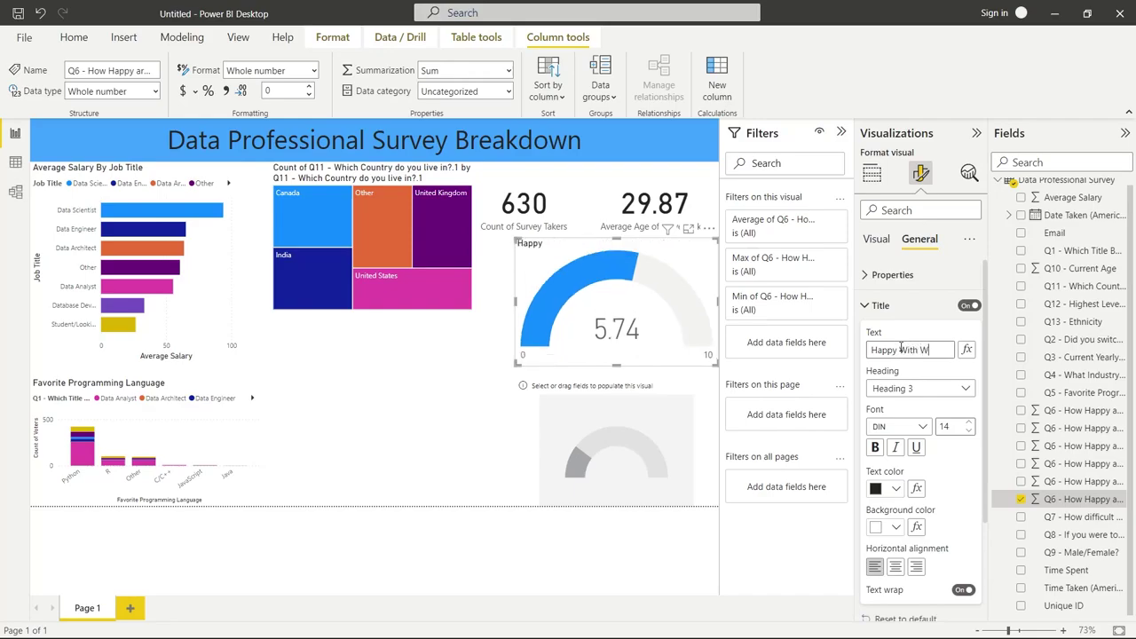
{"action": "type", "text": "ork/Life Balance"}
{"action": "key", "text": "Escape"}
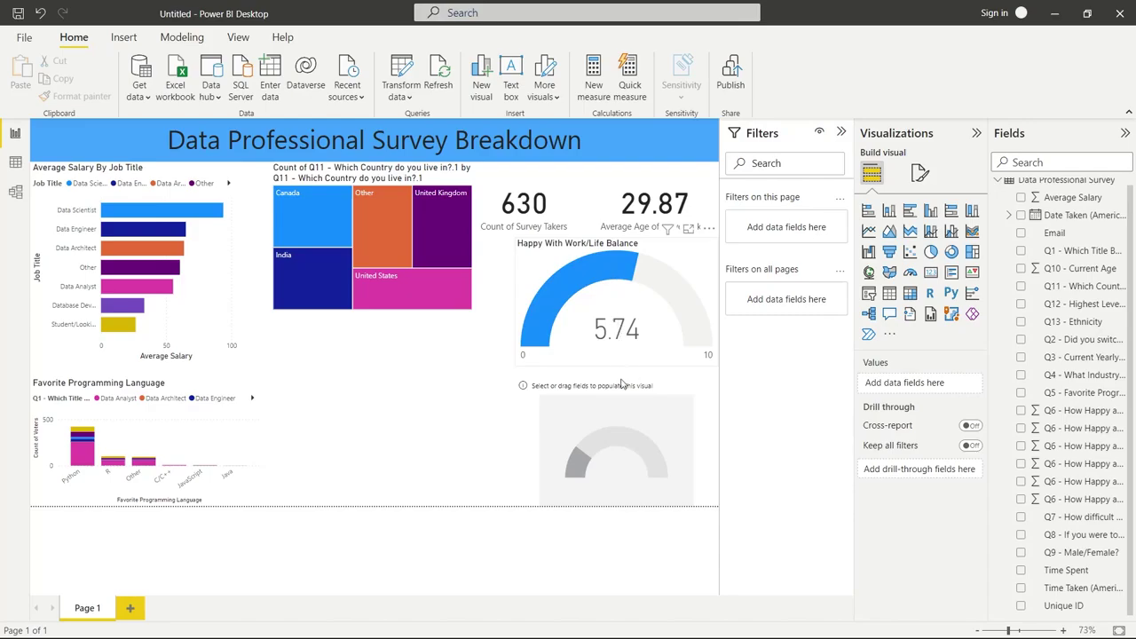
Step: Feed the Q6 salary happiness rating into the empty gauge, with its Minimum and Maximum as range
{"action": "left_click", "coordinate": [631, 442]}
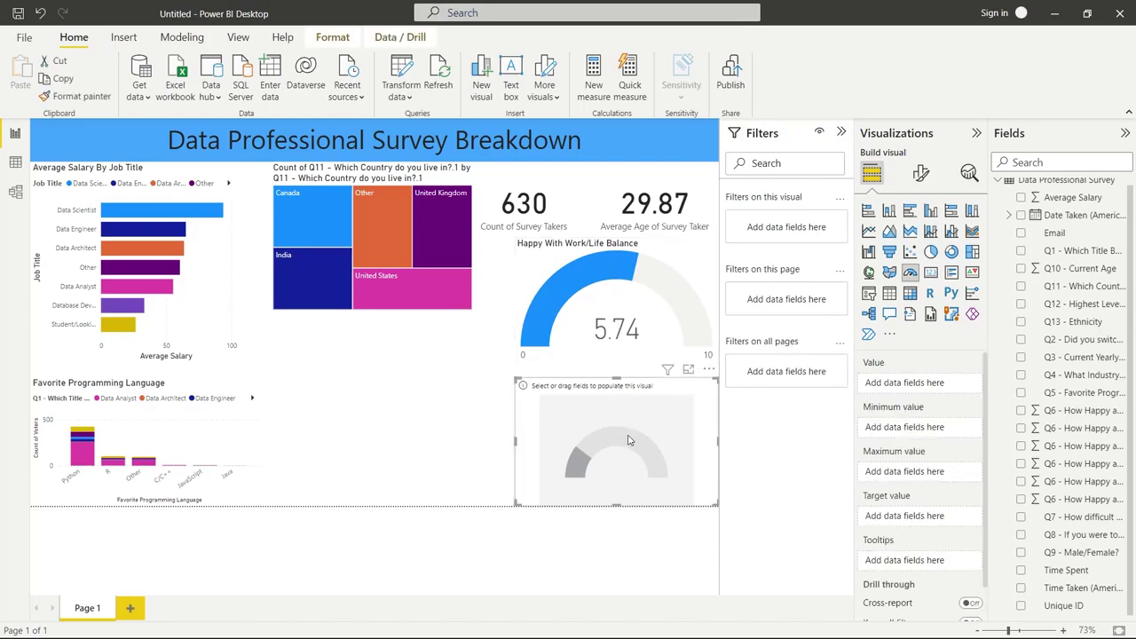
{"action": "left_click", "coordinate": [1079, 467]}
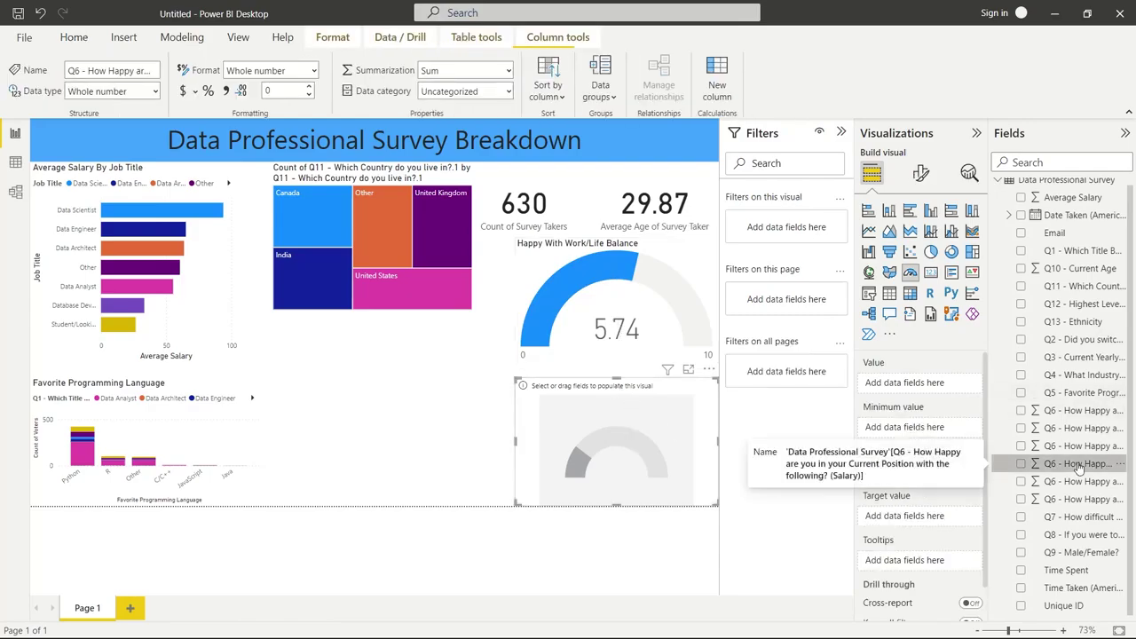
{"action": "left_click_drag", "start_coordinate": [1050, 465], "coordinate": [963, 431]}
{"action": "left_click", "coordinate": [962, 431]}
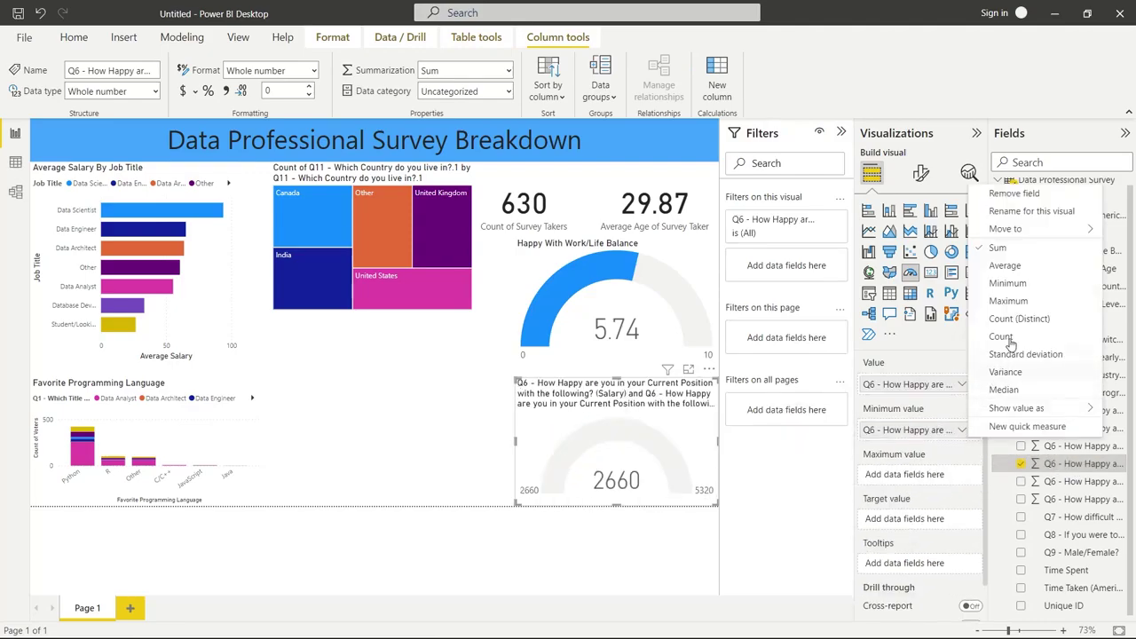
{"action": "left_click", "coordinate": [1012, 285]}
{"action": "left_click_drag", "start_coordinate": [1055, 465], "coordinate": [958, 476]}
{"action": "left_click", "coordinate": [961, 477]}
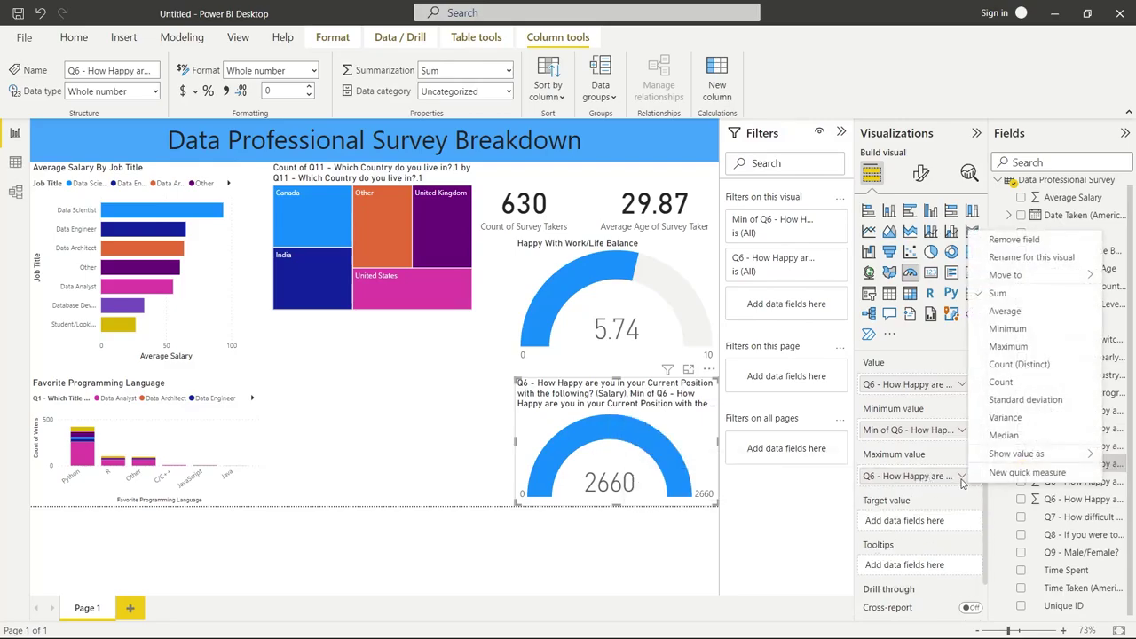
{"action": "left_click", "coordinate": [1009, 347]}
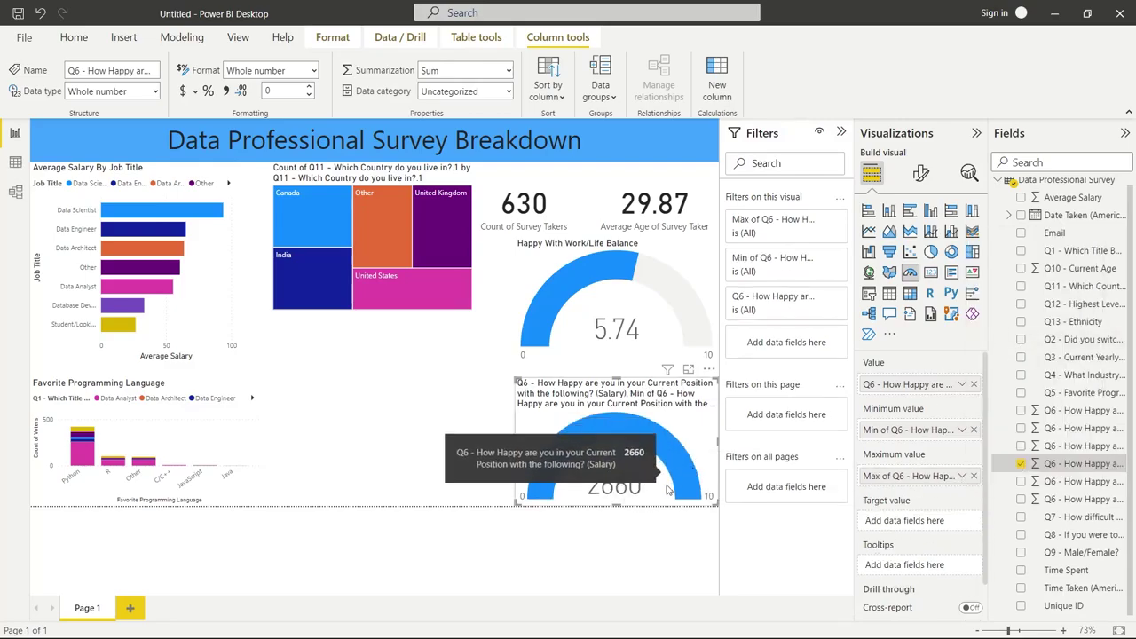
Step: Show the gauge value as the average salary rating, 4.27
{"action": "left_click", "coordinate": [962, 385]}
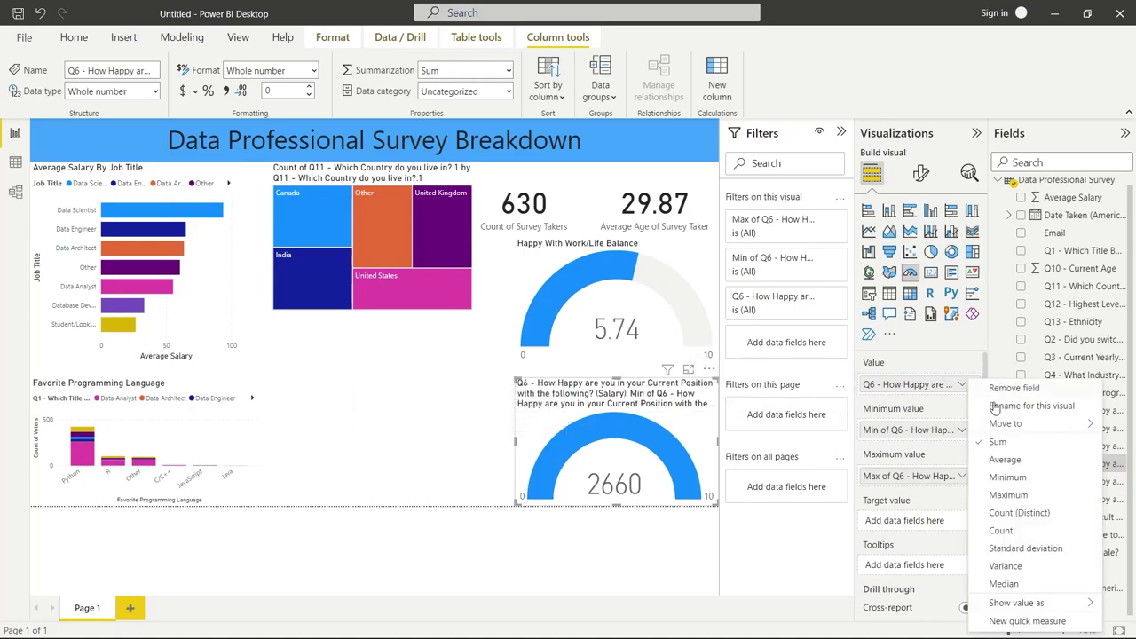
{"action": "left_click", "coordinate": [1021, 459]}
{"action": "left_click", "coordinate": [483, 422]}
{"action": "left_click", "coordinate": [546, 427]}
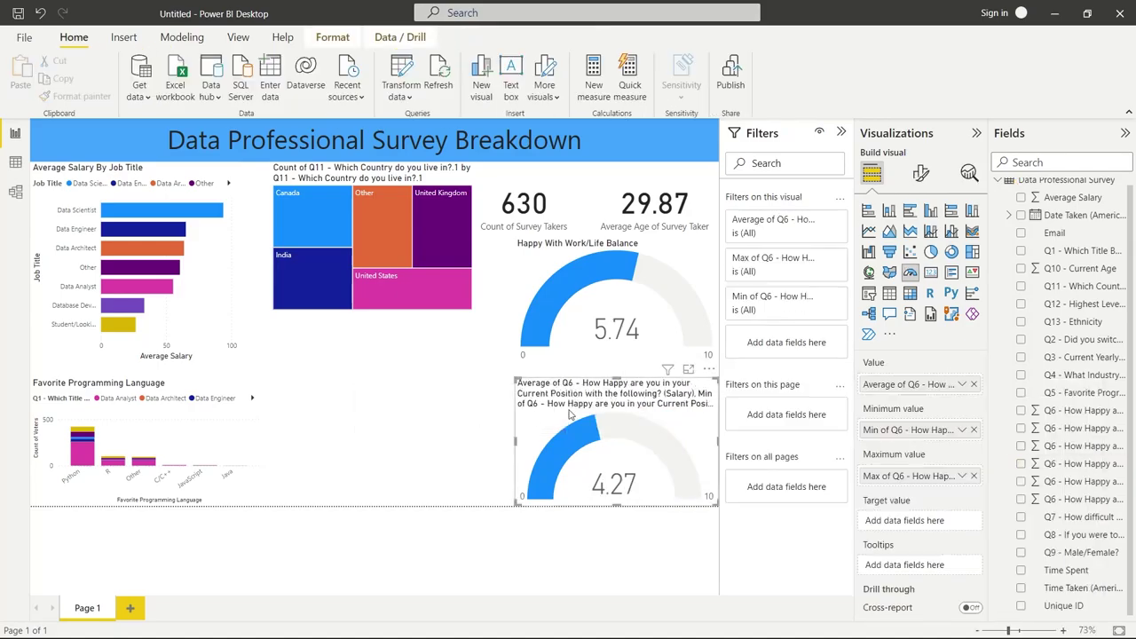
{"action": "left_click", "coordinate": [921, 173]}
{"action": "left_click", "coordinate": [920, 239]}
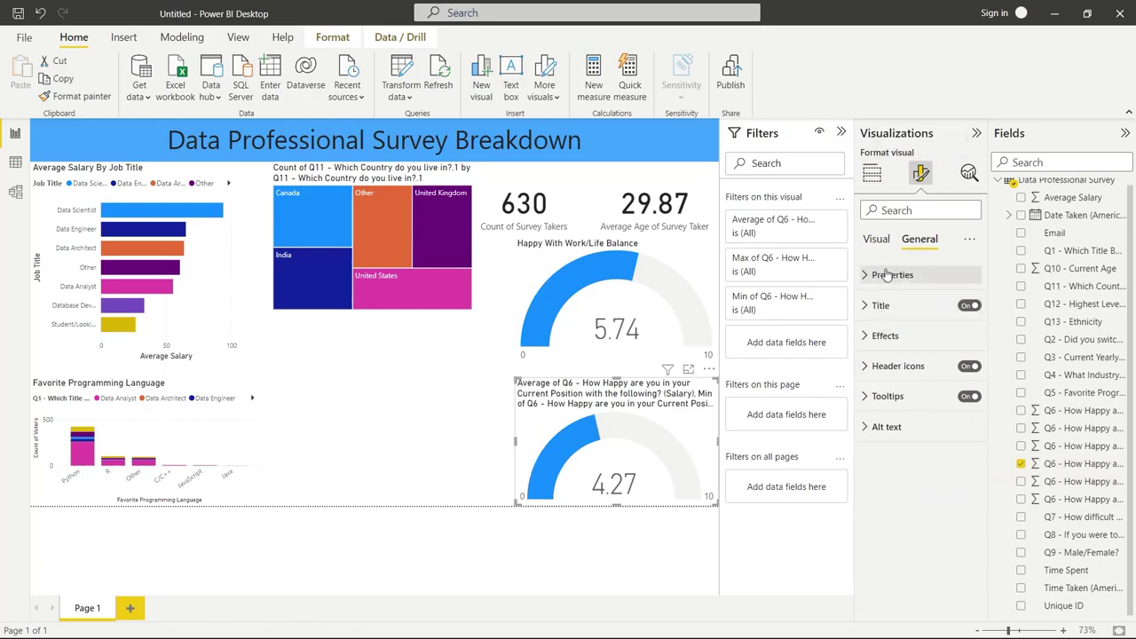
Step: Title the lower gauge 'Happiness with Salary'
{"action": "left_click", "coordinate": [874, 308]}
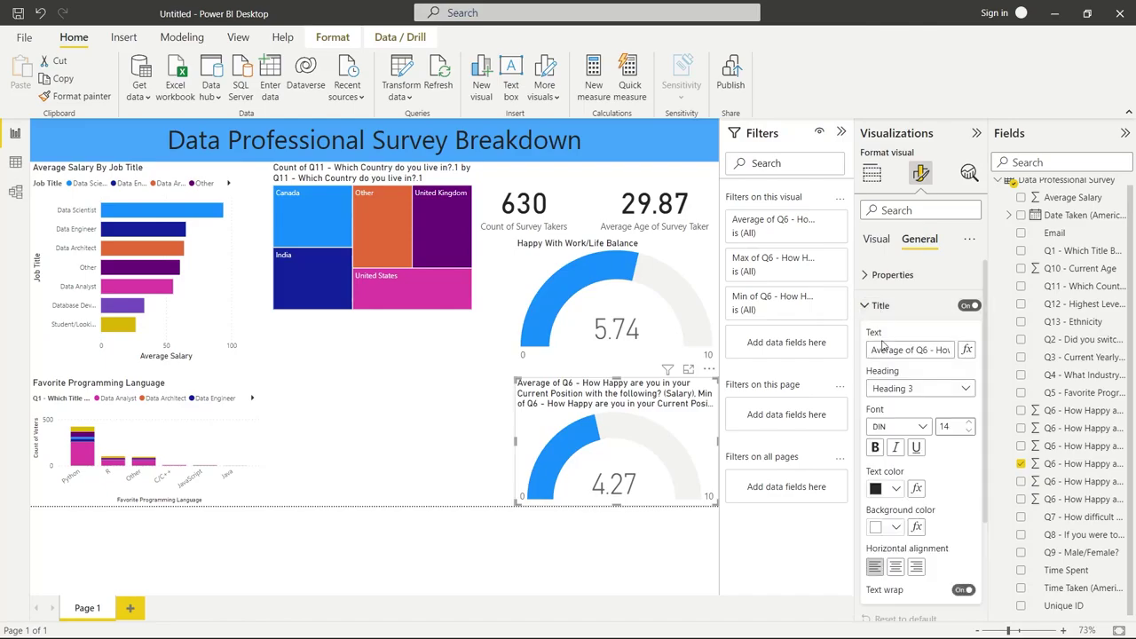
{"action": "left_click", "coordinate": [885, 351]}
{"action": "type", "text": "Ha"}
{"action": "key", "text": "BackSpace"}
{"action": "key", "text": "BackSpace"}
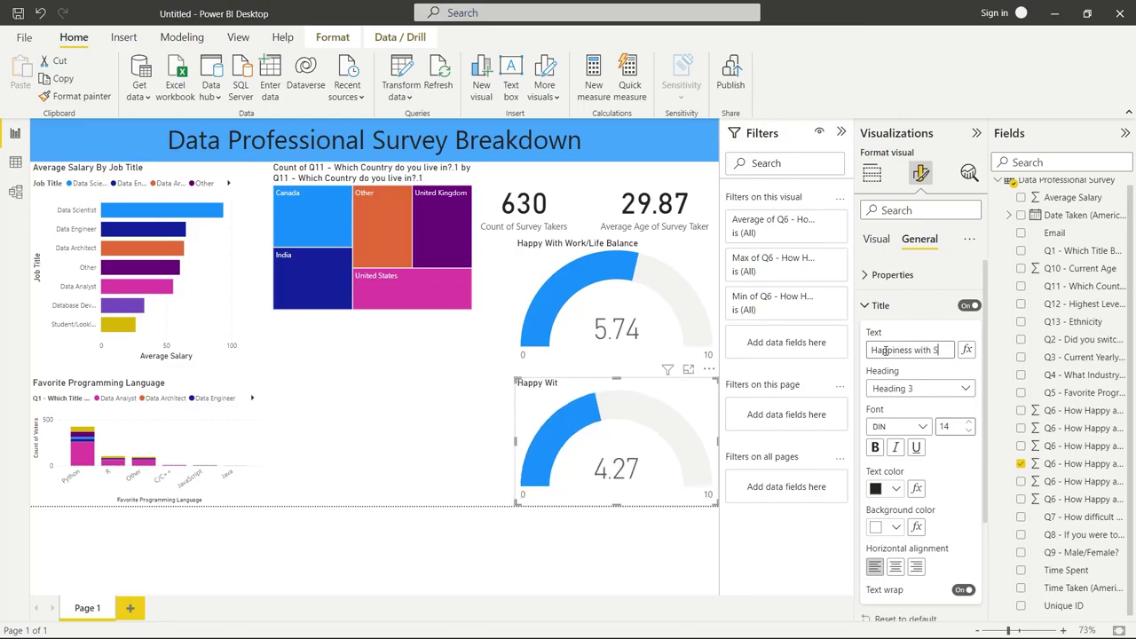
{"action": "type", "text": "alary"}
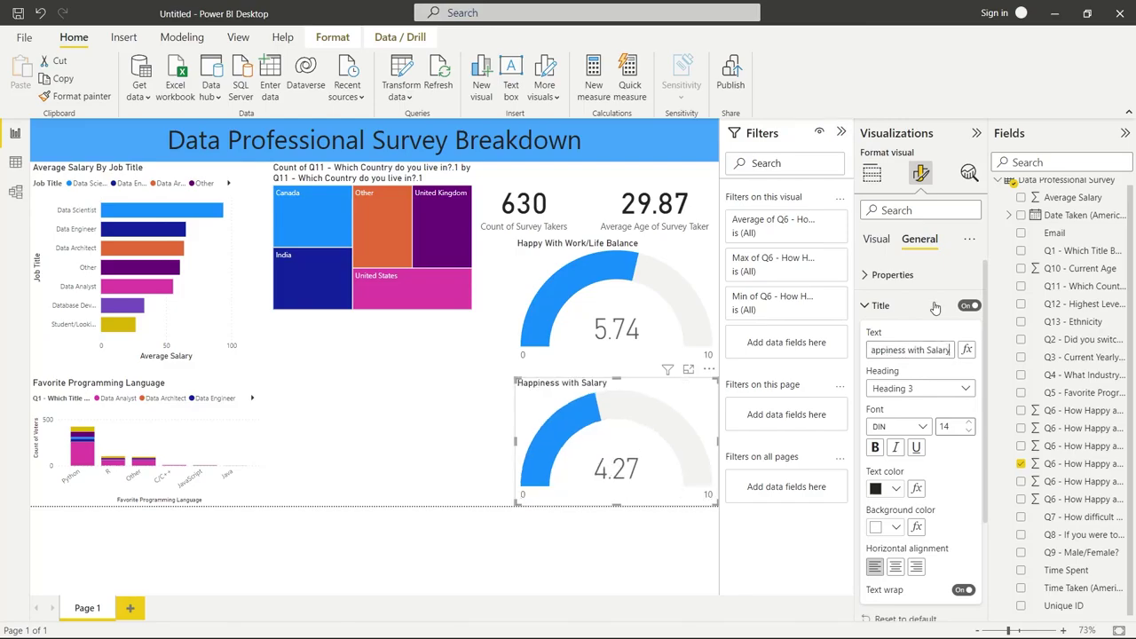
{"action": "left_click", "coordinate": [450, 365]}
Step: Reword the upper gauge's title to 'Happiness With Work/Life Balance'
{"action": "left_click", "coordinate": [639, 284]}
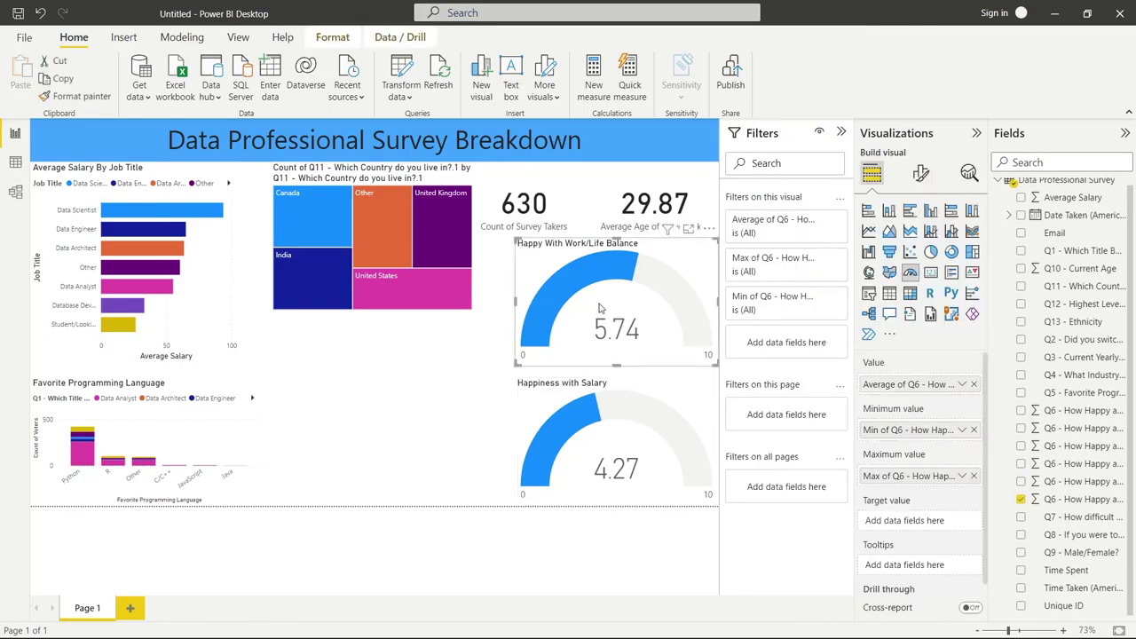
{"action": "left_click", "coordinate": [923, 173]}
{"action": "left_click", "coordinate": [919, 239]}
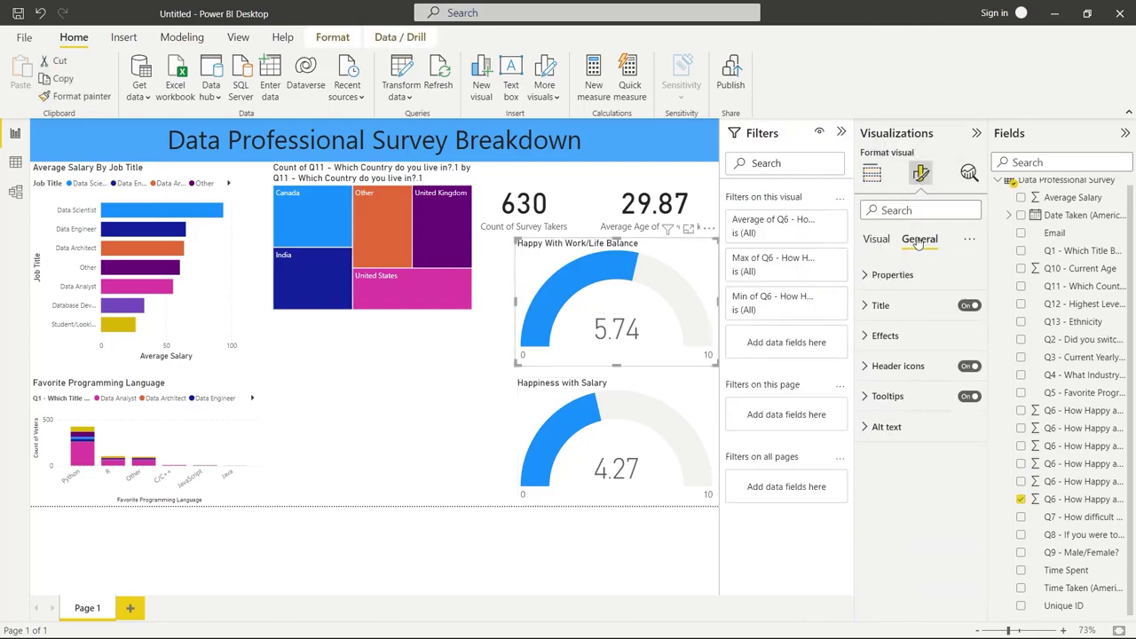
{"action": "left_click", "coordinate": [877, 305]}
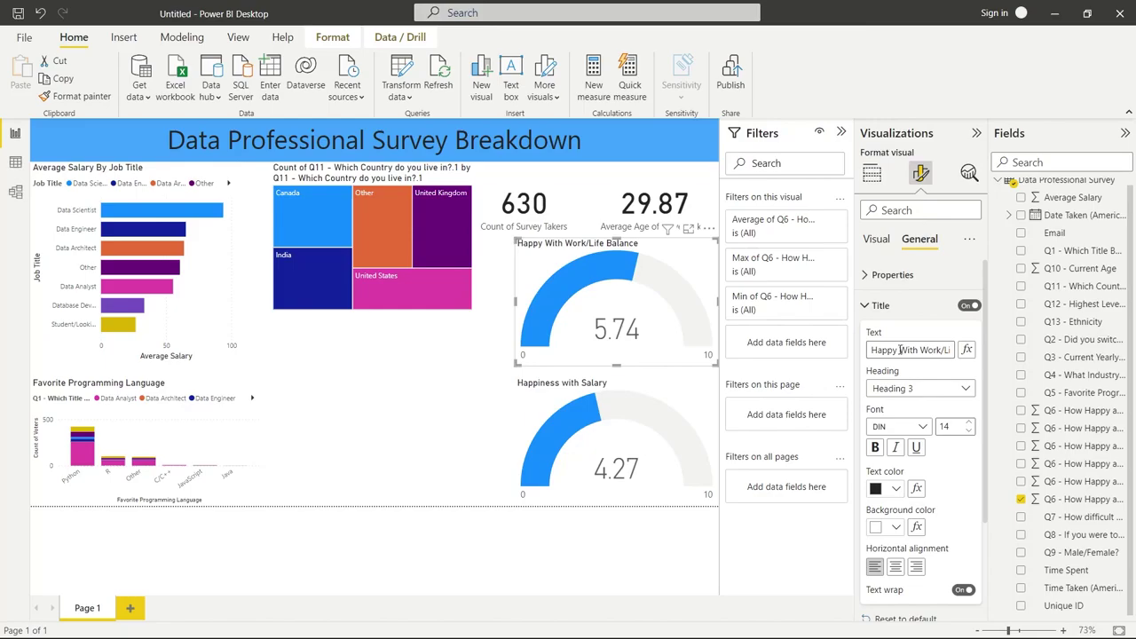
{"action": "key", "text": "BackSpace"}
{"action": "key", "text": "BackSpace"}
{"action": "type", "text": "iness"}
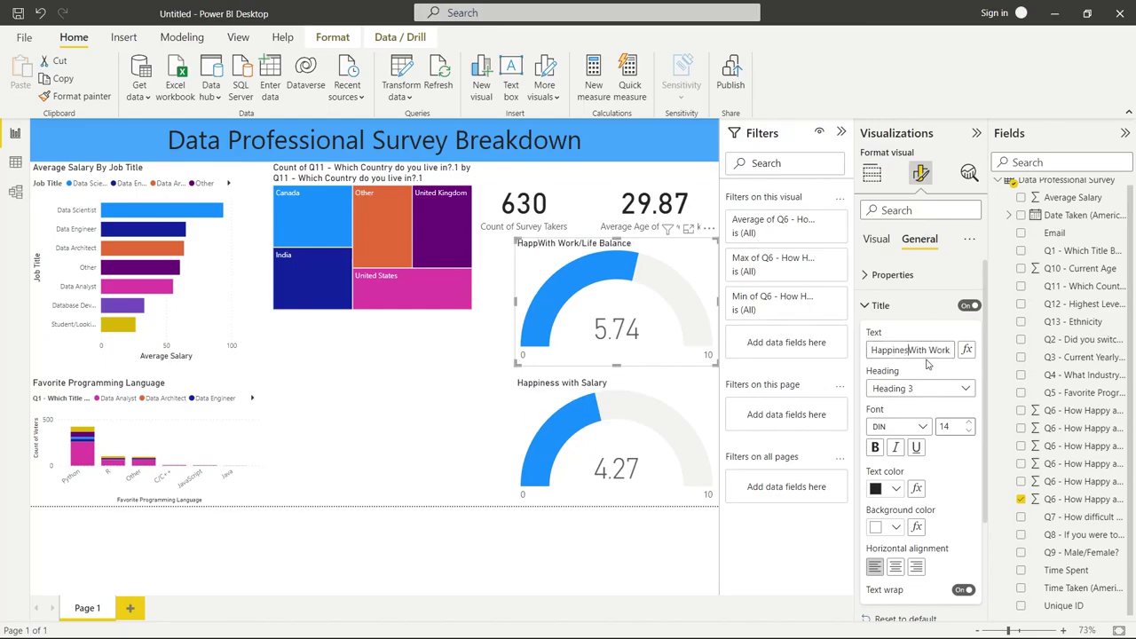
{"action": "left_click", "coordinate": [463, 382]}
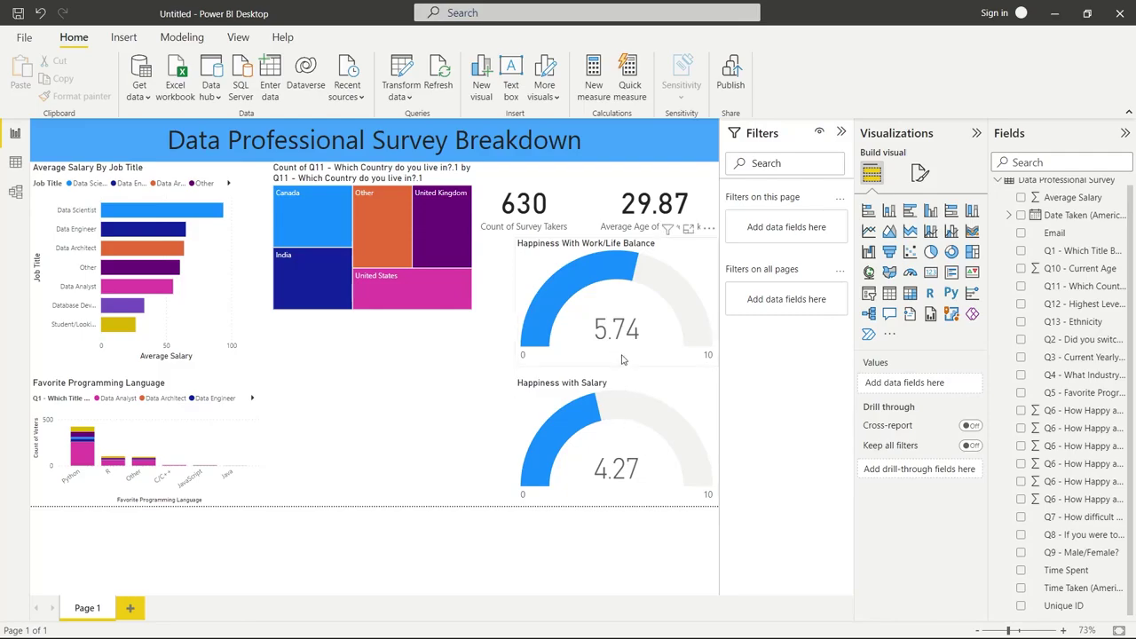
Step: Add a donut chart with Q9 Male/Female as the legend and make it taller
{"action": "mouse_move", "coordinate": [588, 428]}
{"action": "left_click", "coordinate": [950, 252]}
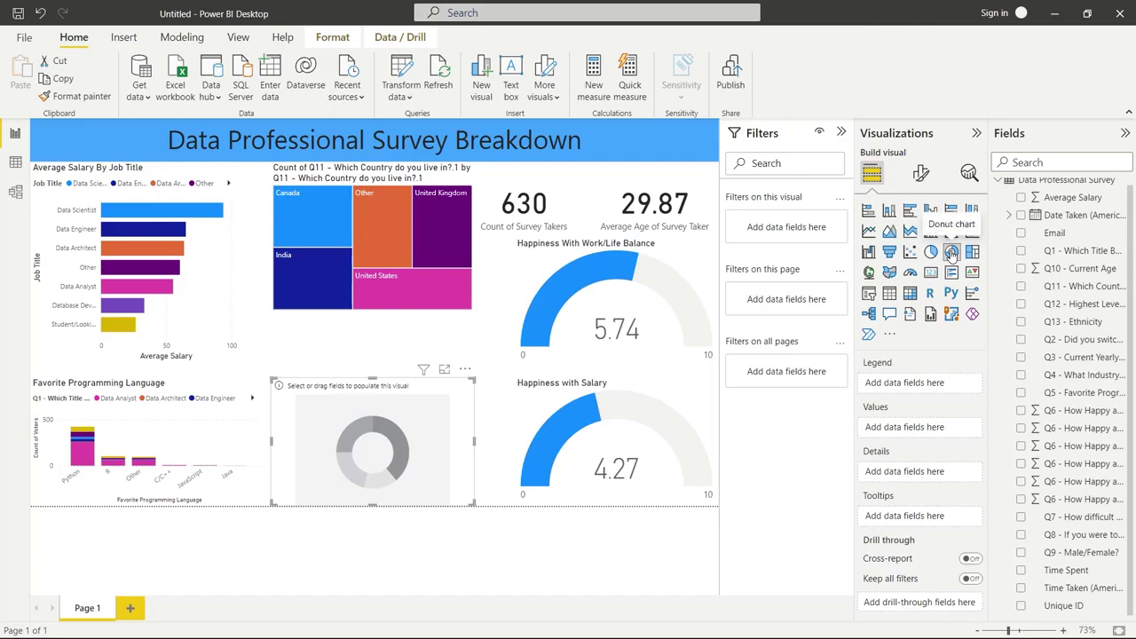
{"action": "left_click", "coordinate": [1022, 553]}
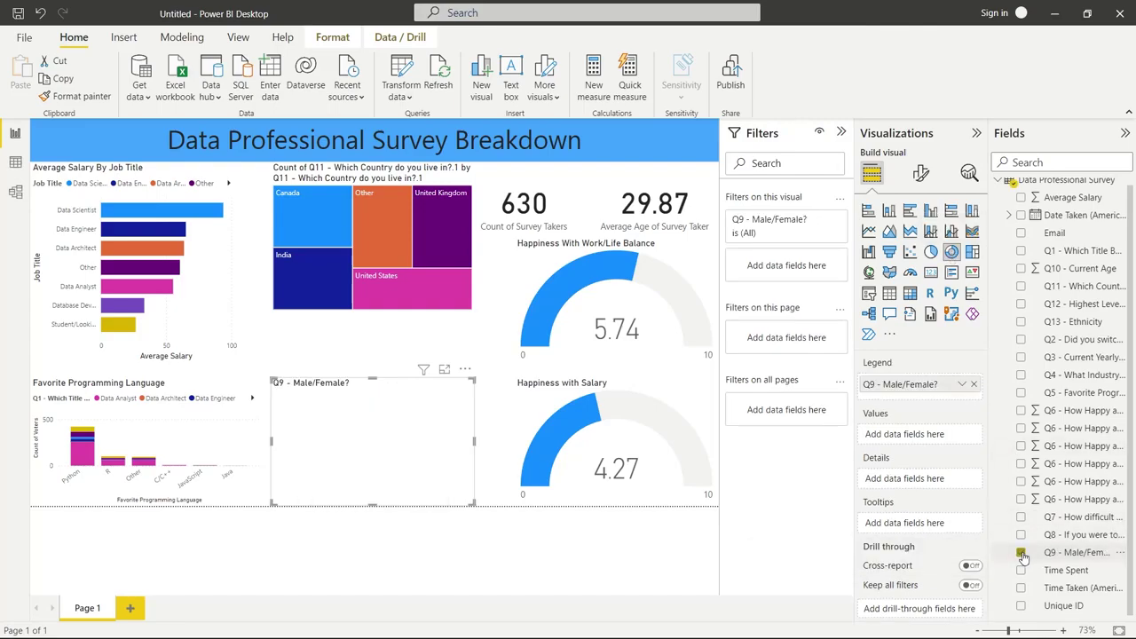
{"action": "left_click", "coordinate": [963, 388]}
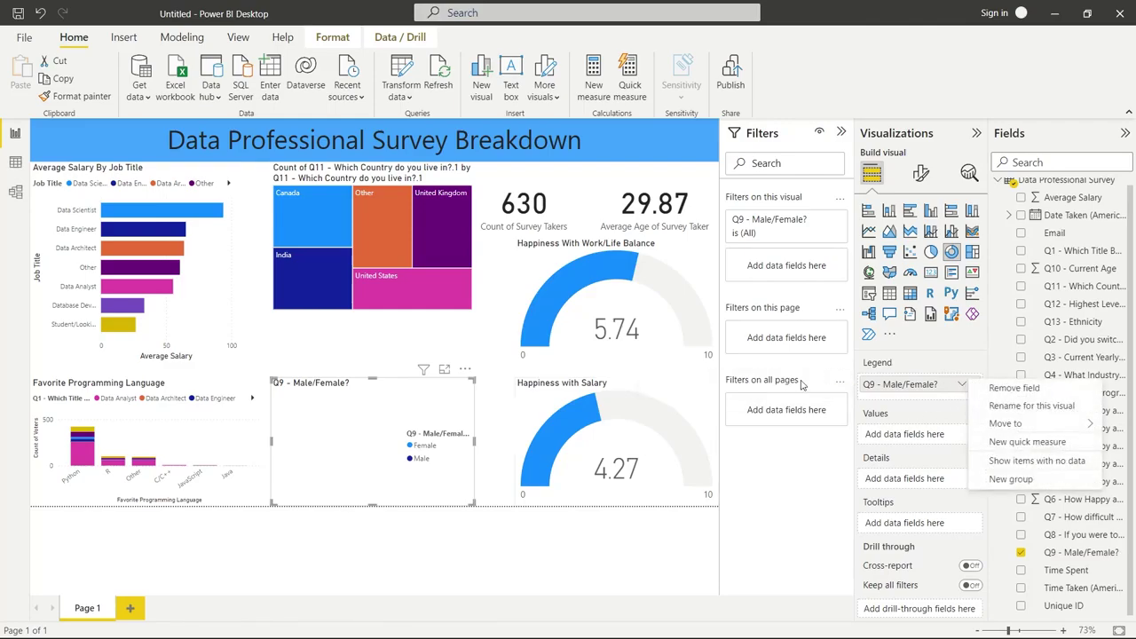
{"action": "left_click", "coordinate": [373, 380]}
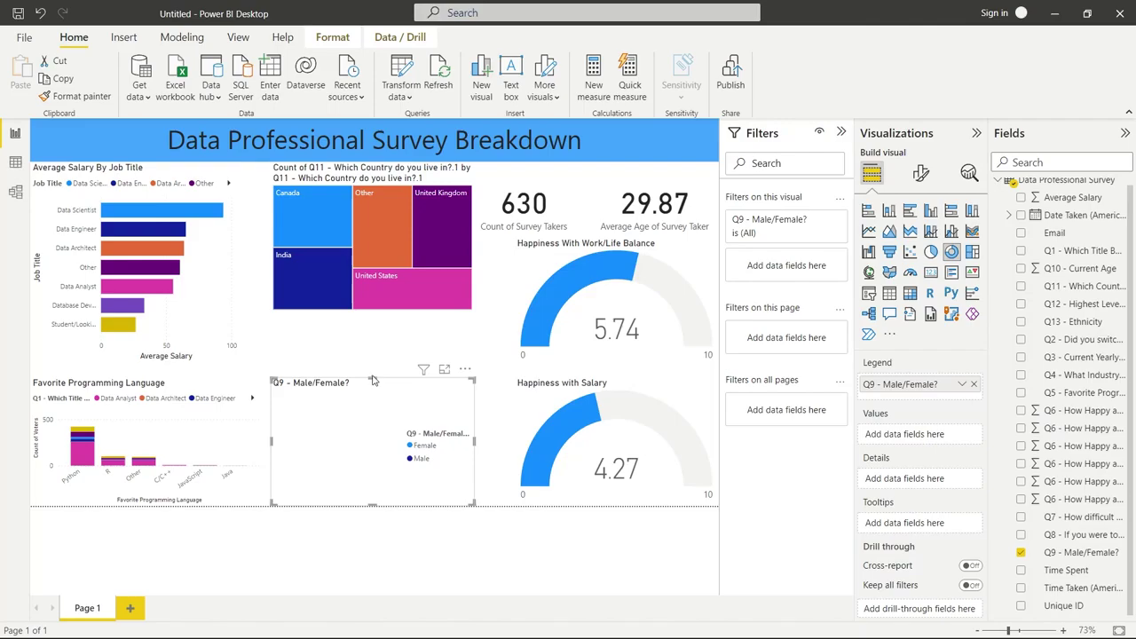
{"action": "left_click_drag", "start_coordinate": [373, 376], "coordinate": [373, 328]}
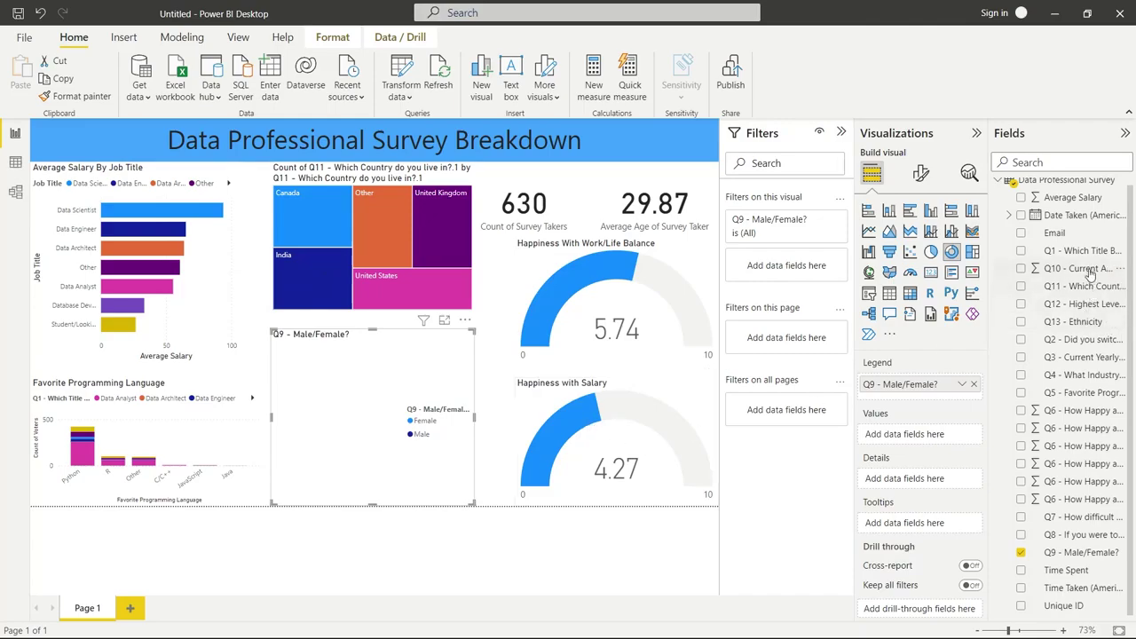
Step: Use Average Salary as the donut values, averaged rather than summed, showing Female at 55.19
{"action": "left_click", "coordinate": [1021, 268]}
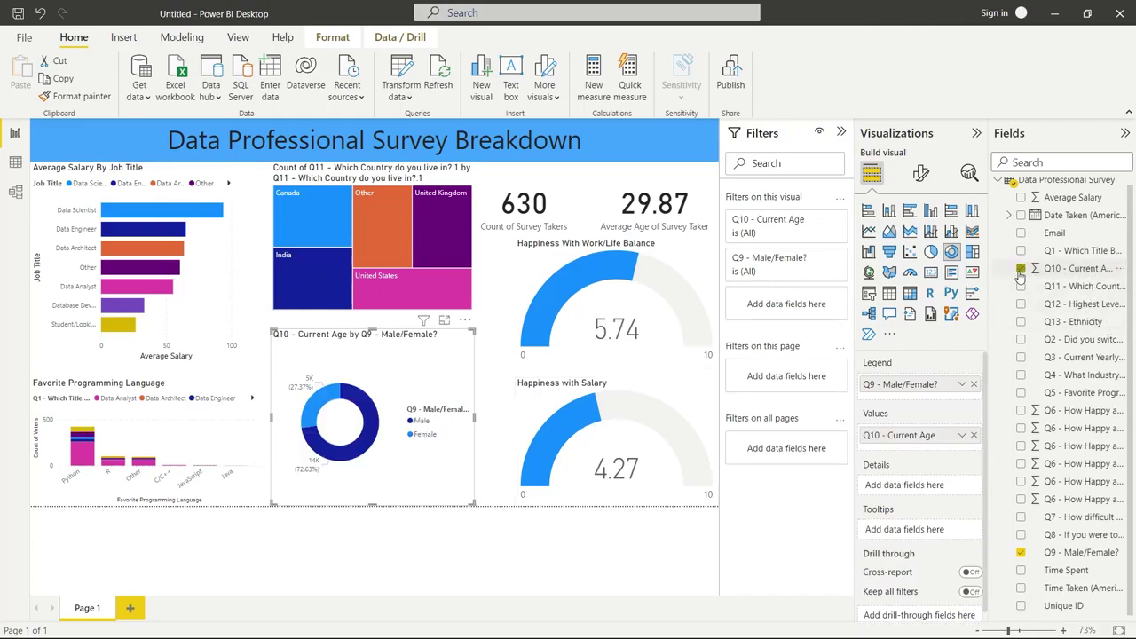
{"action": "left_click", "coordinate": [973, 436]}
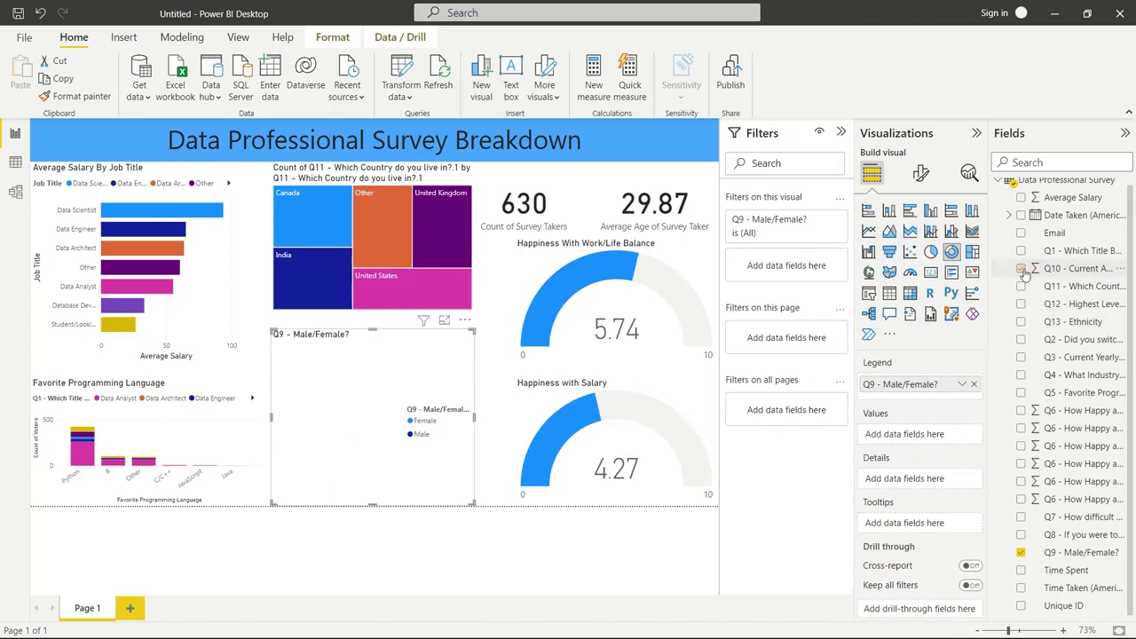
{"action": "left_click", "coordinate": [1021, 198]}
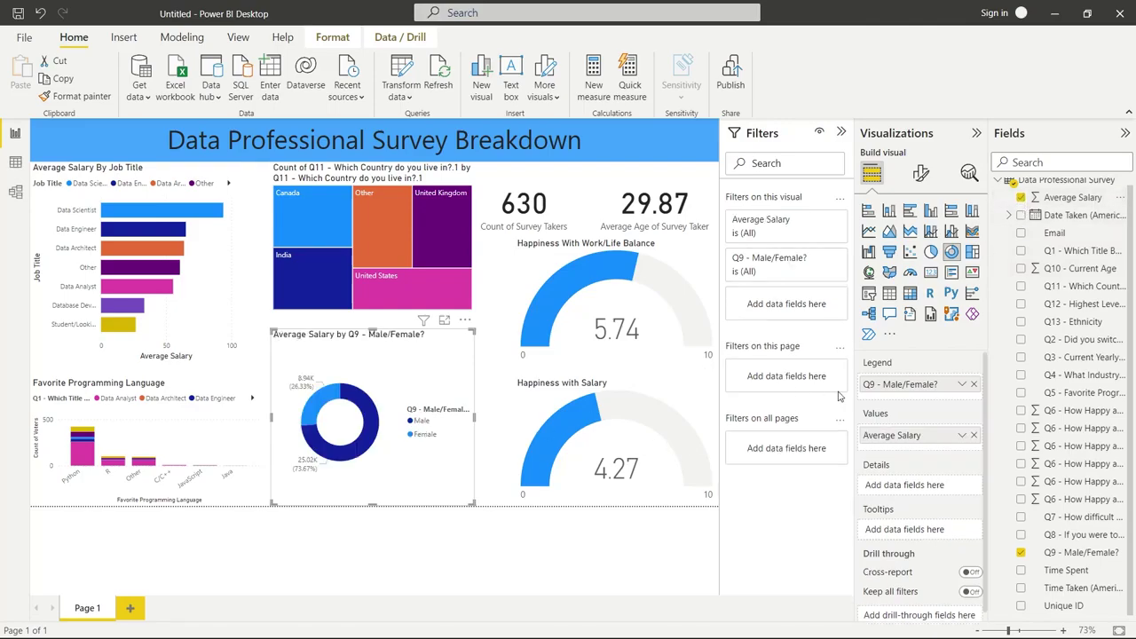
{"action": "left_click", "coordinate": [957, 435]}
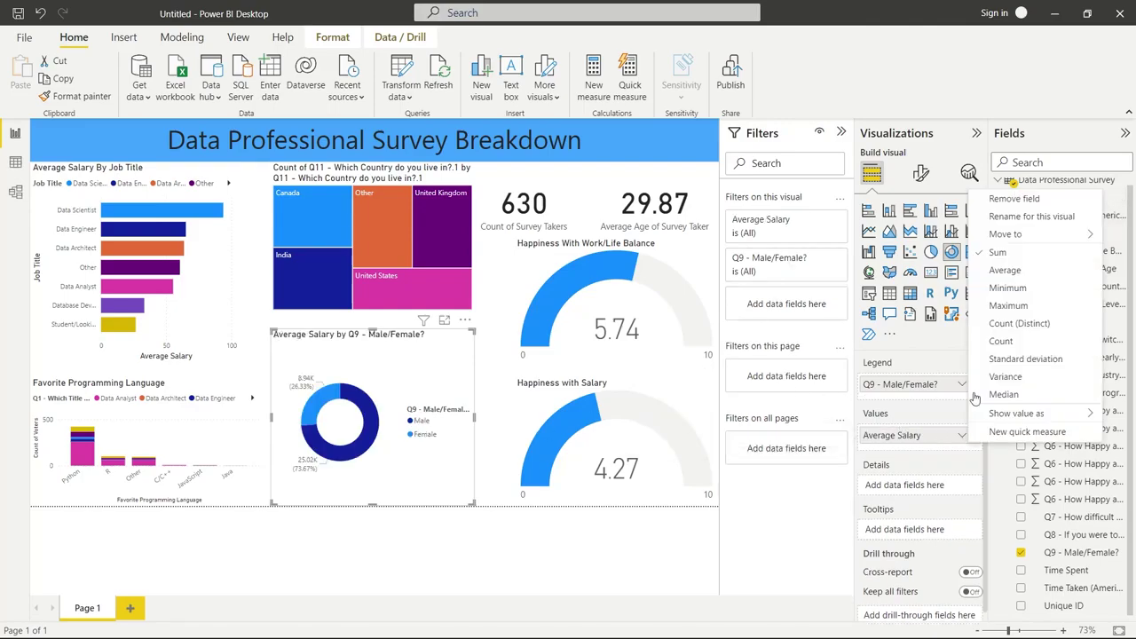
{"action": "left_click", "coordinate": [1016, 272]}
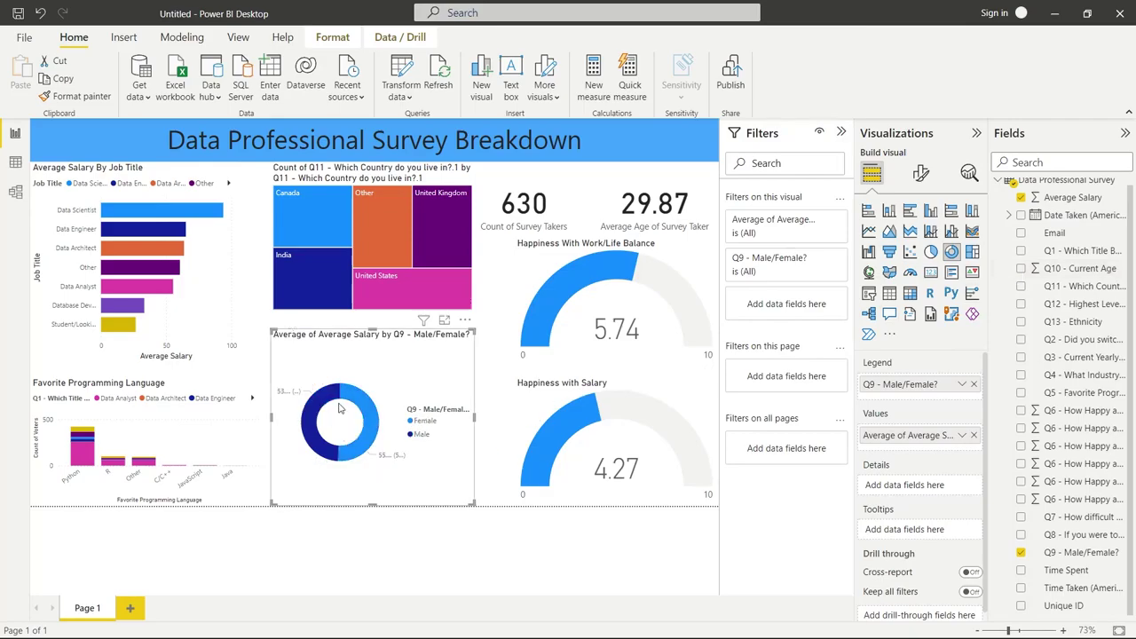
{"action": "mouse_move", "coordinate": [315, 407]}
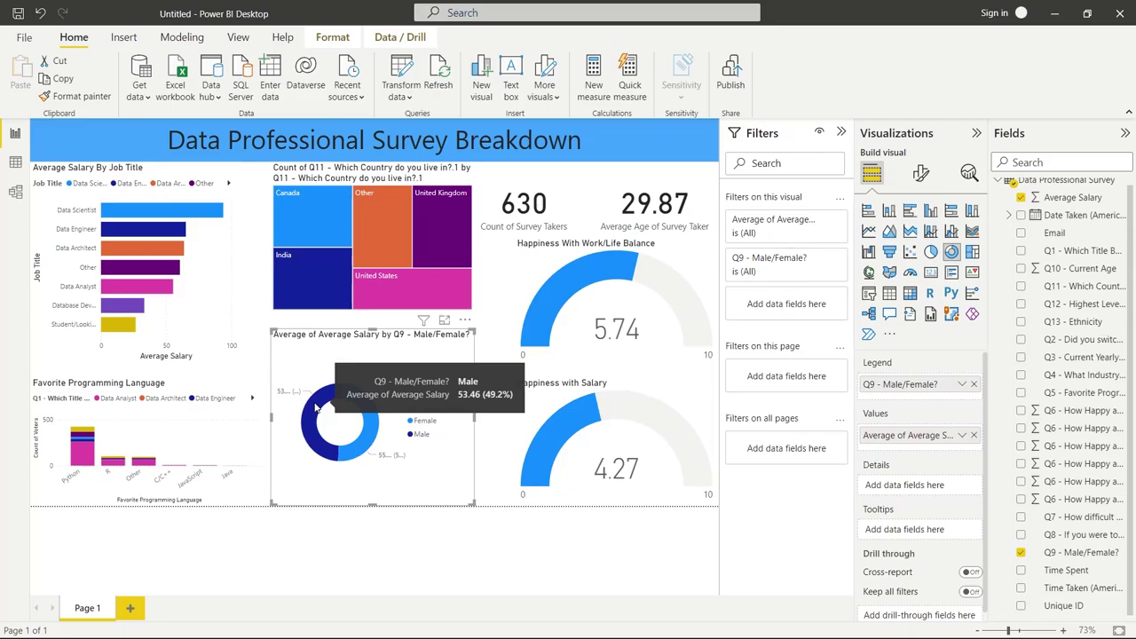
{"action": "mouse_move", "coordinate": [373, 426]}
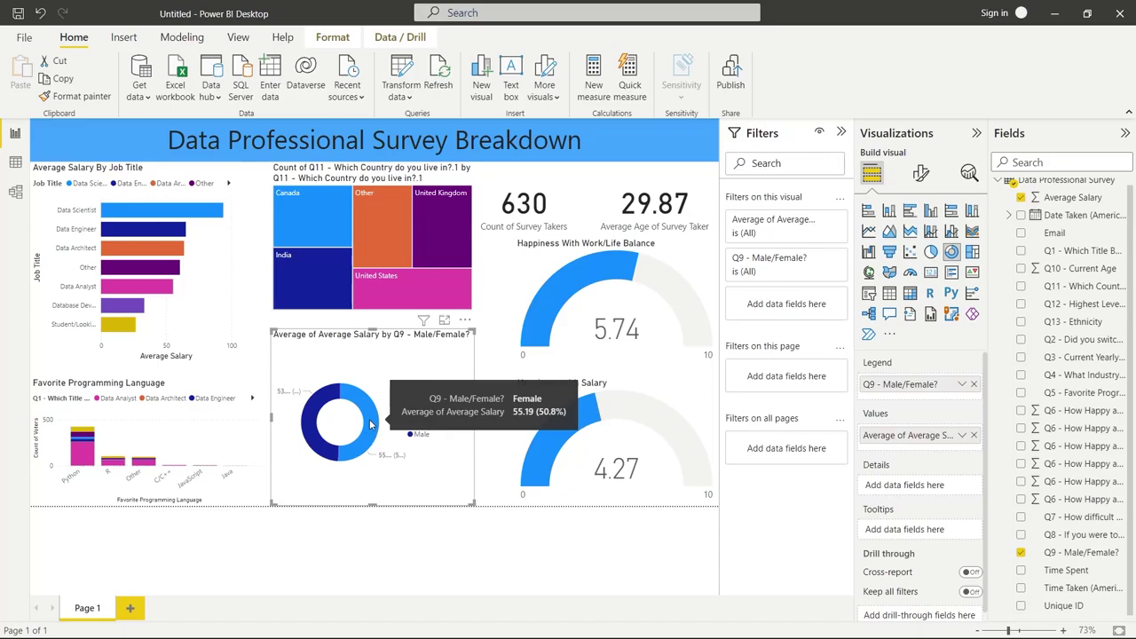
Step: Move the job-title salary chart aside, then place the treemap top-left and shrink it
{"action": "left_click", "coordinate": [207, 185]}
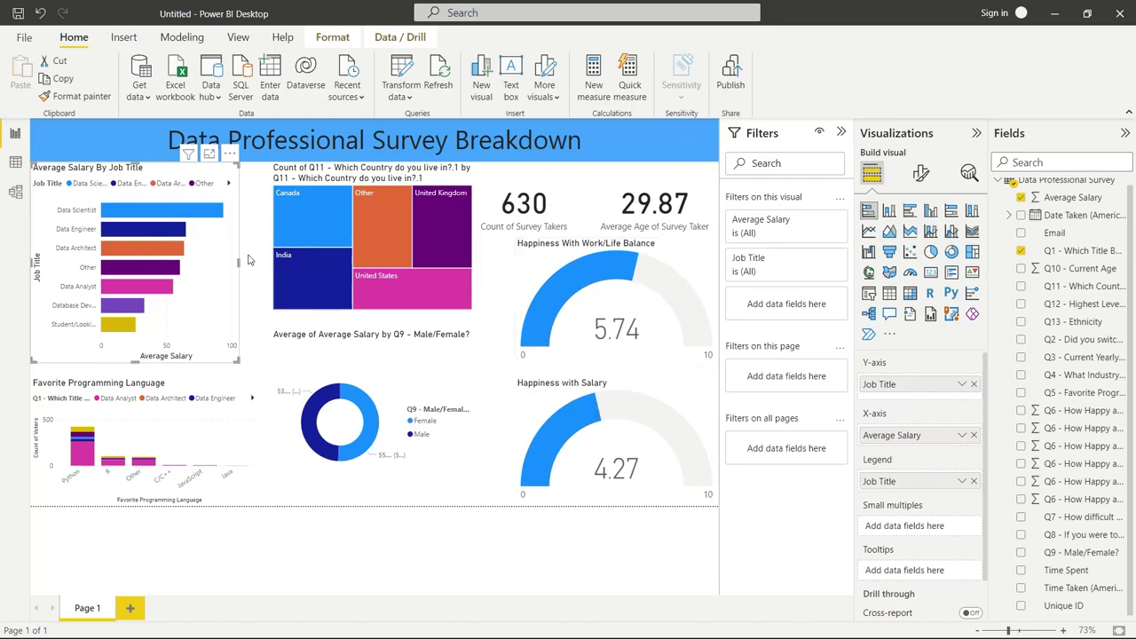
{"action": "left_click_drag", "start_coordinate": [214, 251], "coordinate": [658, 375]}
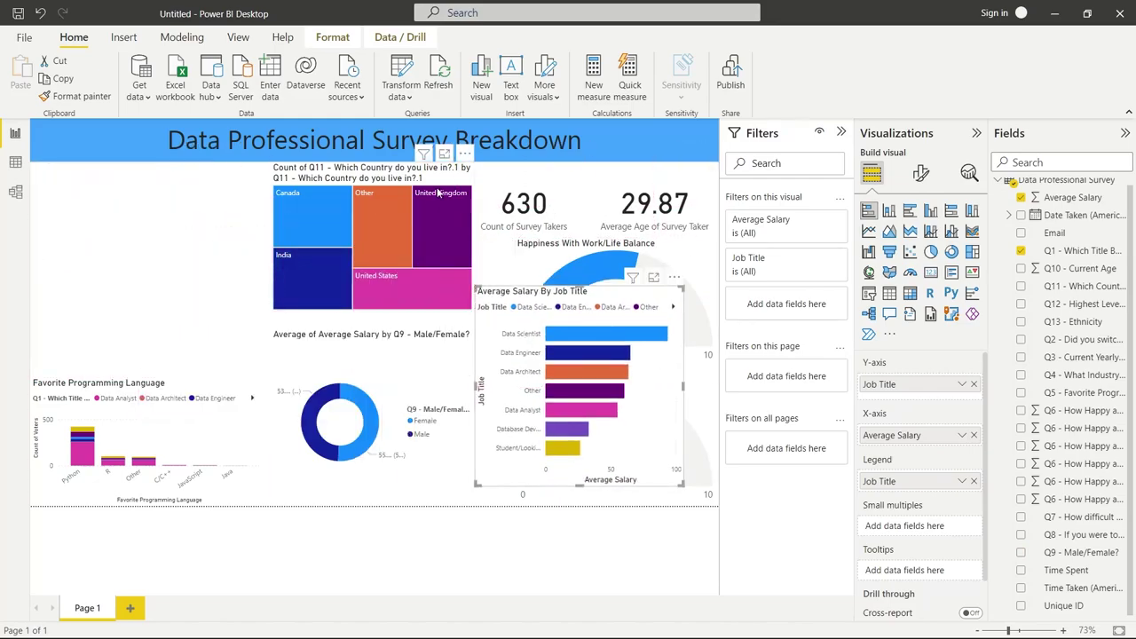
{"action": "left_click_drag", "start_coordinate": [435, 181], "coordinate": [191, 174]}
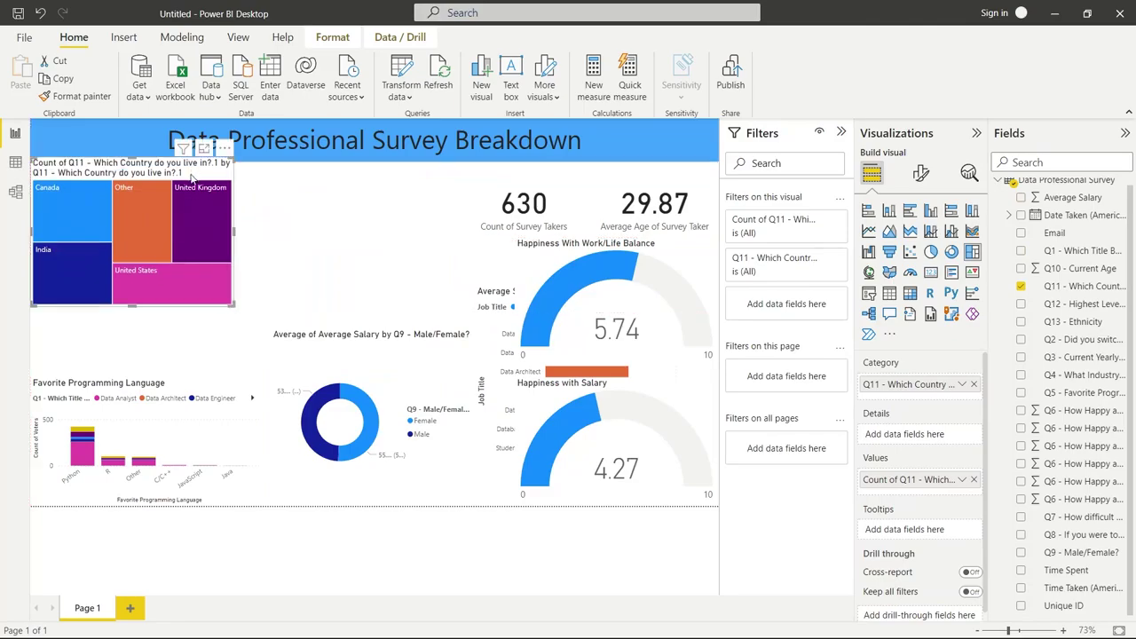
{"action": "left_click_drag", "start_coordinate": [191, 175], "coordinate": [191, 180]}
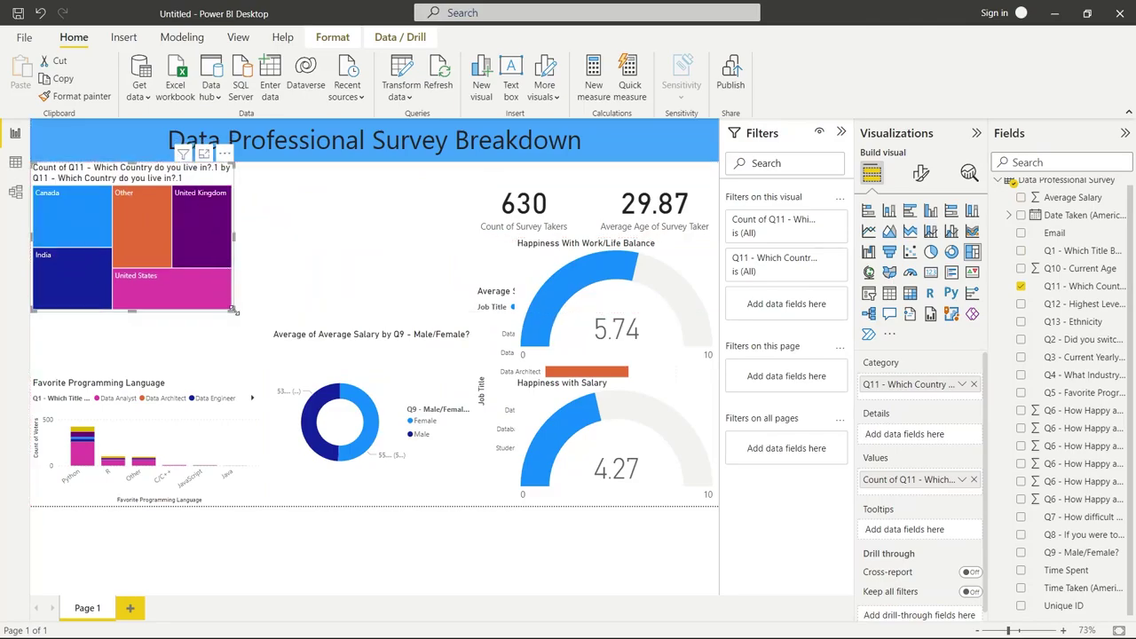
{"action": "mouse_move", "coordinate": [235, 311]}
{"action": "left_mouse_down"}
{"action": "mouse_move", "coordinate": [230, 287]}
{"action": "mouse_move", "coordinate": [247, 325]}
{"action": "mouse_move", "coordinate": [218, 301]}
{"action": "left_mouse_up"}
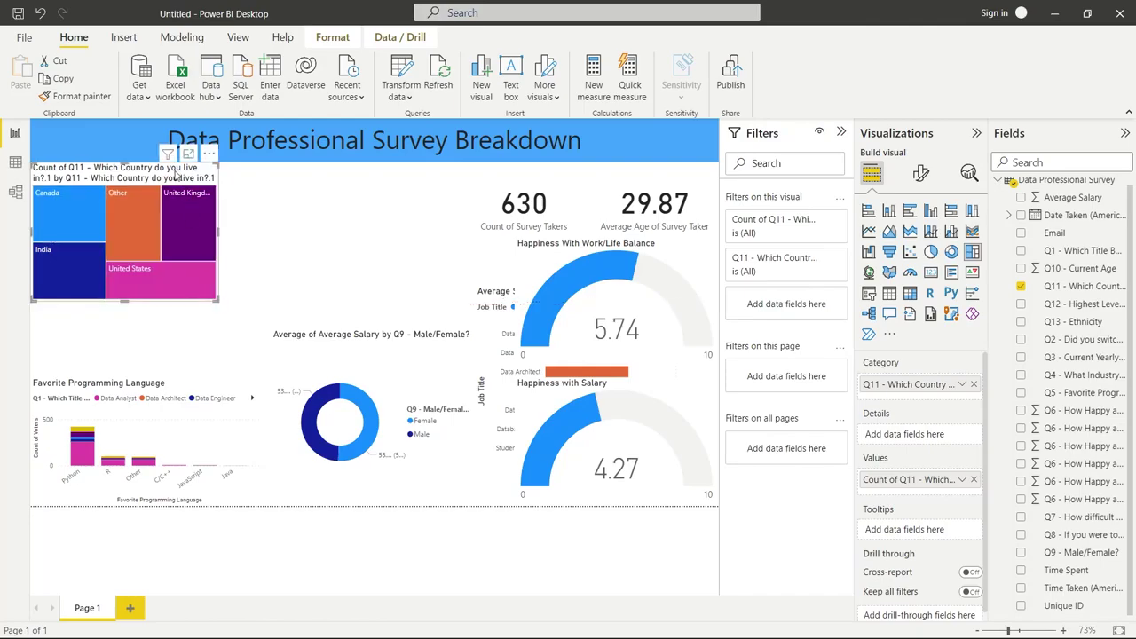
Step: Change the treemap's title text to 'Country of Survey Takers' in its formatting settings
{"action": "left_click", "coordinate": [920, 174]}
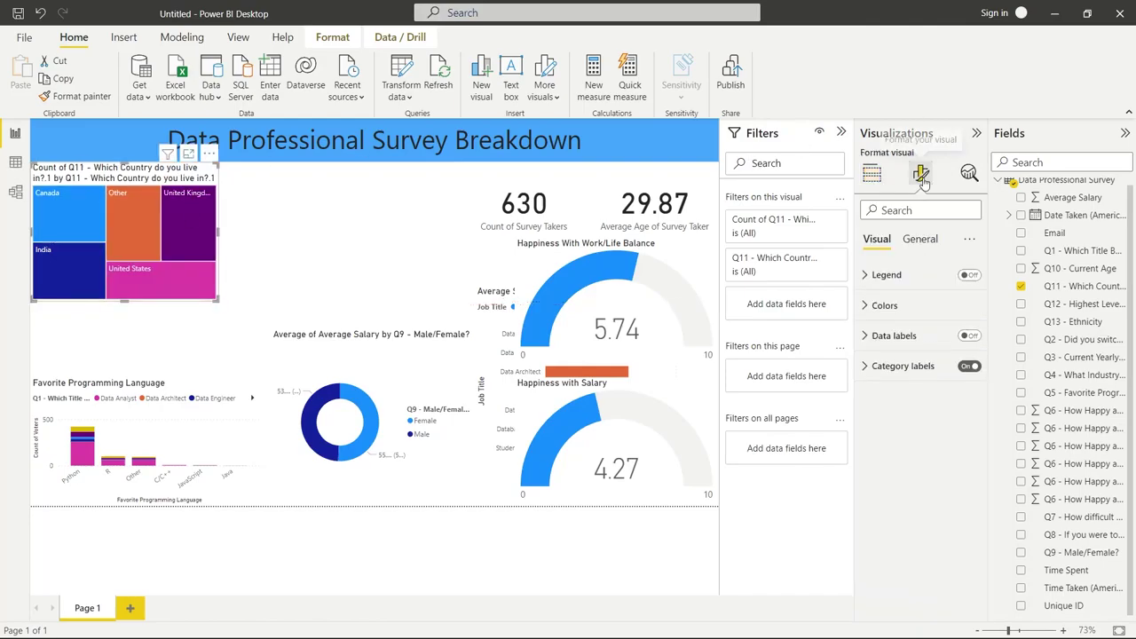
{"action": "left_click", "coordinate": [917, 241]}
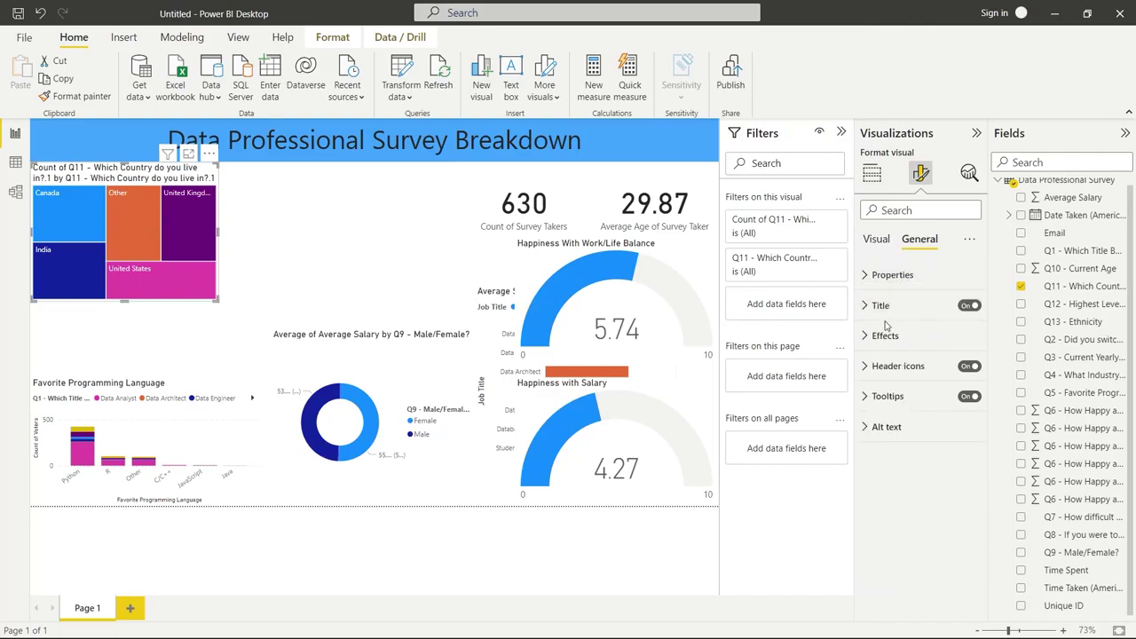
{"action": "left_click", "coordinate": [881, 306]}
{"action": "left_click", "coordinate": [916, 349]}
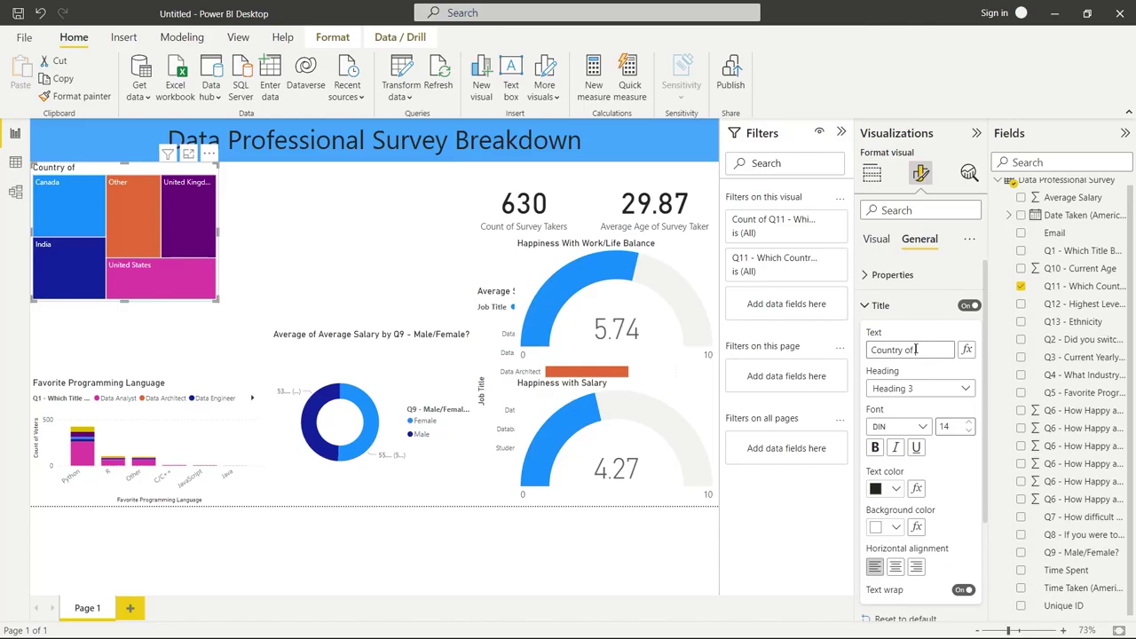
{"action": "type", "text": "Country of Survey Takers"}
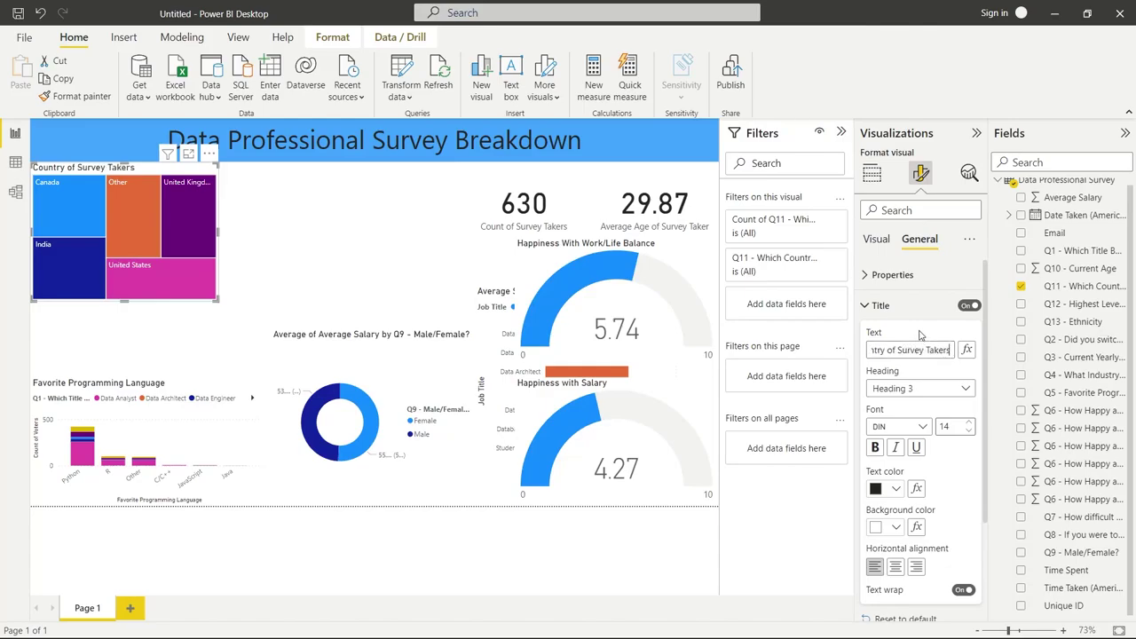
{"action": "left_click", "coordinate": [882, 305]}
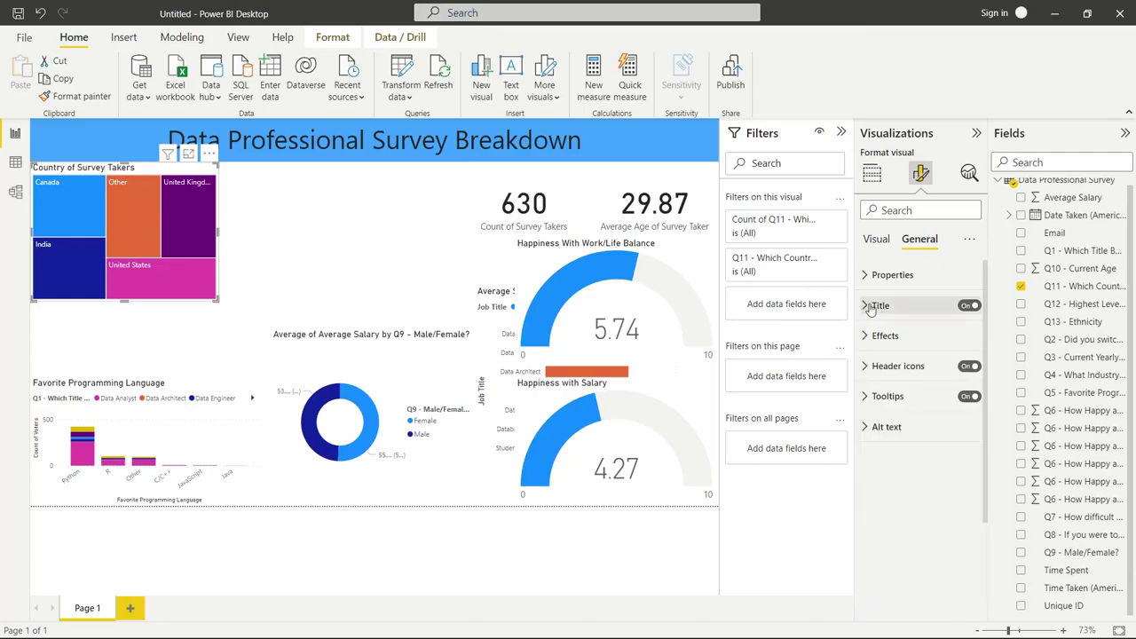
{"action": "left_click", "coordinate": [351, 227]}
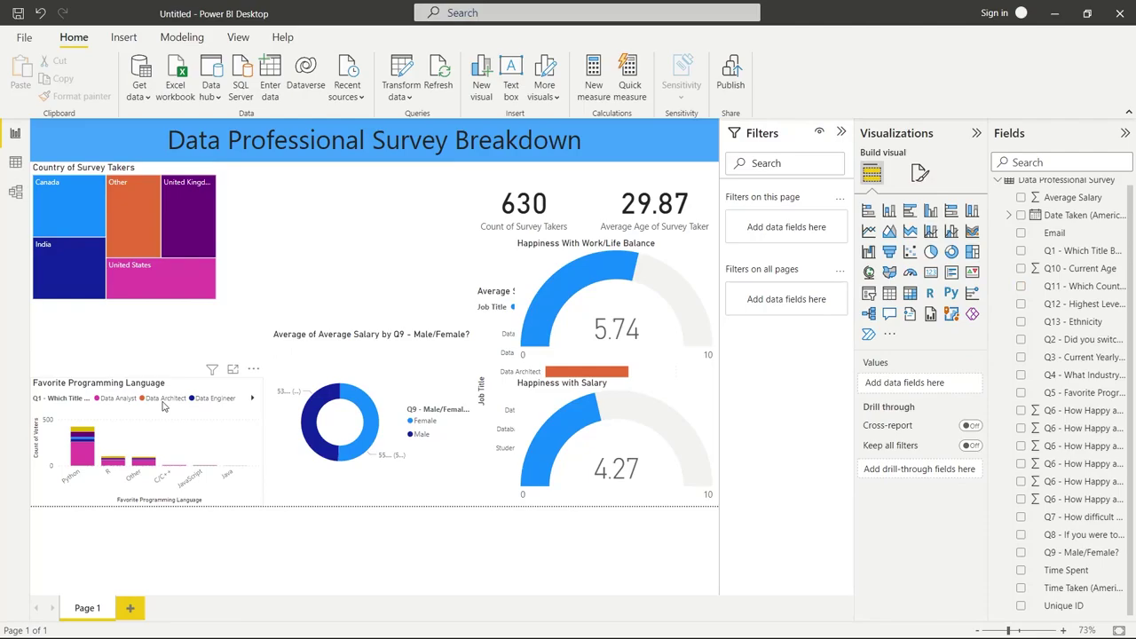
Step: Move the job-title salary chart beside the treemap and the gender donut to the lower left
{"action": "left_click", "coordinate": [561, 375]}
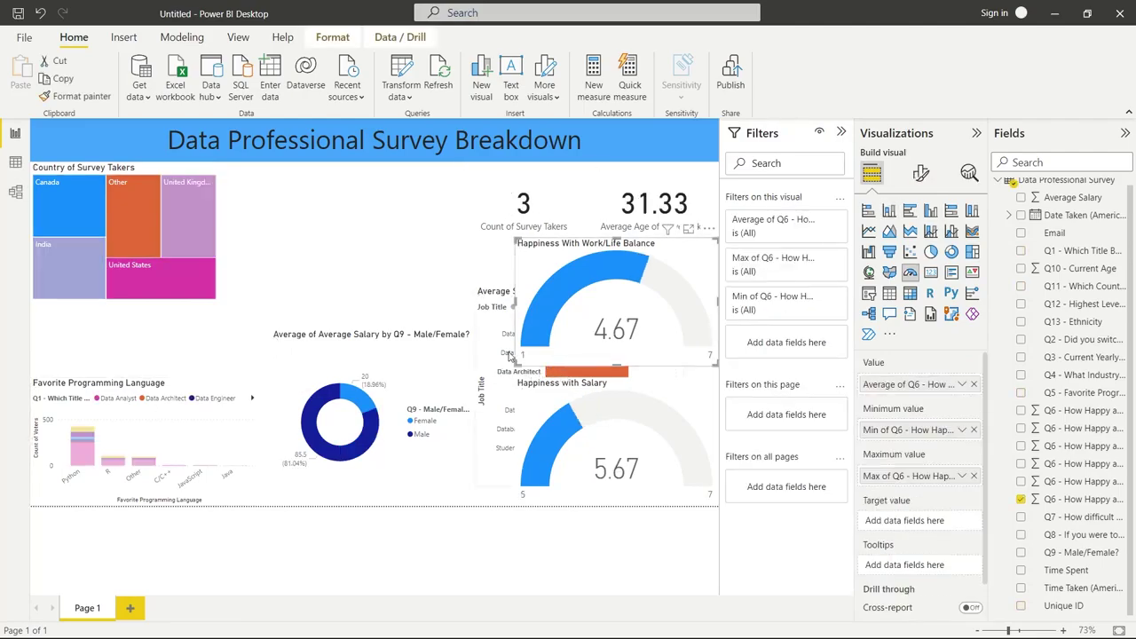
{"action": "left_click_drag", "start_coordinate": [510, 355], "coordinate": [253, 229]}
{"action": "left_click_drag", "start_coordinate": [335, 428], "coordinate": [579, 399]}
{"action": "mouse_move", "coordinate": [391, 250]}
{"action": "left_mouse_down"}
{"action": "mouse_move", "coordinate": [449, 247]}
{"action": "mouse_move", "coordinate": [407, 249]}
{"action": "left_mouse_up"}
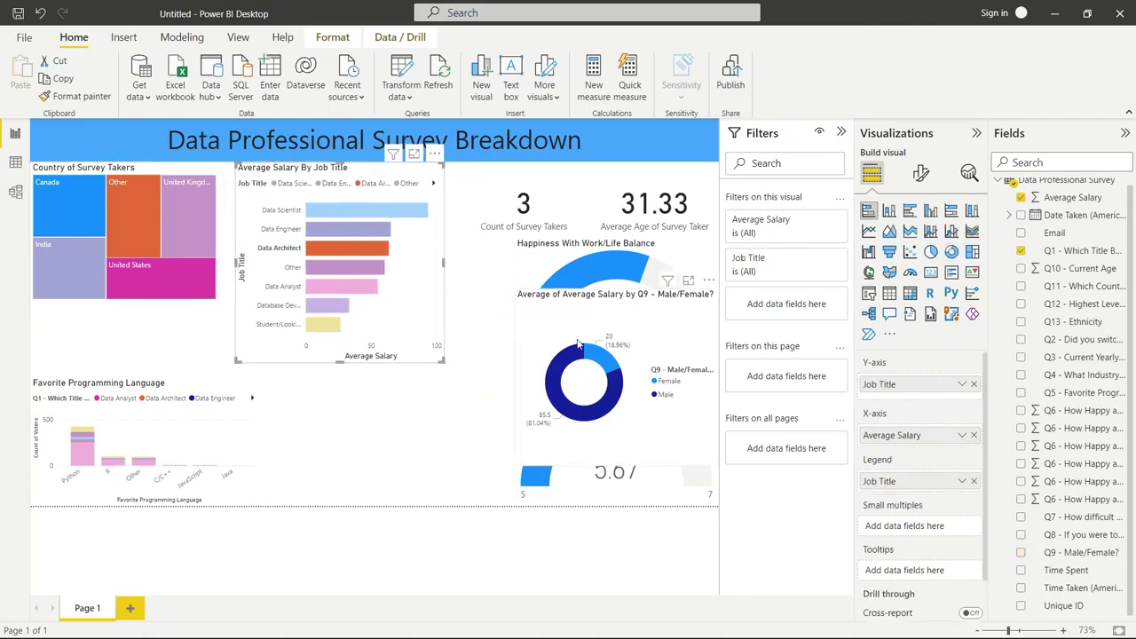
{"action": "left_click_drag", "start_coordinate": [576, 413], "coordinate": [138, 453]}
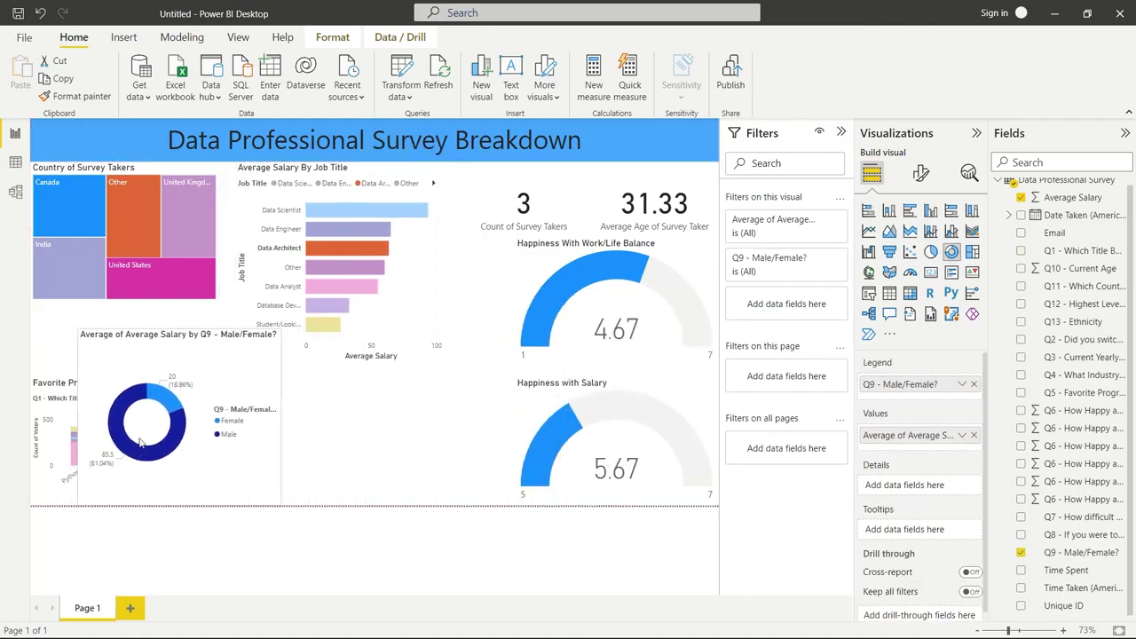
{"action": "left_click", "coordinate": [385, 287]}
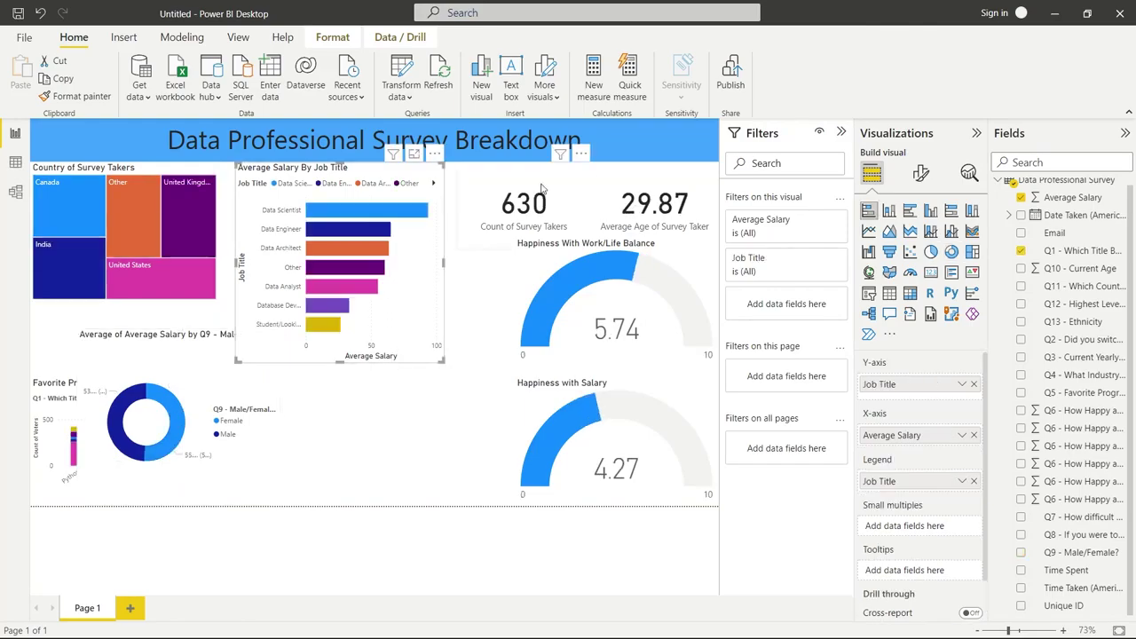
Step: Narrow the Count of Survey Takers and Average Age cards so they sit side by side
{"action": "left_click", "coordinate": [467, 210]}
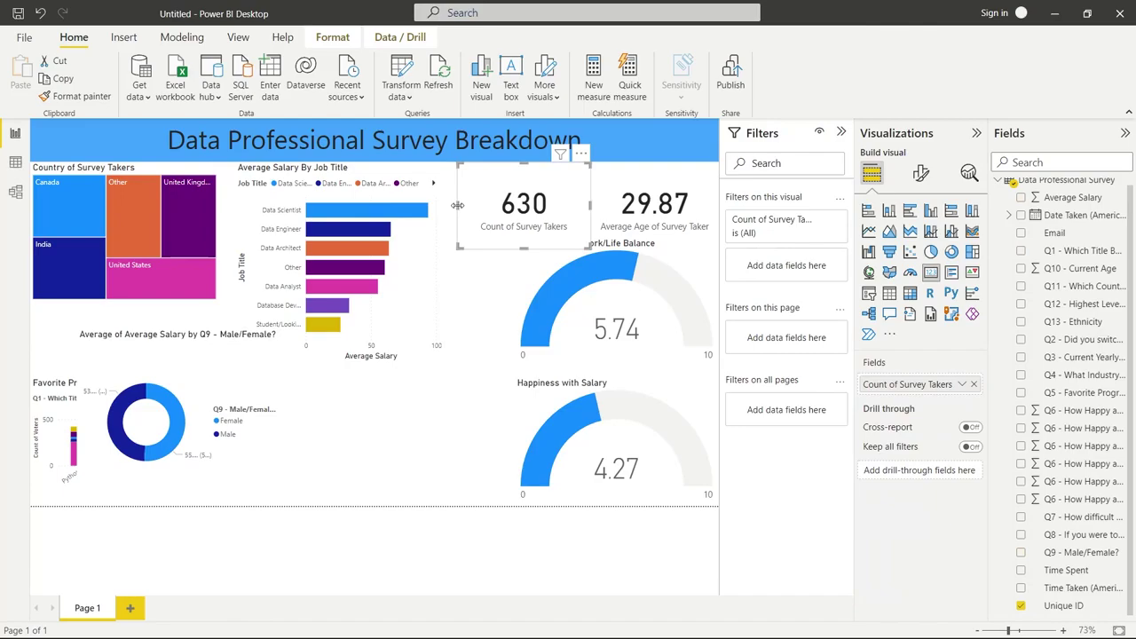
{"action": "left_click_drag", "start_coordinate": [458, 205], "coordinate": [493, 205]}
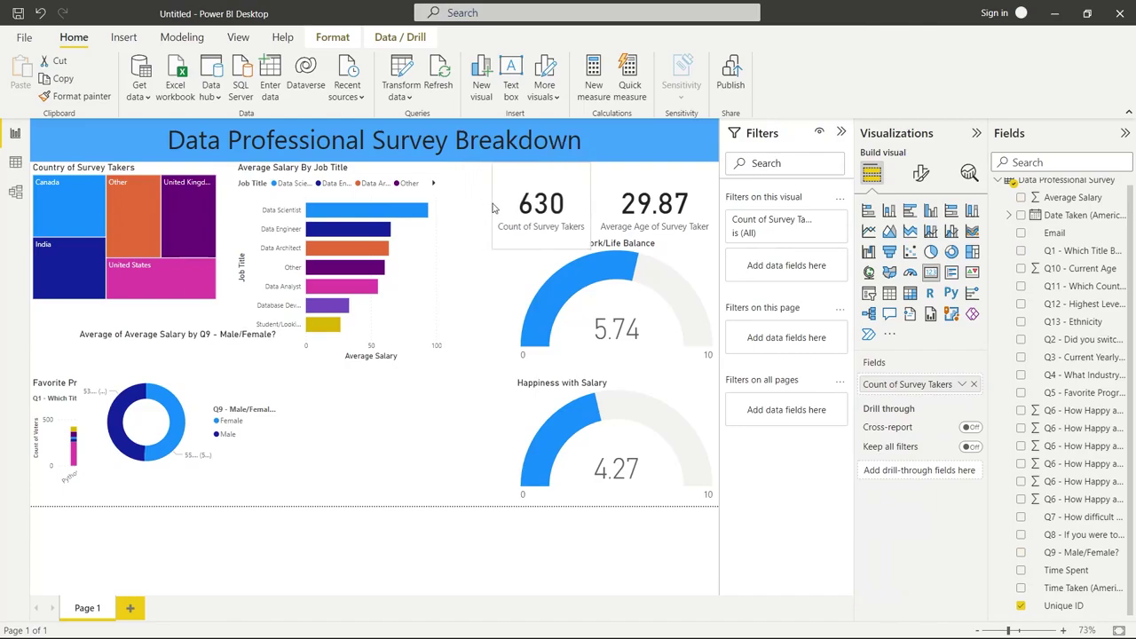
{"action": "left_click", "coordinate": [638, 207]}
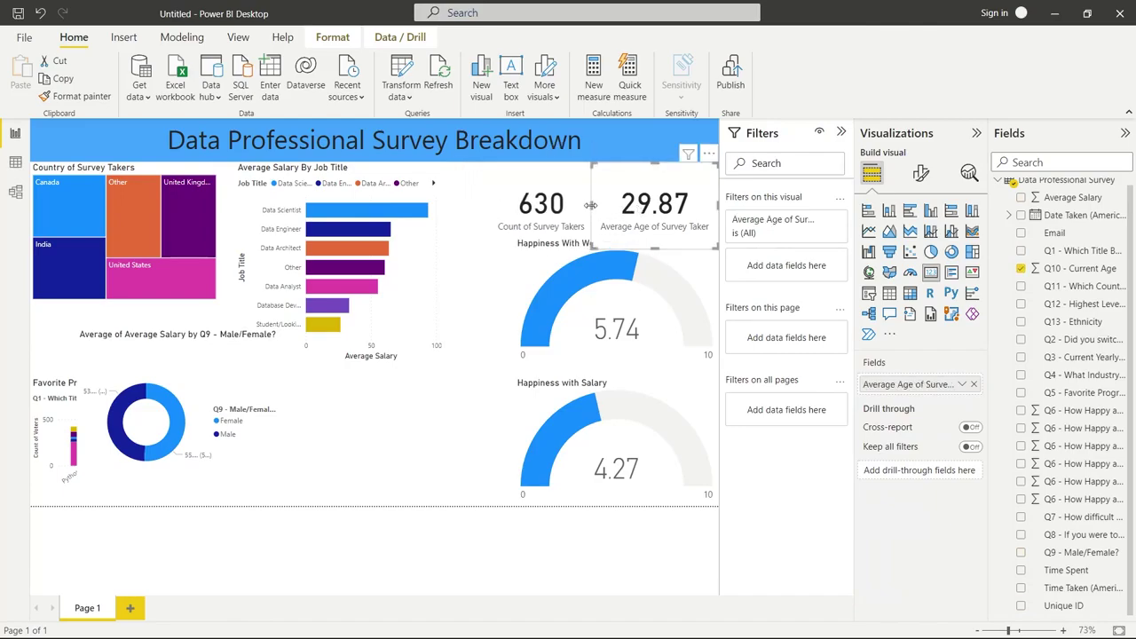
{"action": "mouse_move", "coordinate": [590, 205]}
{"action": "left_mouse_down"}
{"action": "mouse_move", "coordinate": [625, 206]}
{"action": "mouse_move", "coordinate": [595, 210]}
{"action": "mouse_move", "coordinate": [606, 208]}
{"action": "left_mouse_up"}
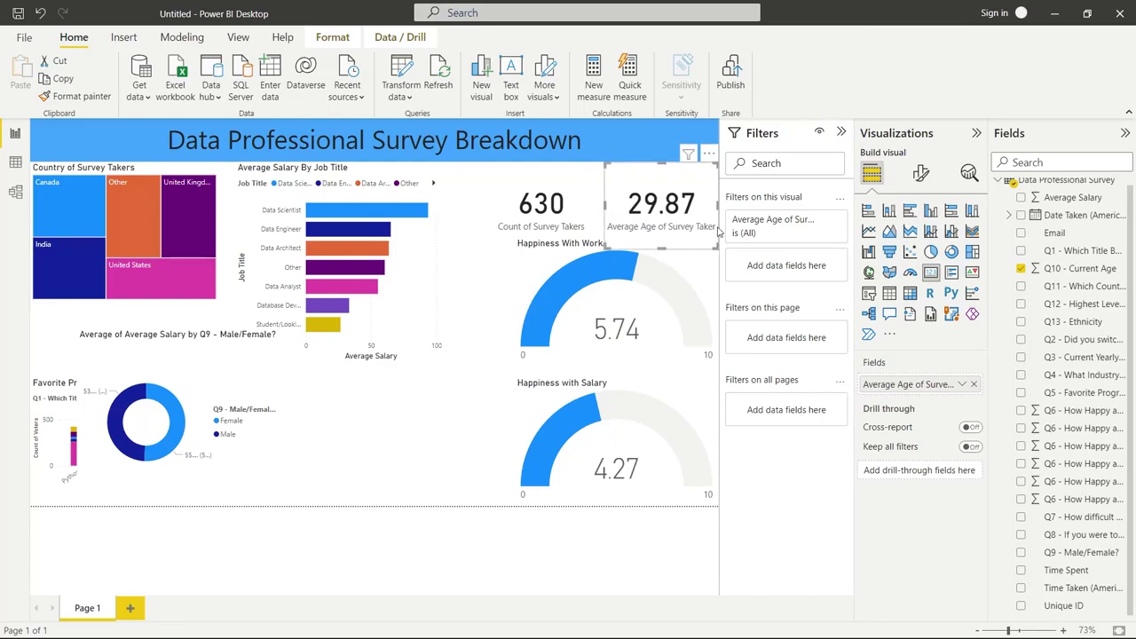
{"action": "left_click", "coordinate": [577, 191]}
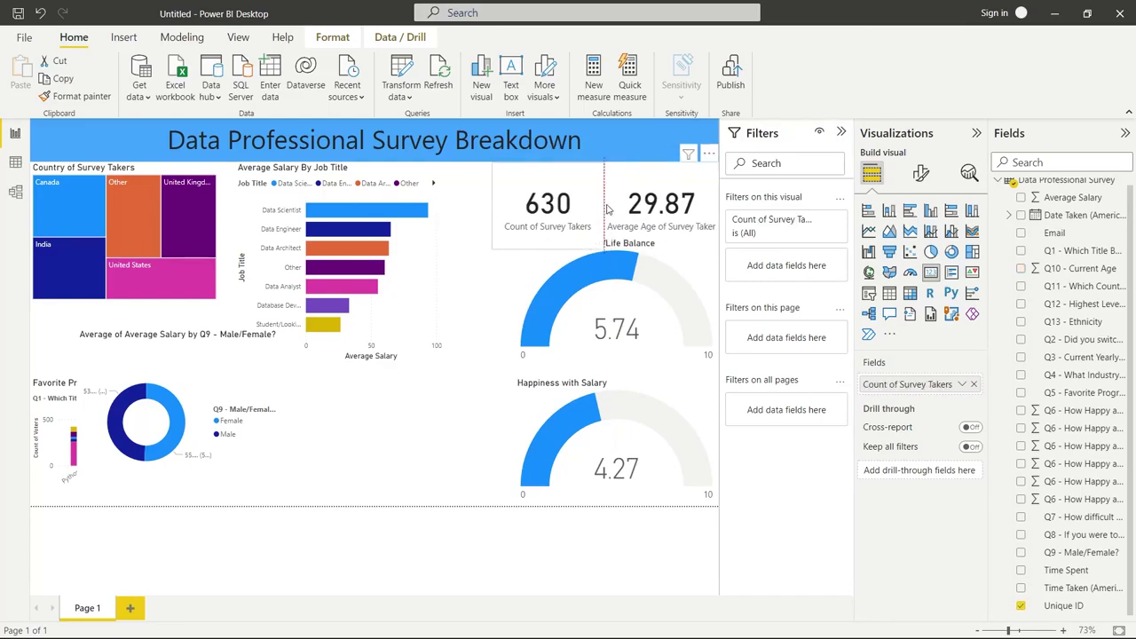
{"action": "left_click", "coordinate": [523, 281]}
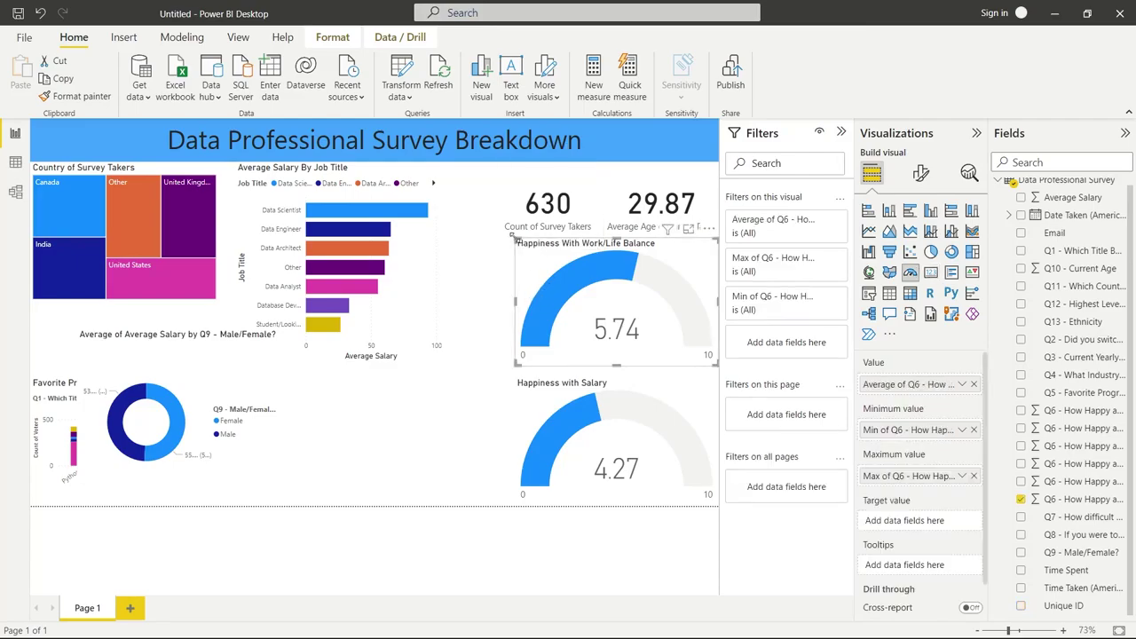
Step: Enlarge the Work/Life Balance gauge and widen the salary gauge to align with it
{"action": "left_click_drag", "start_coordinate": [514, 235], "coordinate": [500, 233]}
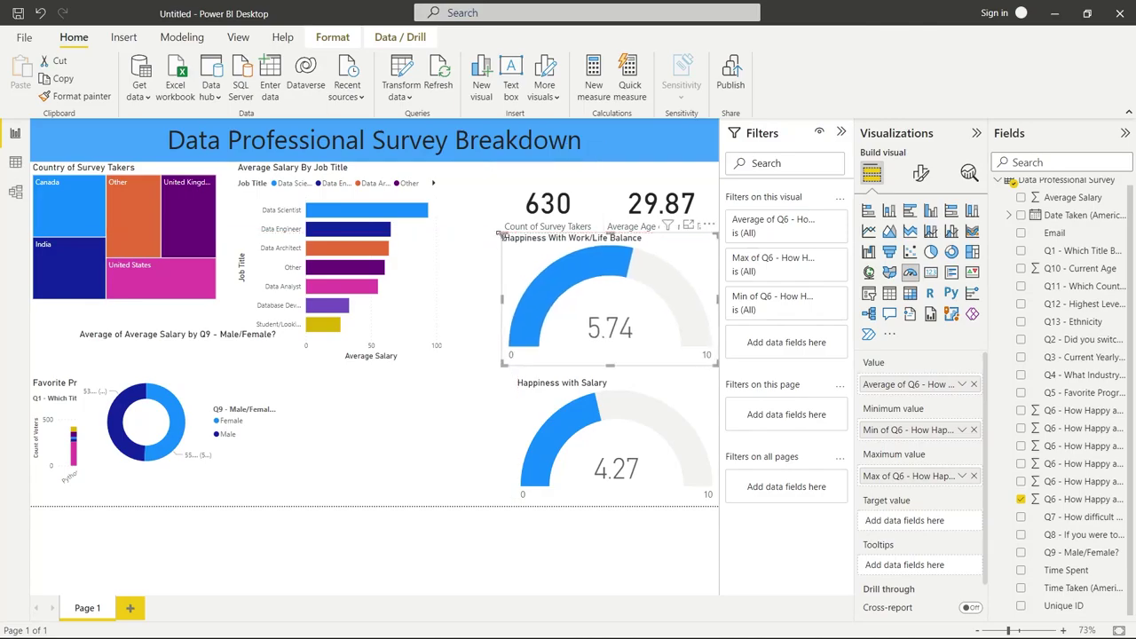
{"action": "left_click_drag", "start_coordinate": [556, 271], "coordinate": [556, 275]}
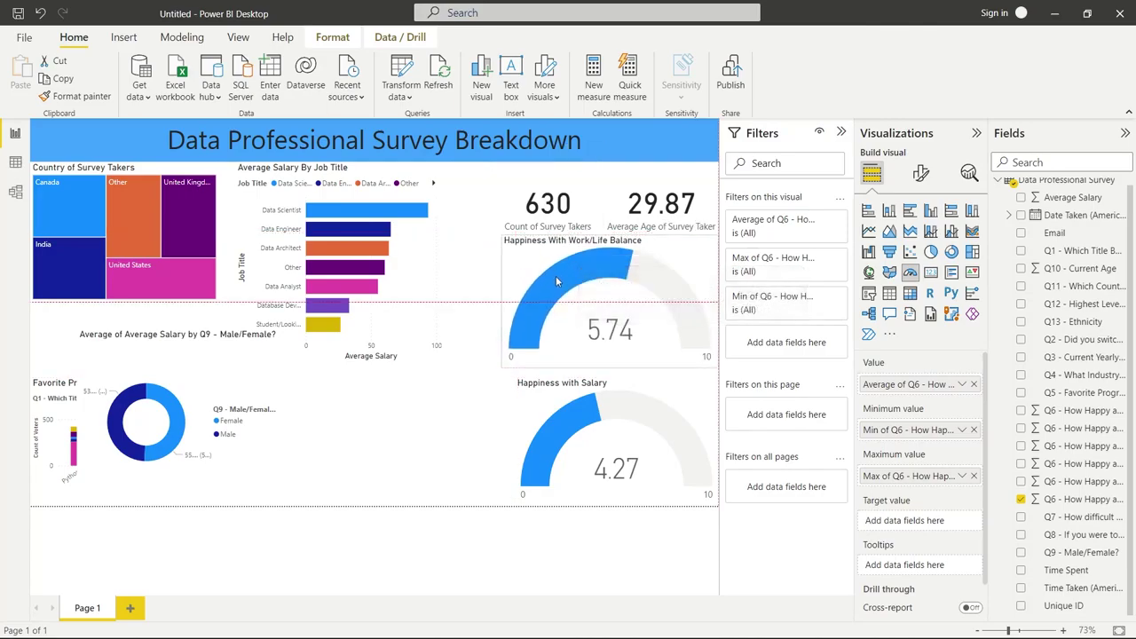
{"action": "left_click_drag", "start_coordinate": [504, 307], "coordinate": [504, 302]}
{"action": "left_click", "coordinate": [522, 429]}
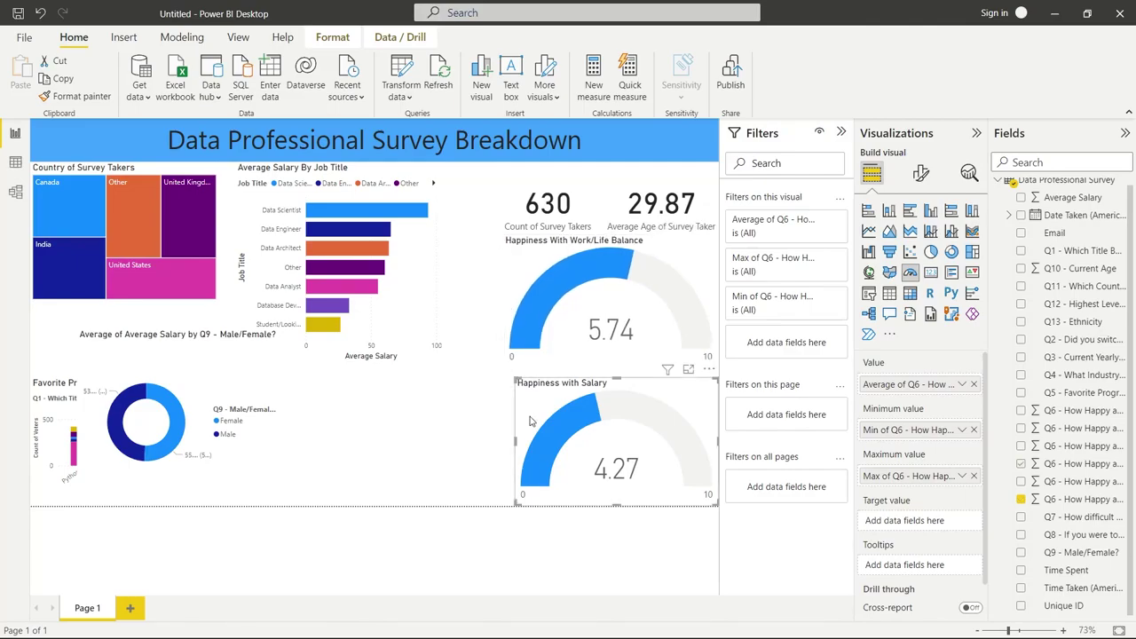
{"action": "left_click_drag", "start_coordinate": [512, 444], "coordinate": [503, 444]}
{"action": "left_click", "coordinate": [449, 332]}
Step: Shift and stretch the job-title salary chart taller, and narrow the gender donut
{"action": "left_click_drag", "start_coordinate": [392, 316], "coordinate": [447, 319]}
{"action": "left_click_drag", "start_coordinate": [389, 361], "coordinate": [401, 506]}
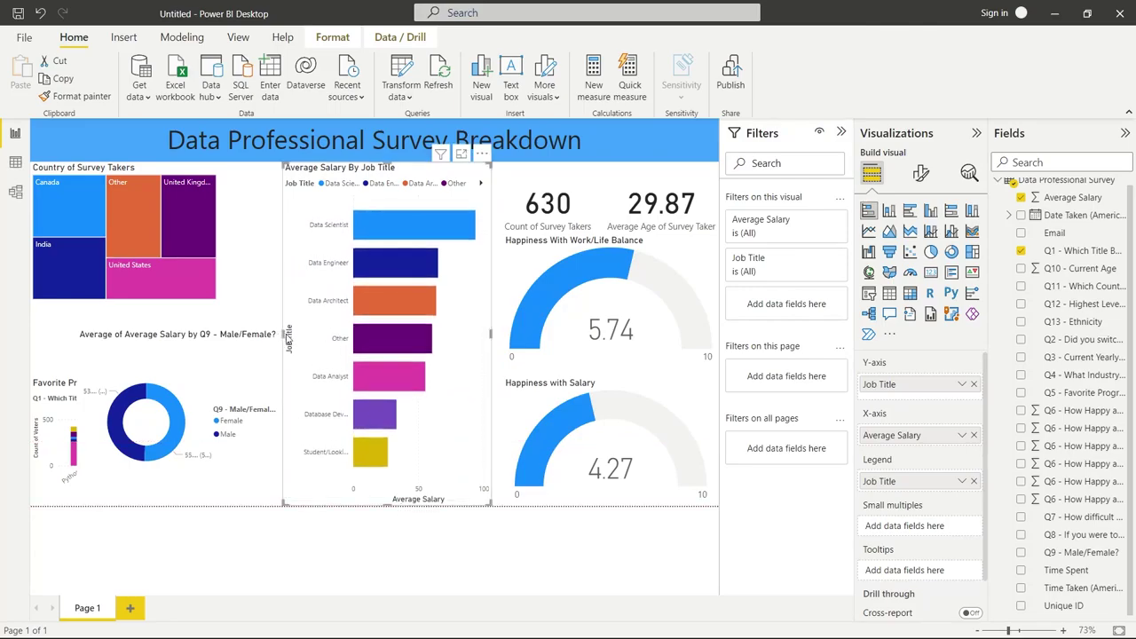
{"action": "left_click_drag", "start_coordinate": [288, 335], "coordinate": [323, 351]}
{"action": "left_click_drag", "start_coordinate": [325, 350], "coordinate": [263, 360]}
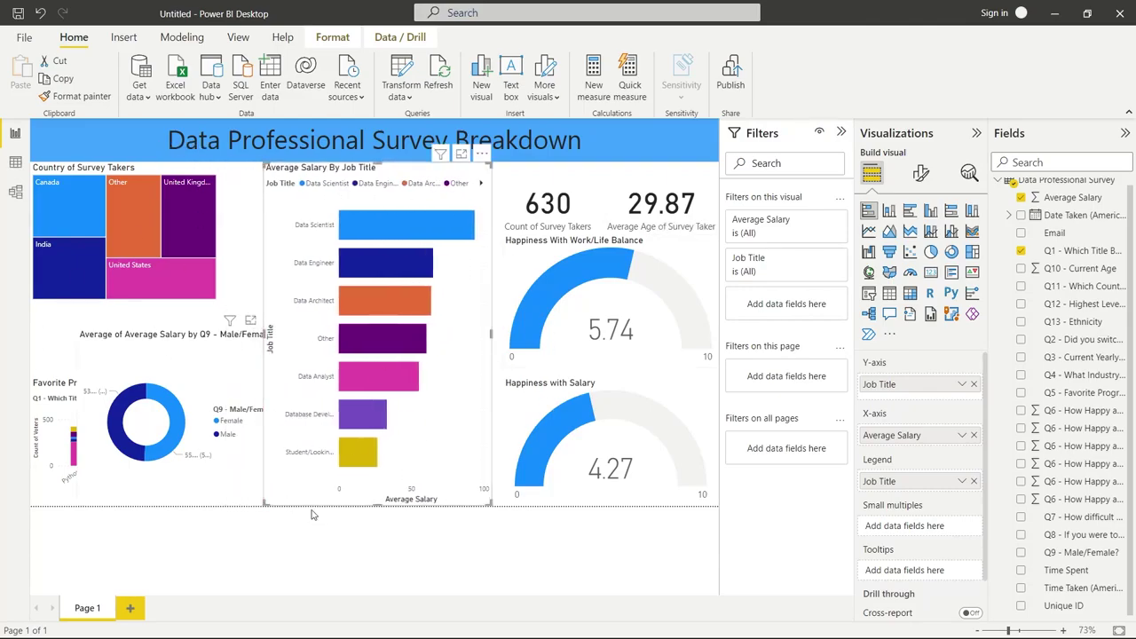
{"action": "left_click", "coordinate": [207, 435]}
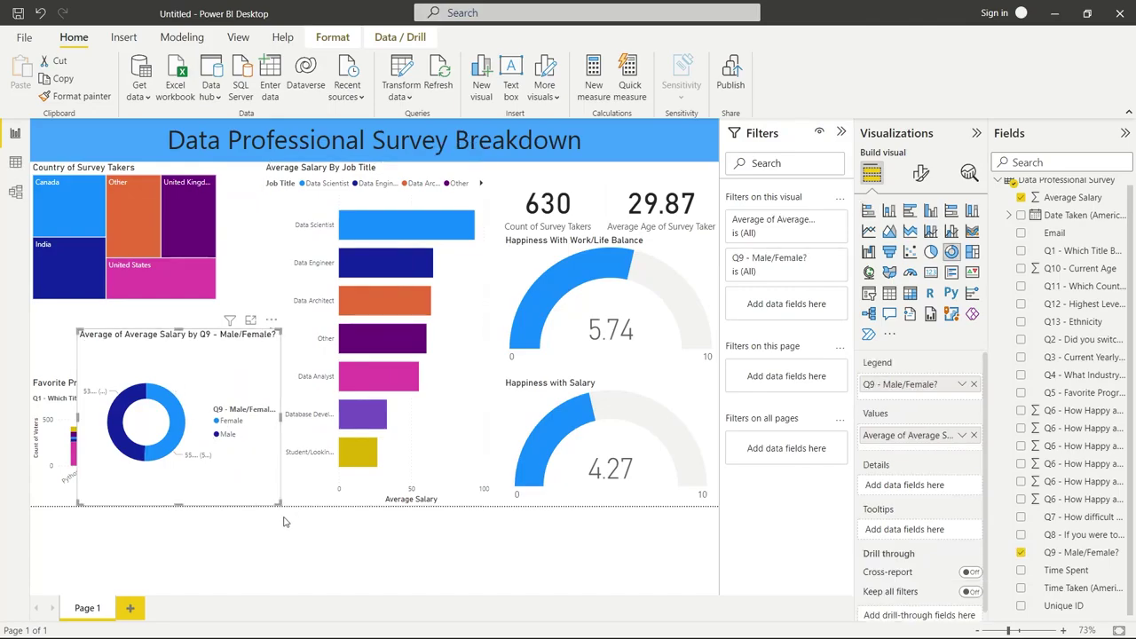
{"action": "left_click_drag", "start_coordinate": [277, 502], "coordinate": [271, 498]}
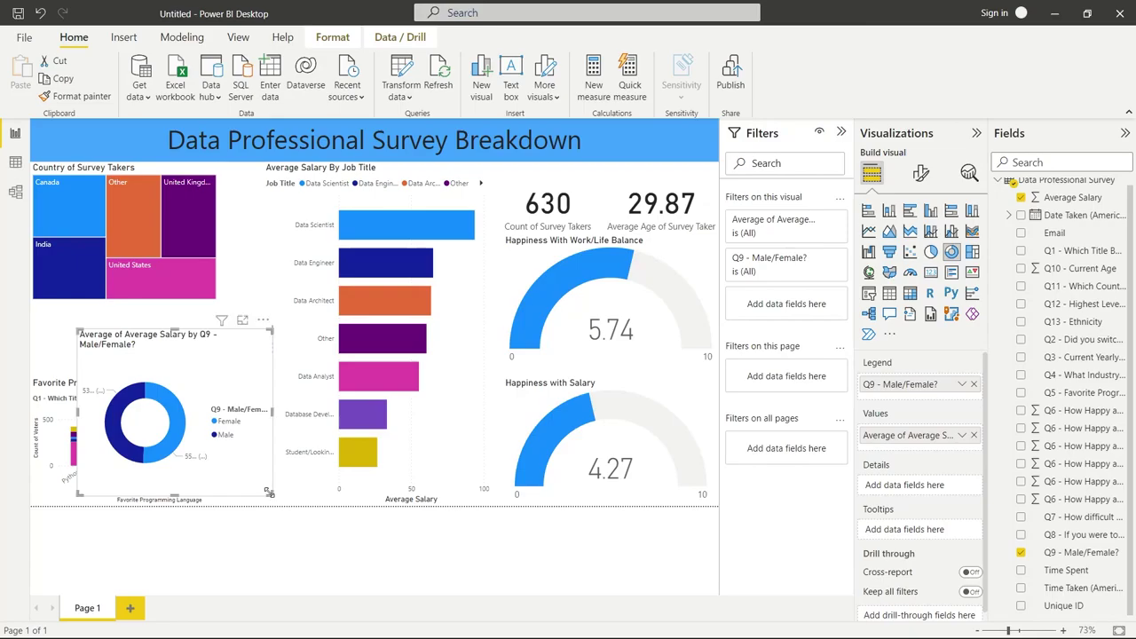
Step: Shorten the job-title salary chart, fit the donut below it, and widen the chart leftward
{"action": "left_click", "coordinate": [652, 322]}
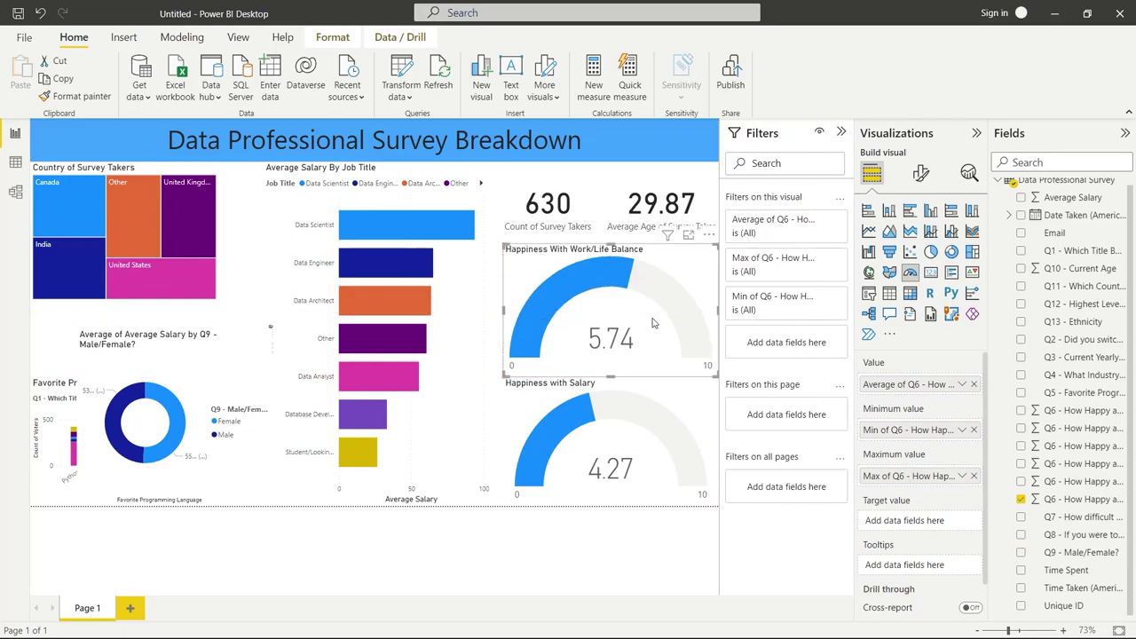
{"action": "left_click", "coordinate": [485, 321]}
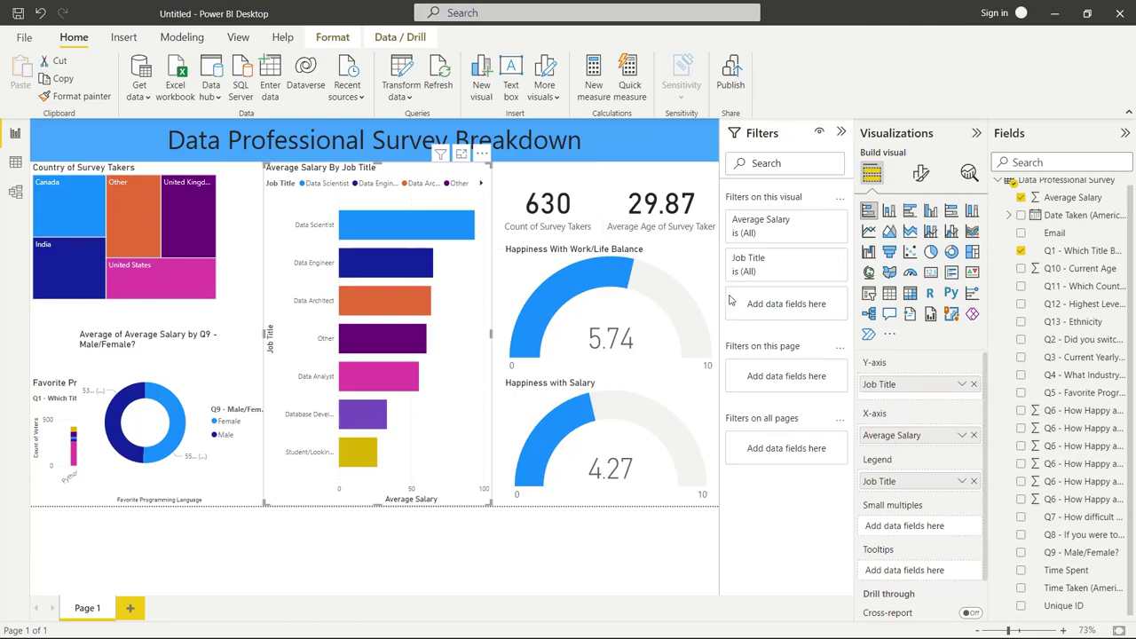
{"action": "left_click_drag", "start_coordinate": [160, 366], "coordinate": [622, 213]}
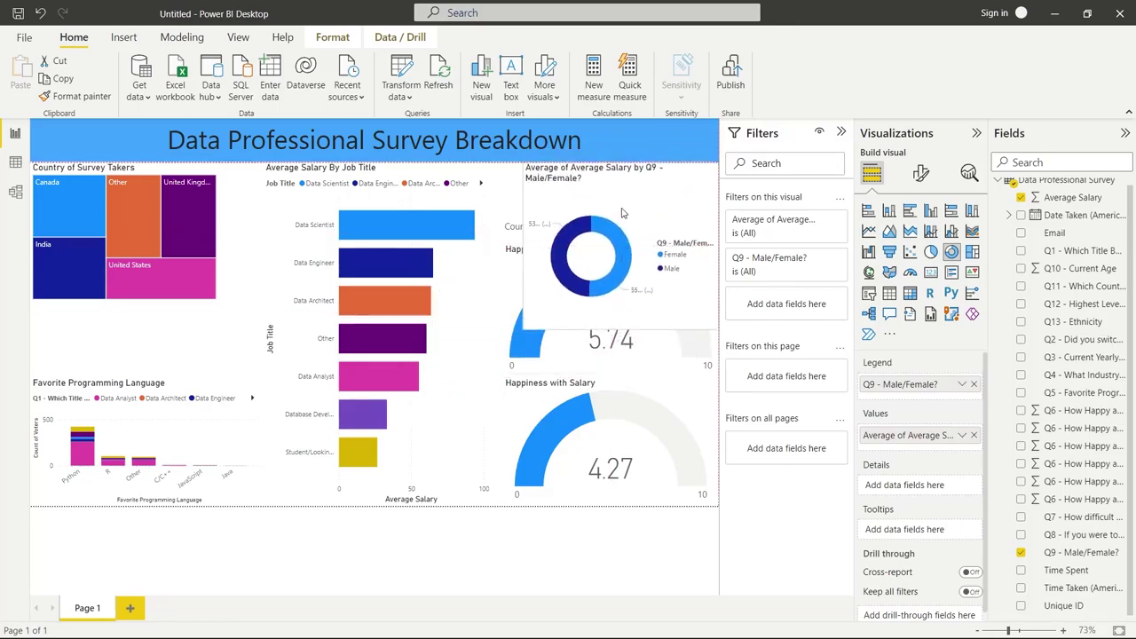
{"action": "key", "text": "ctrl+z"}
{"action": "key", "text": "ctrl+z"}
{"action": "key", "text": "ctrl+z"}
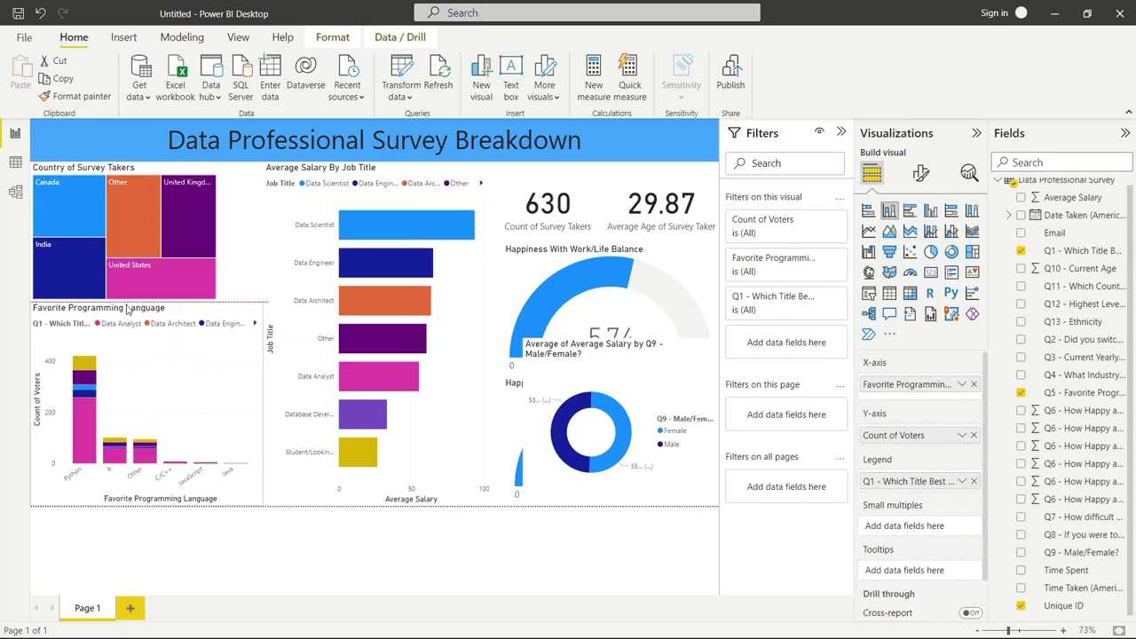
{"action": "left_click", "coordinate": [430, 419]}
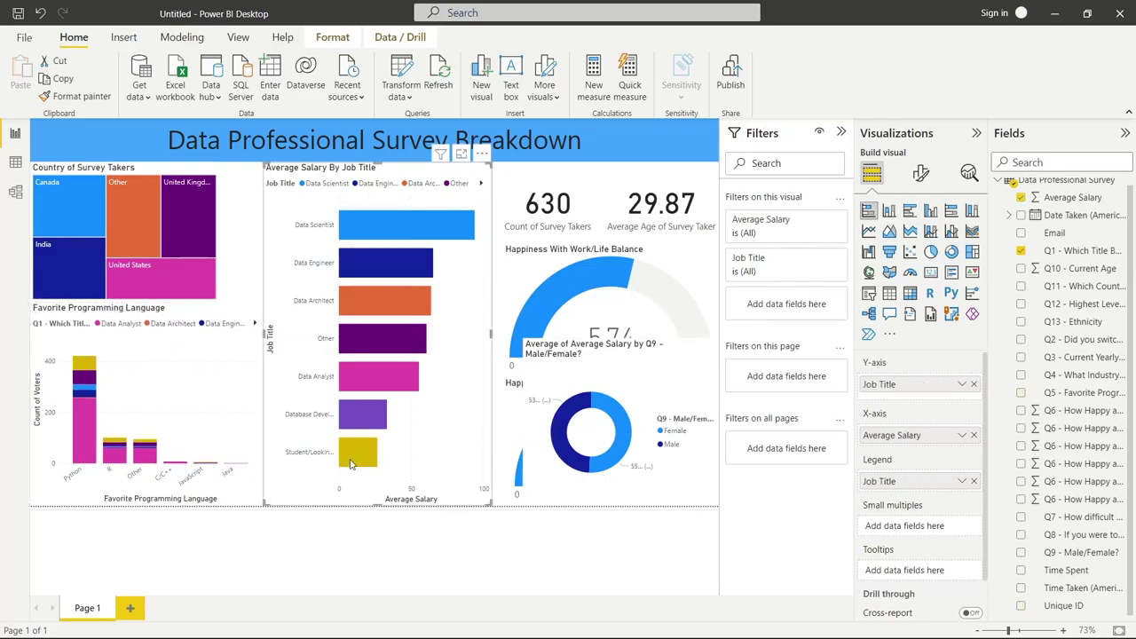
{"action": "left_click_drag", "start_coordinate": [377, 504], "coordinate": [378, 360]}
{"action": "left_click_drag", "start_coordinate": [590, 433], "coordinate": [332, 435]}
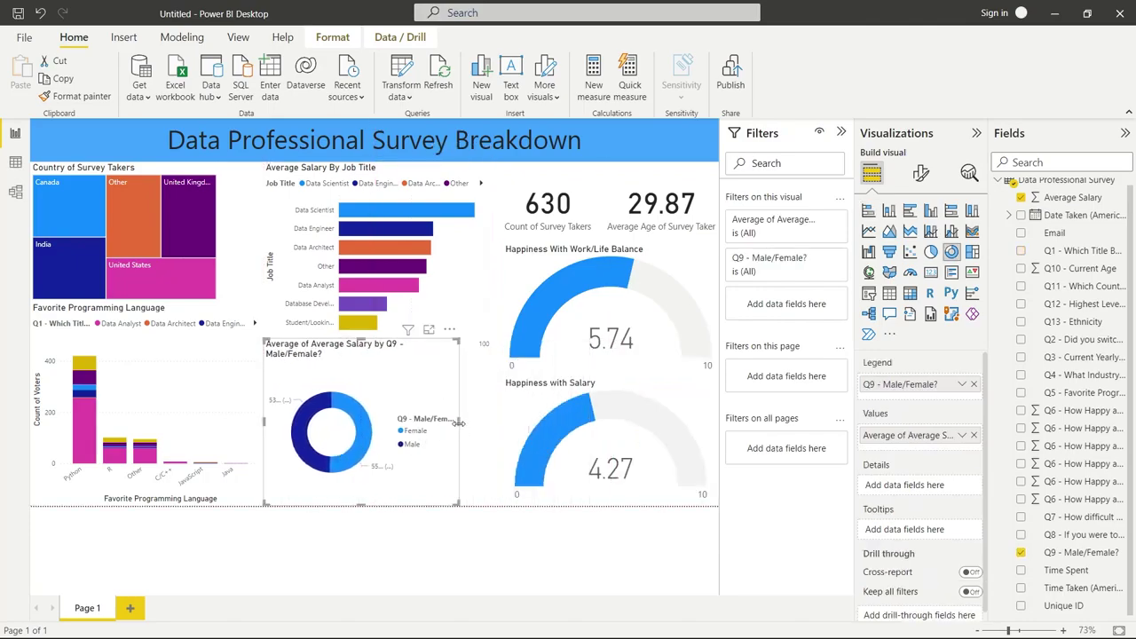
{"action": "left_click_drag", "start_coordinate": [458, 424], "coordinate": [502, 426]}
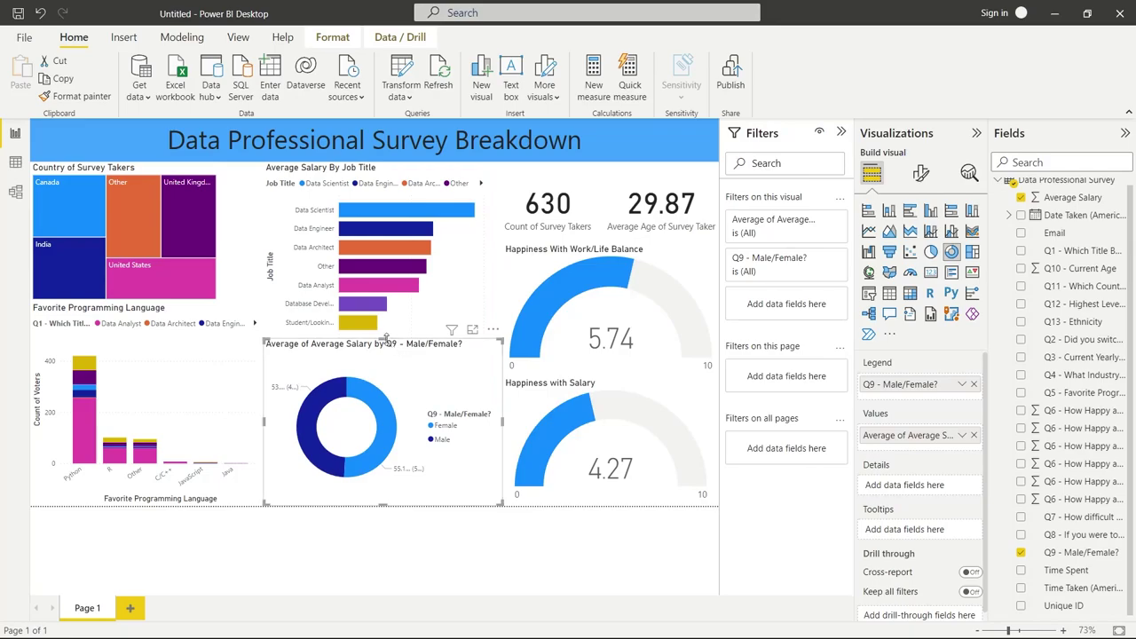
{"action": "left_click_drag", "start_coordinate": [384, 338], "coordinate": [387, 366]}
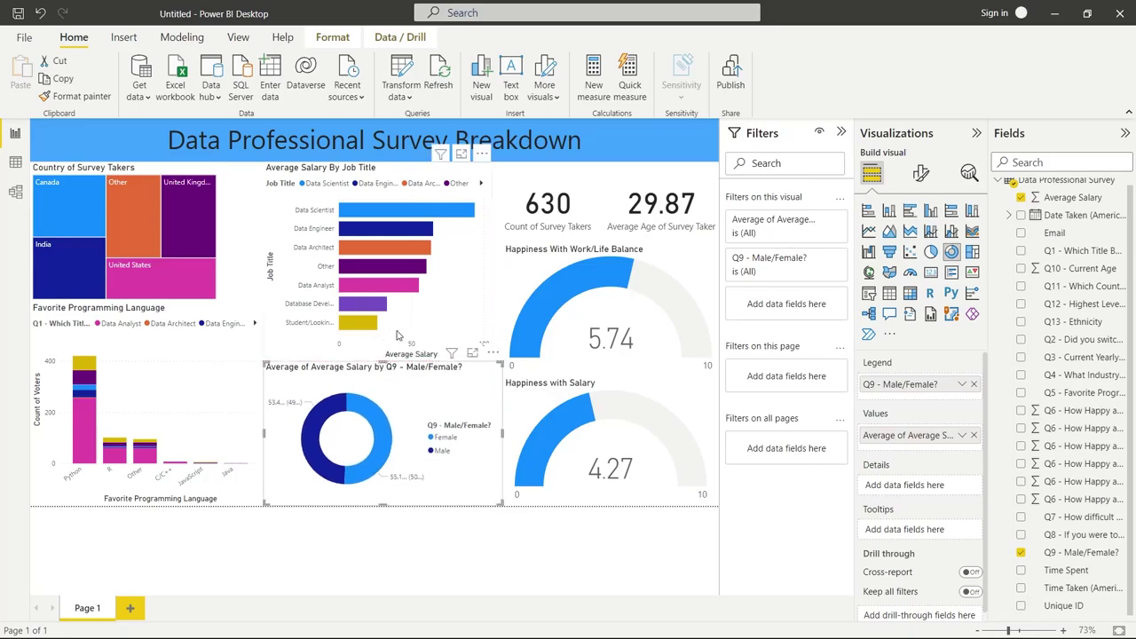
{"action": "left_click", "coordinate": [399, 336]}
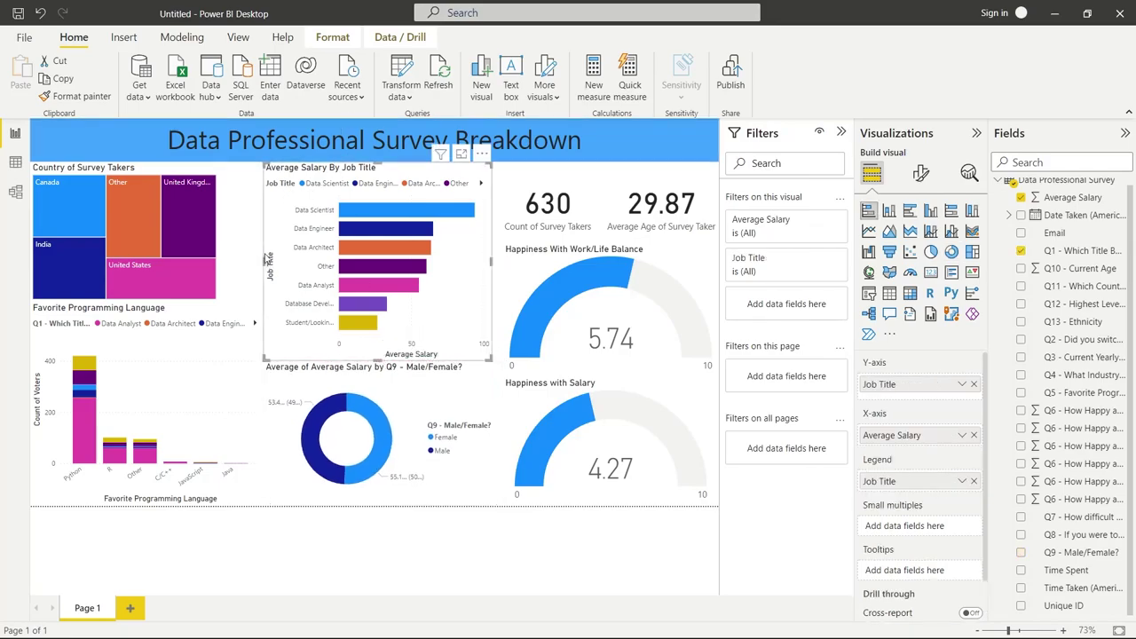
{"action": "left_click_drag", "start_coordinate": [263, 263], "coordinate": [252, 265]}
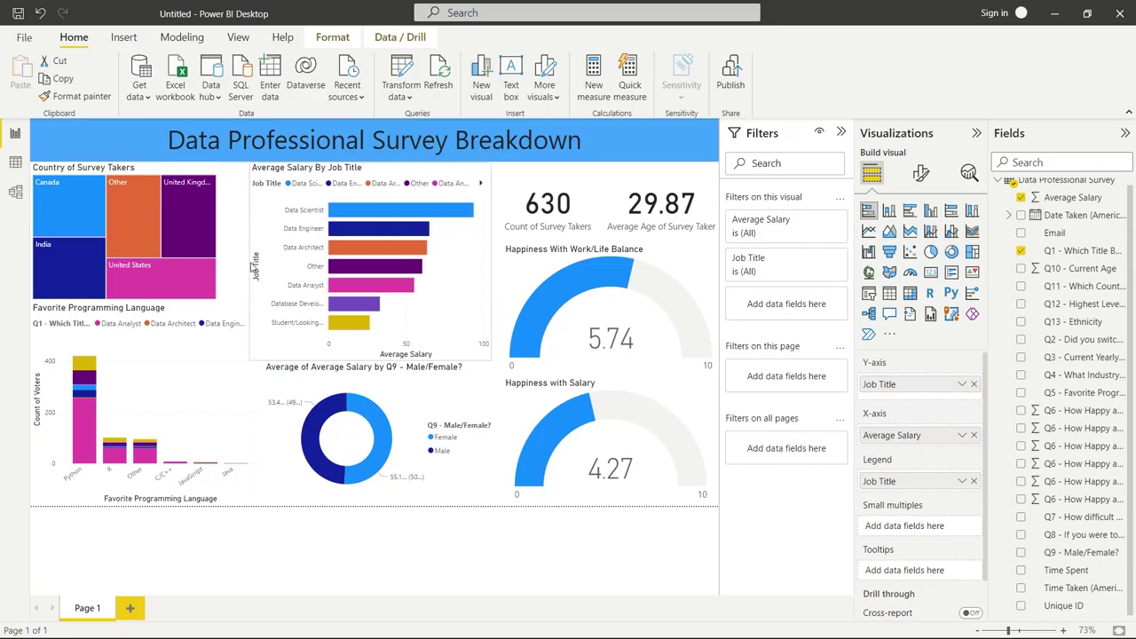
{"action": "left_click", "coordinate": [346, 541]}
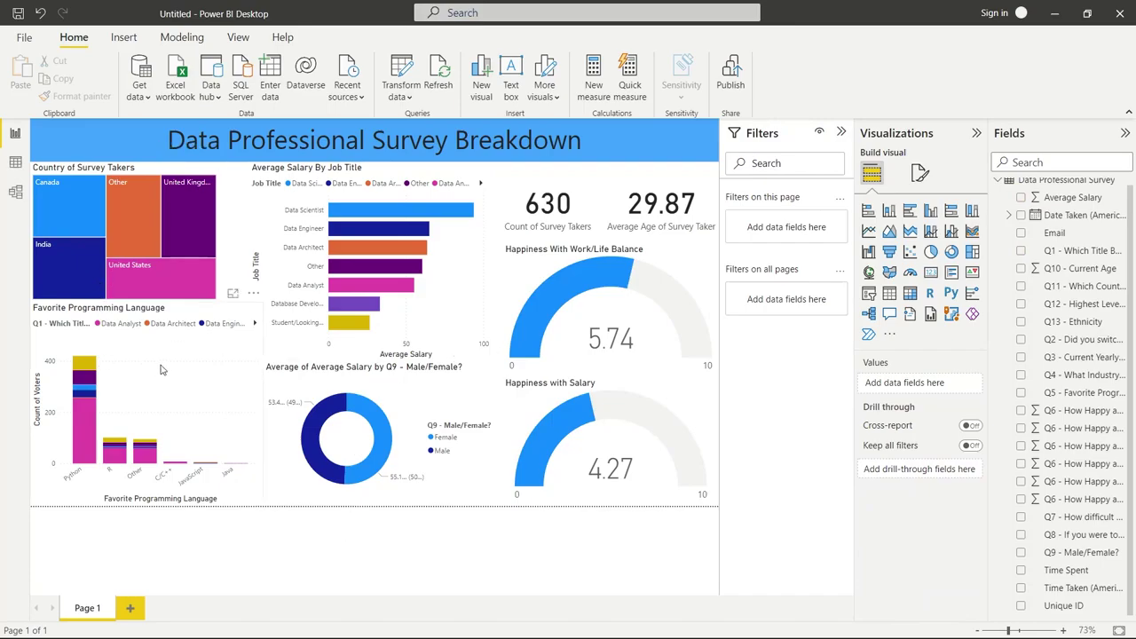
Step: Replace the salary donut's long default title with 'Average Salary by Sex'
{"action": "left_click", "coordinate": [305, 374]}
{"action": "left_click", "coordinate": [920, 172]}
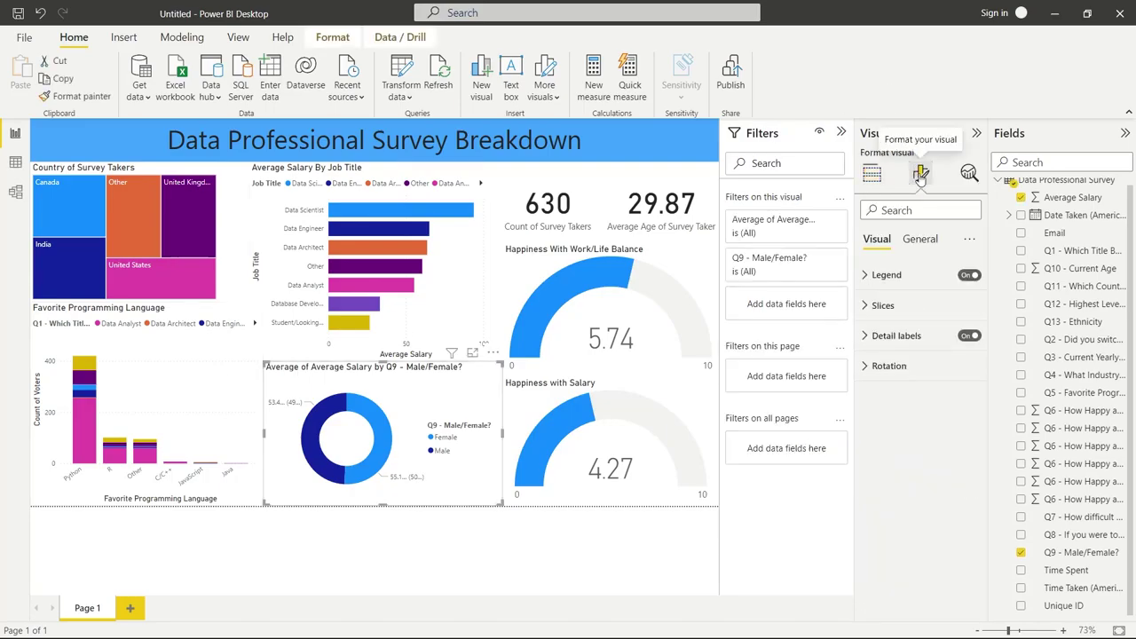
{"action": "left_click", "coordinate": [921, 239]}
{"action": "left_click", "coordinate": [880, 305]}
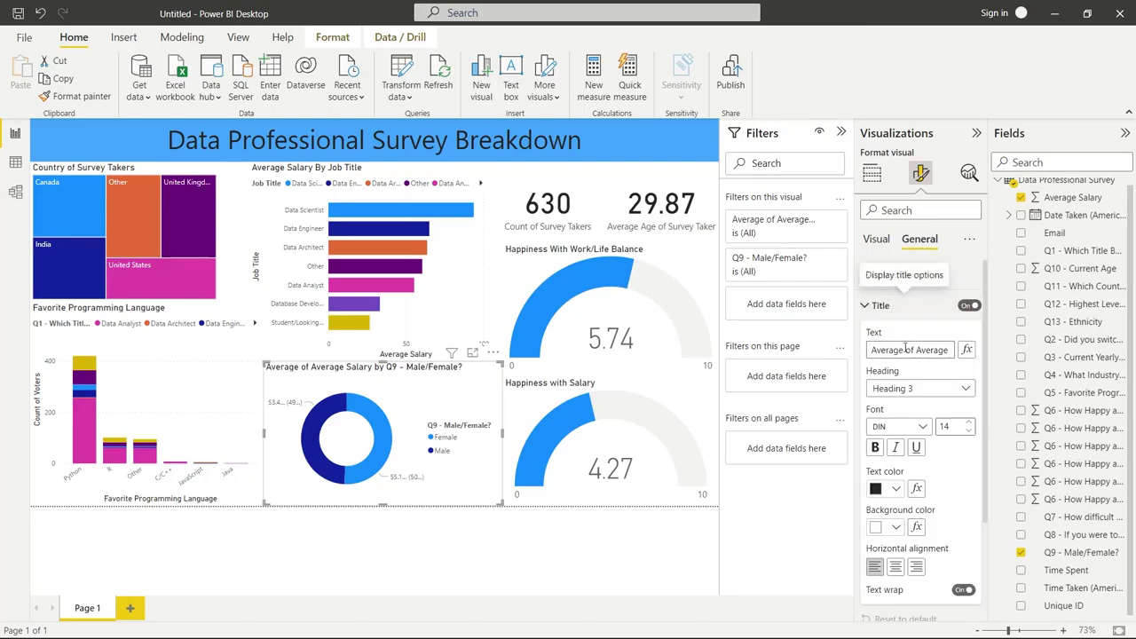
{"action": "triple_click", "coordinate": [905, 350]}
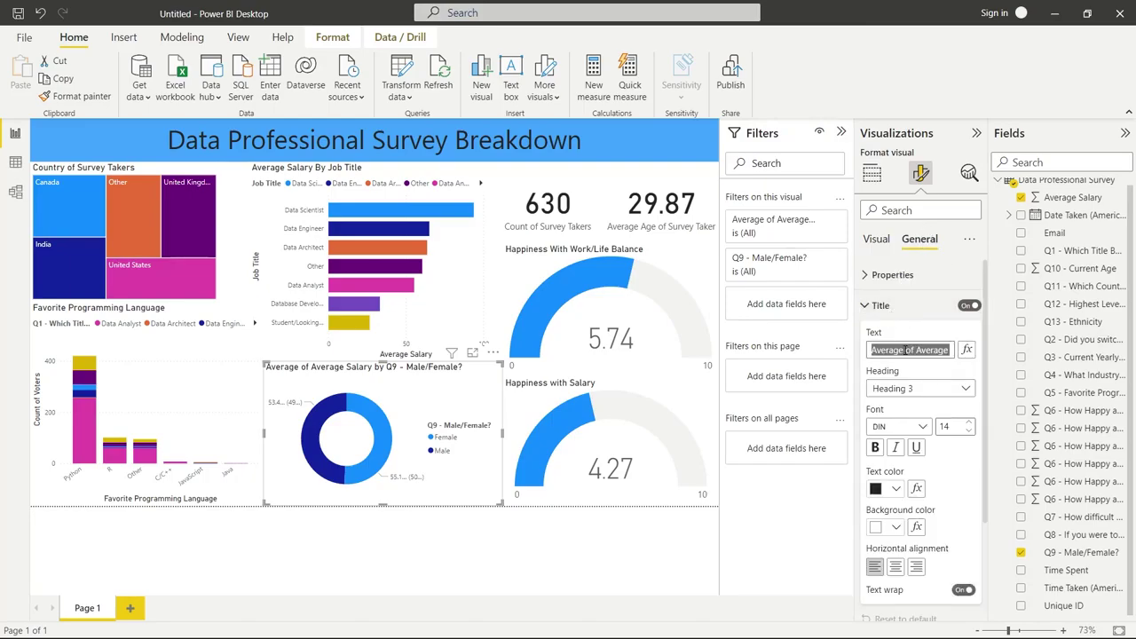
{"action": "type", "text": "Average Sa"}
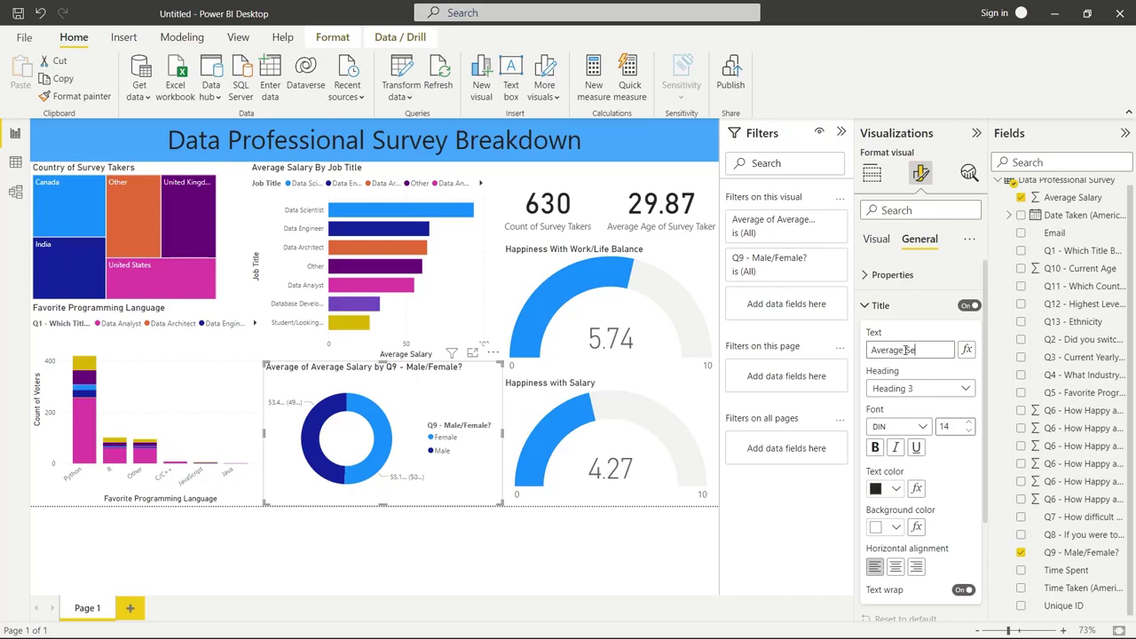
{"action": "type", "text": "lary by Gender"}
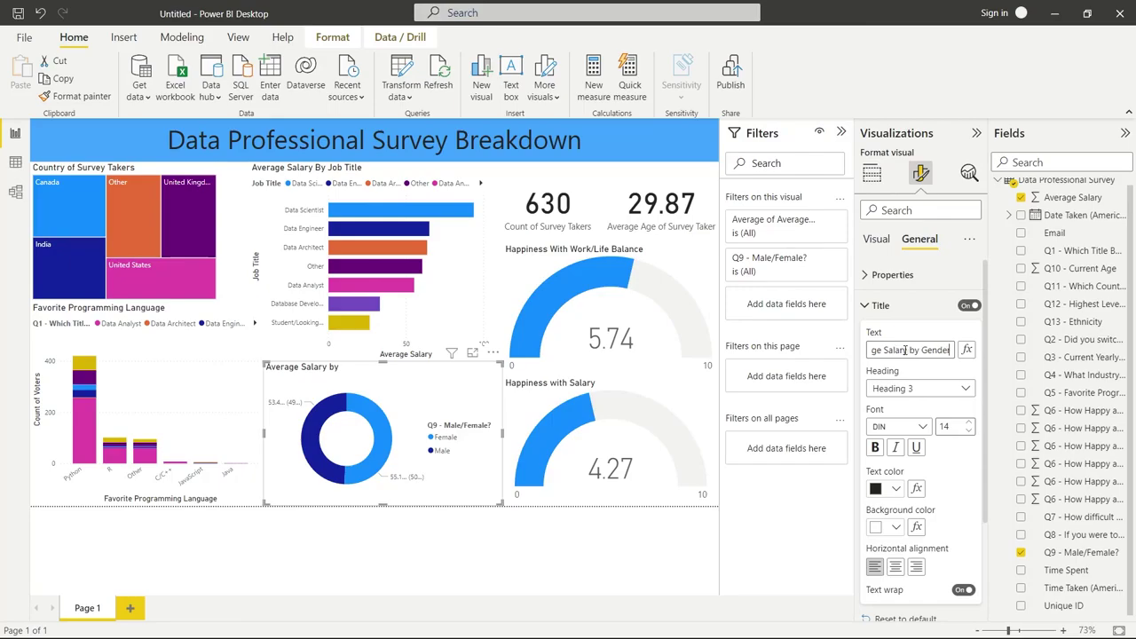
{"action": "key", "text": "Return"}
{"action": "type", "text": "ex"}
{"action": "key", "text": "Return"}
{"action": "left_click", "coordinate": [496, 565]}
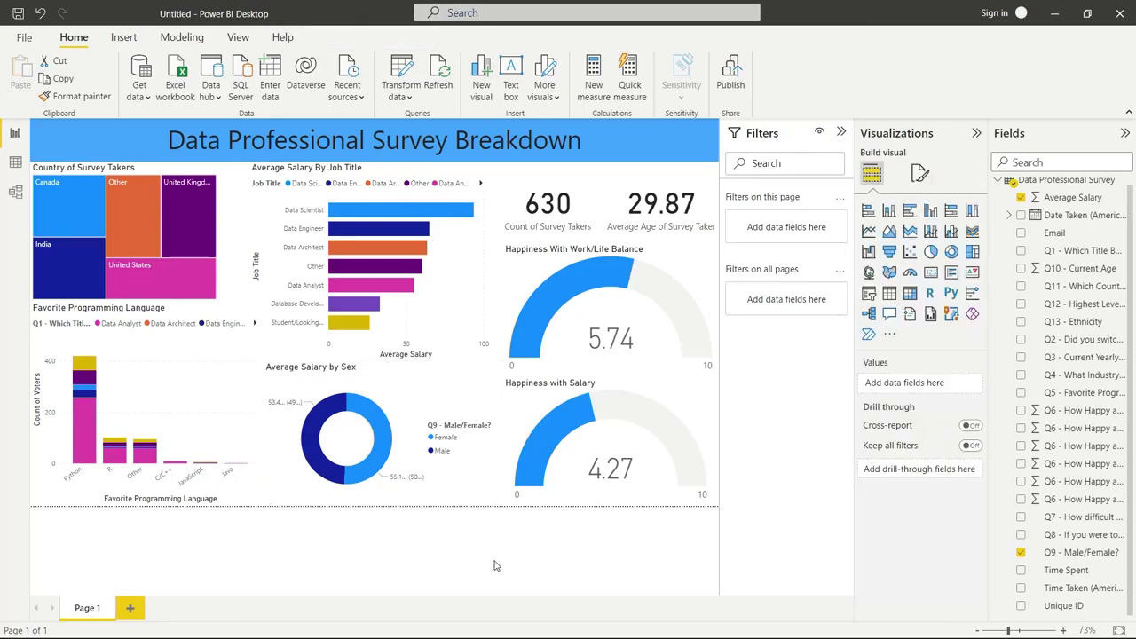
{"action": "left_click", "coordinate": [382, 448]}
{"action": "left_click", "coordinate": [423, 403]}
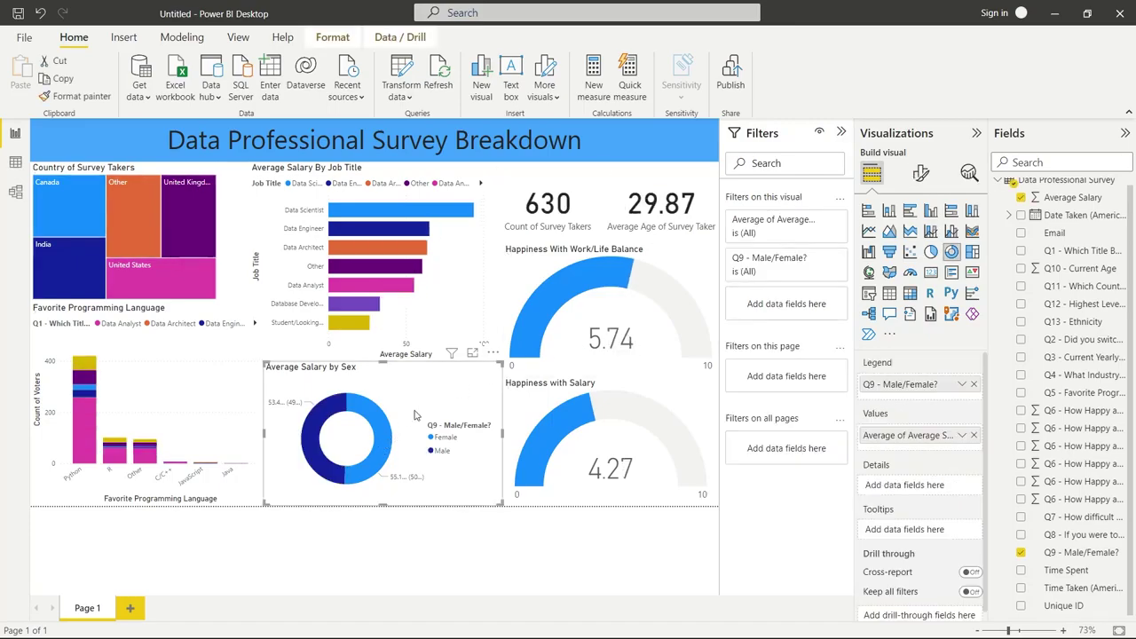
Step: Move the donut's detail labels to the Inside position
{"action": "left_click", "coordinate": [921, 174]}
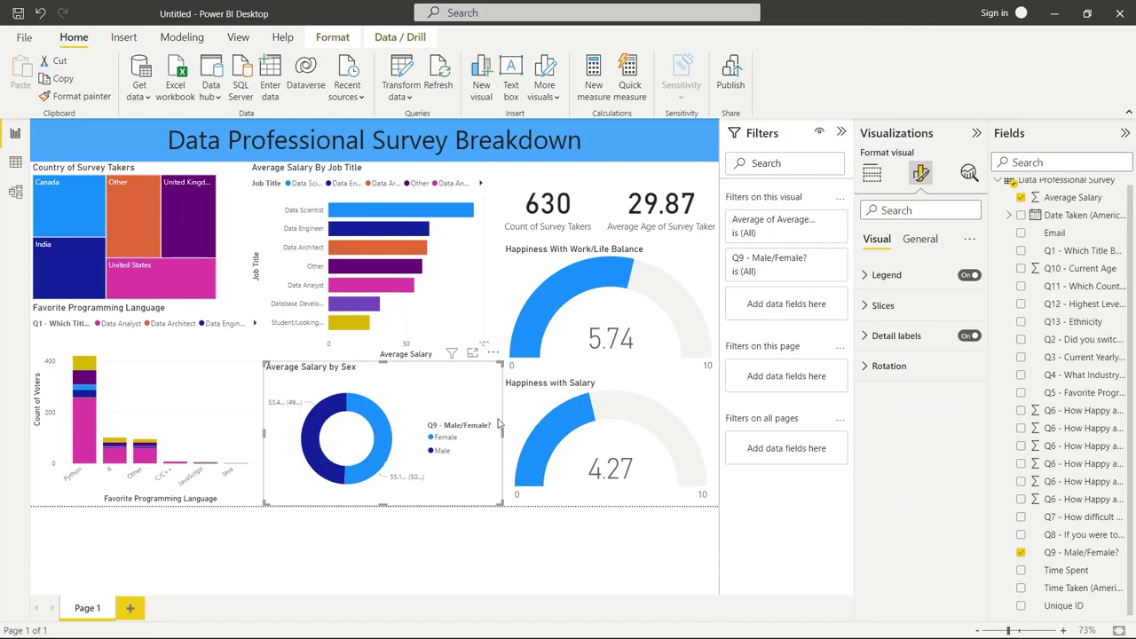
{"action": "left_click", "coordinate": [875, 344]}
{"action": "left_click", "coordinate": [896, 408]}
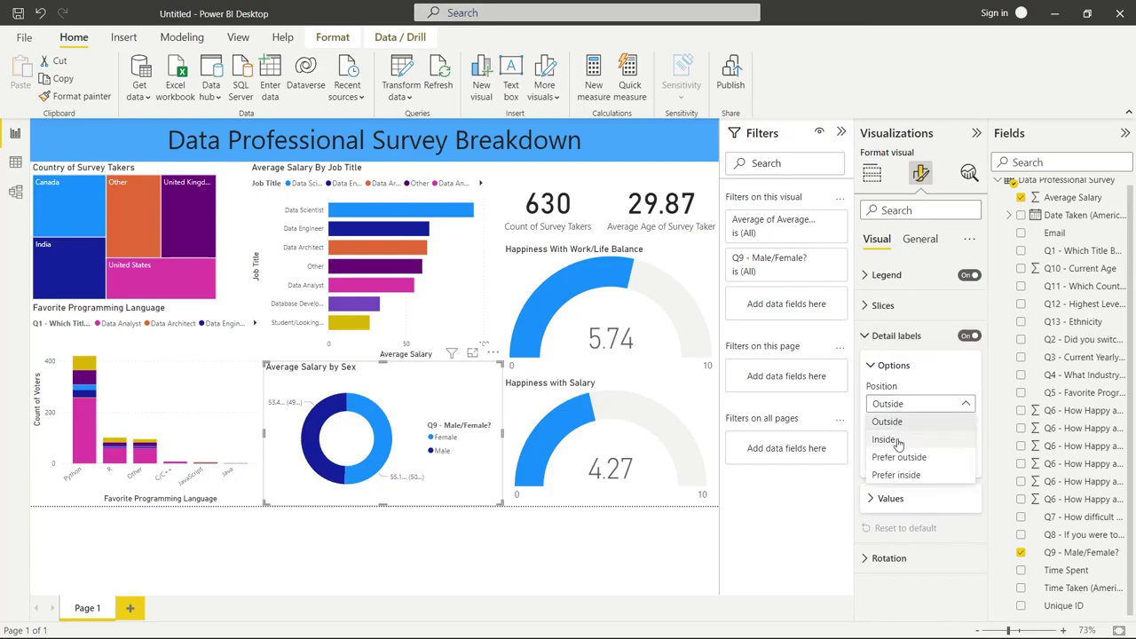
{"action": "left_click", "coordinate": [885, 440]}
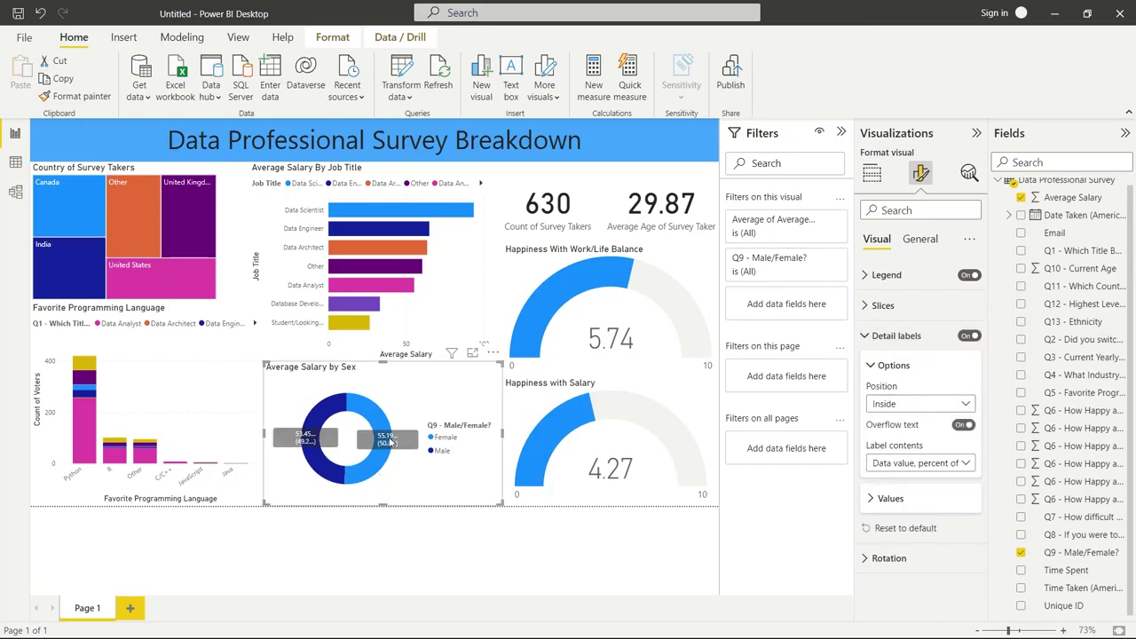
{"action": "left_click", "coordinate": [943, 462]}
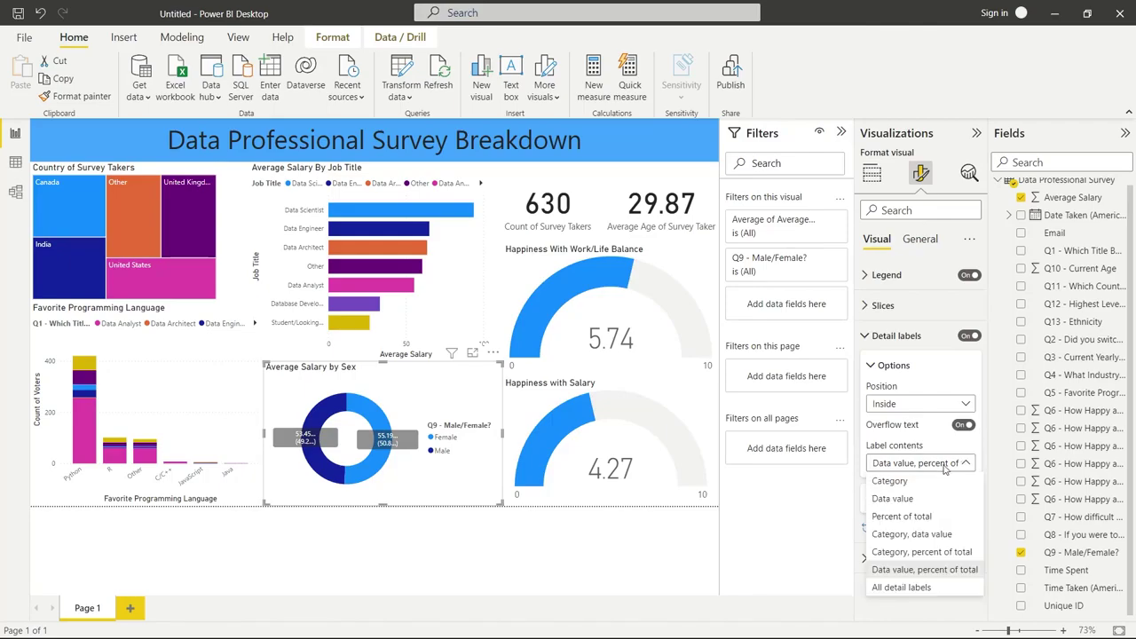
{"action": "left_click", "coordinate": [929, 421]}
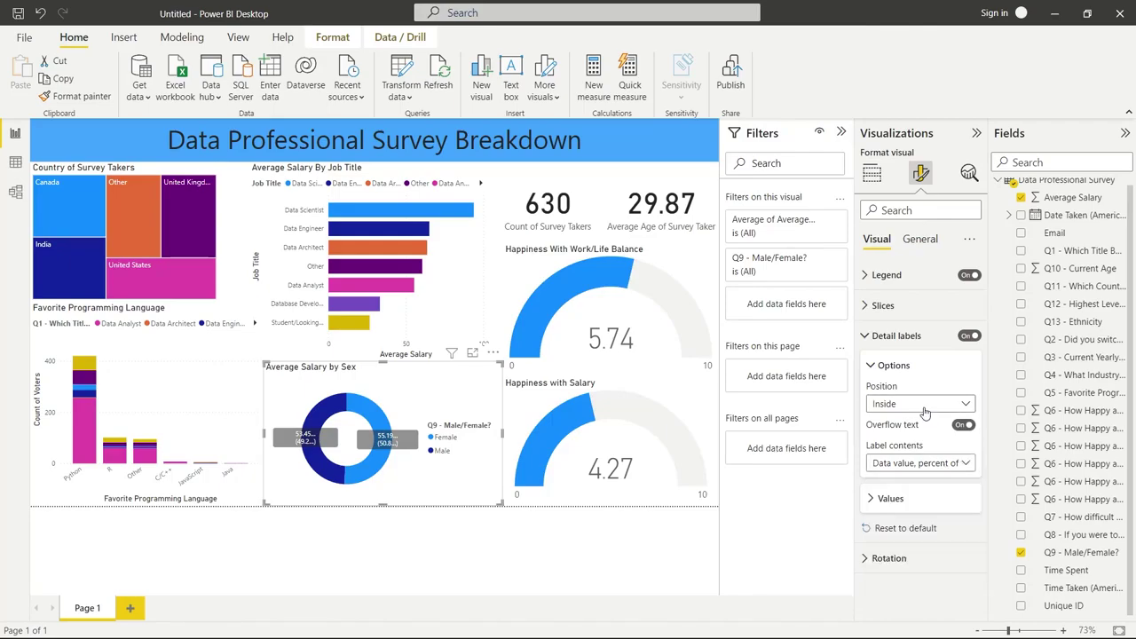
Step: Toggle the detail labels off and on, then set their position back to Outside
{"action": "left_click", "coordinate": [969, 337]}
{"action": "left_click", "coordinate": [968, 337]}
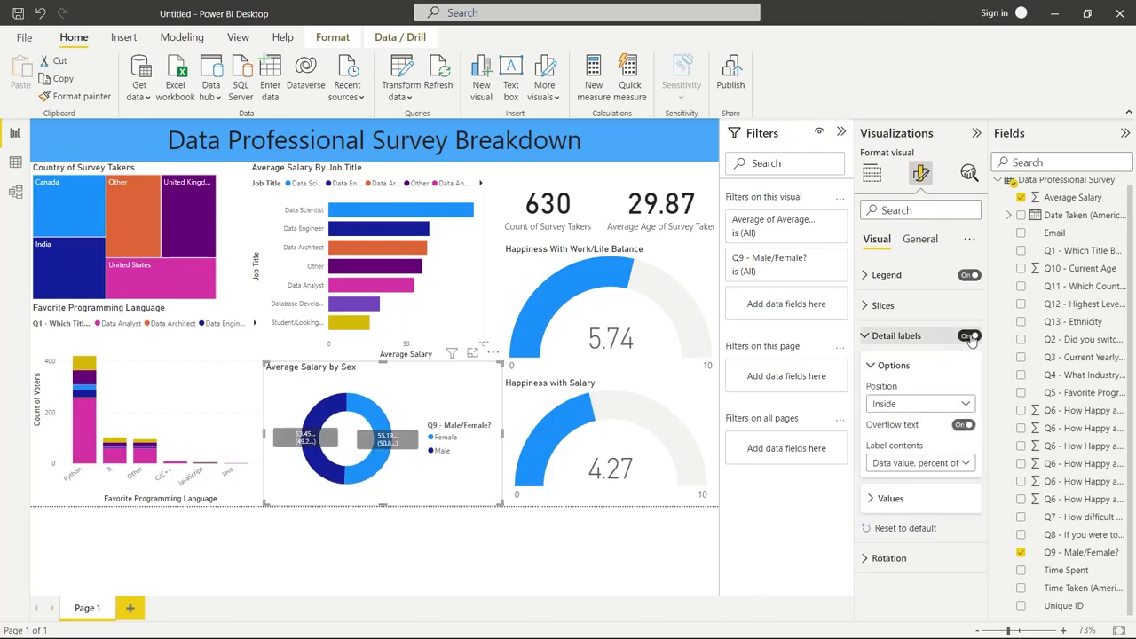
{"action": "left_click", "coordinate": [906, 406]}
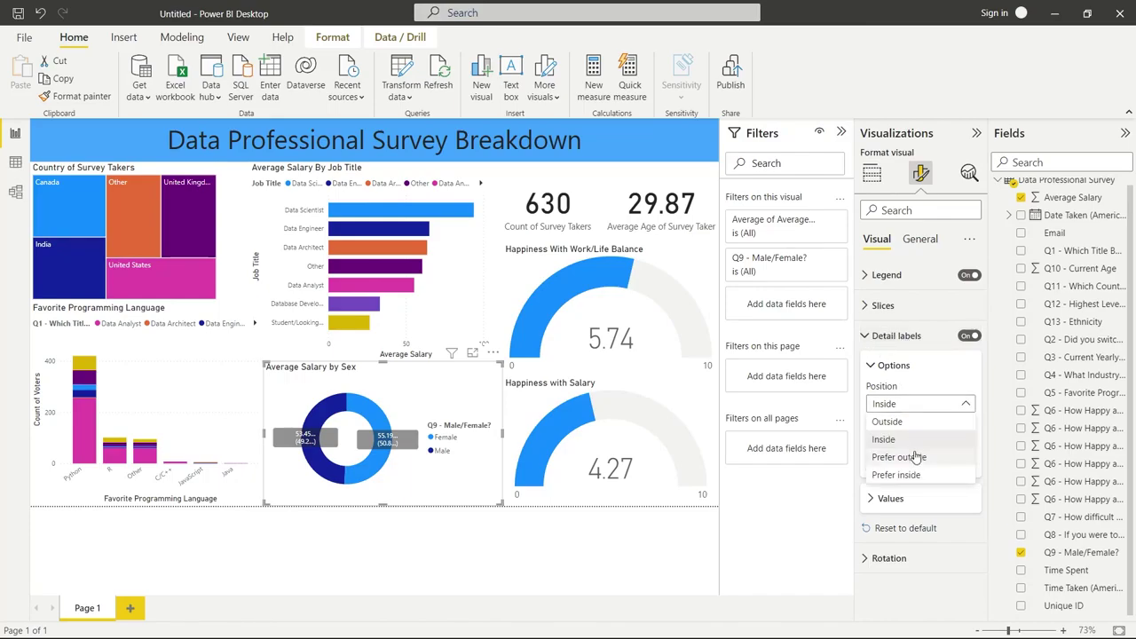
{"action": "left_click", "coordinate": [888, 422]}
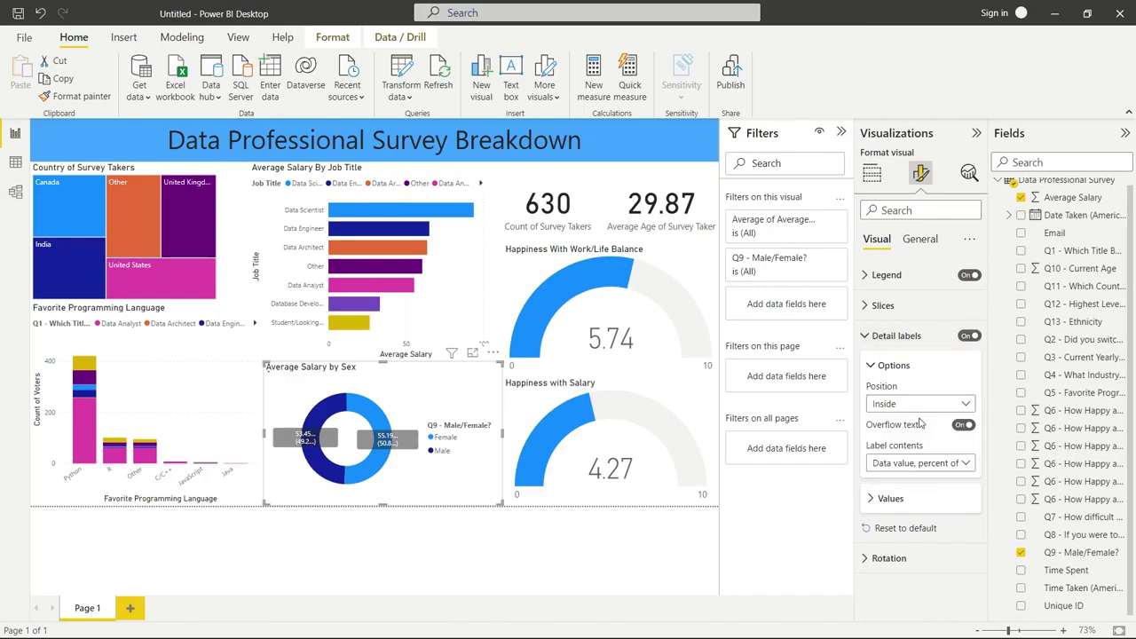
{"action": "mouse_move", "coordinate": [296, 404]}
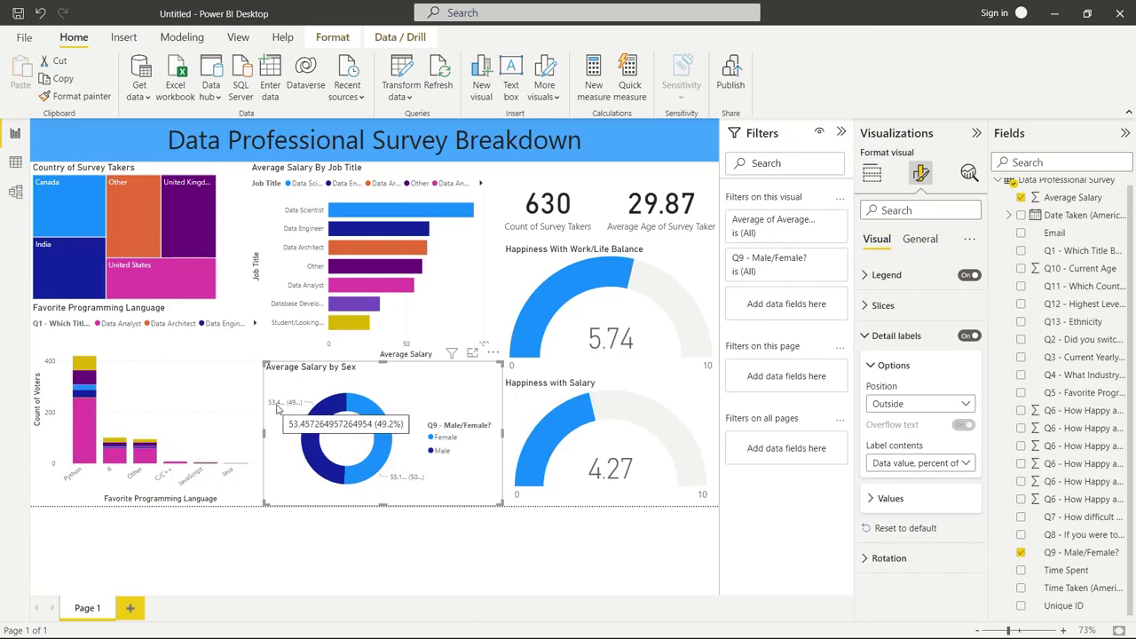
Step: Show the donut's data fields and check the Average Salary aggregation menu, leaving it unchanged
{"action": "left_click", "coordinate": [928, 243]}
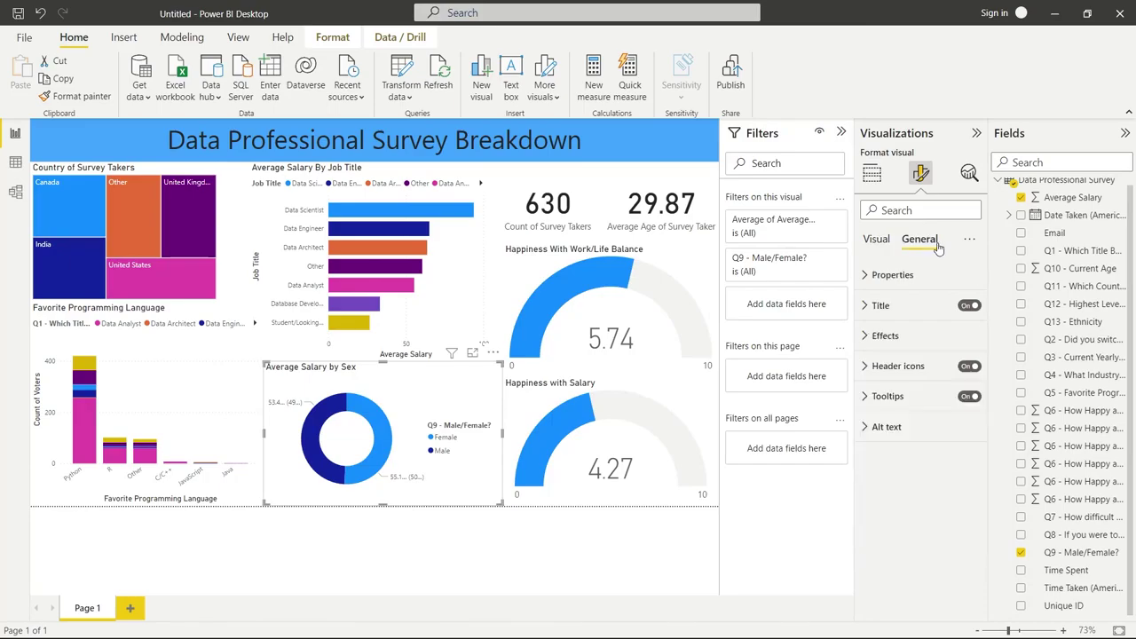
{"action": "left_click", "coordinate": [878, 242]}
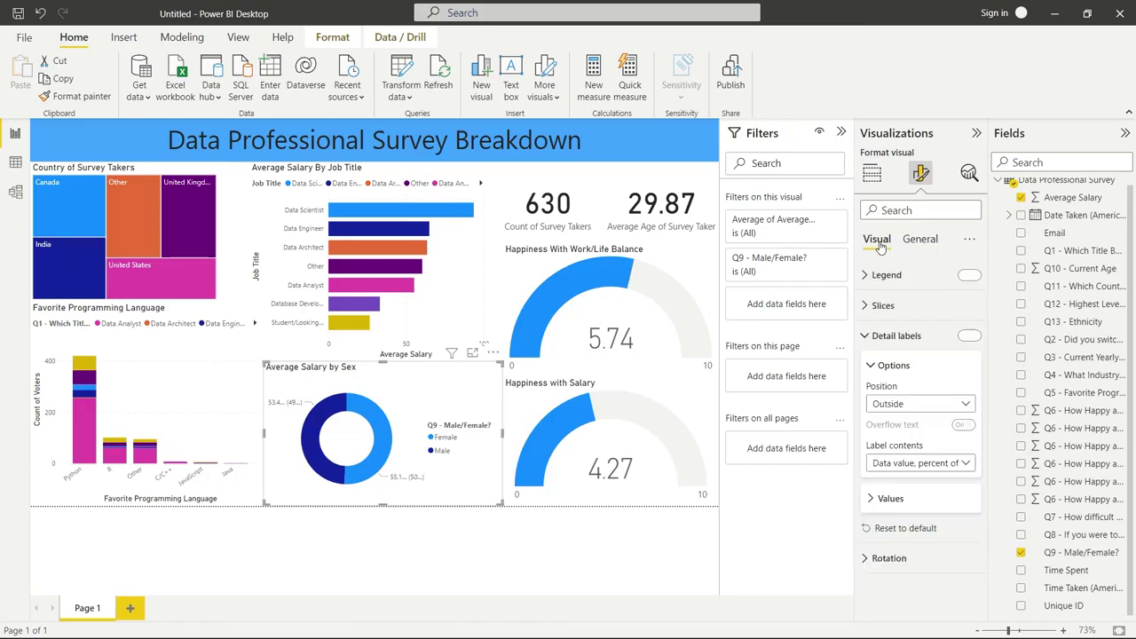
{"action": "left_click", "coordinate": [872, 174]}
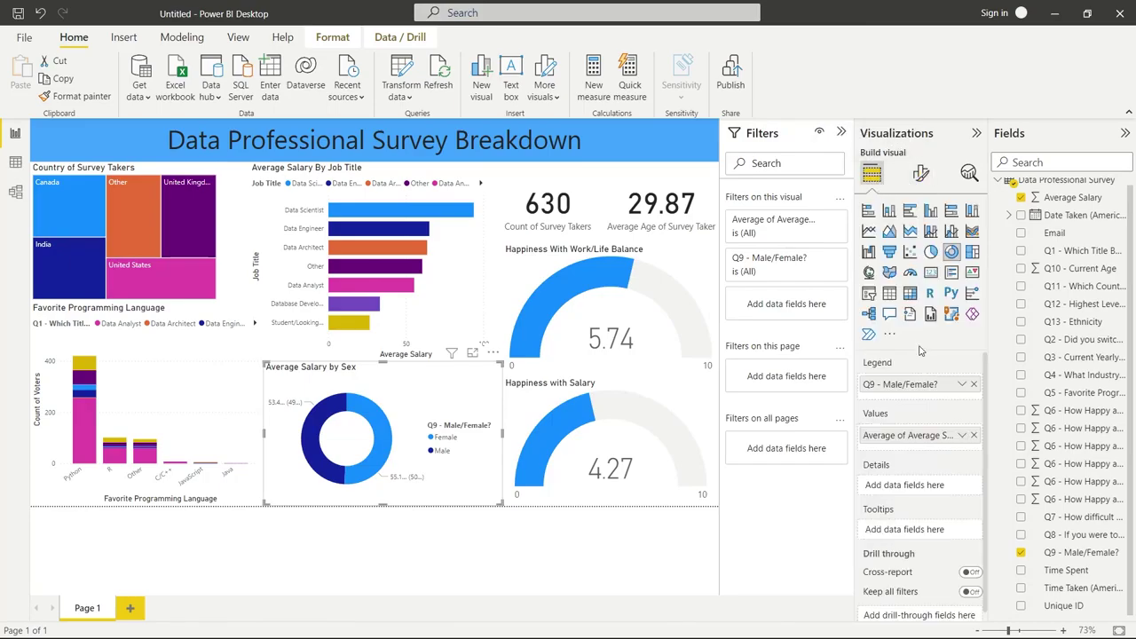
{"action": "left_click", "coordinate": [963, 437]}
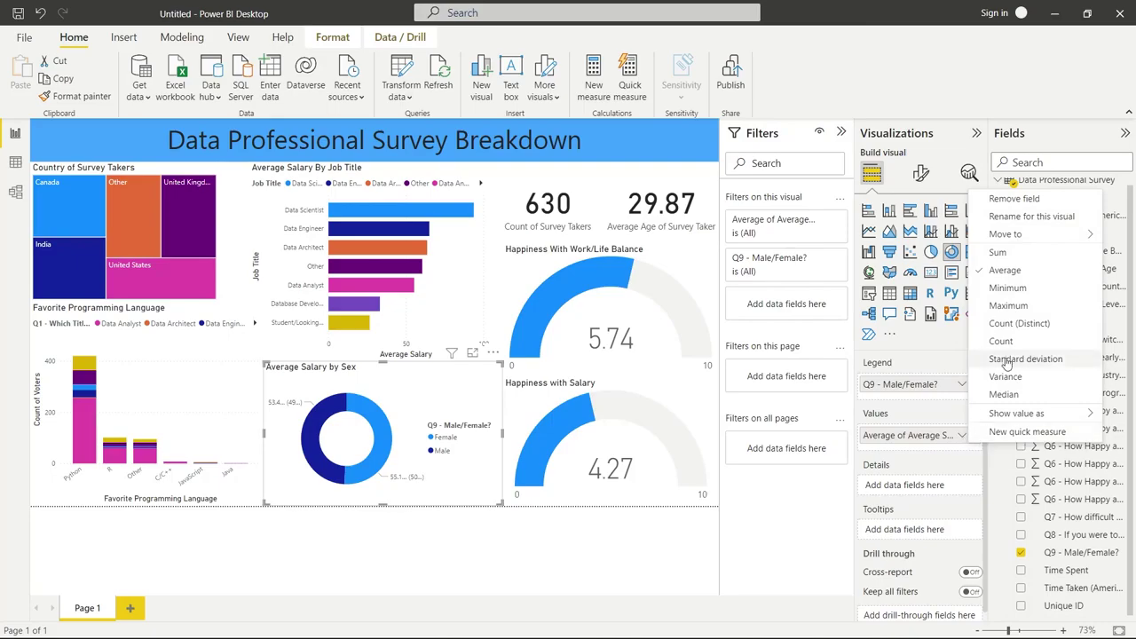
{"action": "left_click", "coordinate": [432, 502]}
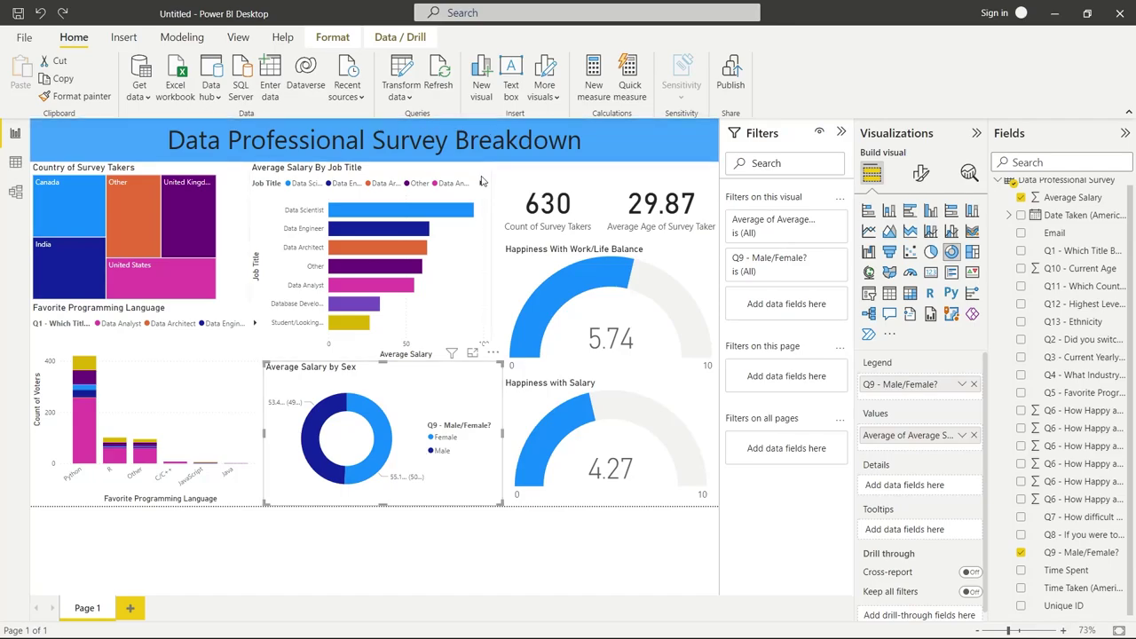
{"action": "mouse_move", "coordinate": [385, 447]}
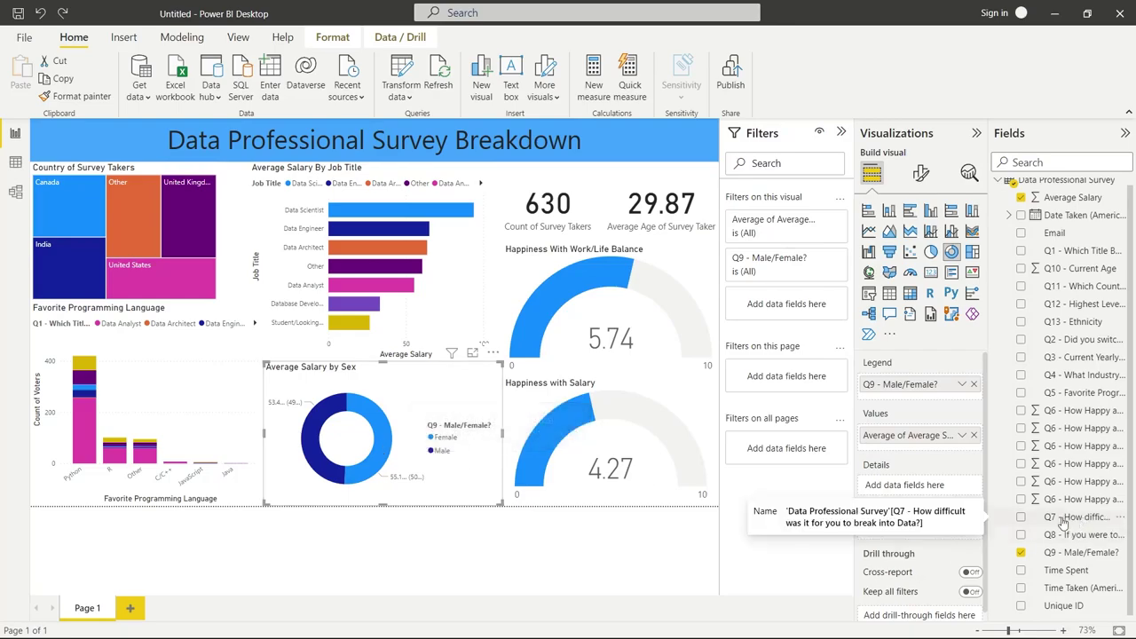
Step: Swap Q9 and Average Salary for Q7 as both legend and counted values
{"action": "left_click", "coordinate": [1021, 553]}
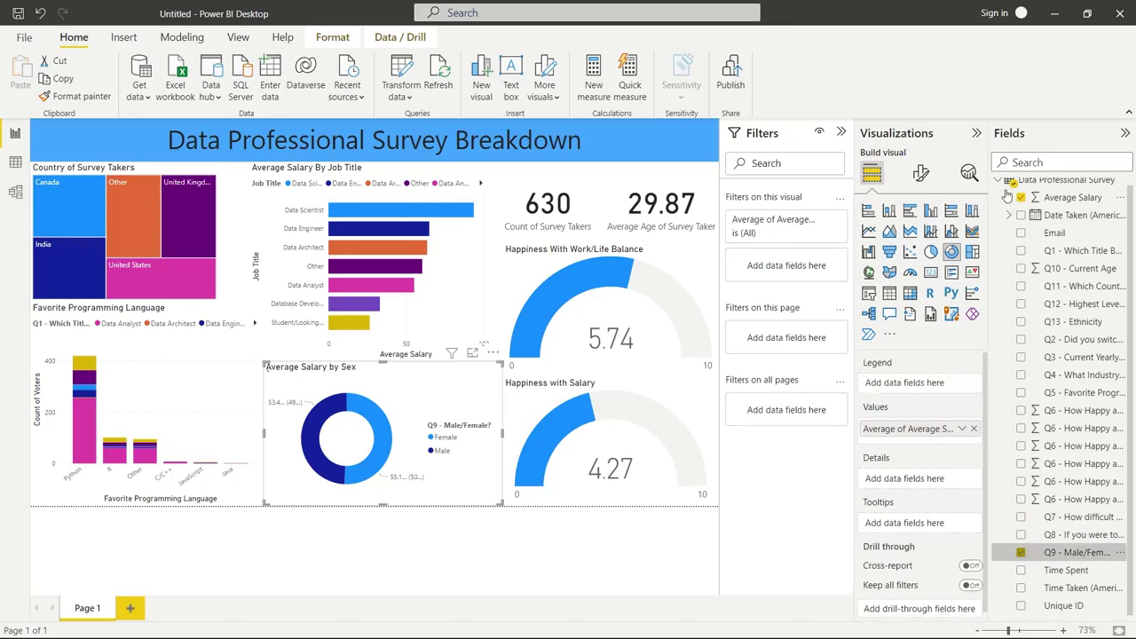
{"action": "left_click", "coordinate": [1021, 197]}
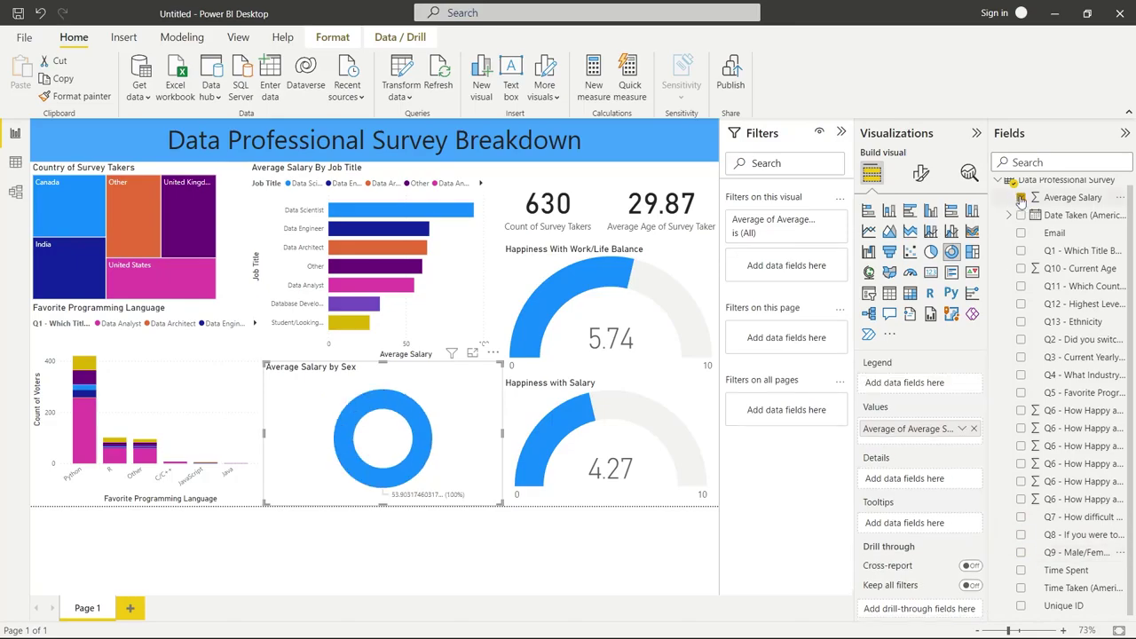
{"action": "left_click", "coordinate": [1022, 516]}
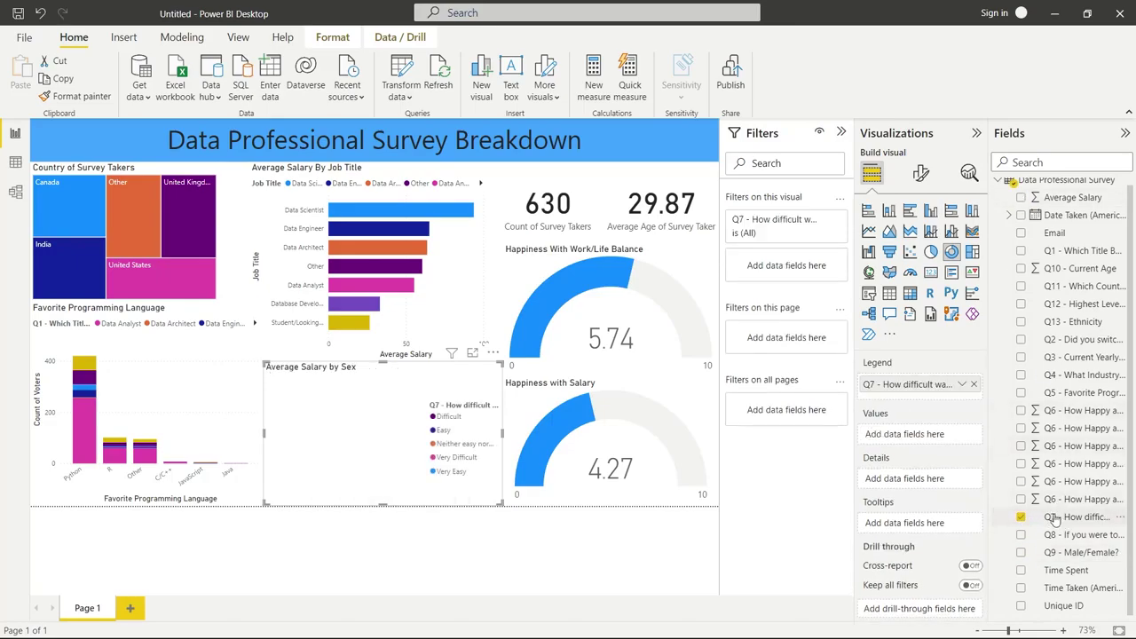
{"action": "left_click_drag", "start_coordinate": [1081, 526], "coordinate": [948, 439]}
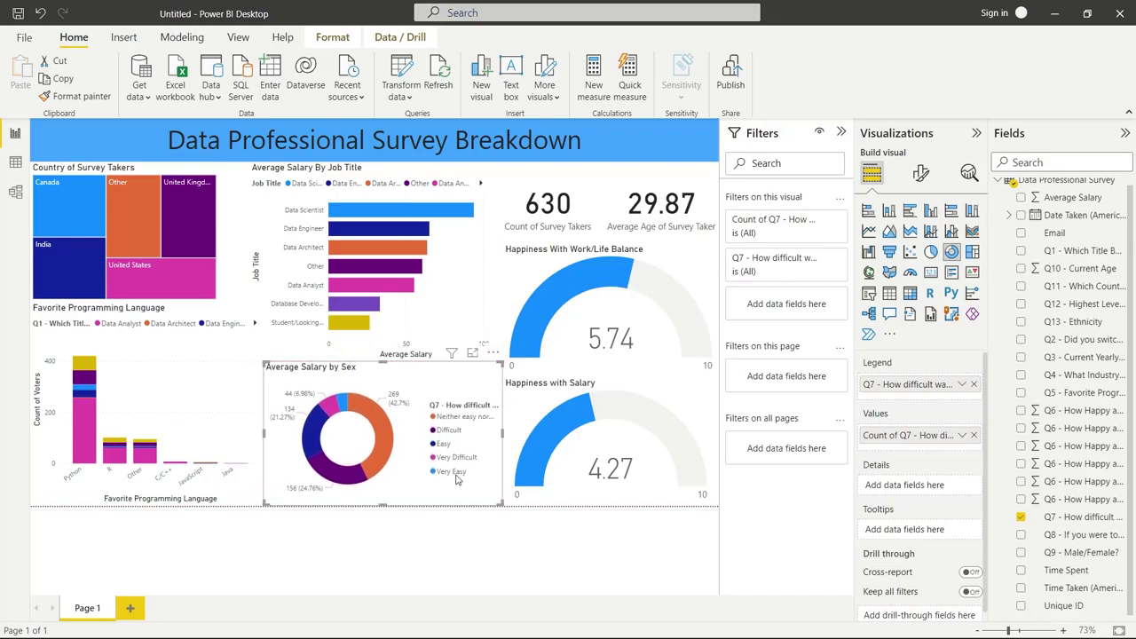
Step: Colour the Very Difficult slice custom red #E01212
{"action": "left_click", "coordinate": [920, 173]}
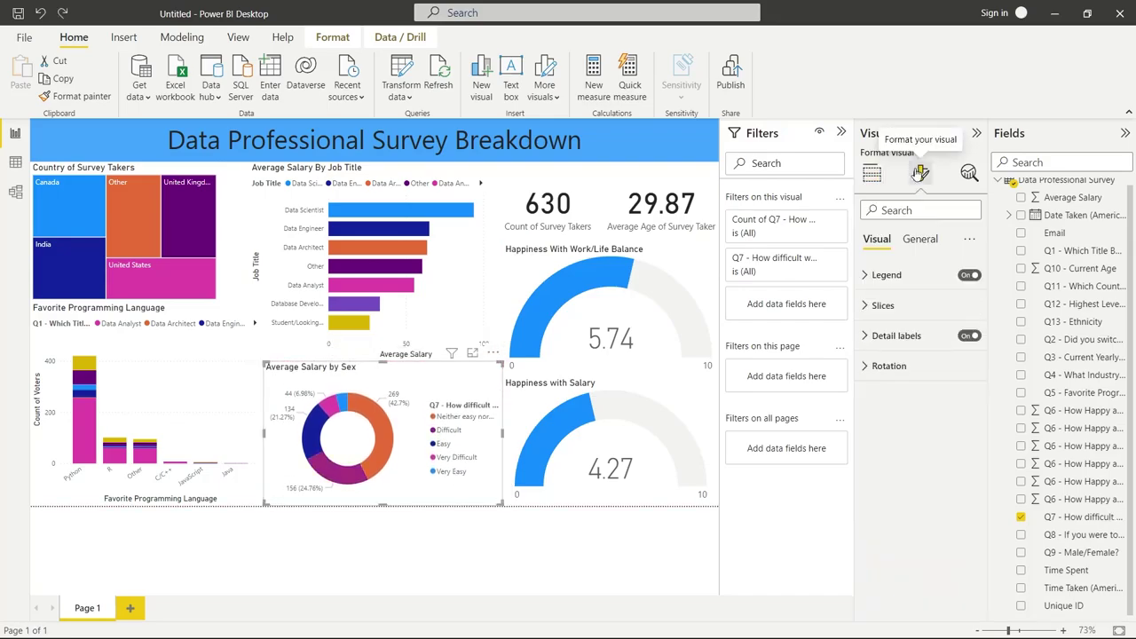
{"action": "left_click", "coordinate": [880, 305]}
{"action": "scroll", "coordinate": [953, 378], "scroll_direction": "down", "scroll_amount": 1}
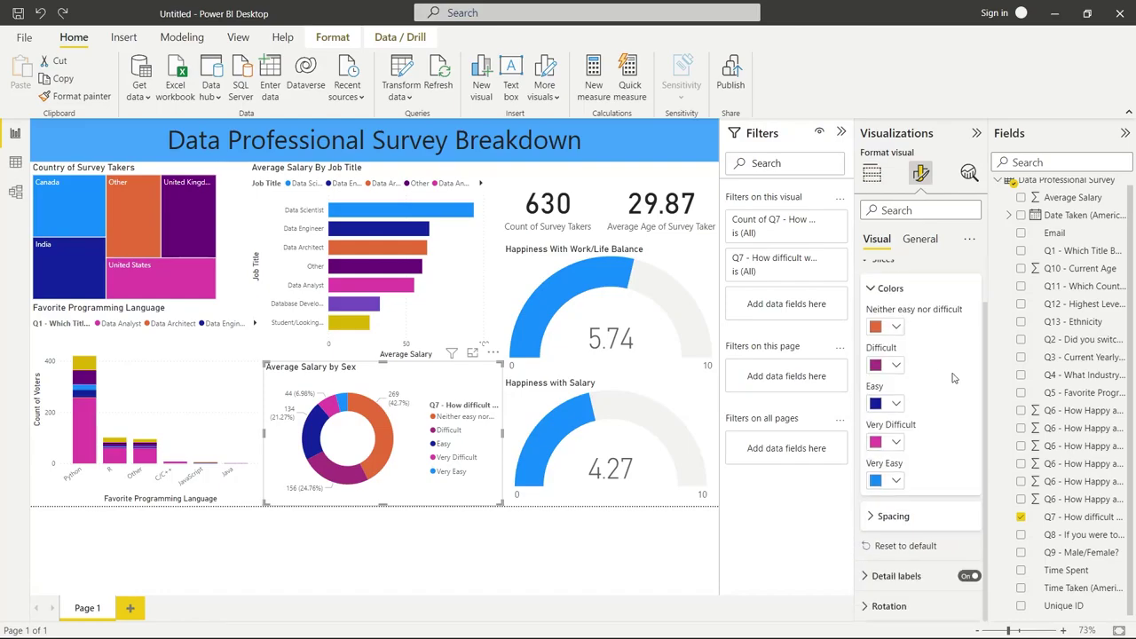
{"action": "left_click", "coordinate": [896, 442]}
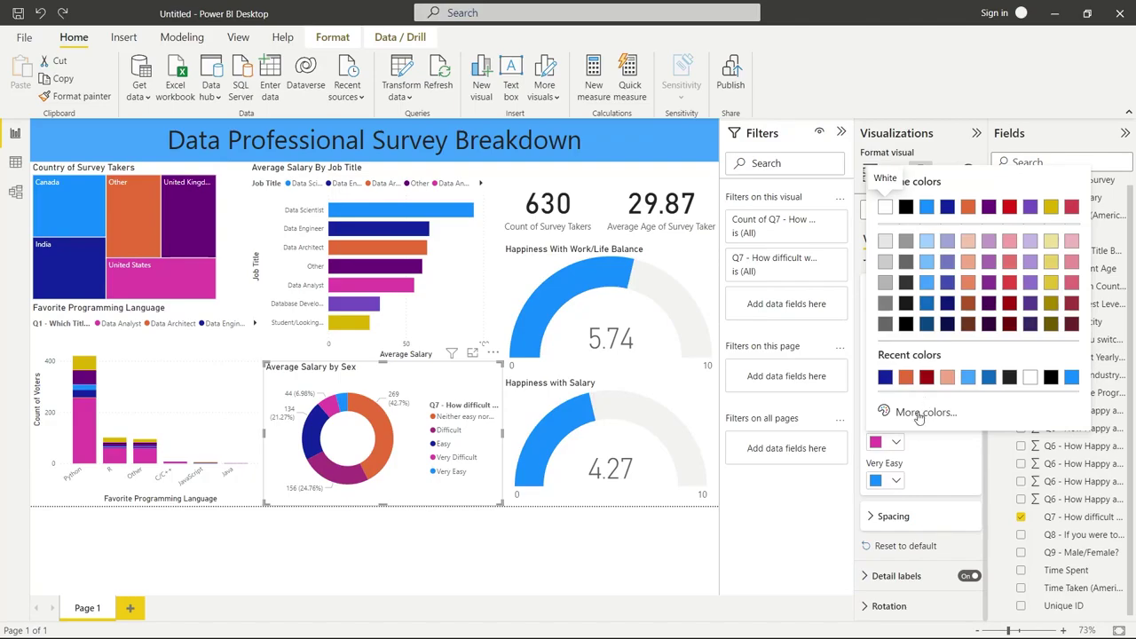
{"action": "left_click", "coordinate": [919, 412]}
{"action": "left_click", "coordinate": [880, 356]}
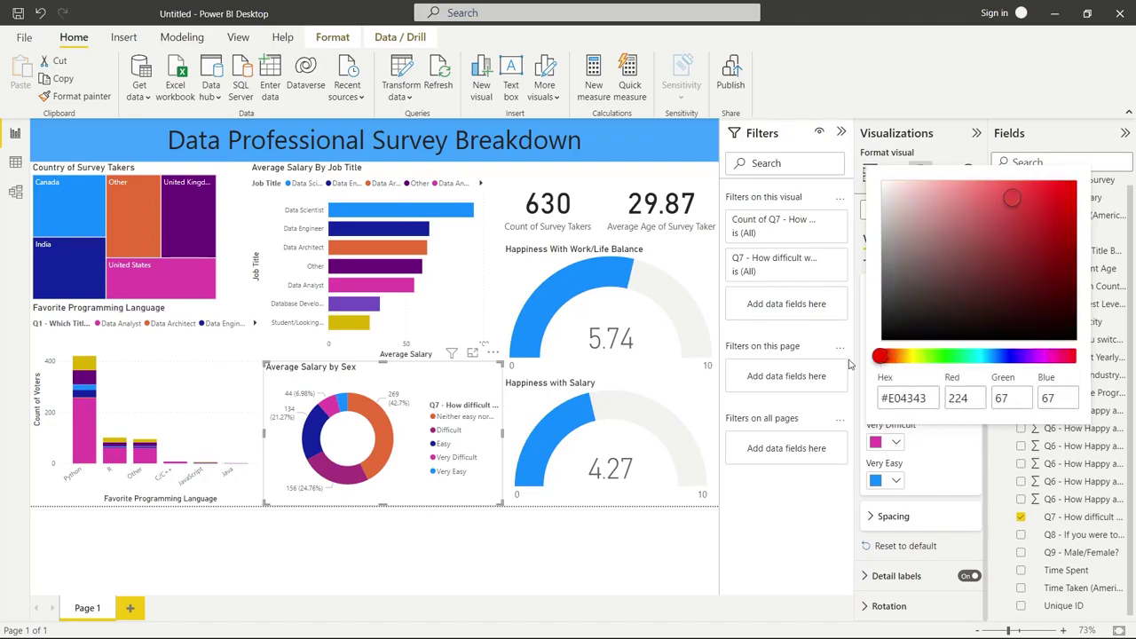
{"action": "left_click", "coordinate": [1017, 225]}
{"action": "left_click_drag", "start_coordinate": [1023, 230], "coordinate": [1057, 199]}
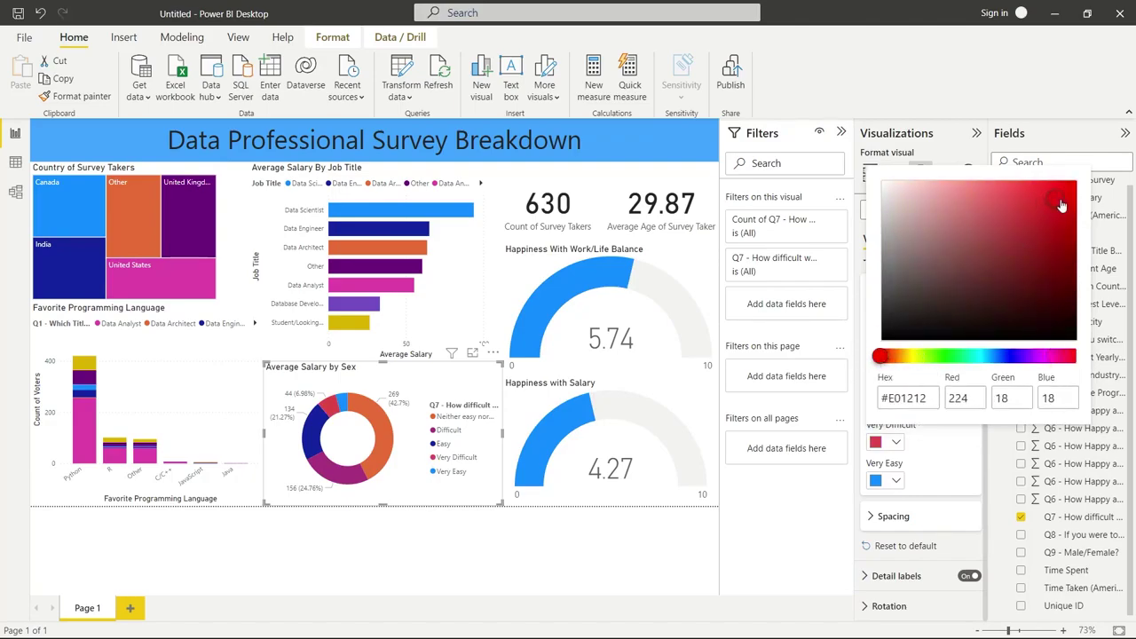
{"action": "left_click", "coordinate": [949, 458]}
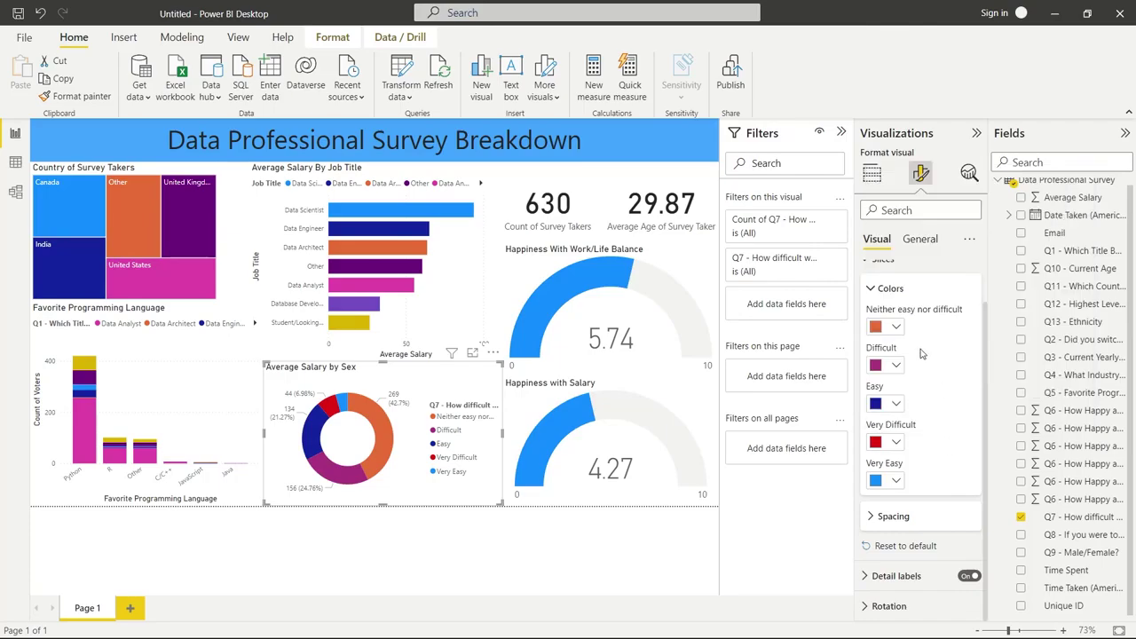
Step: Make the Difficult slice orange and Neither easy nor difficult light yellow
{"action": "left_click", "coordinate": [897, 365]}
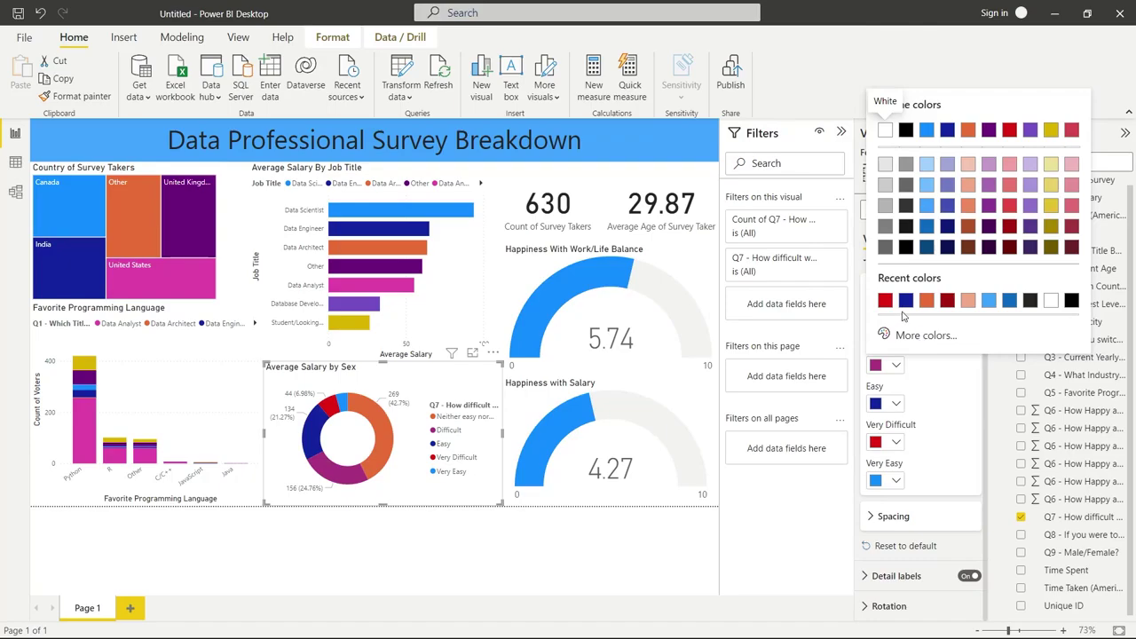
{"action": "left_click", "coordinate": [926, 301]}
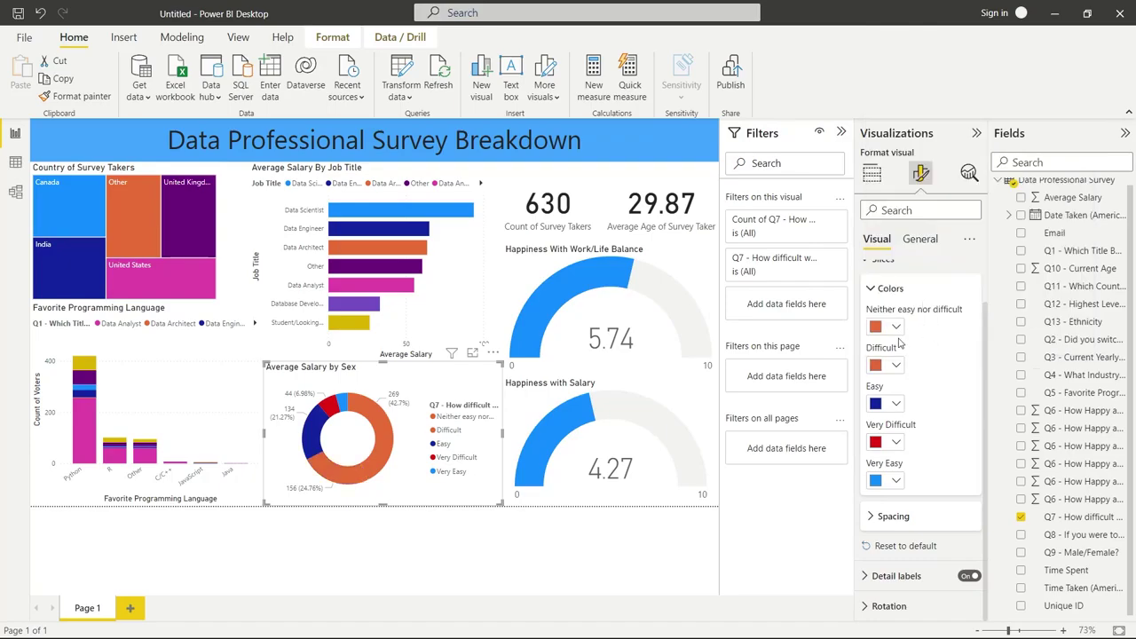
{"action": "left_click", "coordinate": [897, 326]}
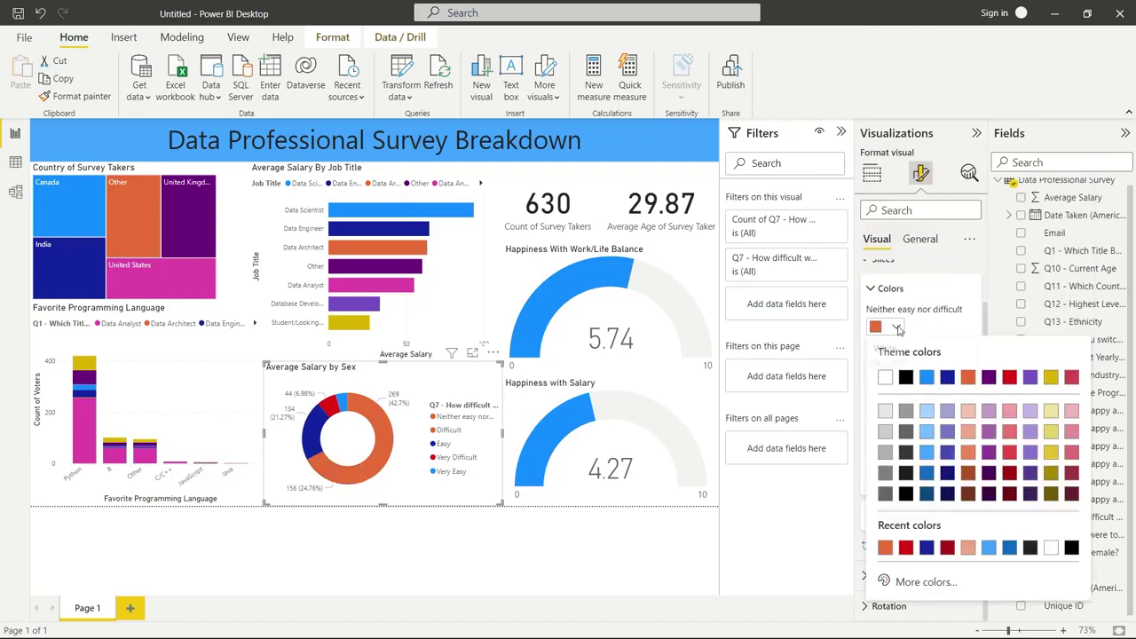
{"action": "left_click", "coordinate": [905, 548]}
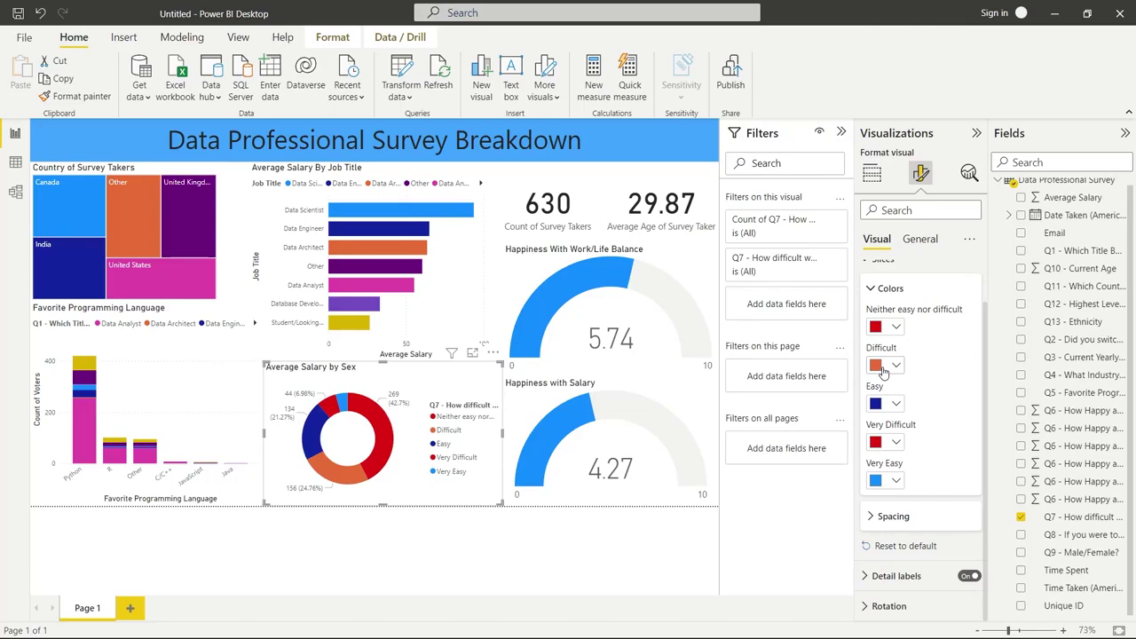
{"action": "left_click", "coordinate": [896, 327]}
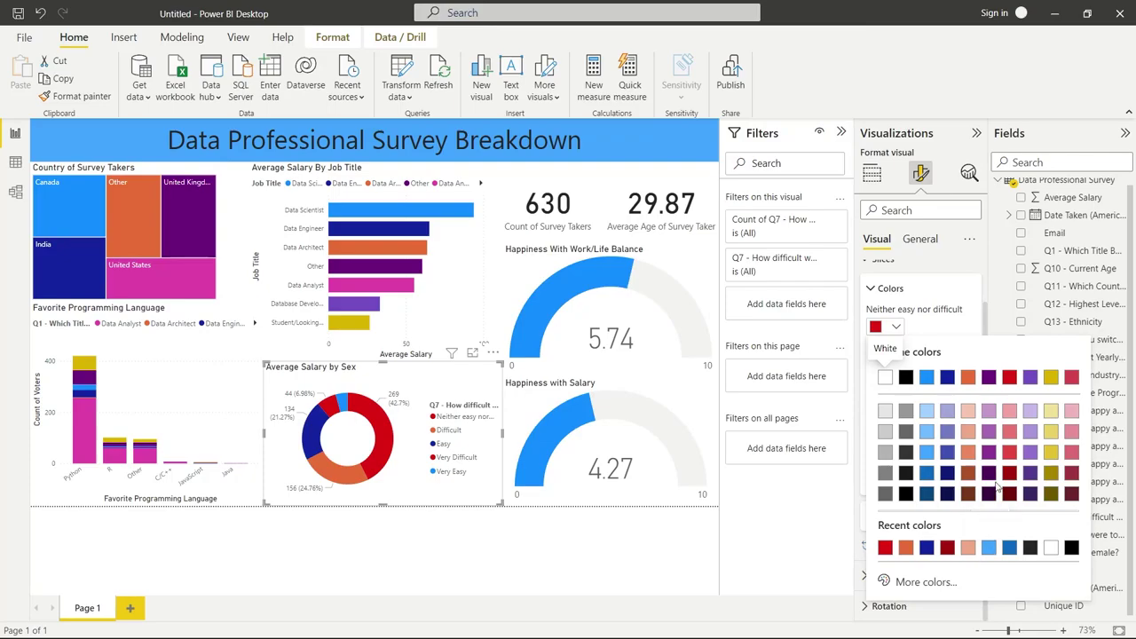
{"action": "left_click", "coordinate": [1053, 431]}
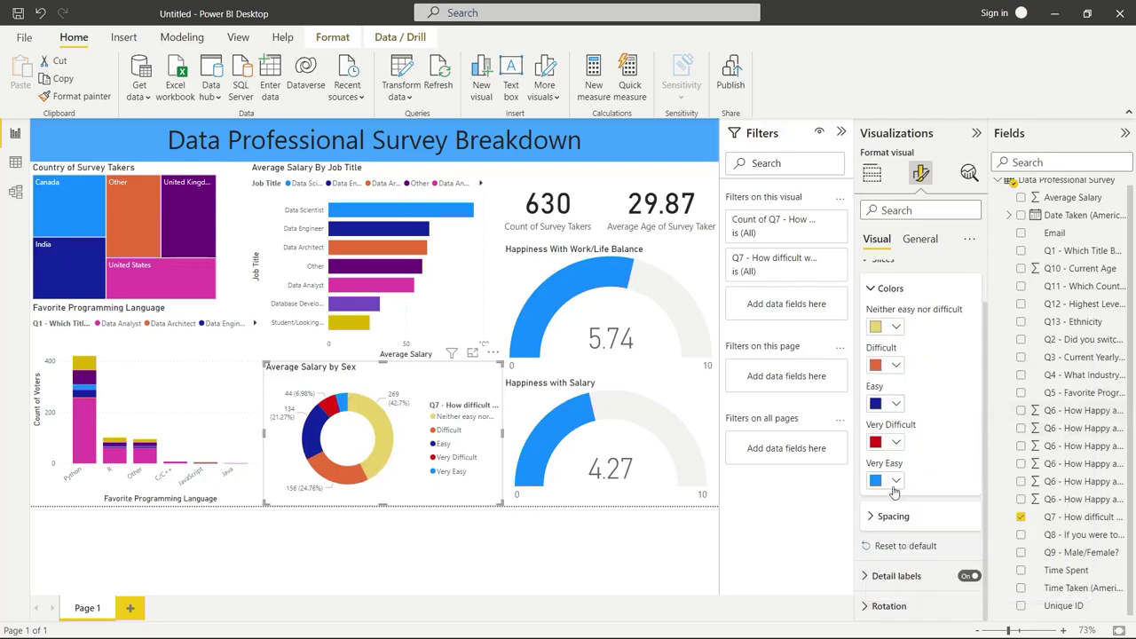
Step: Make the Easy slice medium blue and Very Easy custom sky blue #00BFFF
{"action": "left_click", "coordinate": [897, 405]}
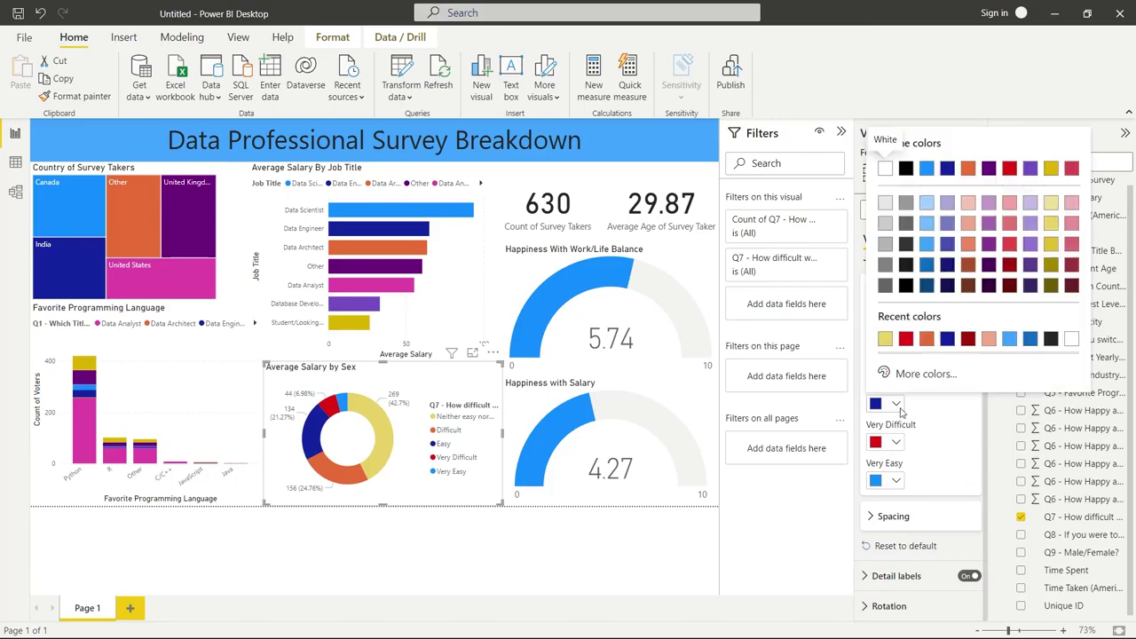
{"action": "left_click", "coordinate": [927, 266]}
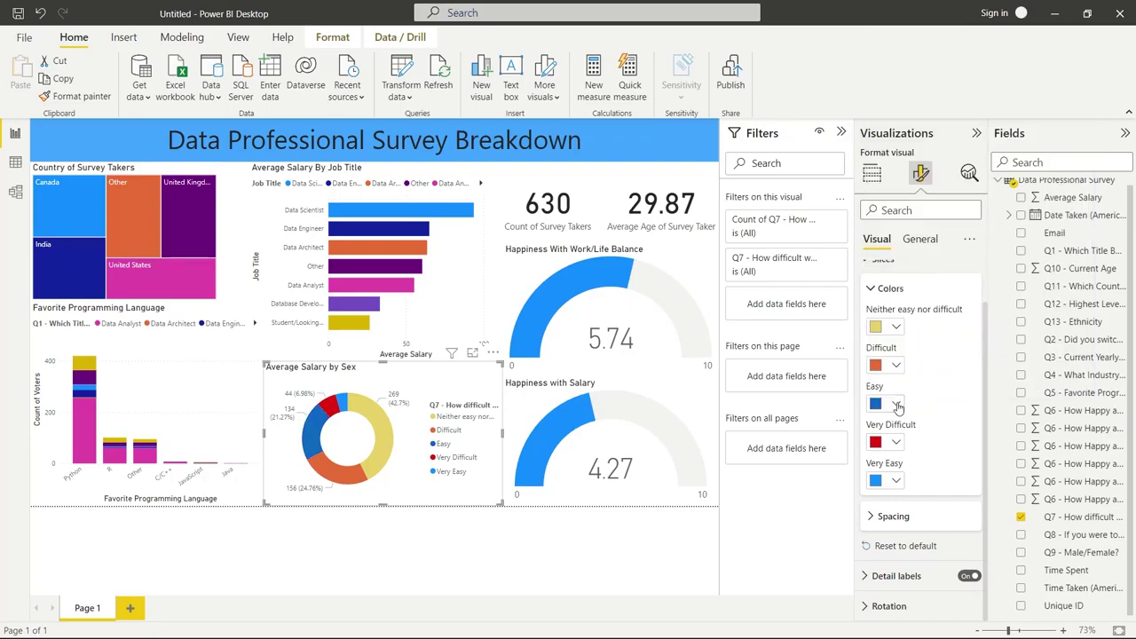
{"action": "left_click", "coordinate": [896, 481]}
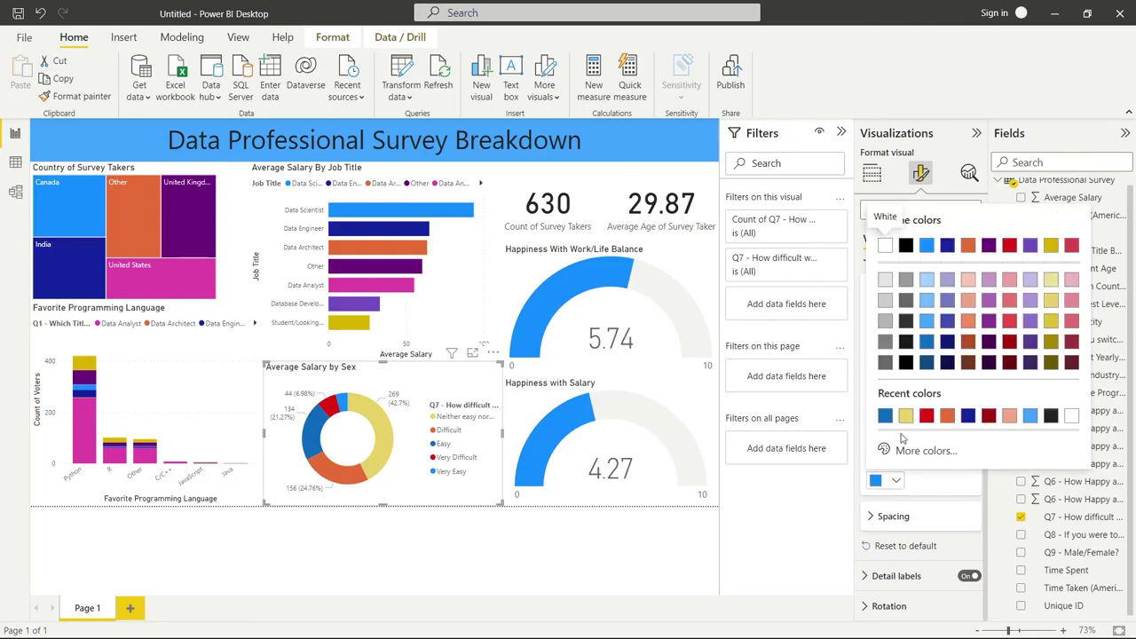
{"action": "left_click", "coordinate": [919, 451]}
{"action": "left_click", "coordinate": [976, 400]}
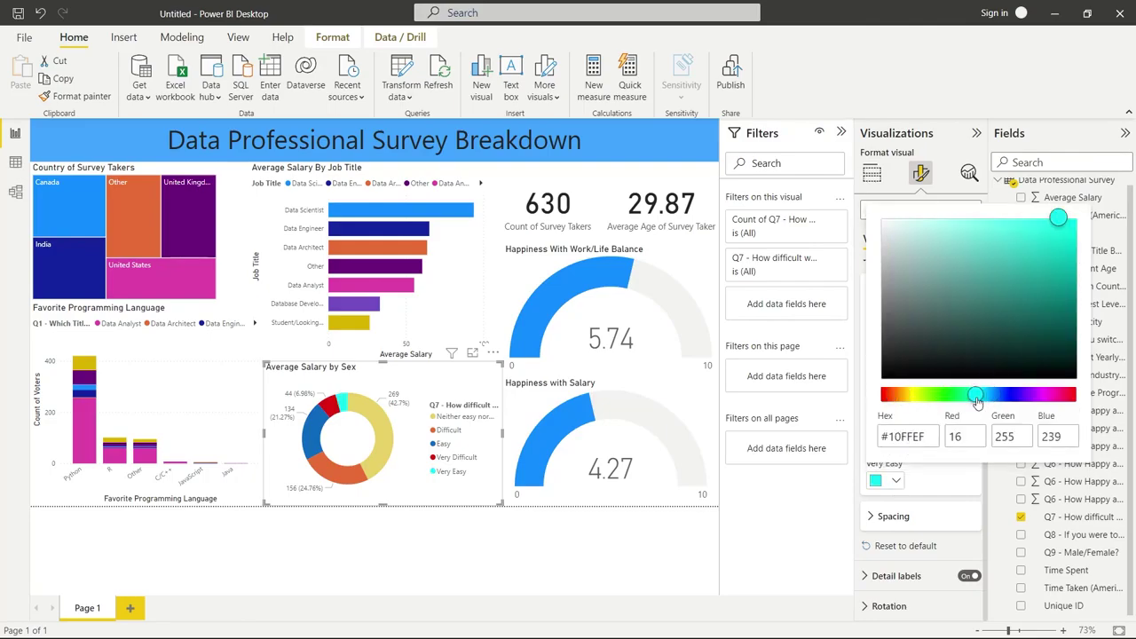
{"action": "left_click_drag", "start_coordinate": [976, 400], "coordinate": [985, 396]}
{"action": "left_click", "coordinate": [1070, 216]}
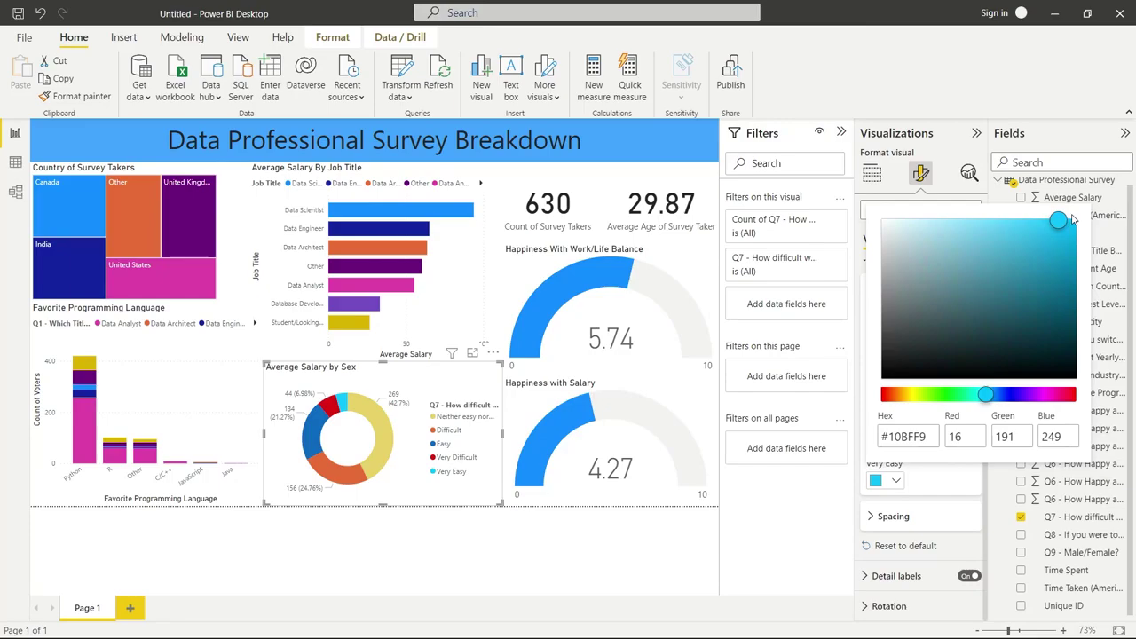
{"action": "left_click", "coordinate": [936, 474]}
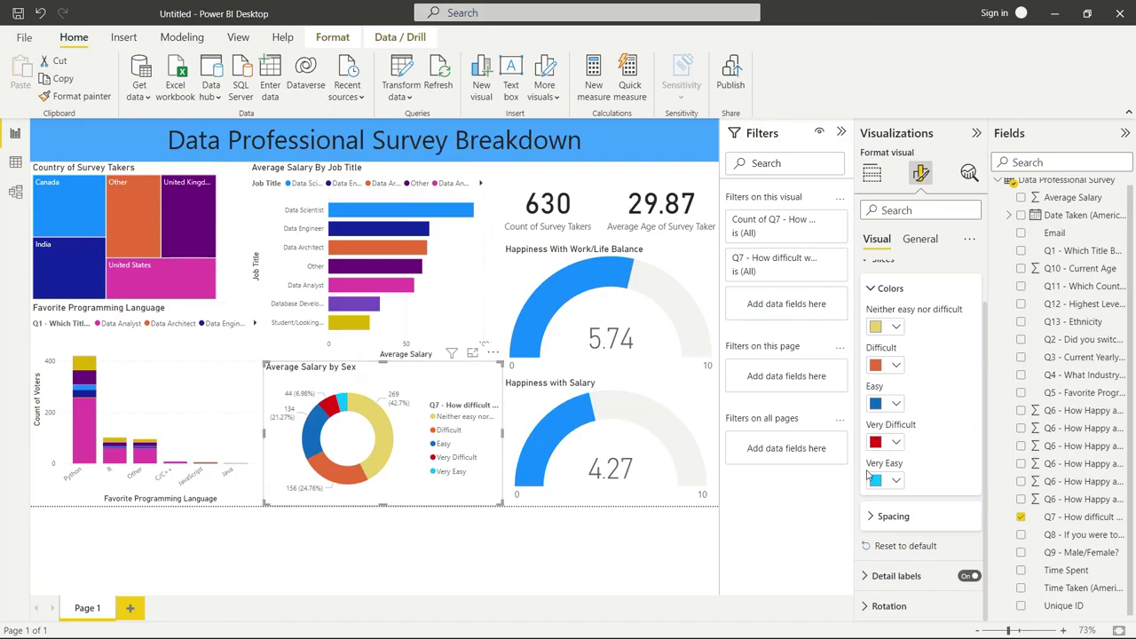
Step: Retitle the donut 'Difficulty to Break Into Data'
{"action": "left_click", "coordinate": [915, 239]}
{"action": "left_click", "coordinate": [891, 302]}
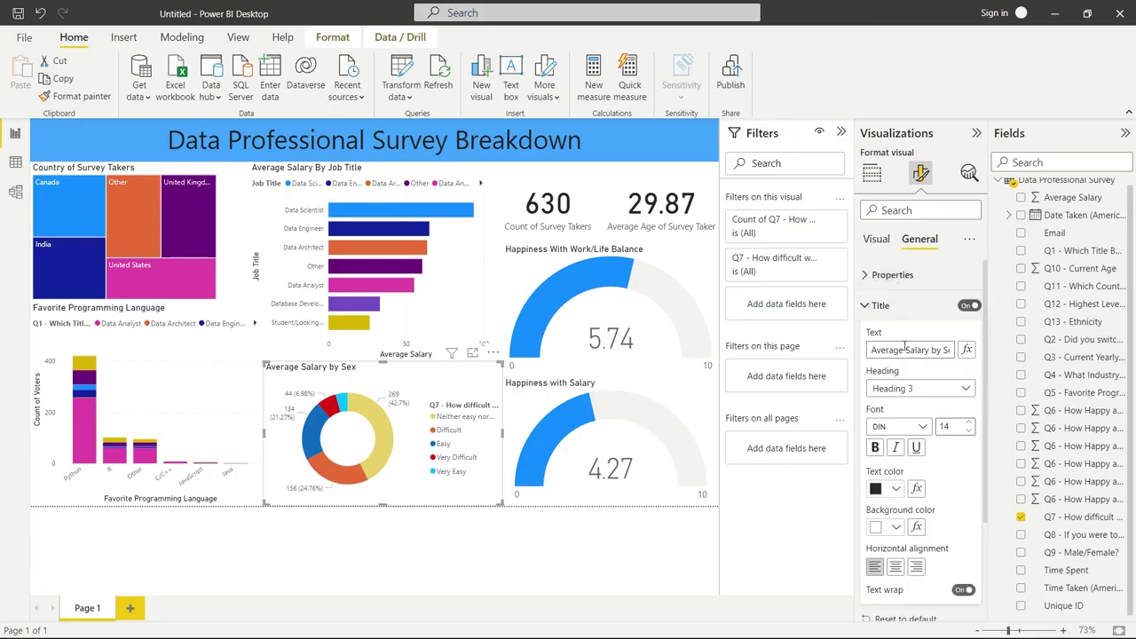
{"action": "left_click", "coordinate": [905, 349]}
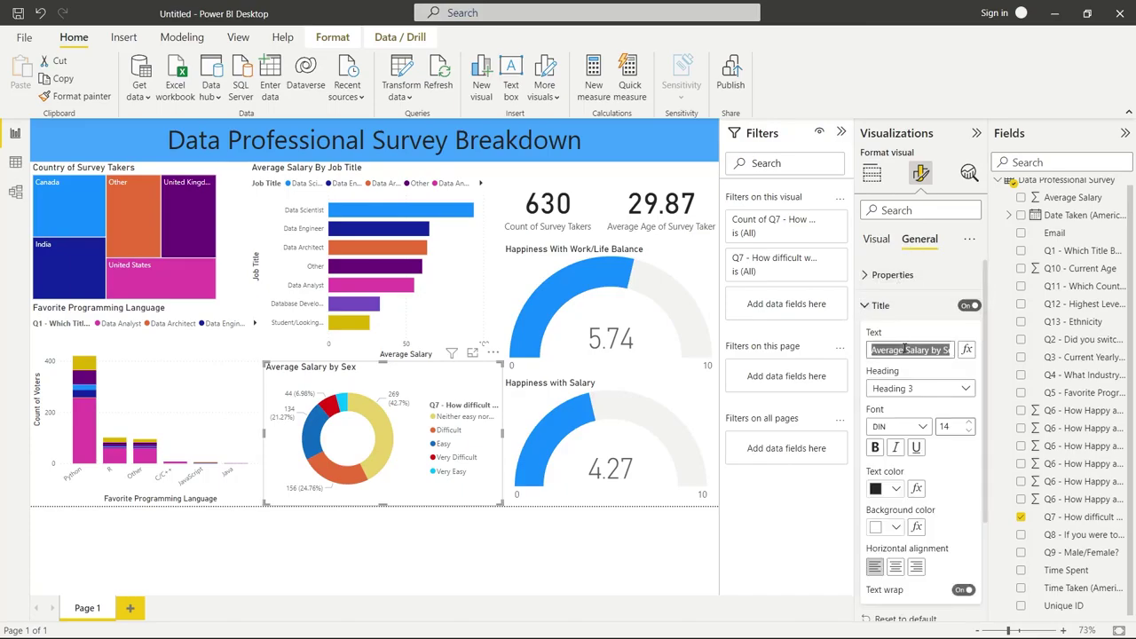
{"action": "type", "text": "Difficulty to B"}
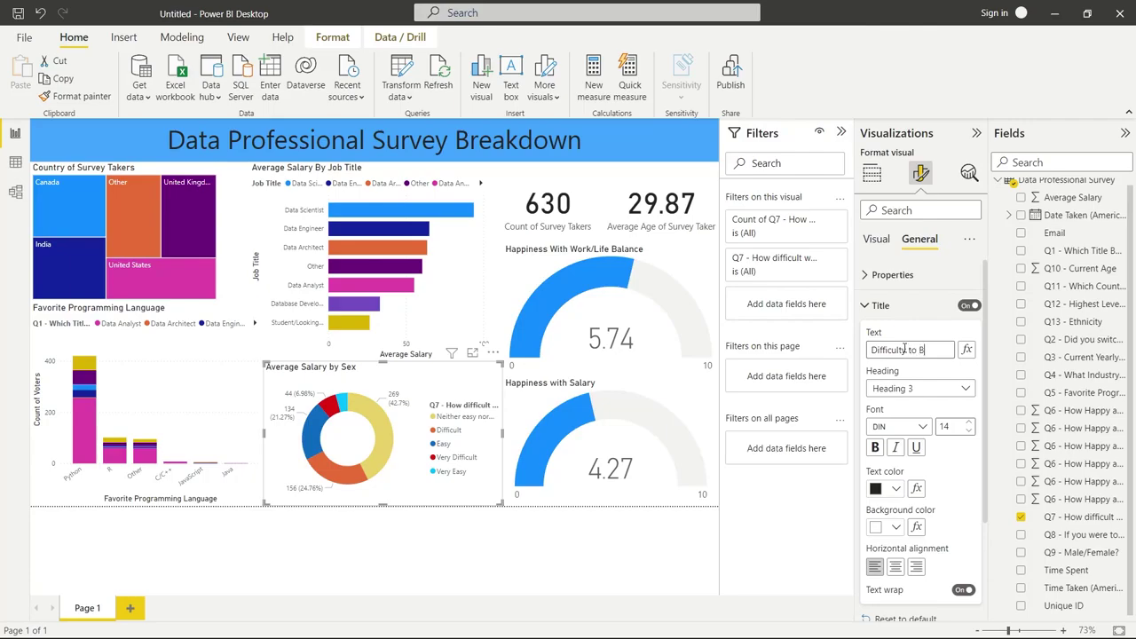
{"action": "type", "text": "reak Into Data"}
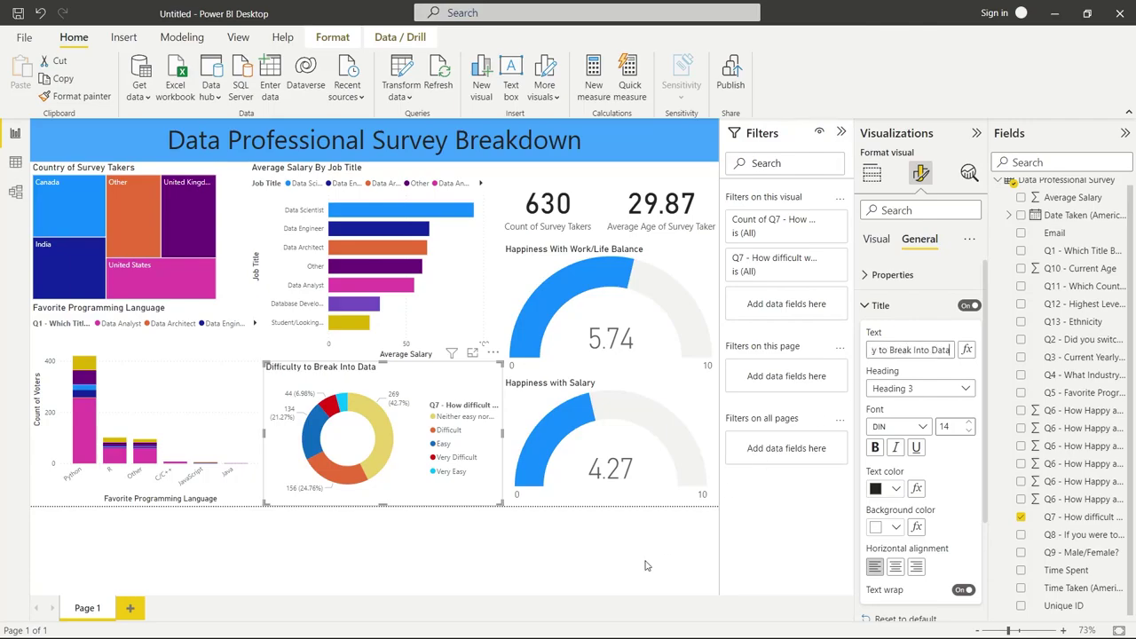
{"action": "left_click", "coordinate": [588, 542]}
{"action": "left_click", "coordinate": [479, 417]}
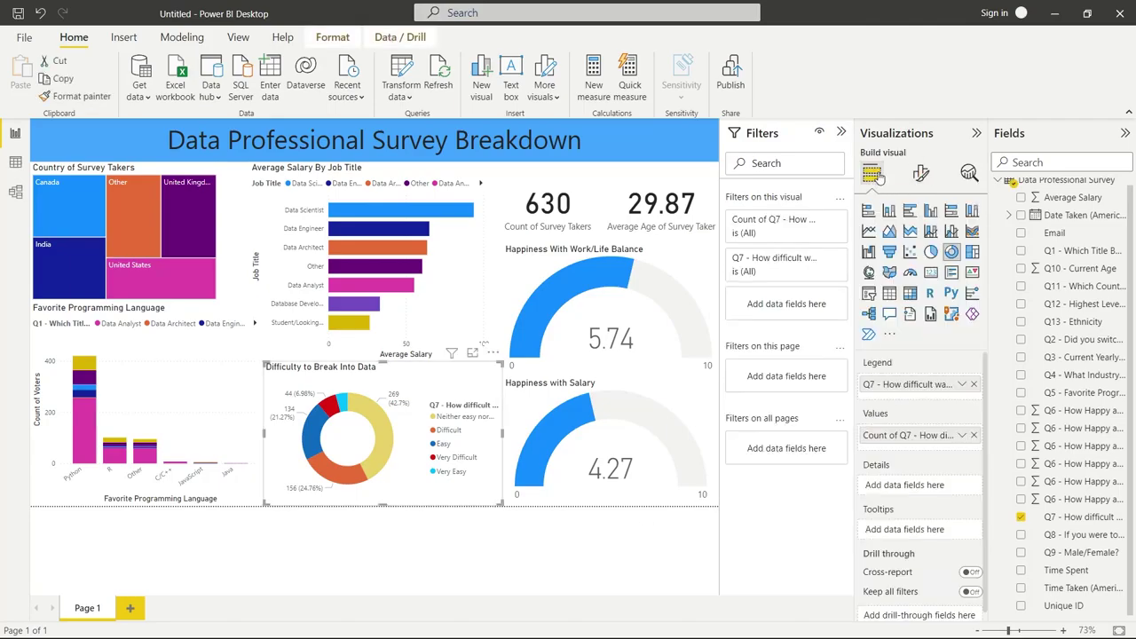
Step: Rename the donut's legend heading to 'Difficulty'
{"action": "left_click", "coordinate": [921, 173]}
{"action": "left_click", "coordinate": [886, 274]}
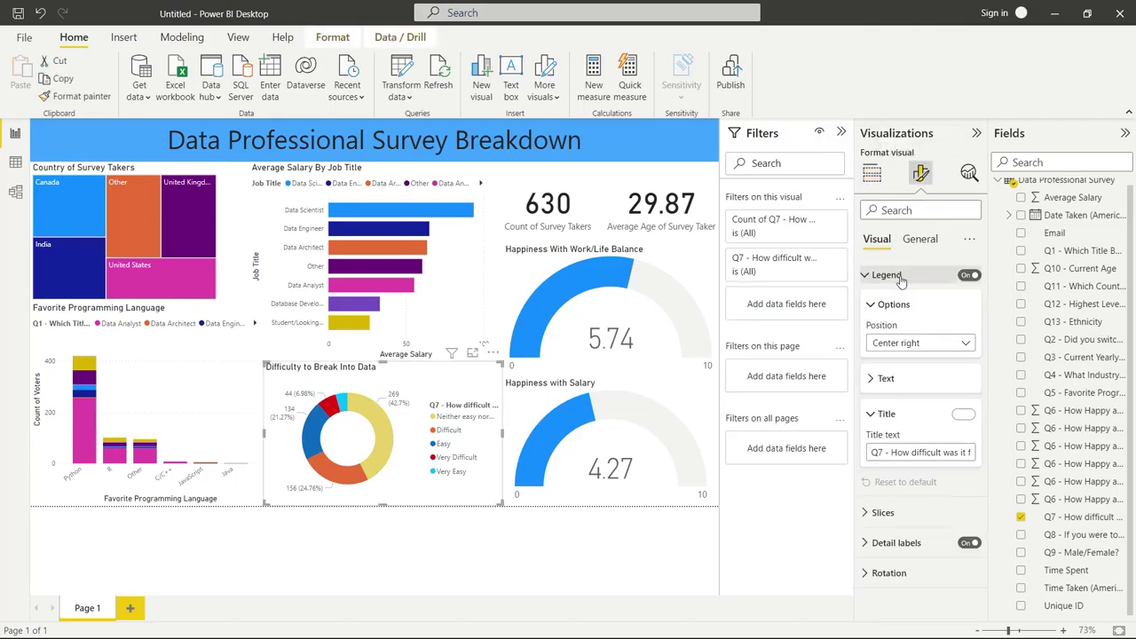
{"action": "triple_click", "coordinate": [899, 453]}
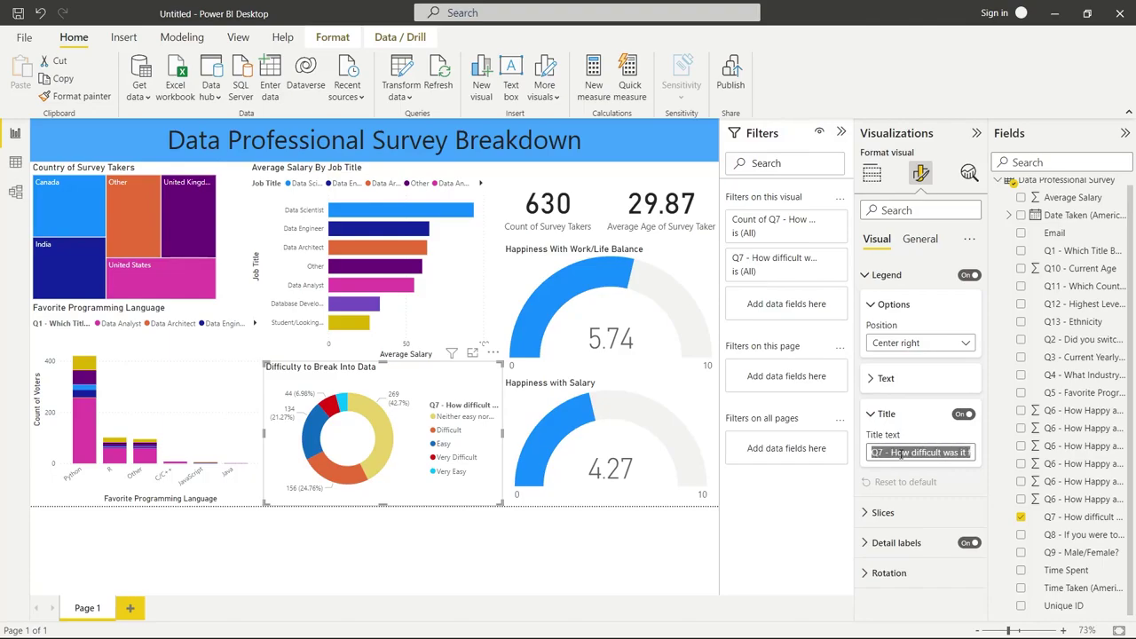
{"action": "type", "text": "Difficul"}
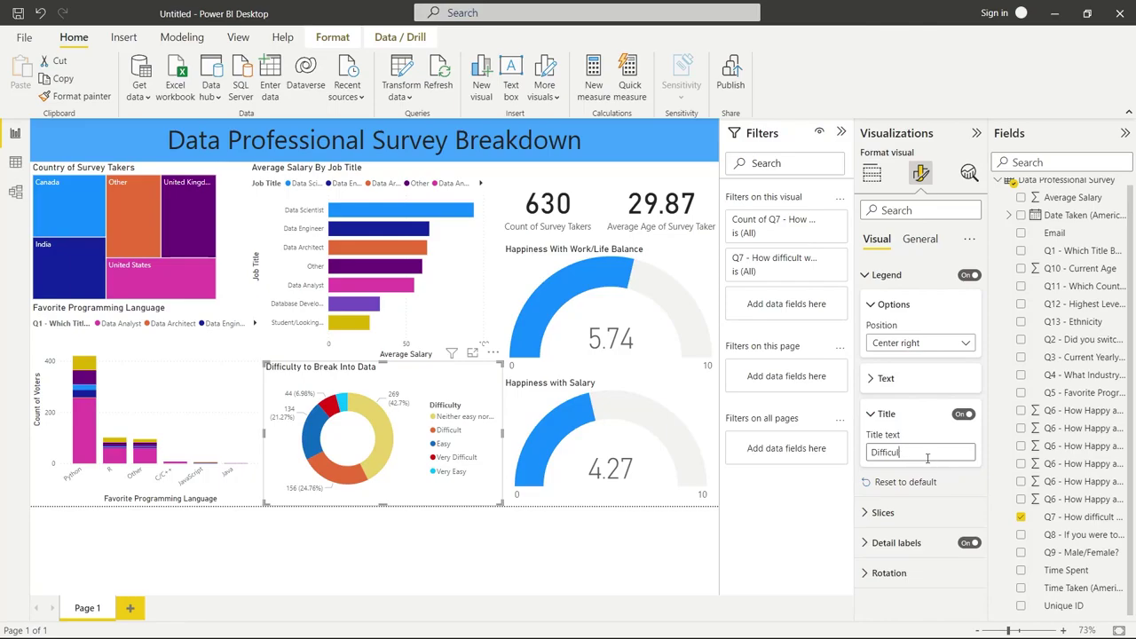
{"action": "type", "text": "t"}
{"action": "left_click", "coordinate": [394, 538]}
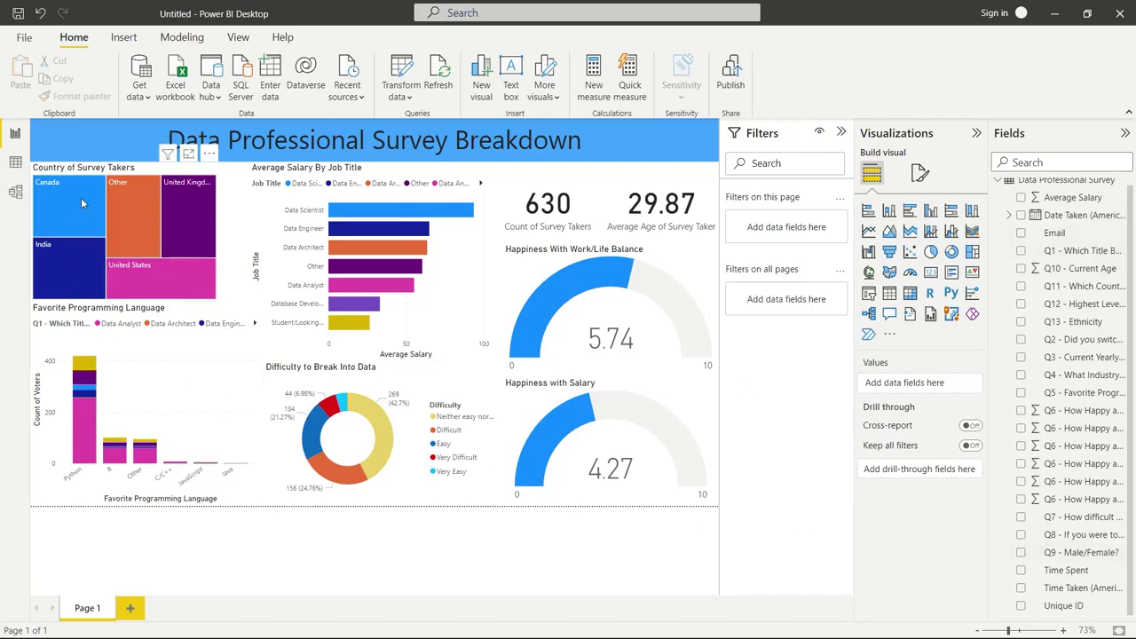
Step: Rename the Favorite Programming Language chart's legend field 'Job Title' for this visual only
{"action": "left_click", "coordinate": [76, 329]}
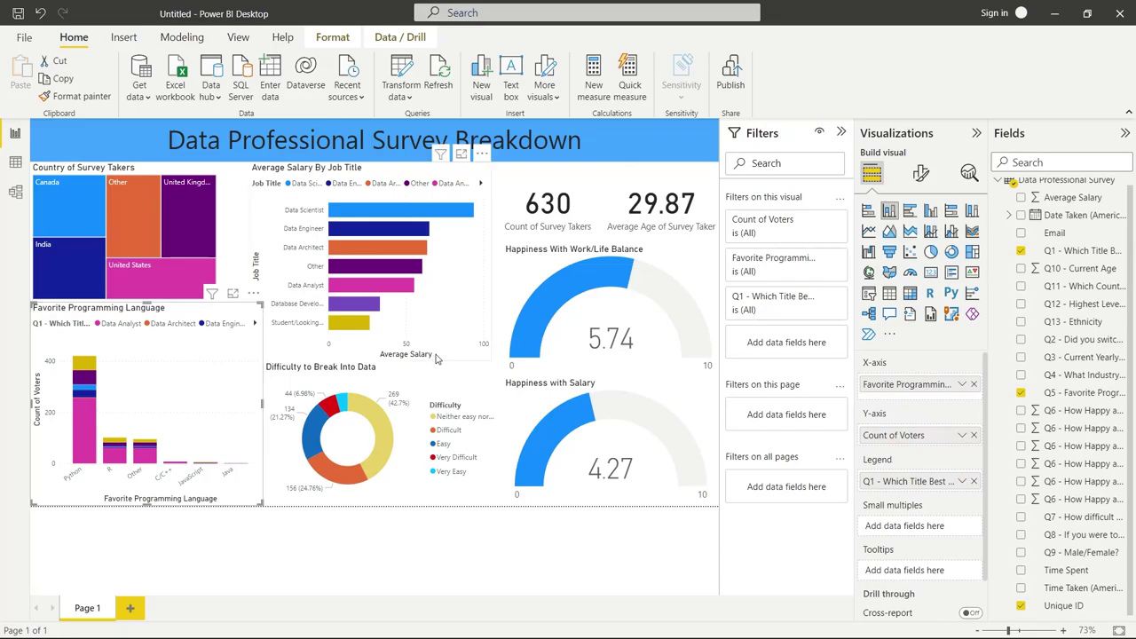
{"action": "left_click", "coordinate": [963, 485]}
{"action": "left_click", "coordinate": [1009, 504]}
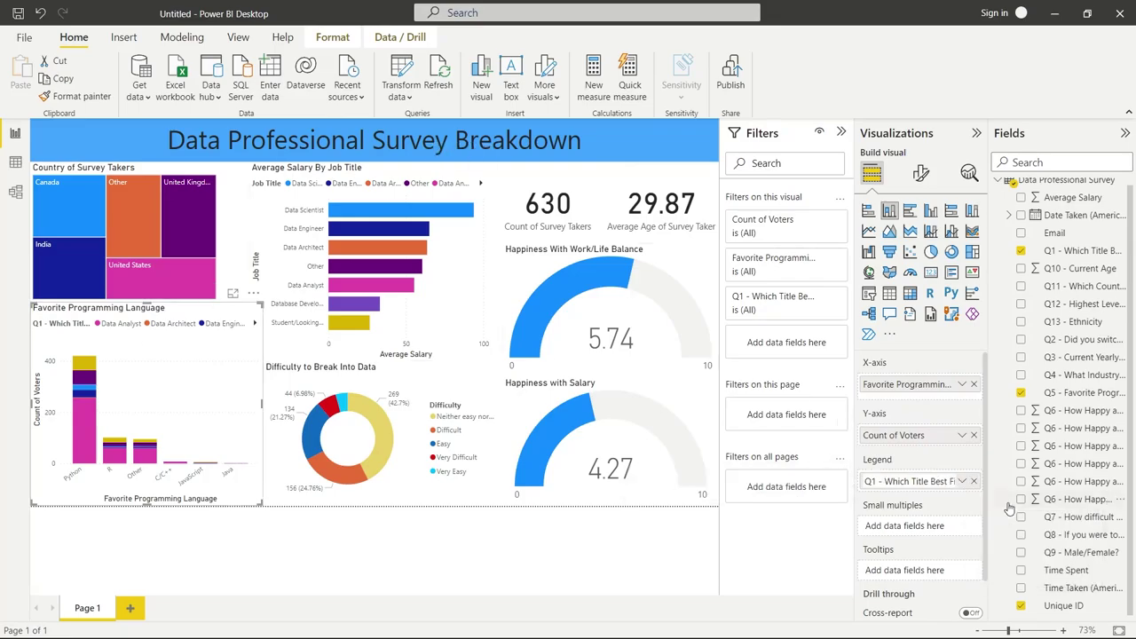
{"action": "type", "text": "Job Title"}
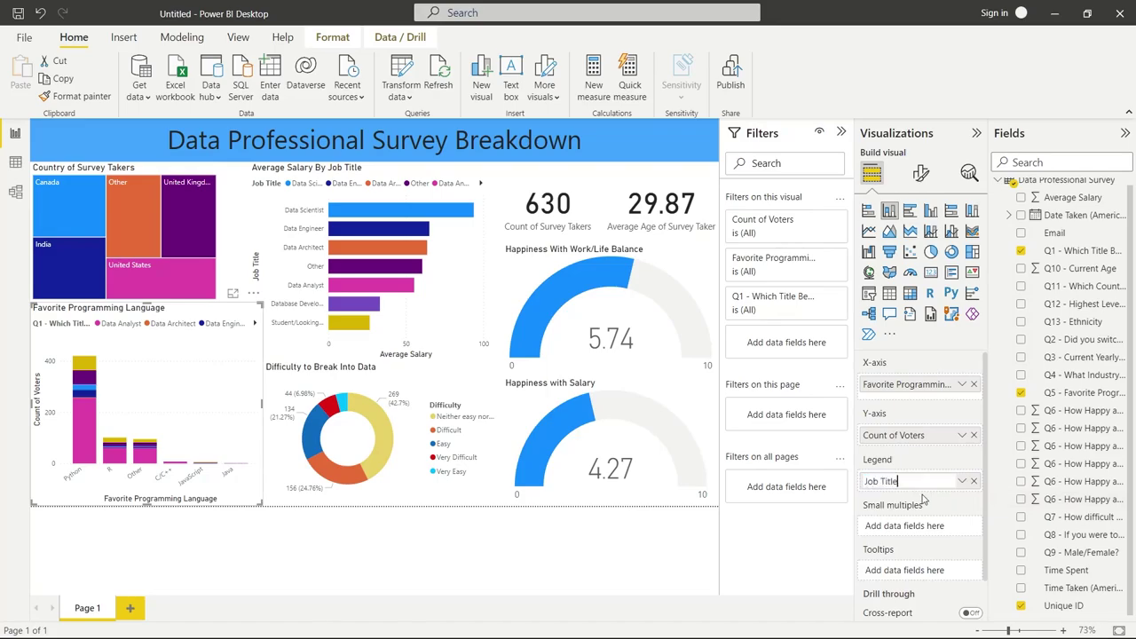
{"action": "key", "text": "Return"}
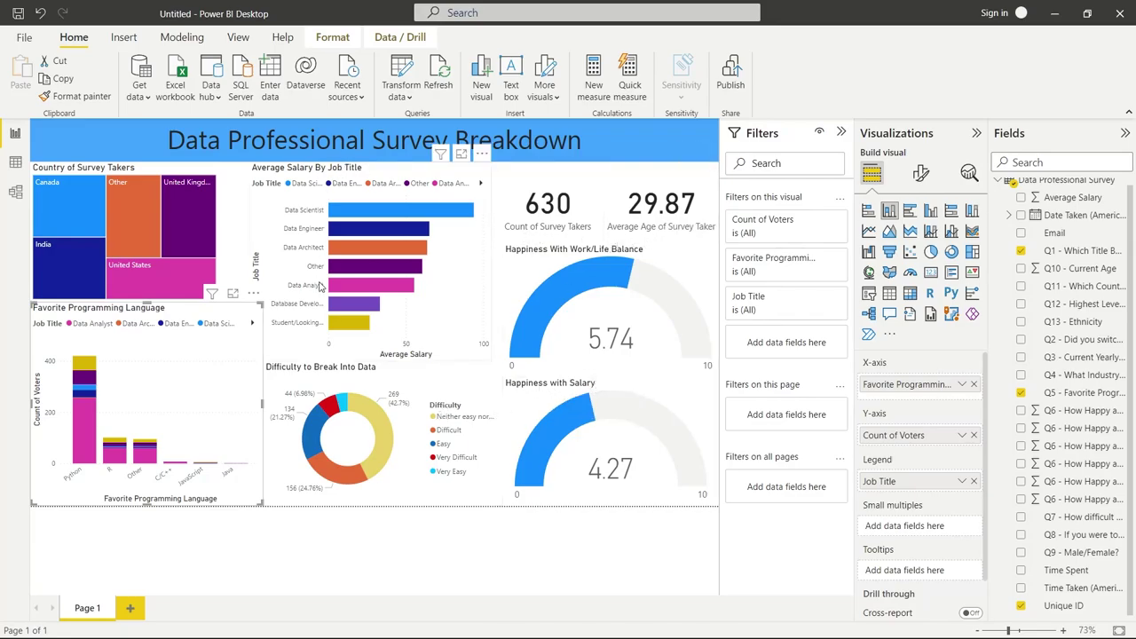
{"action": "left_click", "coordinate": [359, 551]}
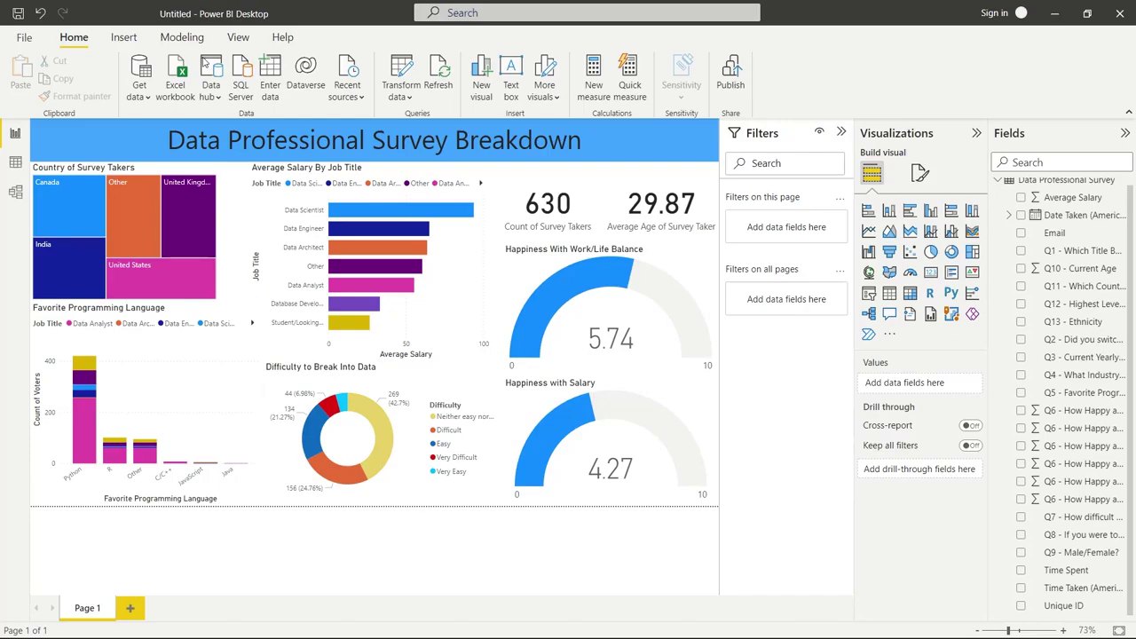
Step: Try the red, pink and green report theme, then the teal, tan and brown one
{"action": "left_click", "coordinate": [129, 42]}
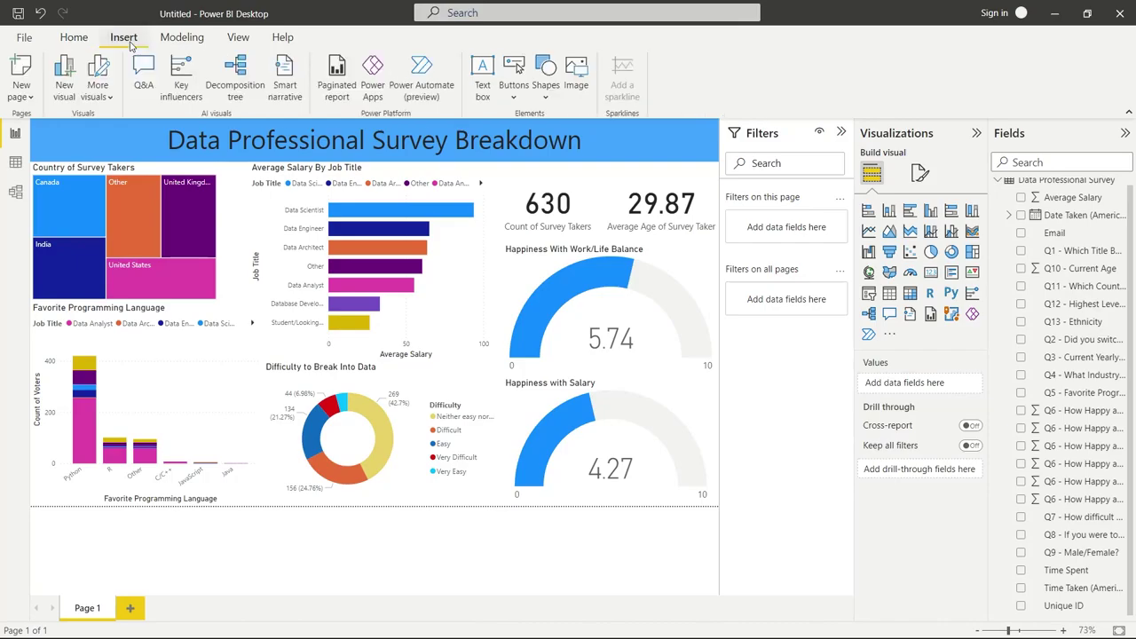
{"action": "left_click", "coordinate": [181, 39]}
{"action": "left_click", "coordinate": [238, 39]}
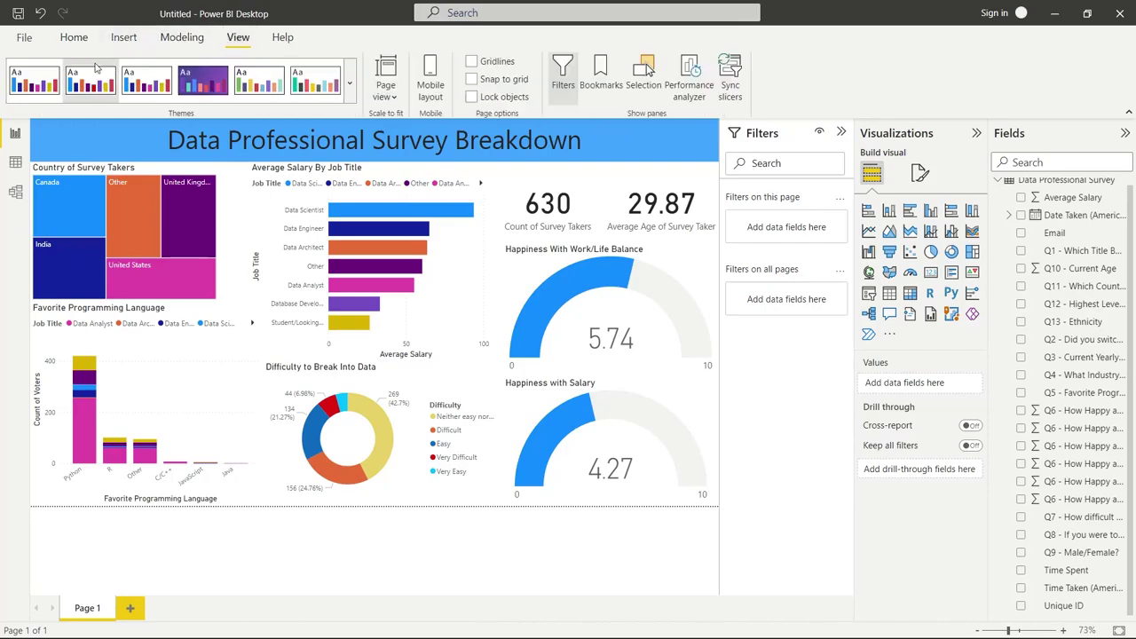
{"action": "left_click", "coordinate": [349, 83]}
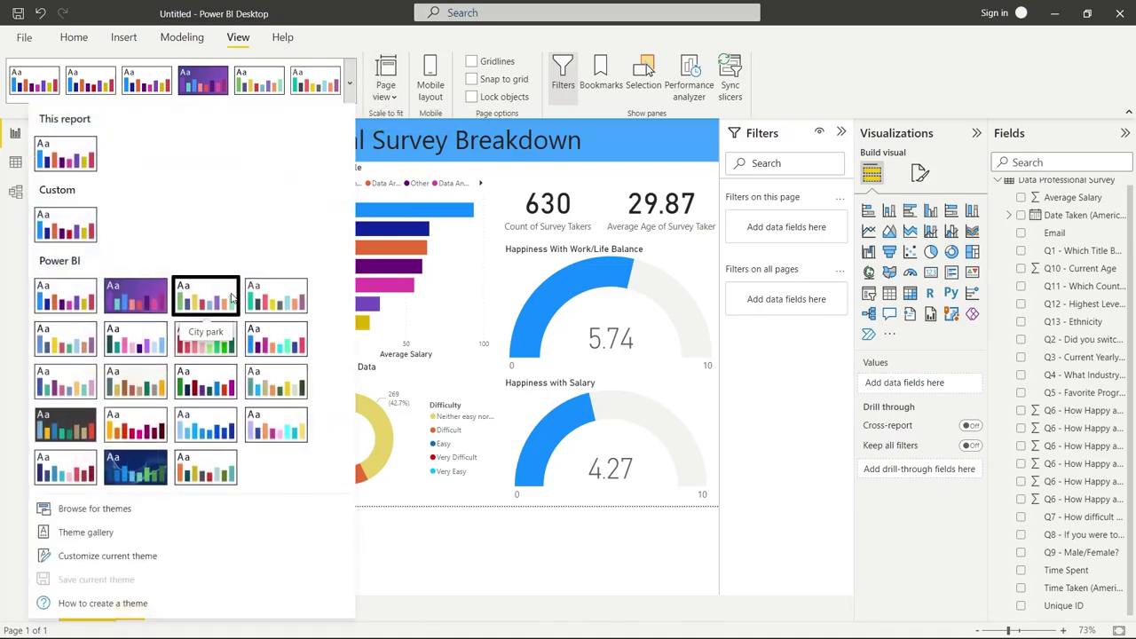
{"action": "left_click", "coordinate": [226, 342]}
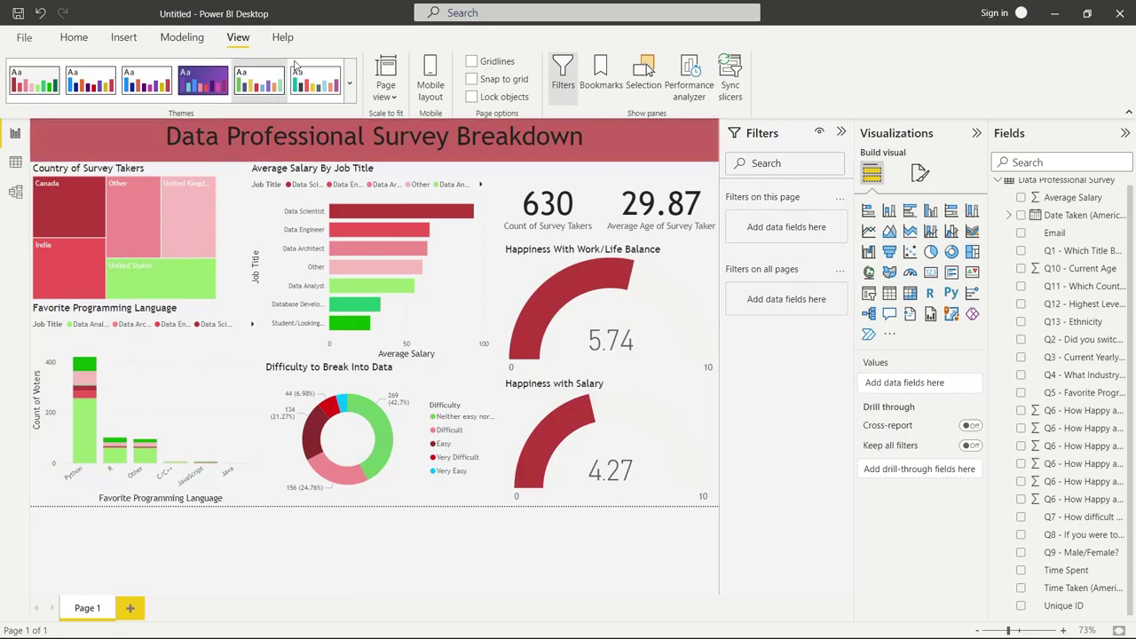
{"action": "left_click", "coordinate": [349, 79]}
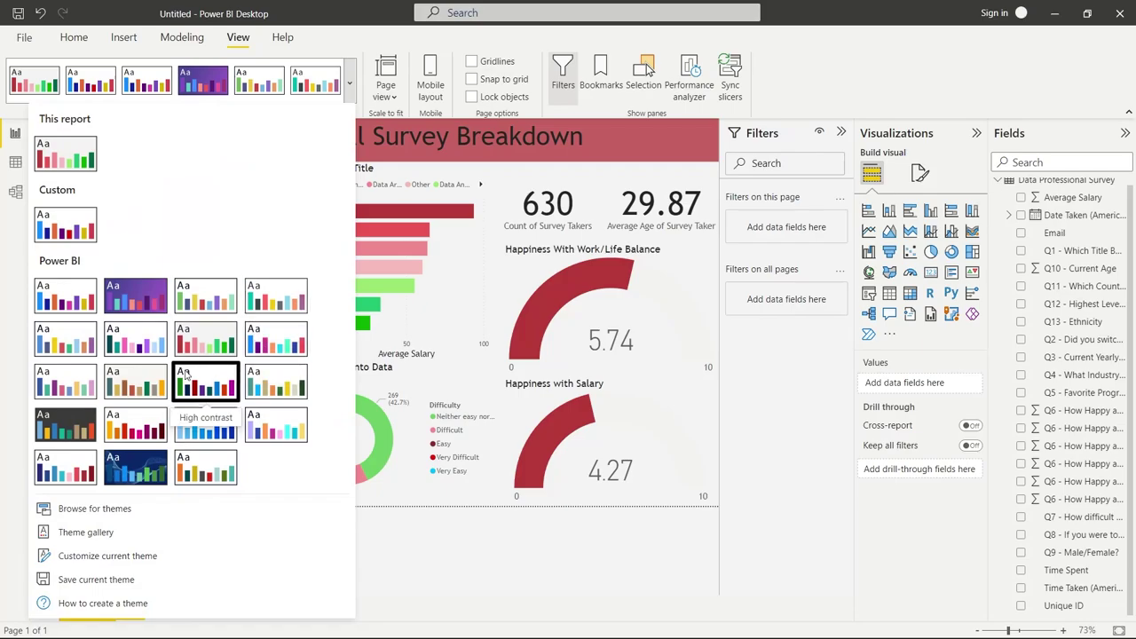
{"action": "left_click", "coordinate": [135, 382]}
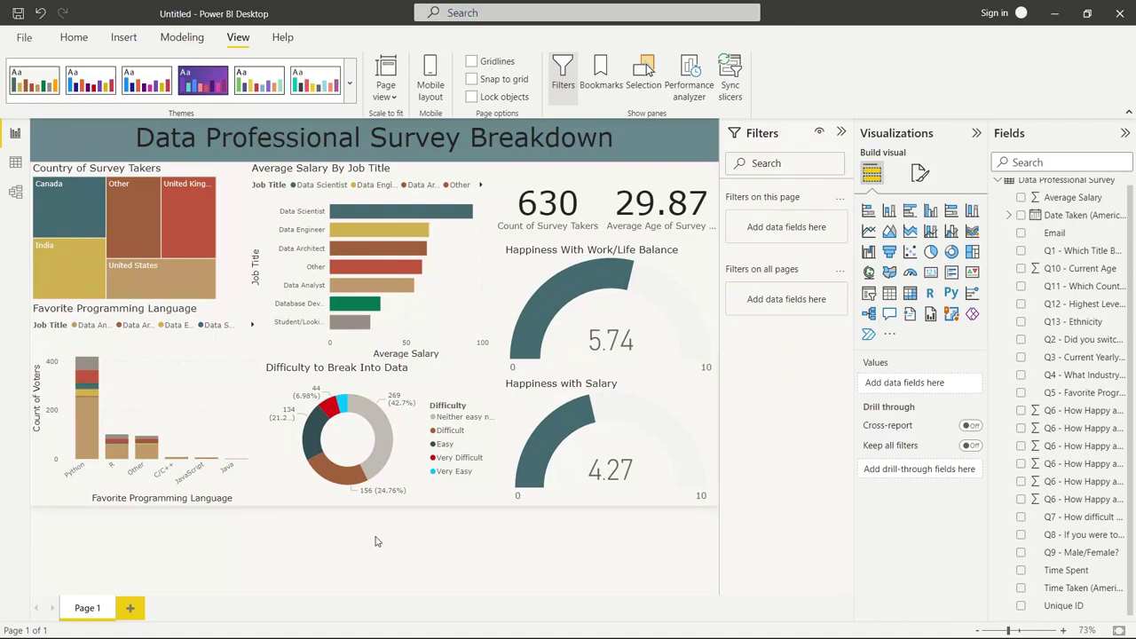
Step: Try the dark-background and yellow-orange-magenta themes, then settle on teal, tan and brown
{"action": "left_click", "coordinate": [349, 84]}
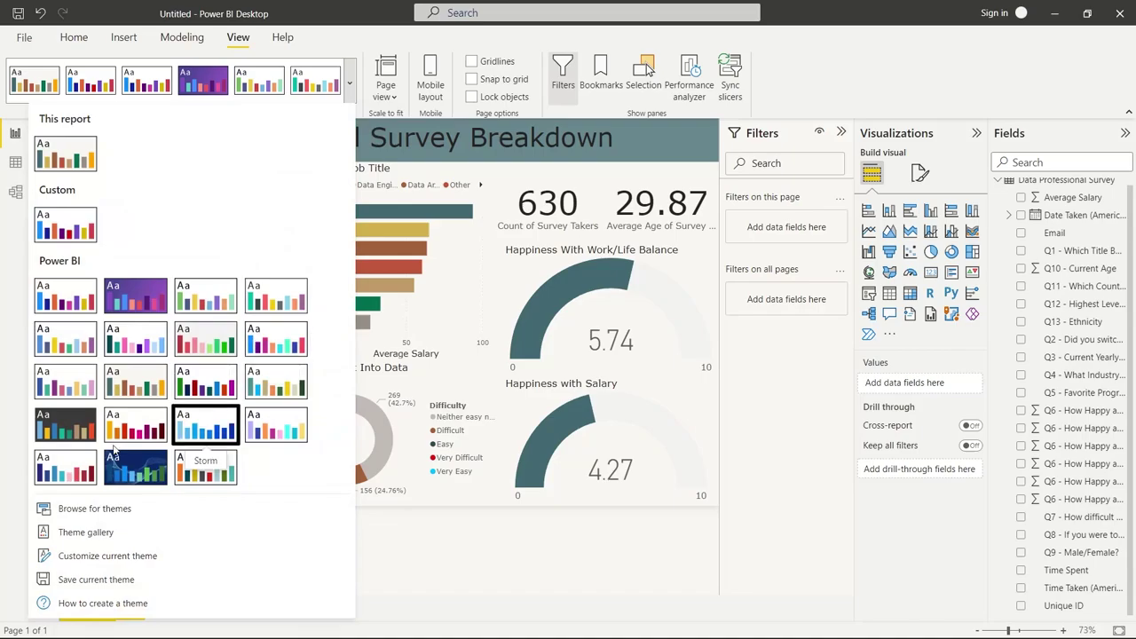
{"action": "left_click", "coordinate": [77, 419]}
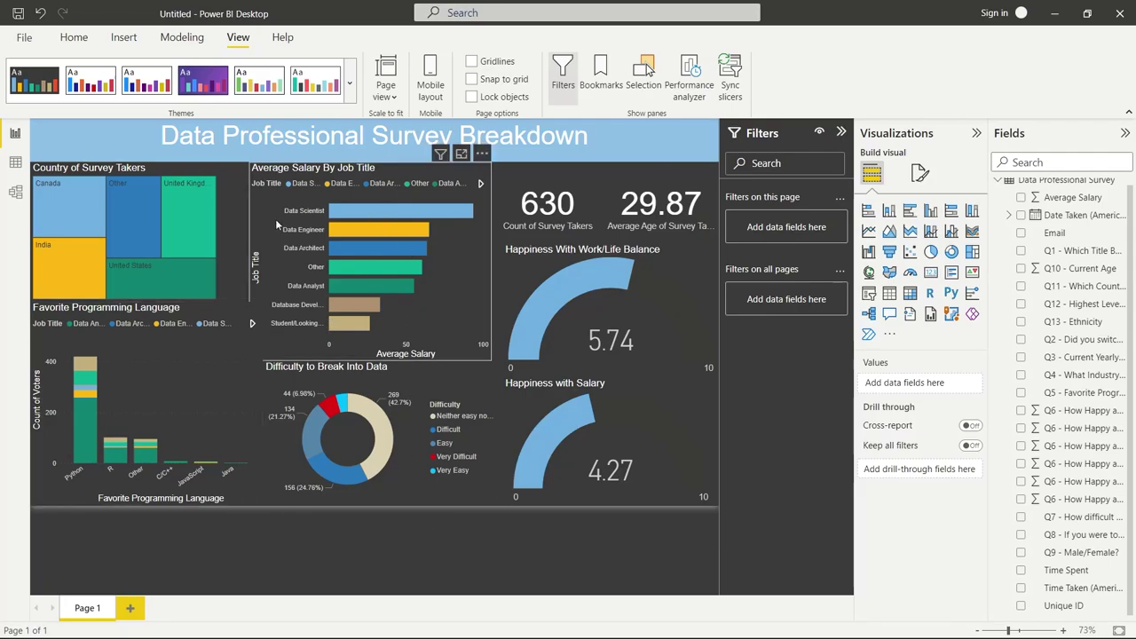
{"action": "left_click", "coordinate": [352, 84]}
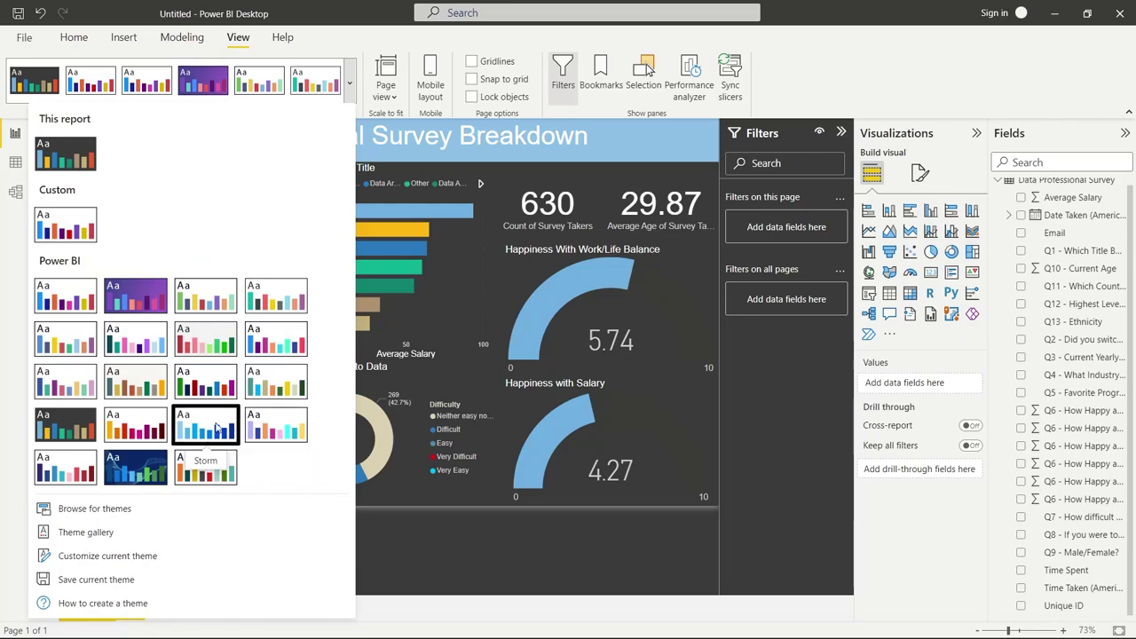
{"action": "left_click", "coordinate": [144, 425]}
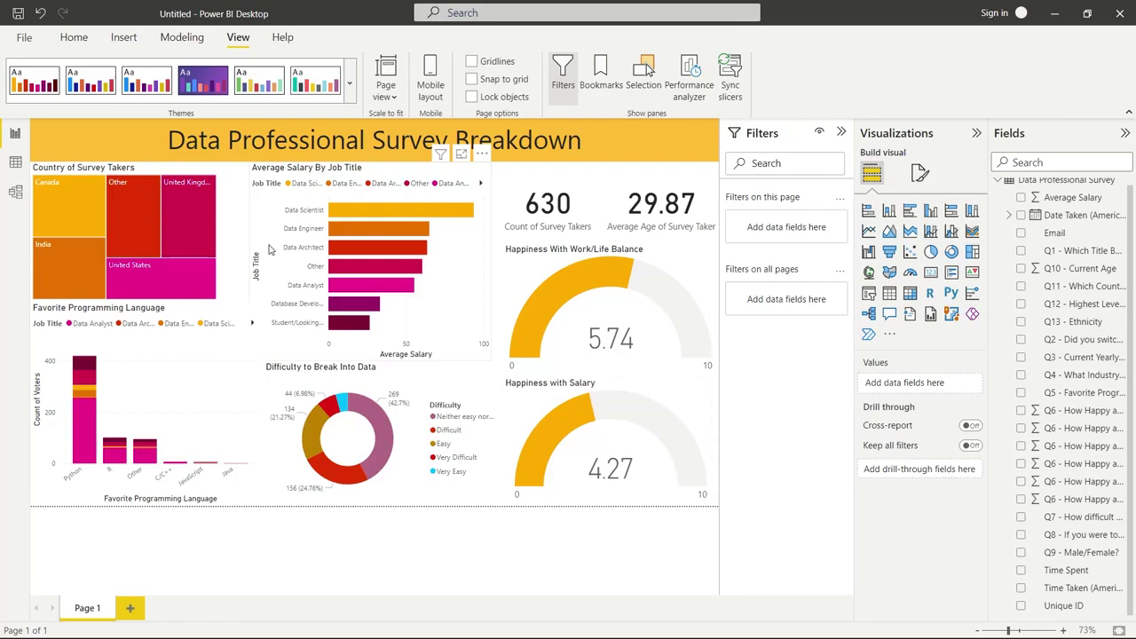
{"action": "left_click", "coordinate": [350, 82]}
{"action": "left_click", "coordinate": [135, 382]}
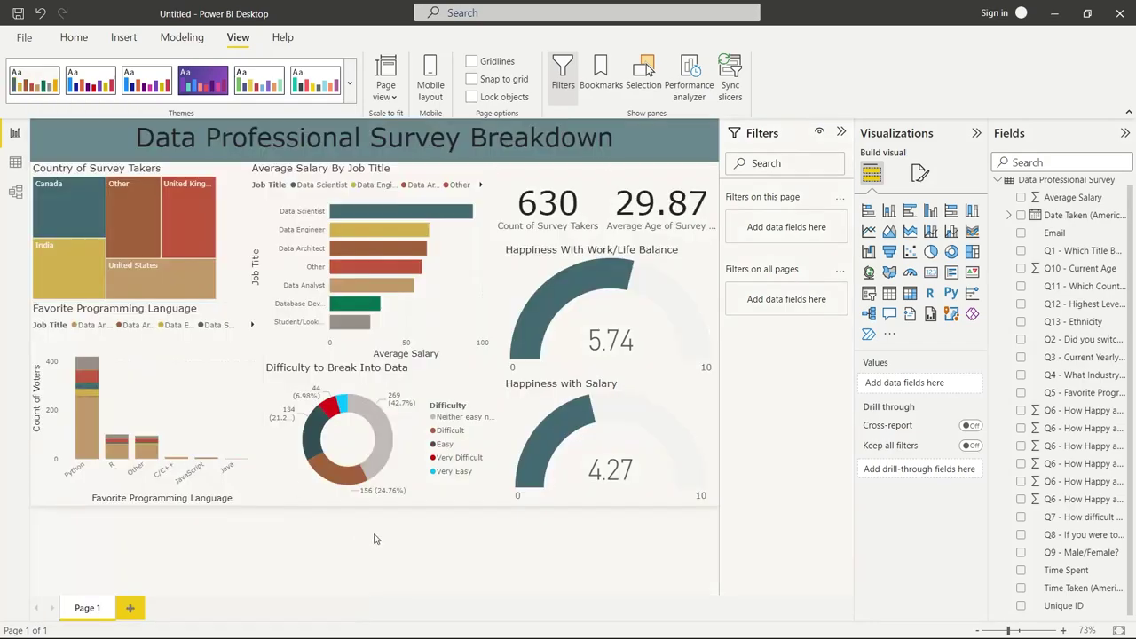
{"action": "left_click", "coordinate": [351, 85]}
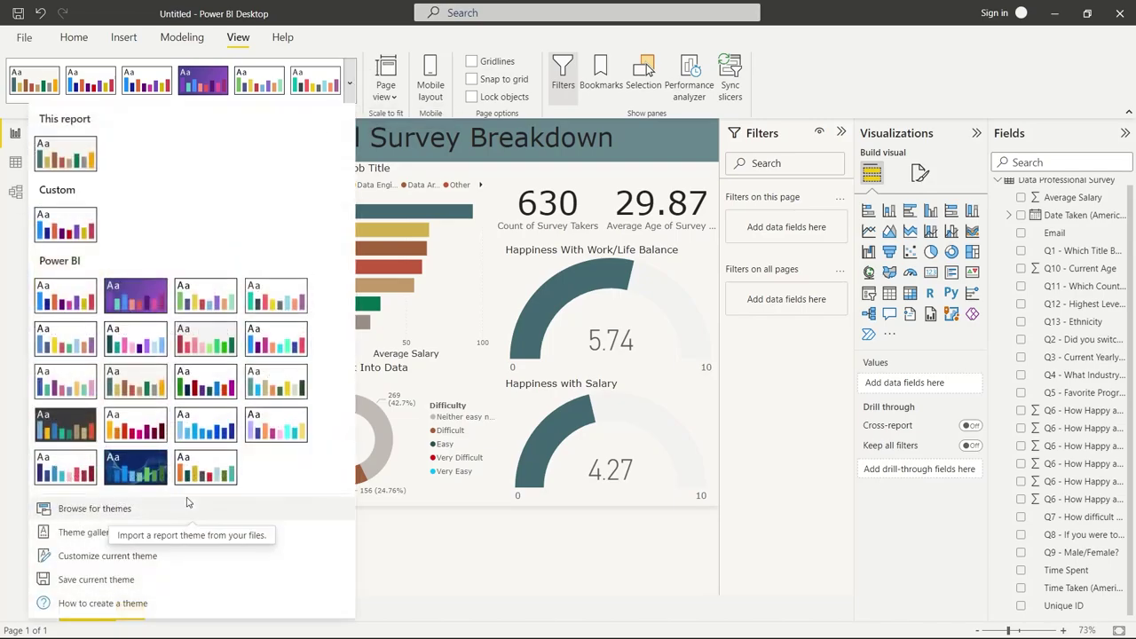
{"action": "left_click", "coordinate": [168, 556]}
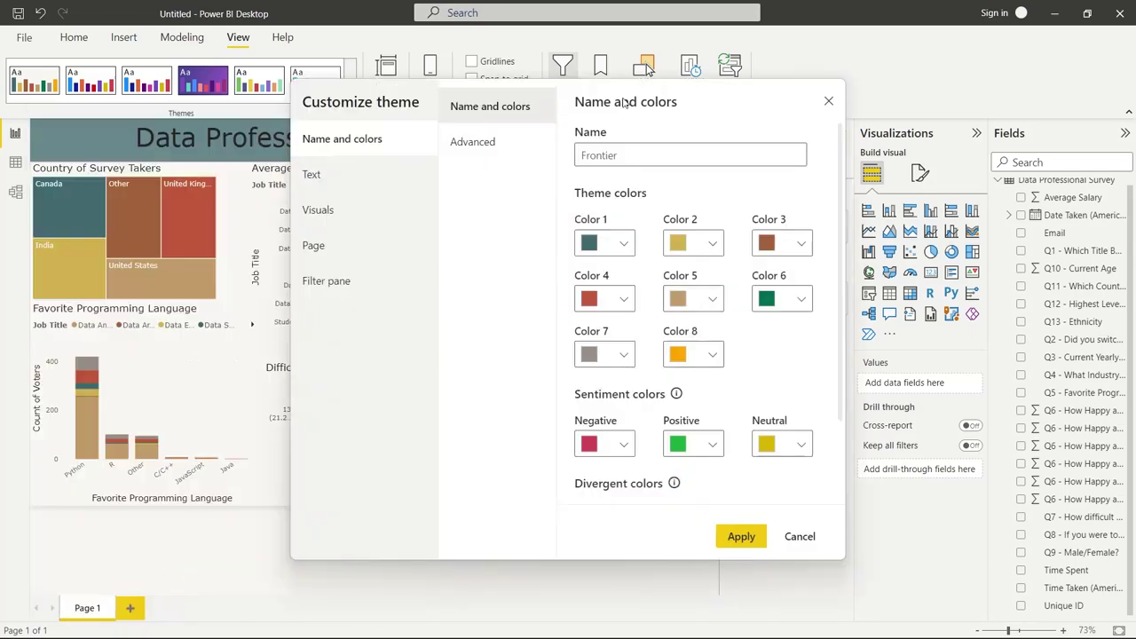
{"action": "left_click_drag", "start_coordinate": [629, 95], "coordinate": [817, 80]}
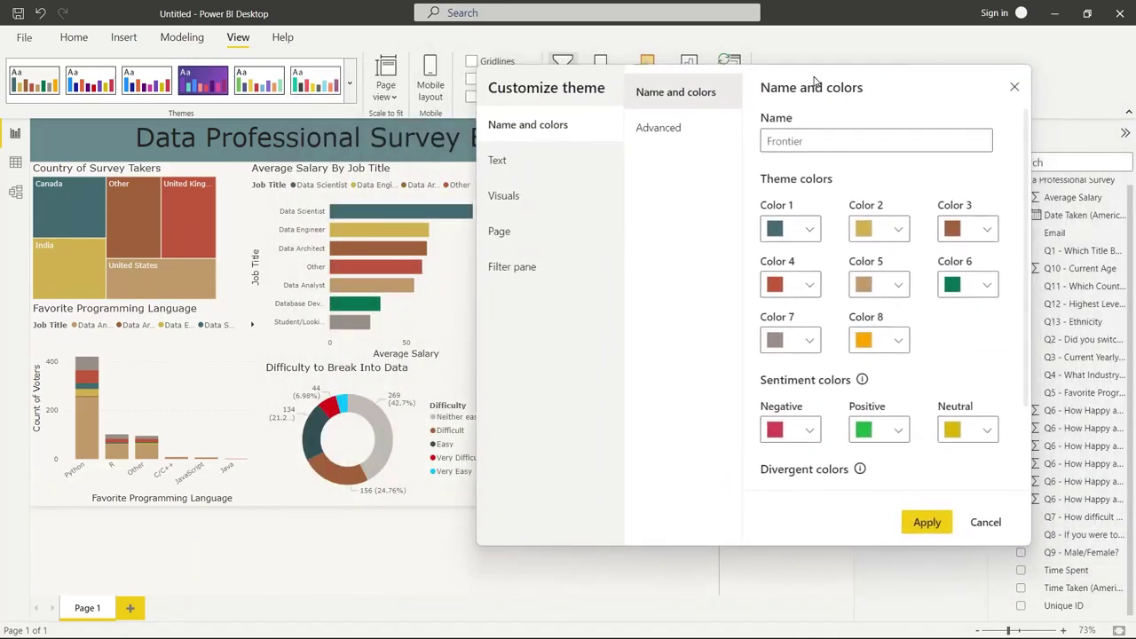
{"action": "left_click", "coordinate": [897, 289]}
{"action": "left_click", "coordinate": [666, 290]}
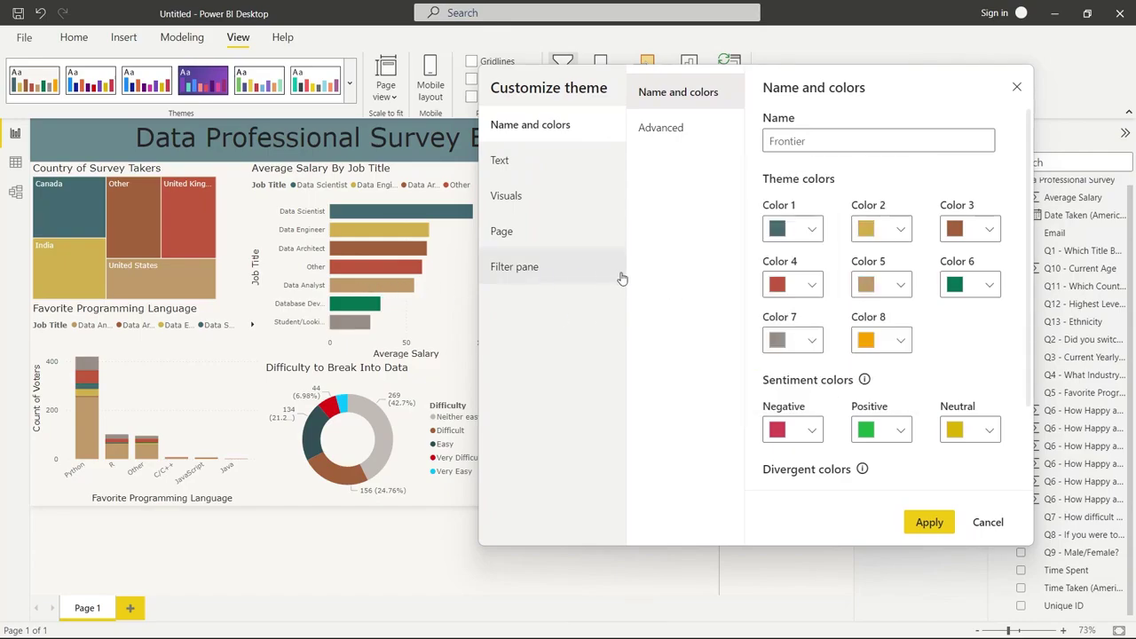
{"action": "left_click", "coordinate": [898, 289]}
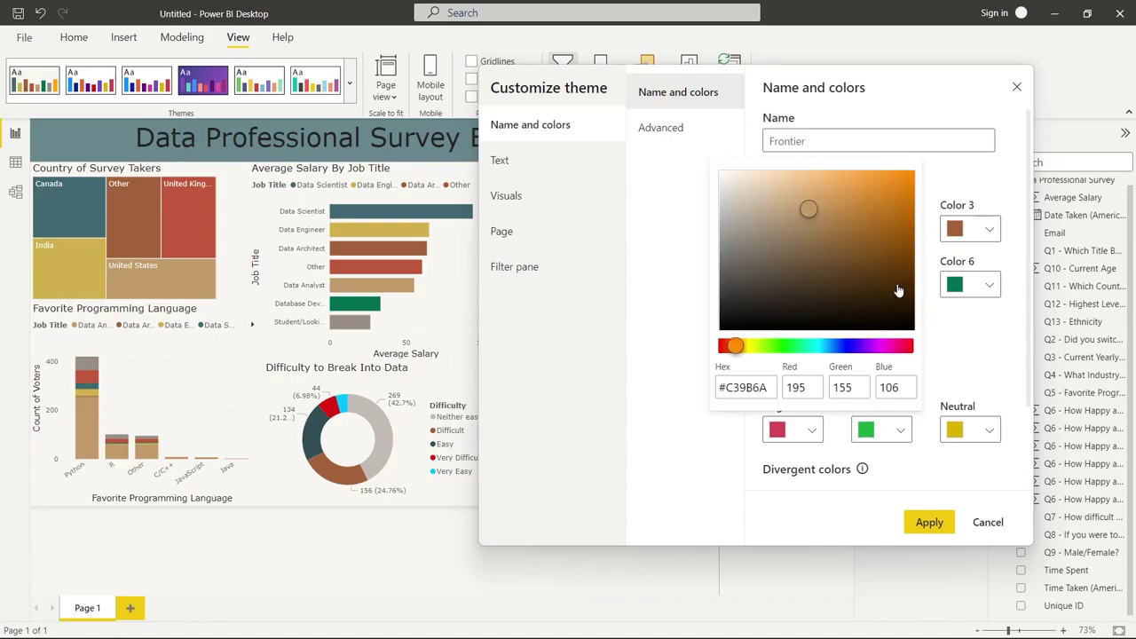
{"action": "left_click", "coordinate": [843, 227]}
{"action": "mouse_move", "coordinate": [843, 227]}
{"action": "left_mouse_down"}
{"action": "mouse_move", "coordinate": [840, 251]}
{"action": "mouse_move", "coordinate": [808, 236]}
{"action": "mouse_move", "coordinate": [870, 200]}
{"action": "mouse_move", "coordinate": [815, 250]}
{"action": "left_mouse_up"}
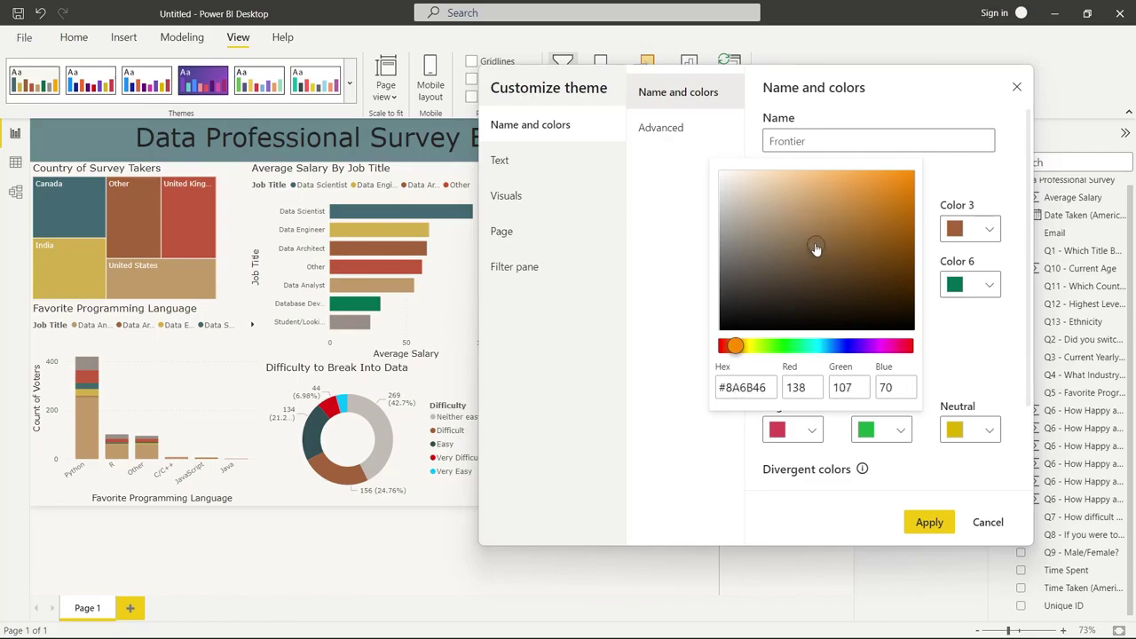
{"action": "left_click", "coordinate": [999, 524]}
{"action": "left_click", "coordinate": [545, 174]}
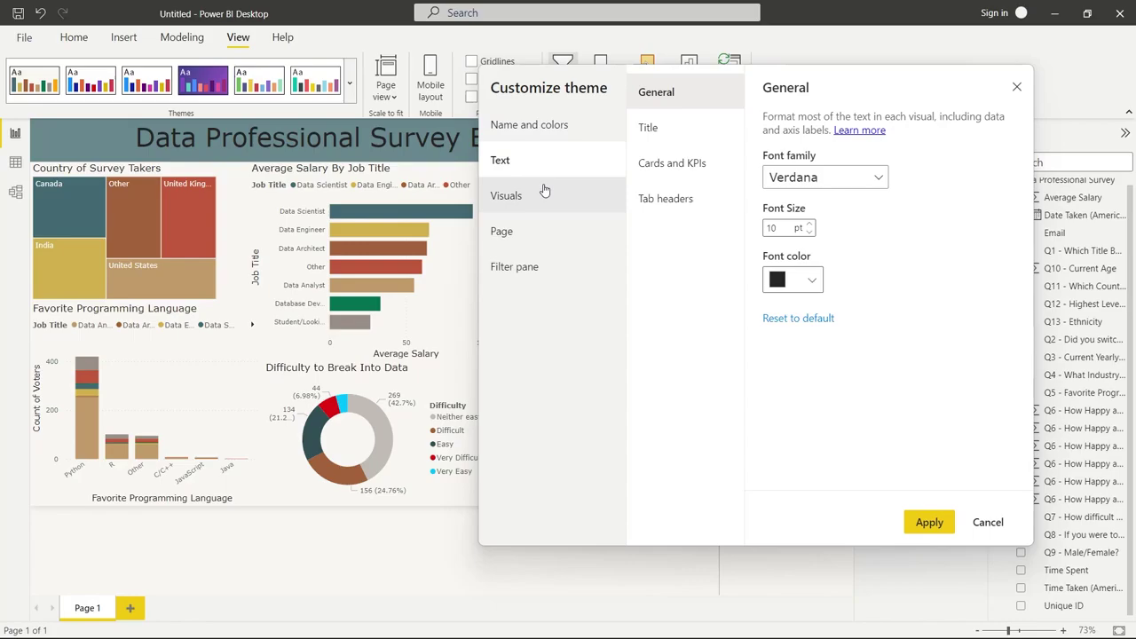
{"action": "left_click", "coordinate": [546, 192]}
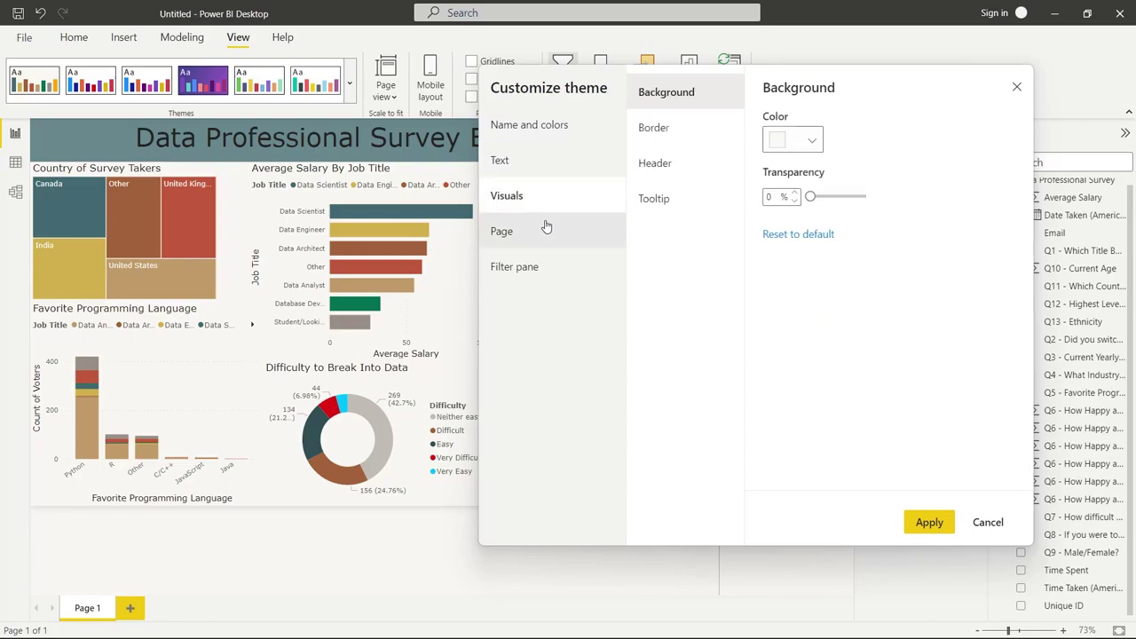
{"action": "left_click", "coordinate": [545, 229]}
{"action": "left_click", "coordinate": [550, 268]}
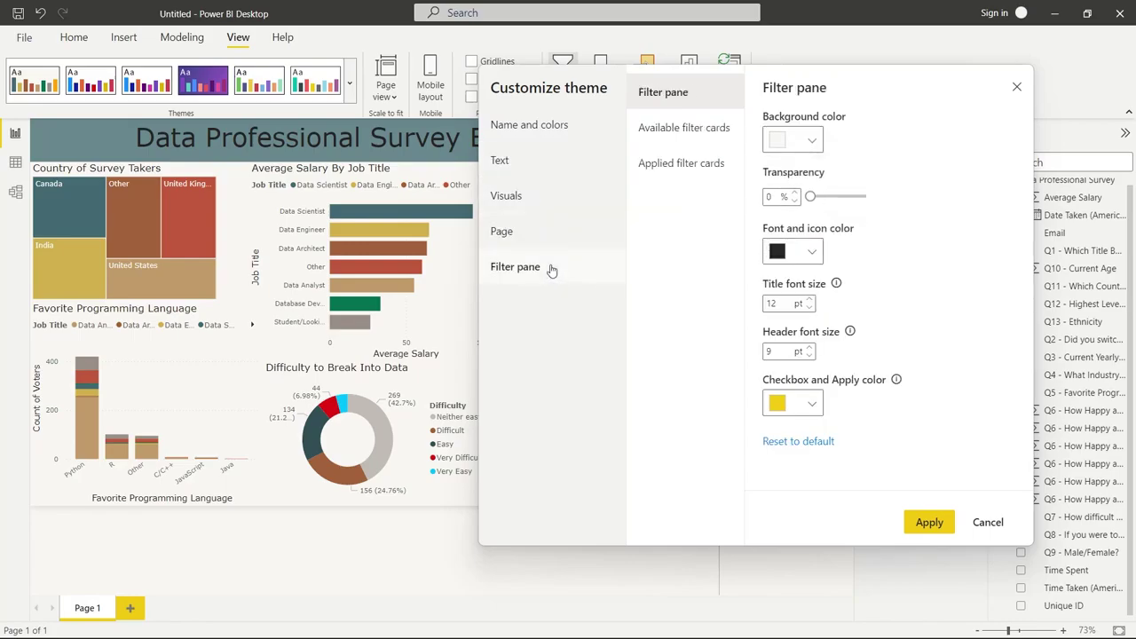
{"action": "left_click", "coordinate": [1017, 87]}
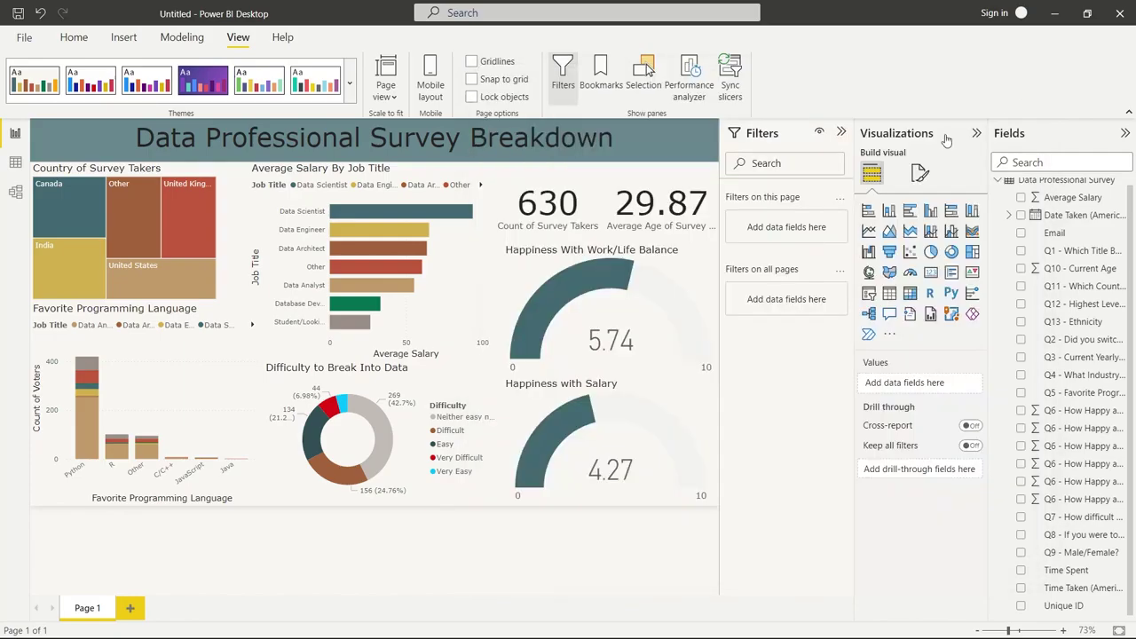
{"action": "left_click", "coordinate": [470, 138]}
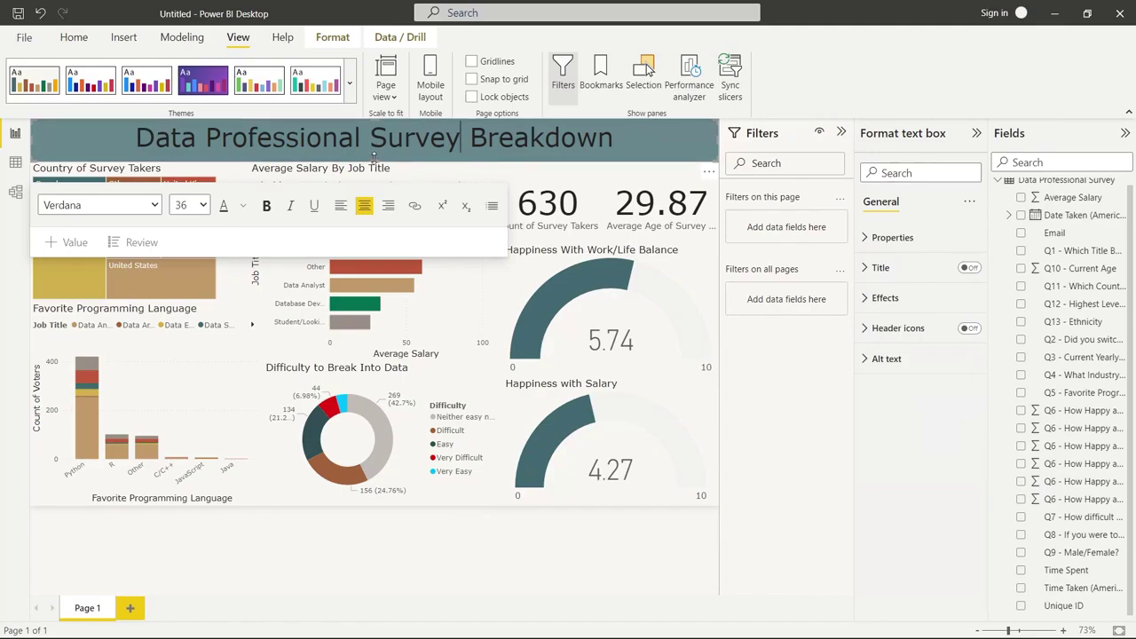
{"action": "left_click", "coordinate": [374, 157]}
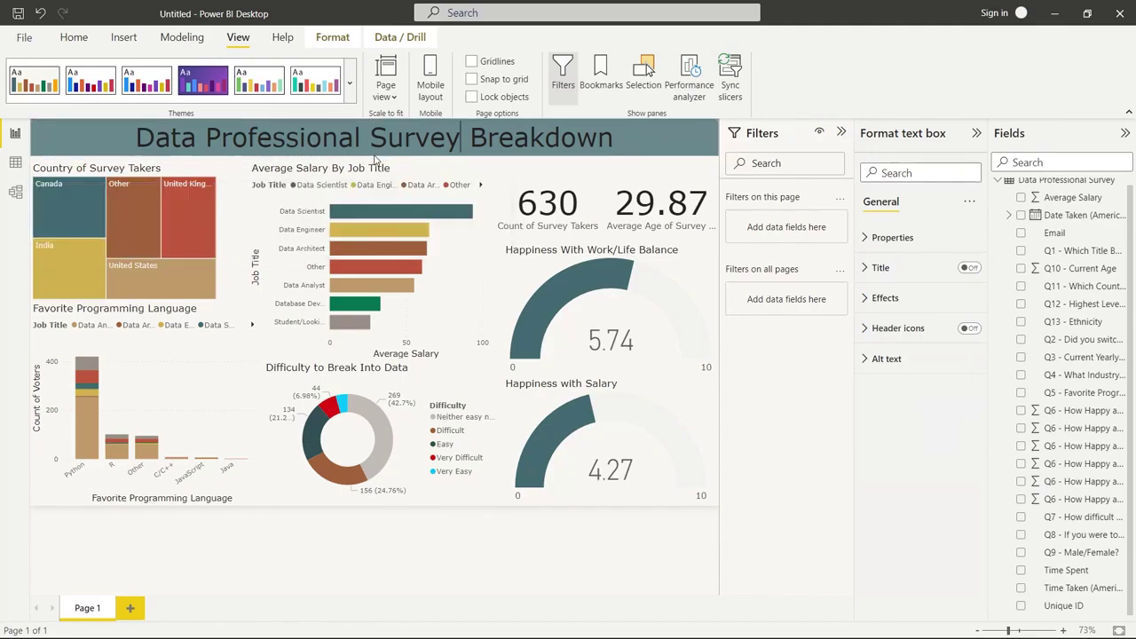
{"action": "left_click", "coordinate": [433, 565]}
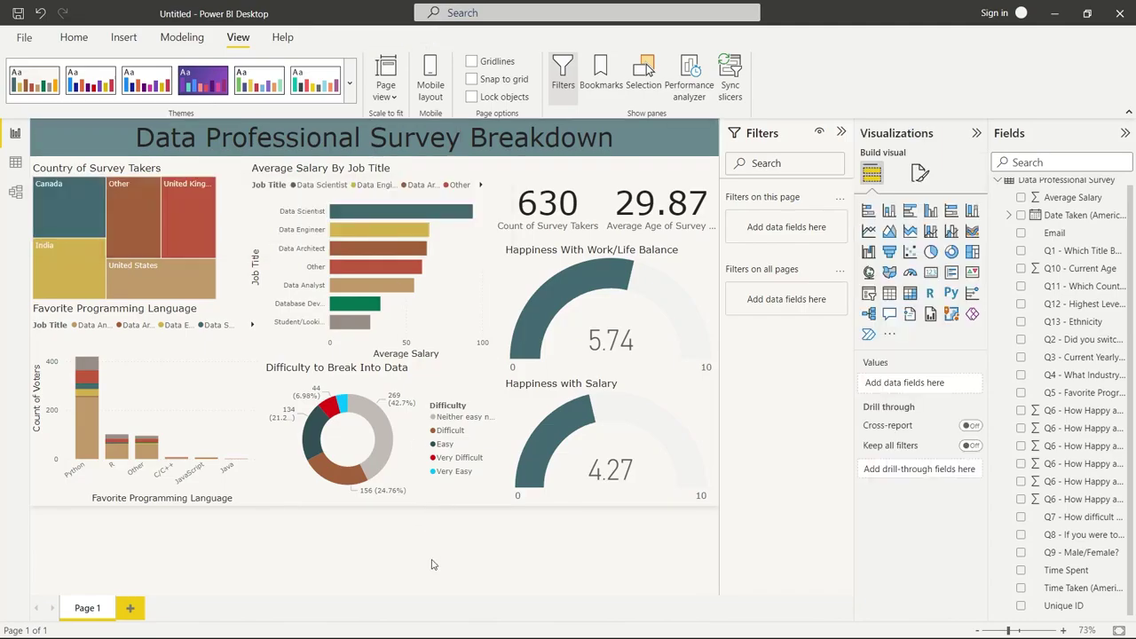